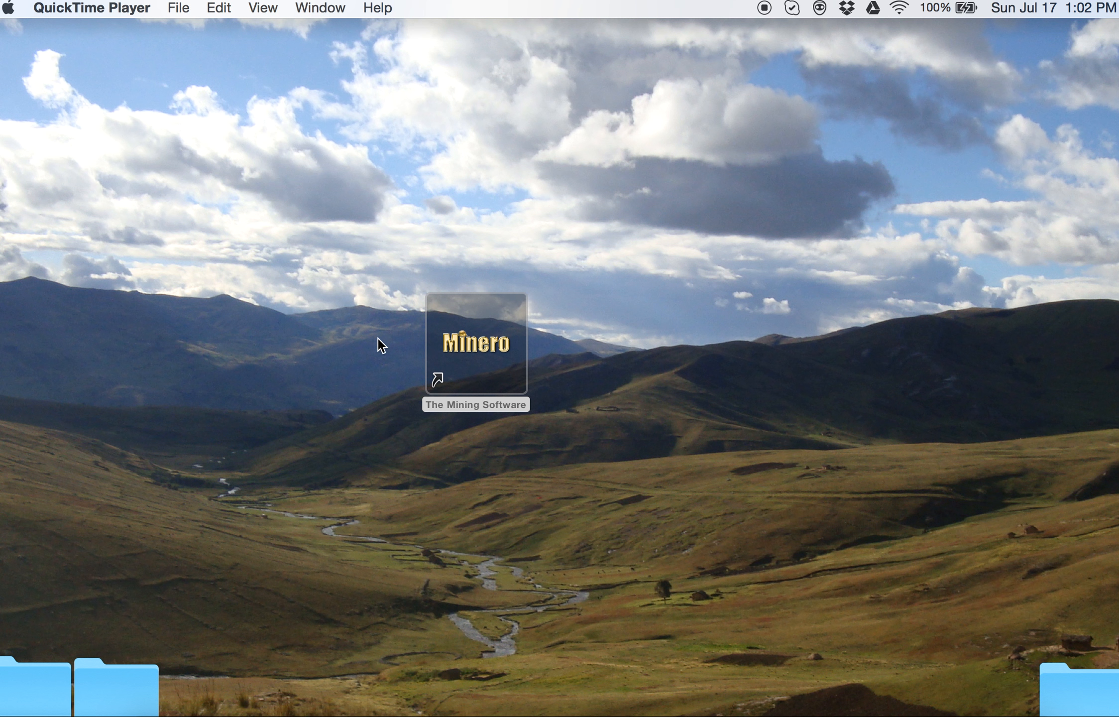
# Launch The Mining Software from the desktop and open the Marvin Topo.POLY object from the MineroV1 folder.
pyautogui.doubleClick(469, 343)
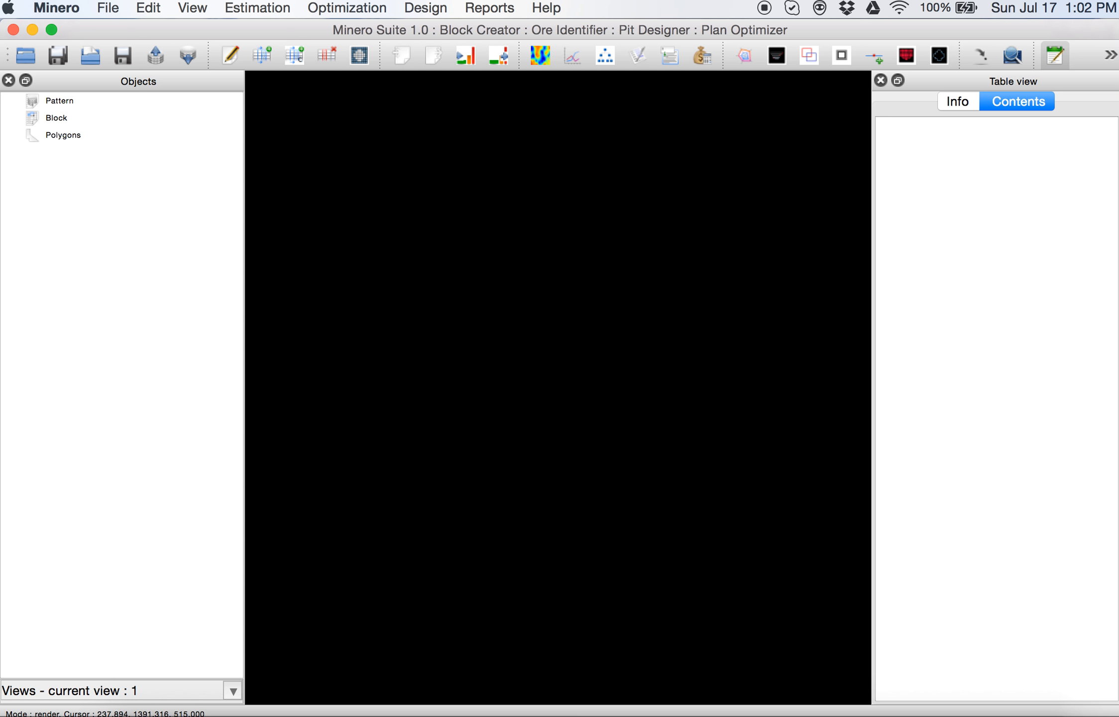
pyautogui.click(109, 8)
pyautogui.click(451, 146)
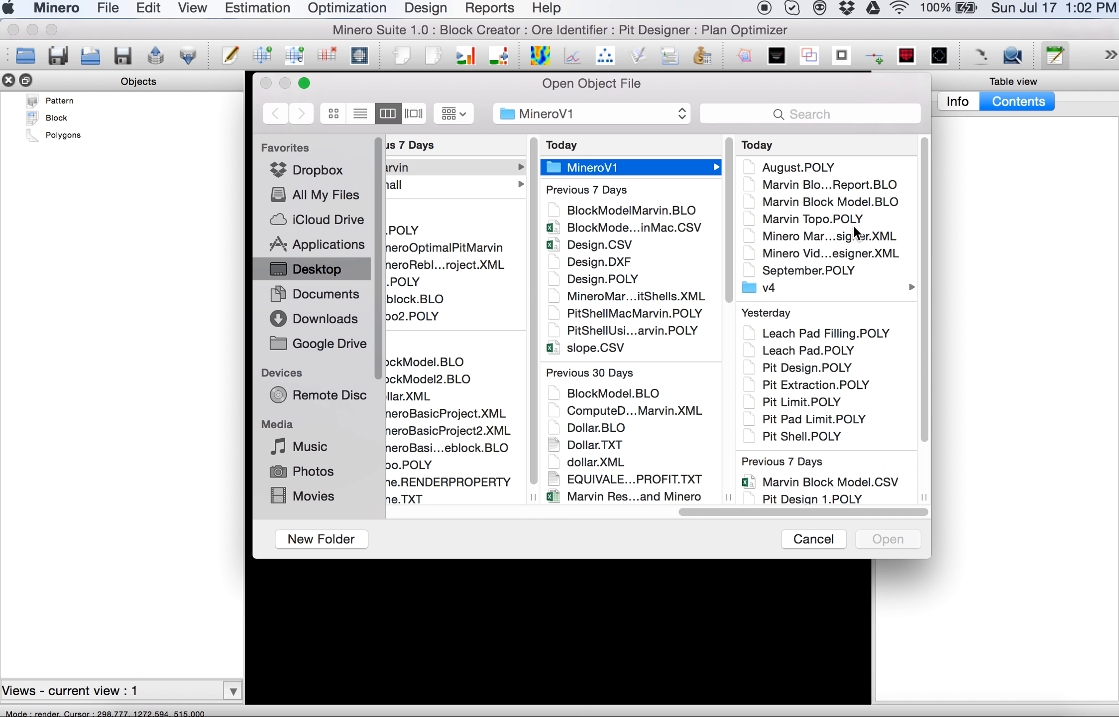
pyautogui.click(854, 224)
pyautogui.press('Return')
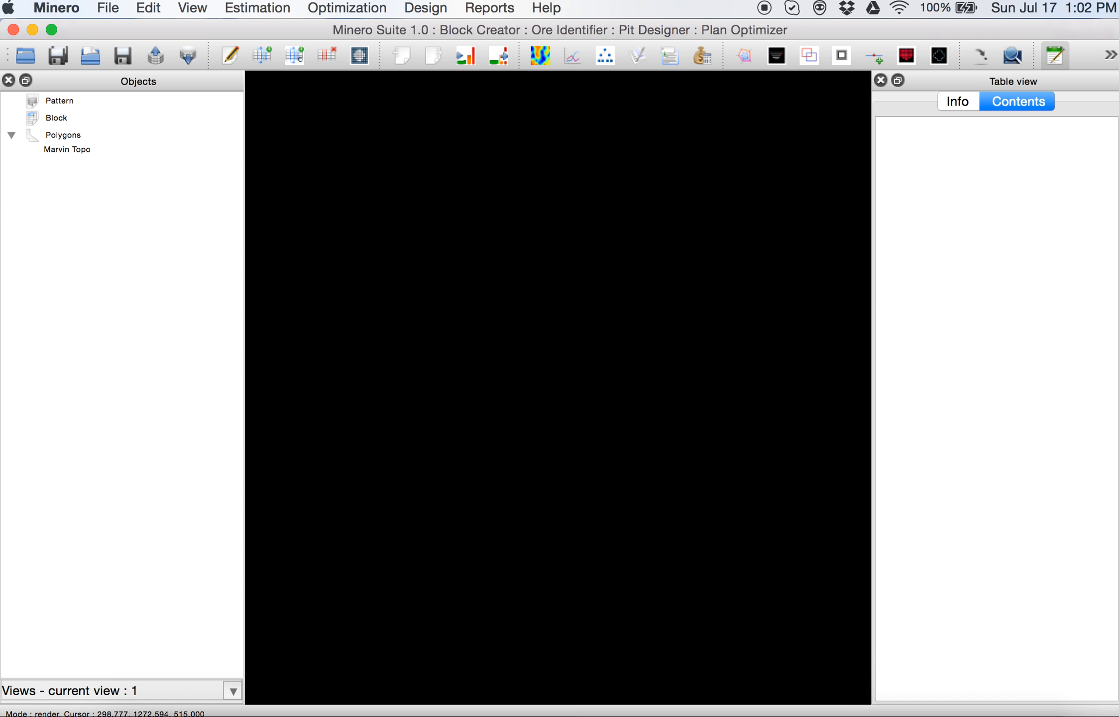
pyautogui.scroll(-3, 740, 365)
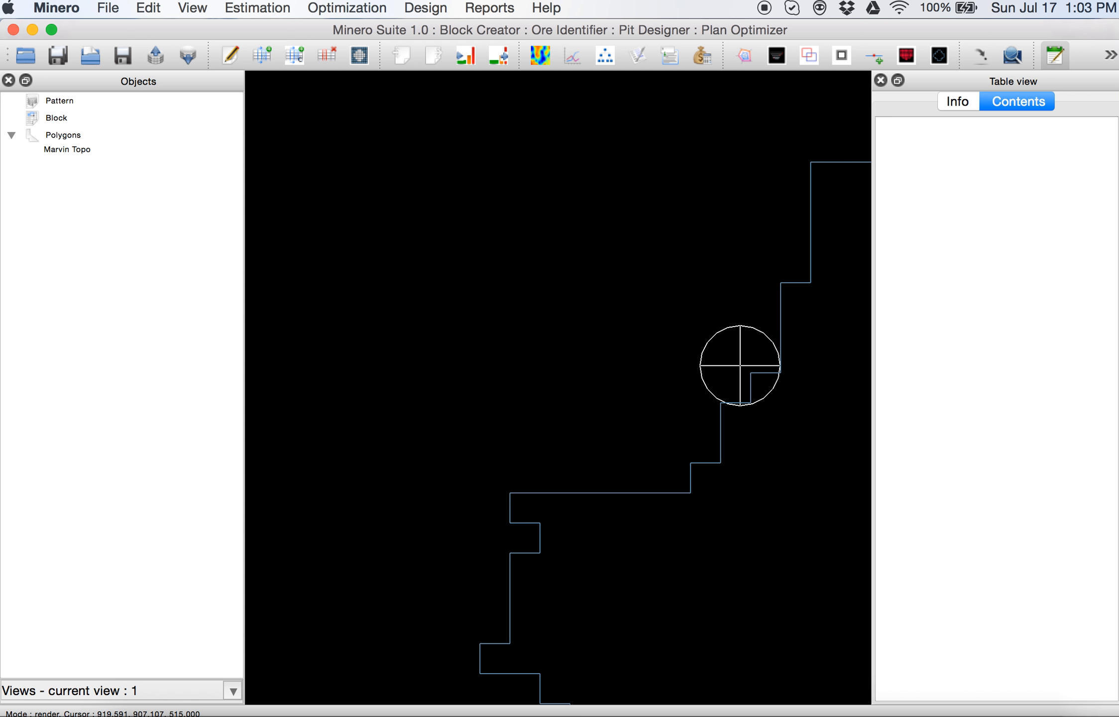
pyautogui.scroll(-5, 740, 365)
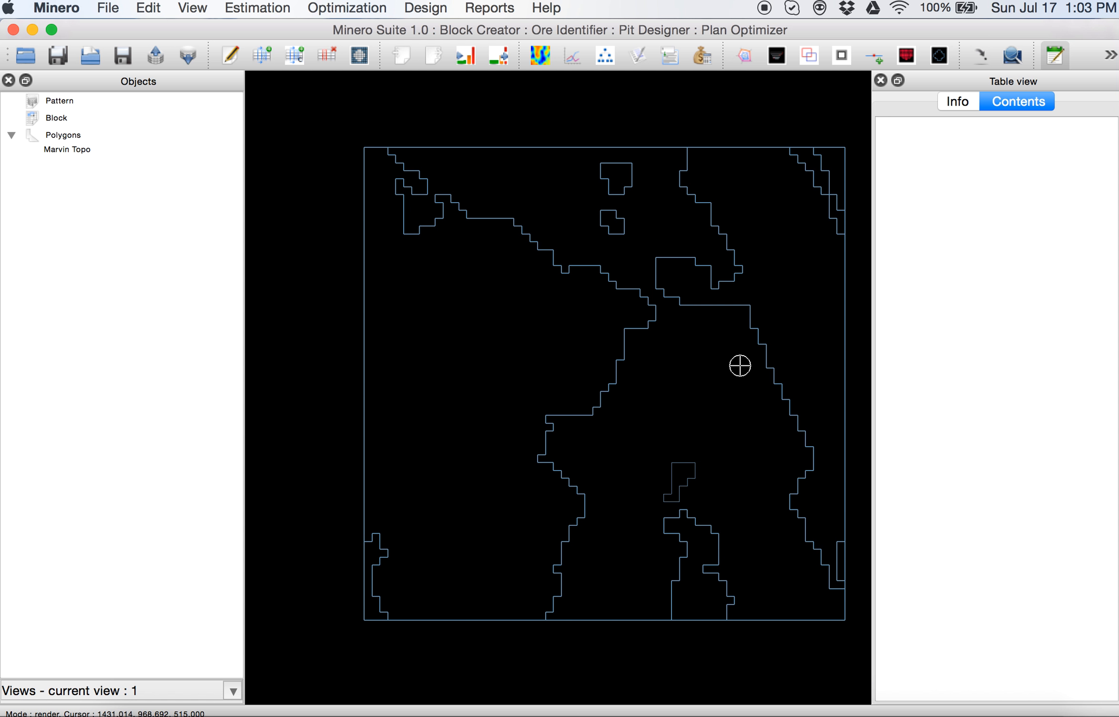
# Open the Marvin Block Model.BLO object from the MineroV1 folder alongside the topography.
pyautogui.click(119, 9)
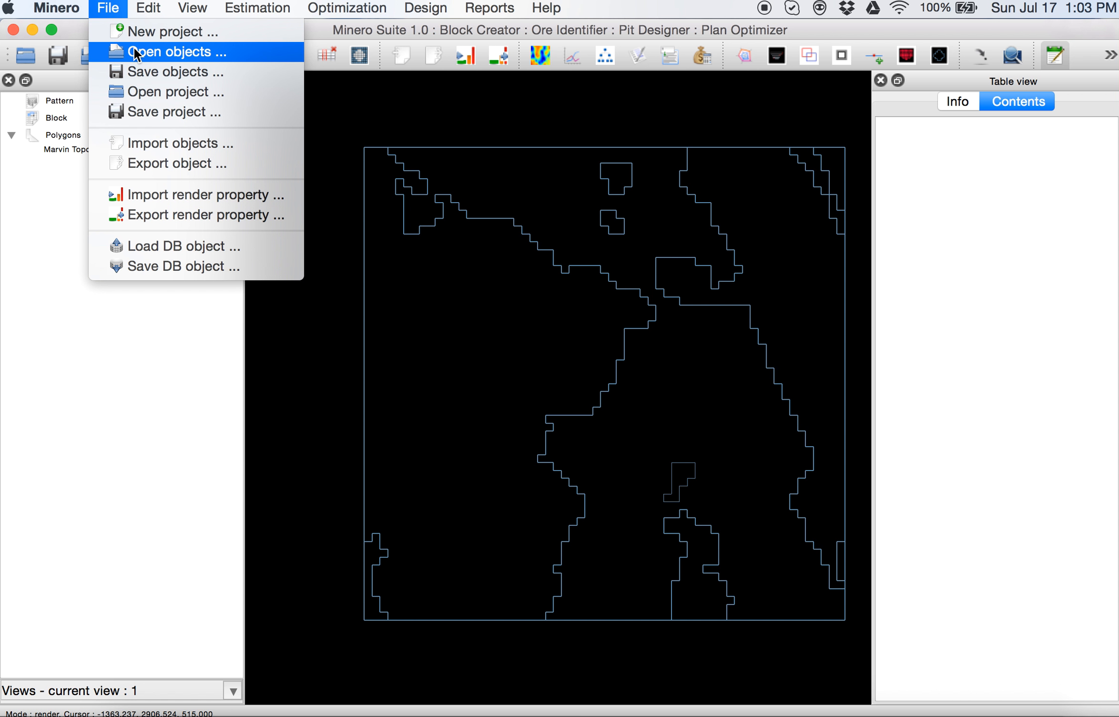
pyautogui.click(149, 51)
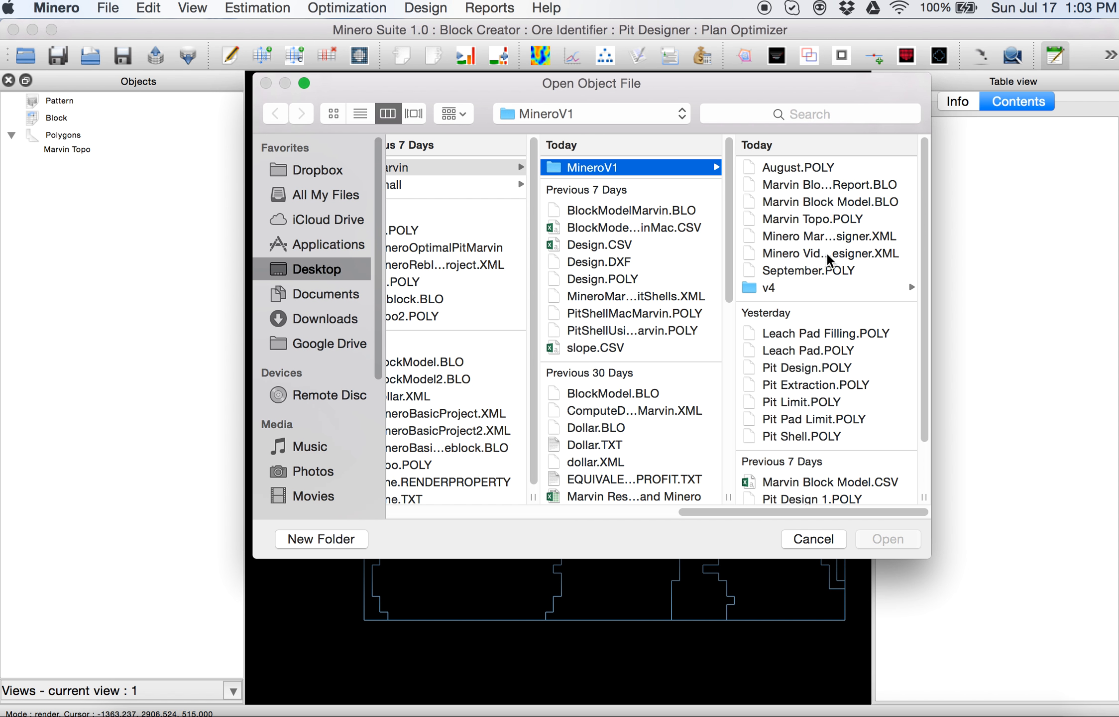
pyautogui.click(871, 204)
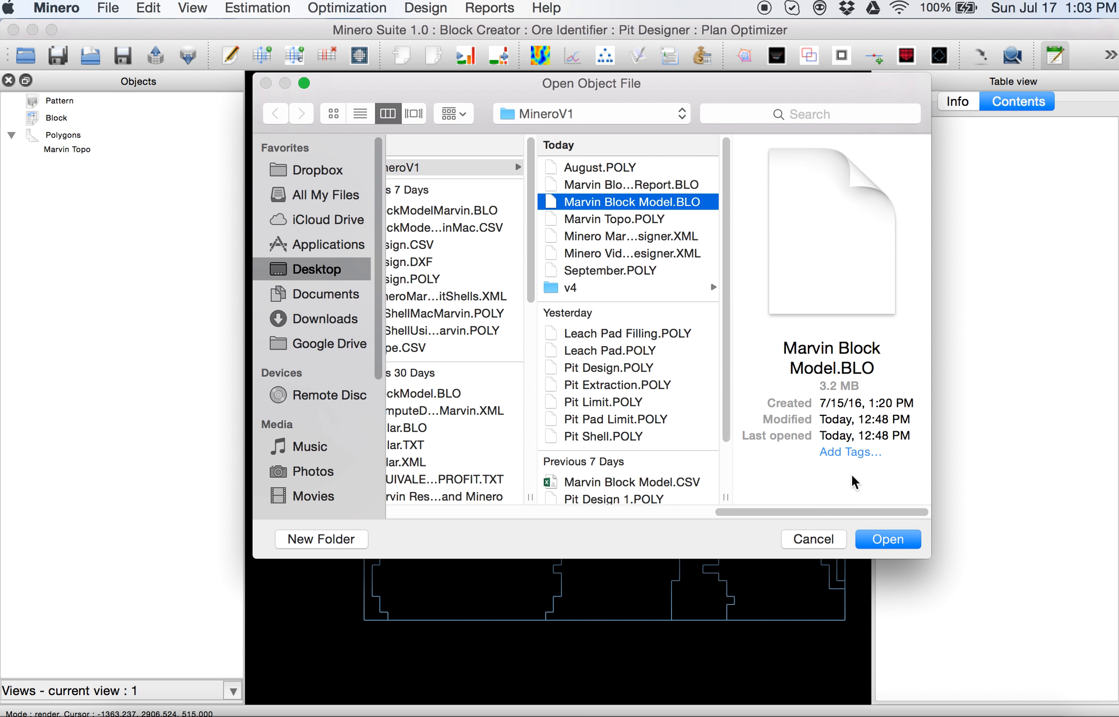
pyautogui.click(871, 537)
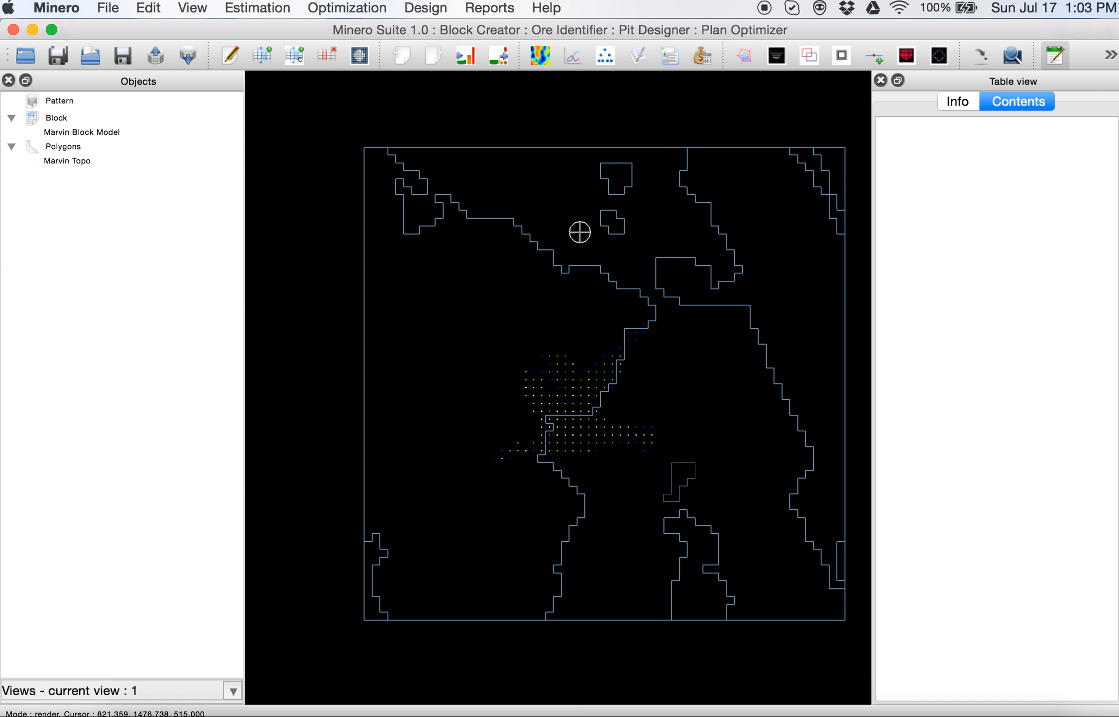
# Examine the block model's coloured points against the topography outlines and review the go-to-location coordinates.
pyautogui.scroll(3, 527, 322)
pyautogui.scroll(-5, 530, 323)
pyautogui.scroll(4, 531, 324)
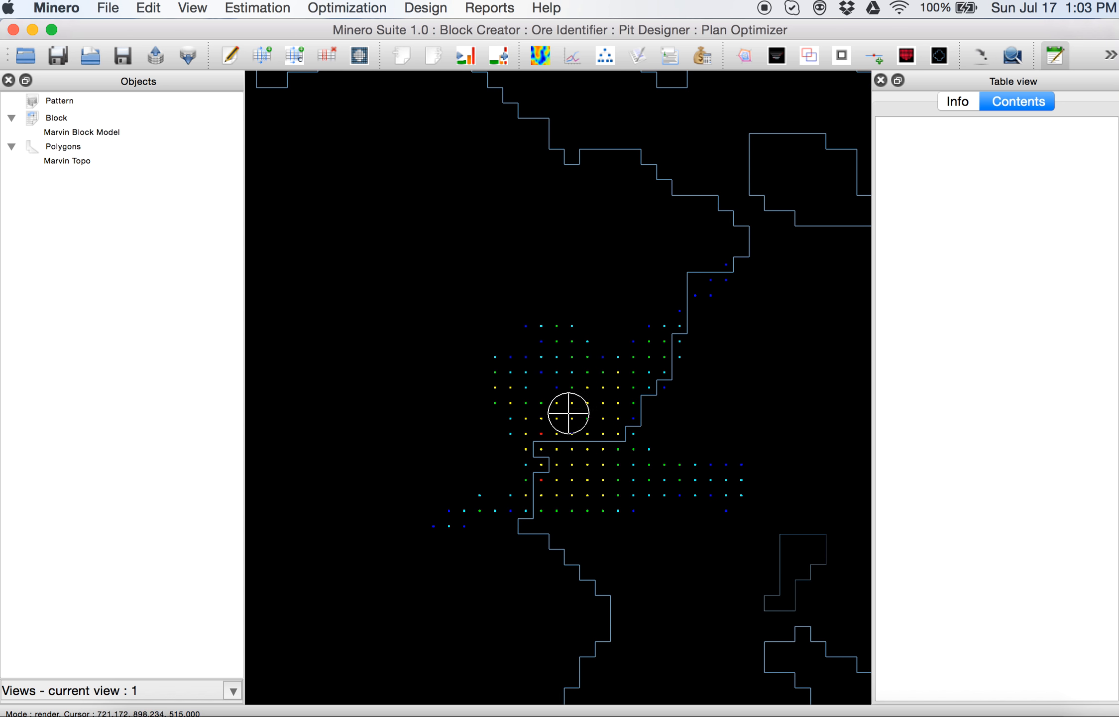
pyautogui.scroll(2, 603, 549)
pyautogui.moveTo(603, 549); pyautogui.dragTo(500, 262)
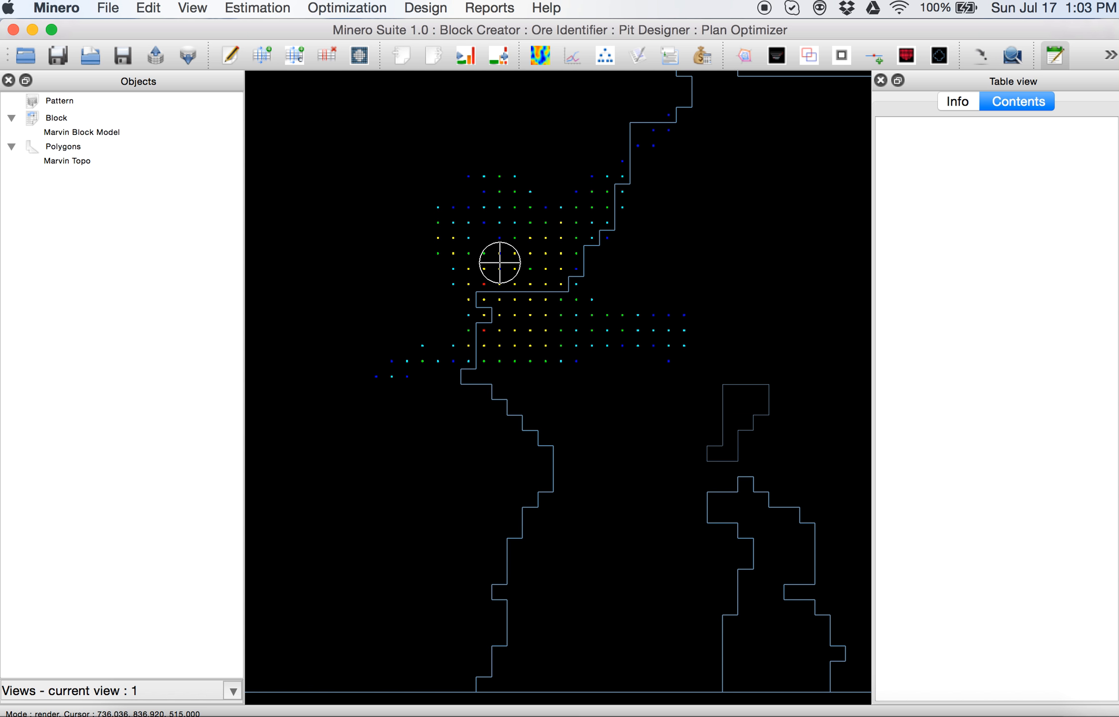
pyautogui.scroll(6, 568, 293)
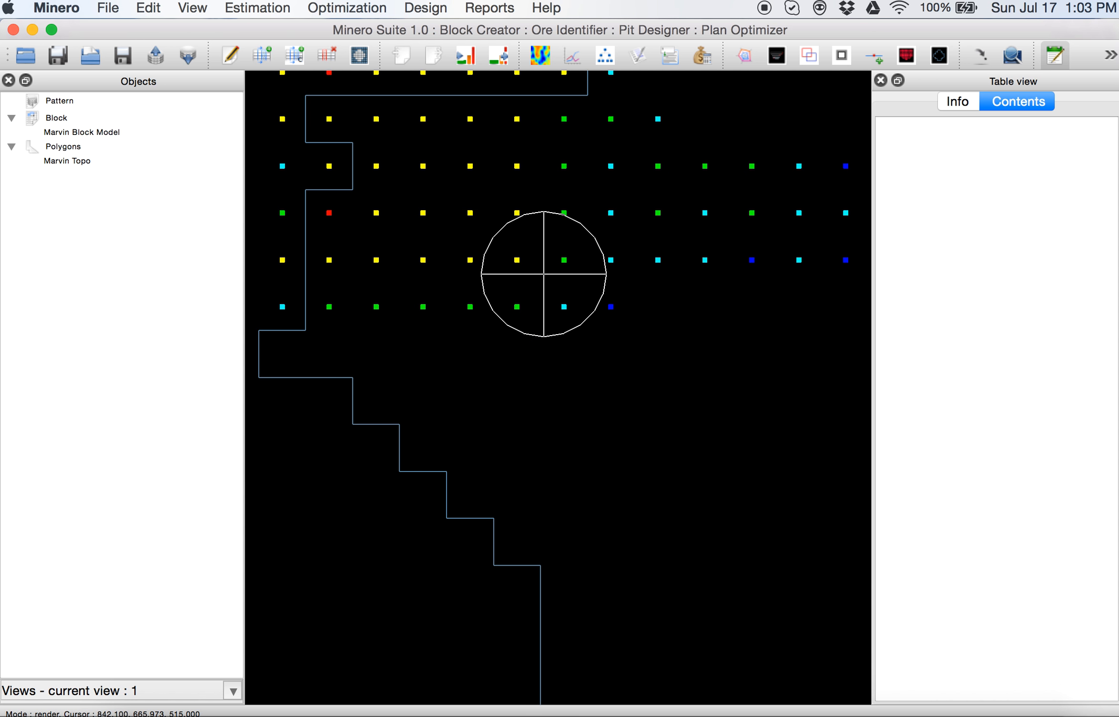
pyautogui.scroll(-7, 544, 274)
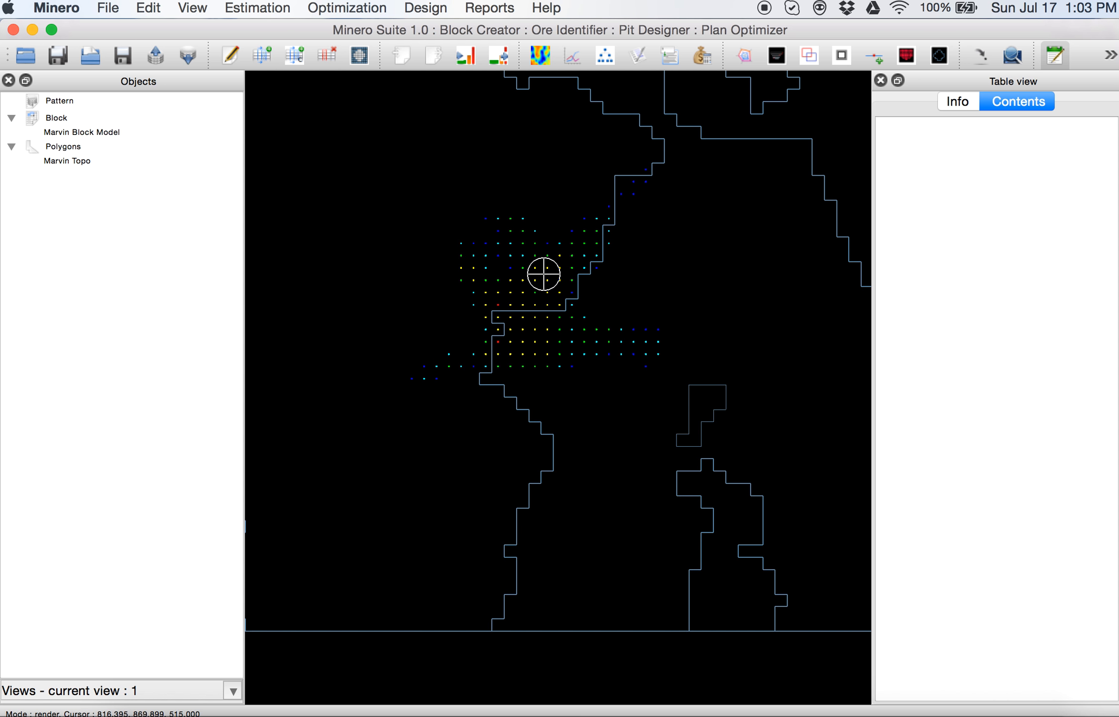
pyautogui.moveTo(550, 294); pyautogui.dragTo(505, 377)
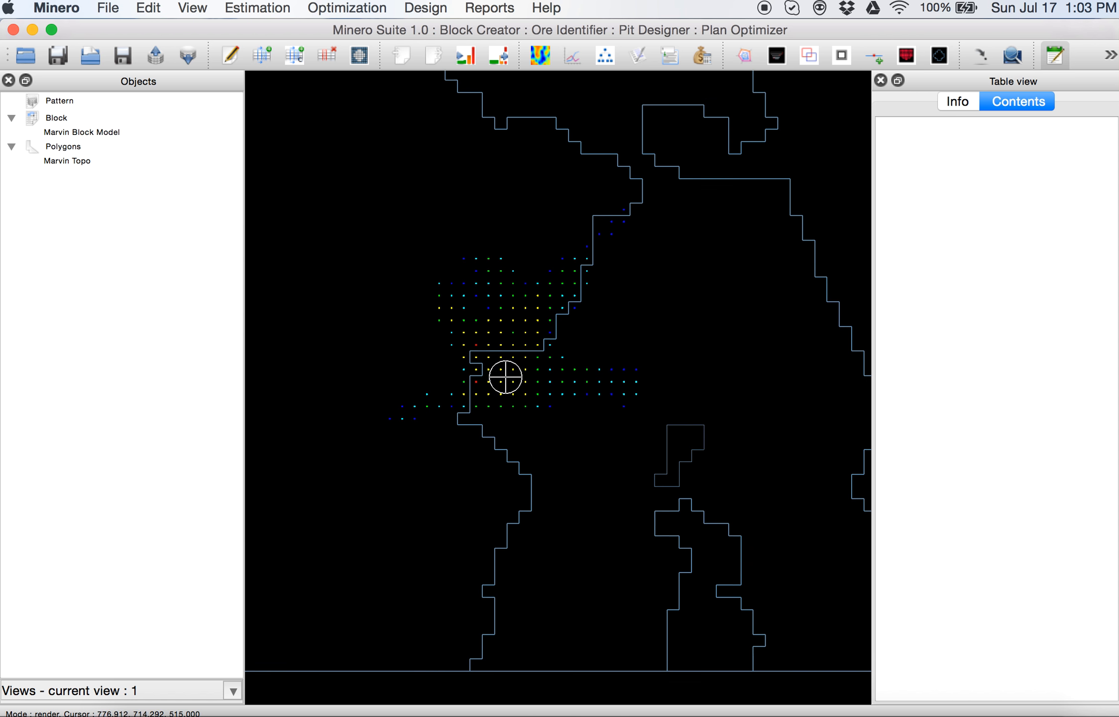
pyautogui.scroll(4, 520, 297)
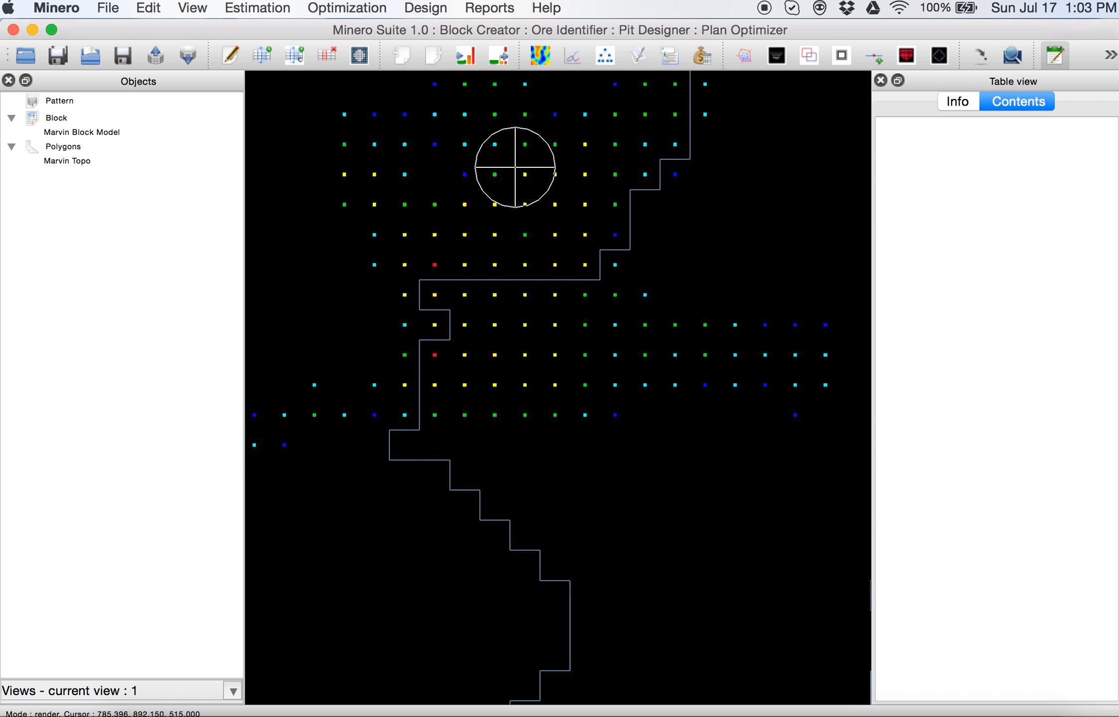
pyautogui.scroll(2, 593, 403)
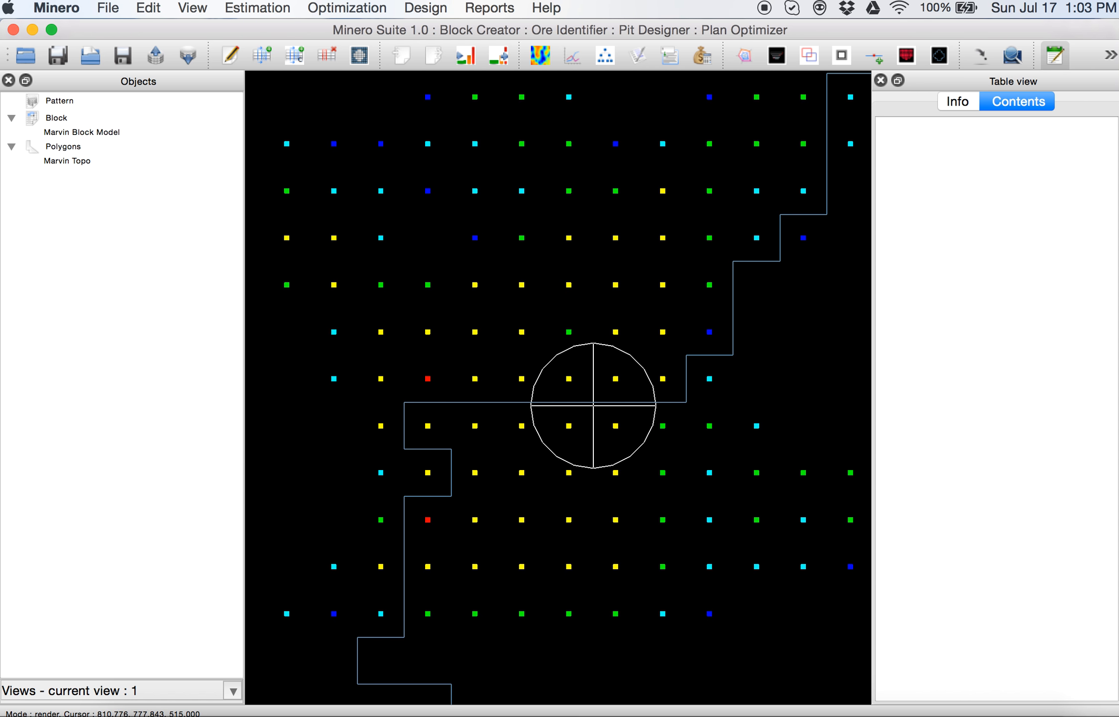
pyautogui.scroll(-2, 587, 396)
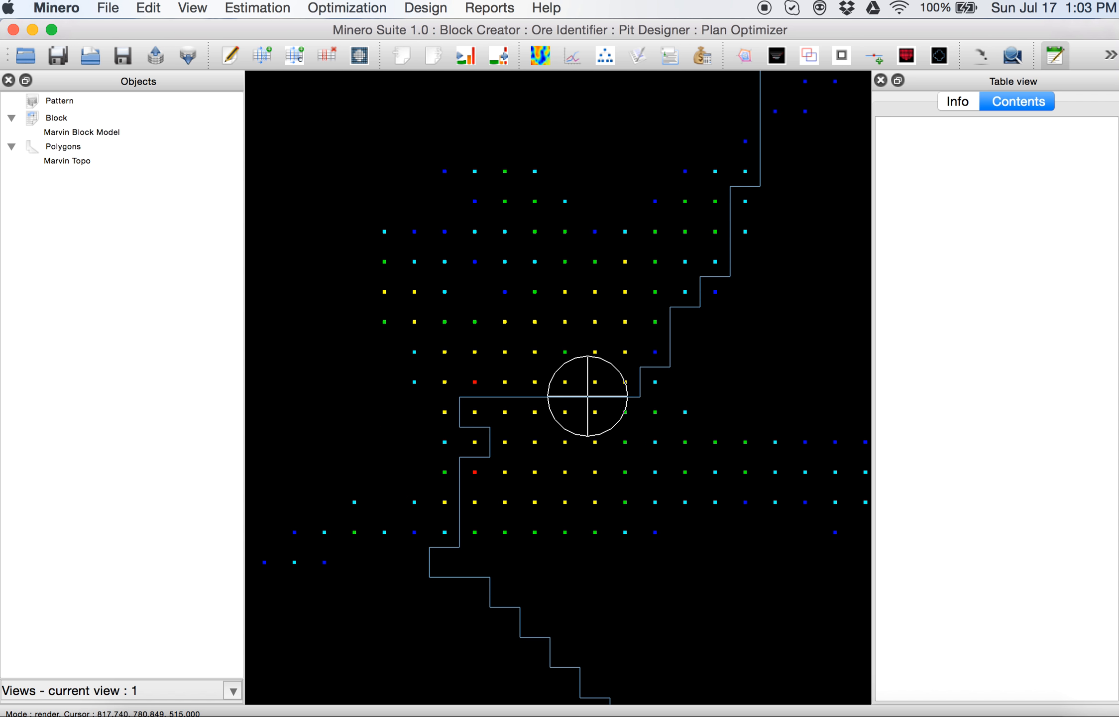
pyautogui.scroll(1, 587, 396)
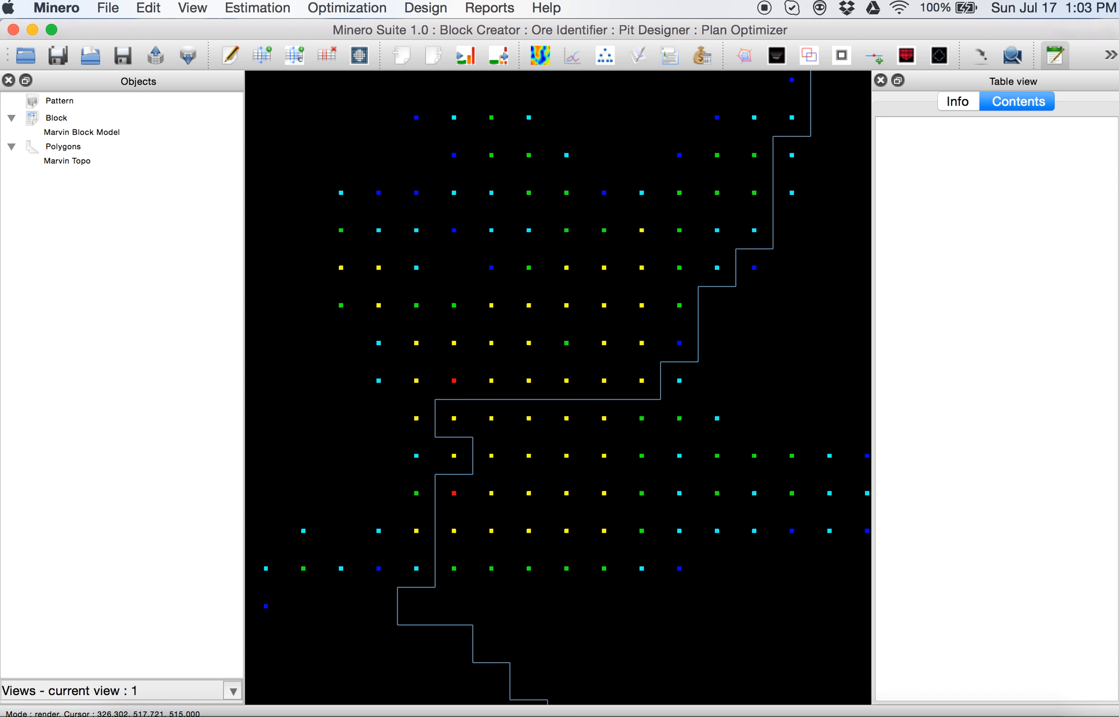
pyautogui.scroll(1, 649, 262)
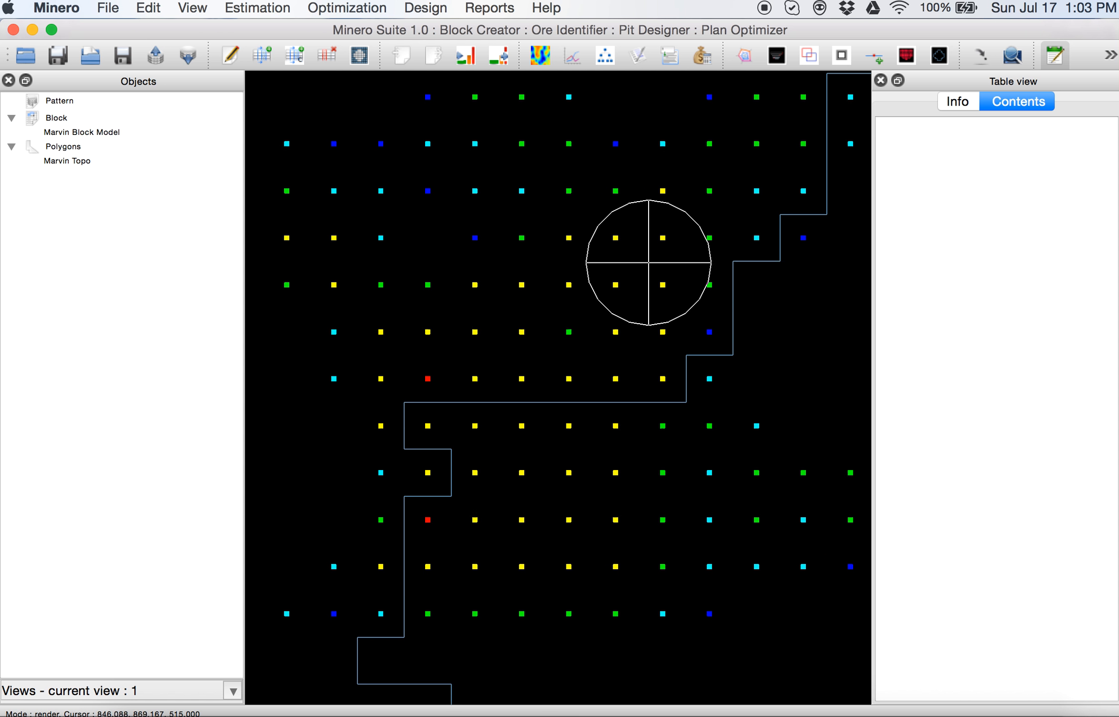
pyautogui.scroll(-1, 648, 262)
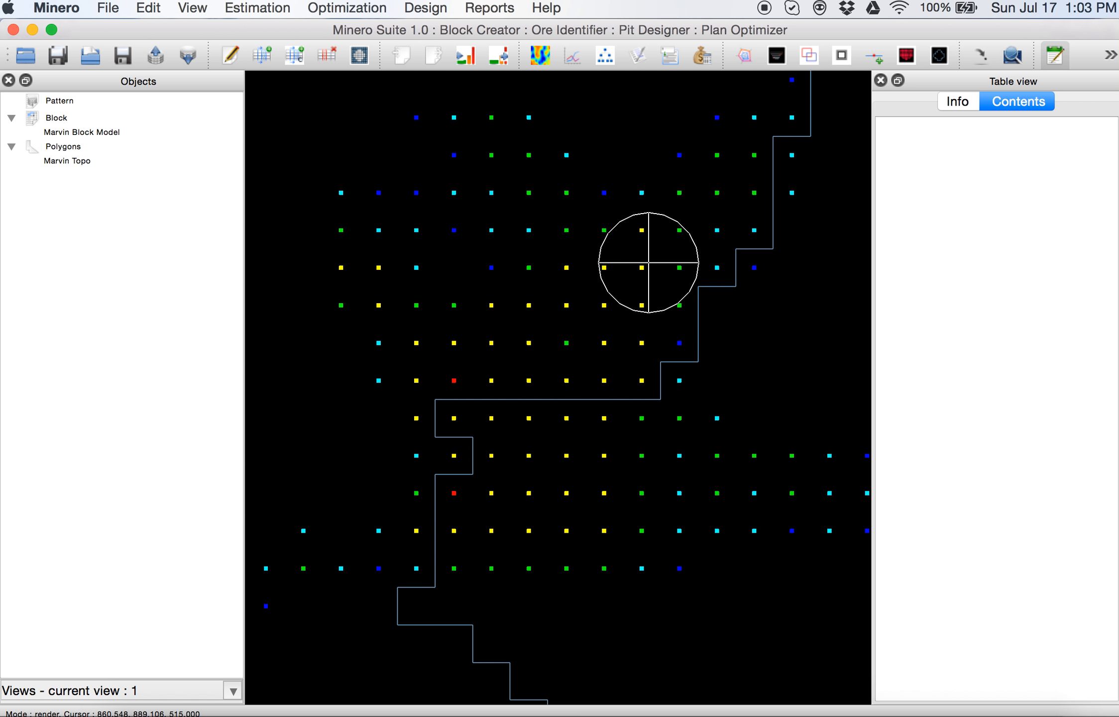
pyautogui.click(979, 54)
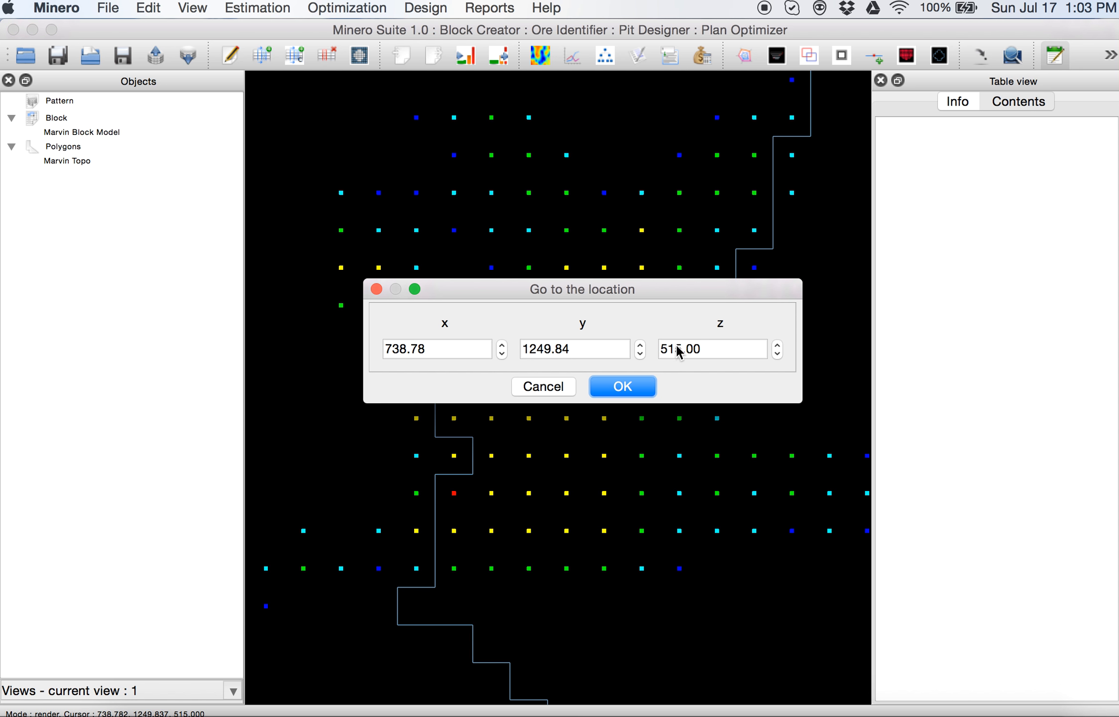
pyautogui.click(604, 384)
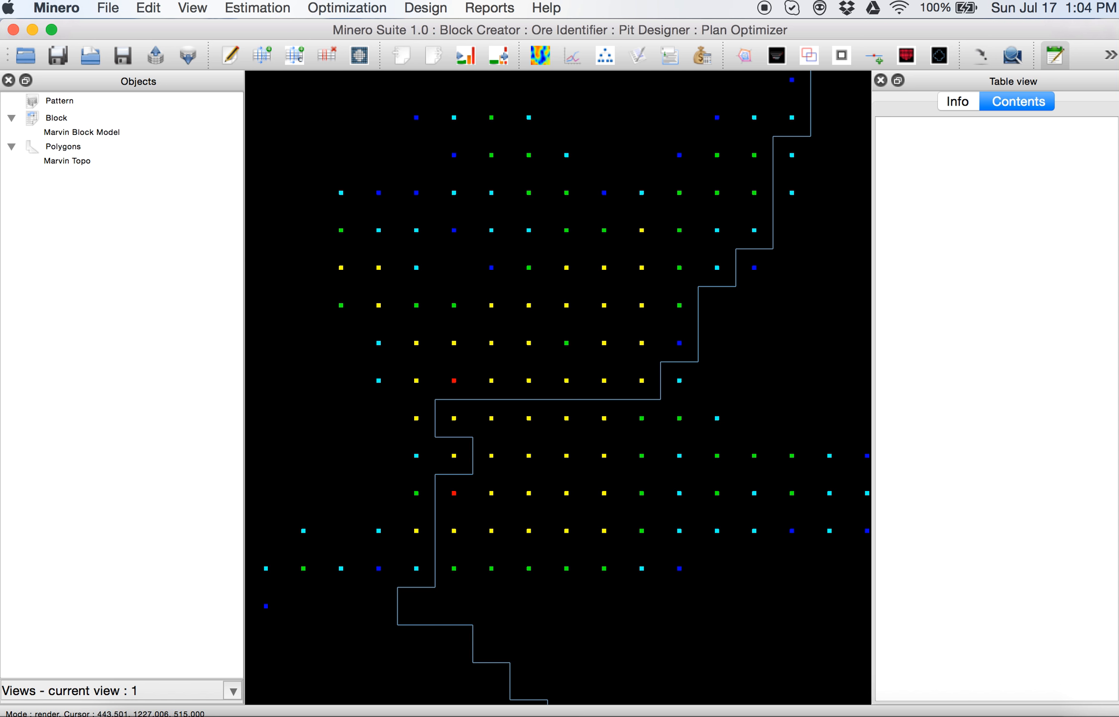
# Save the project as Minero Video Marvin Smart Pit Designer in the MineroV1 folder, replacing the existing file.
pyautogui.click(111, 8)
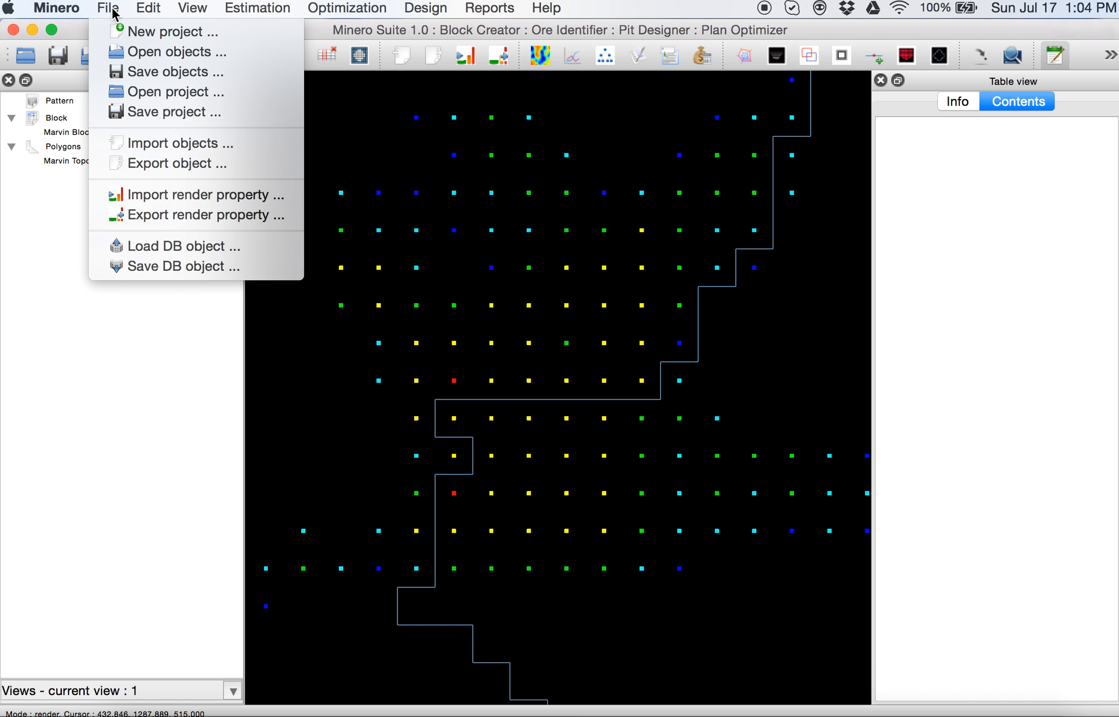
pyautogui.click(157, 111)
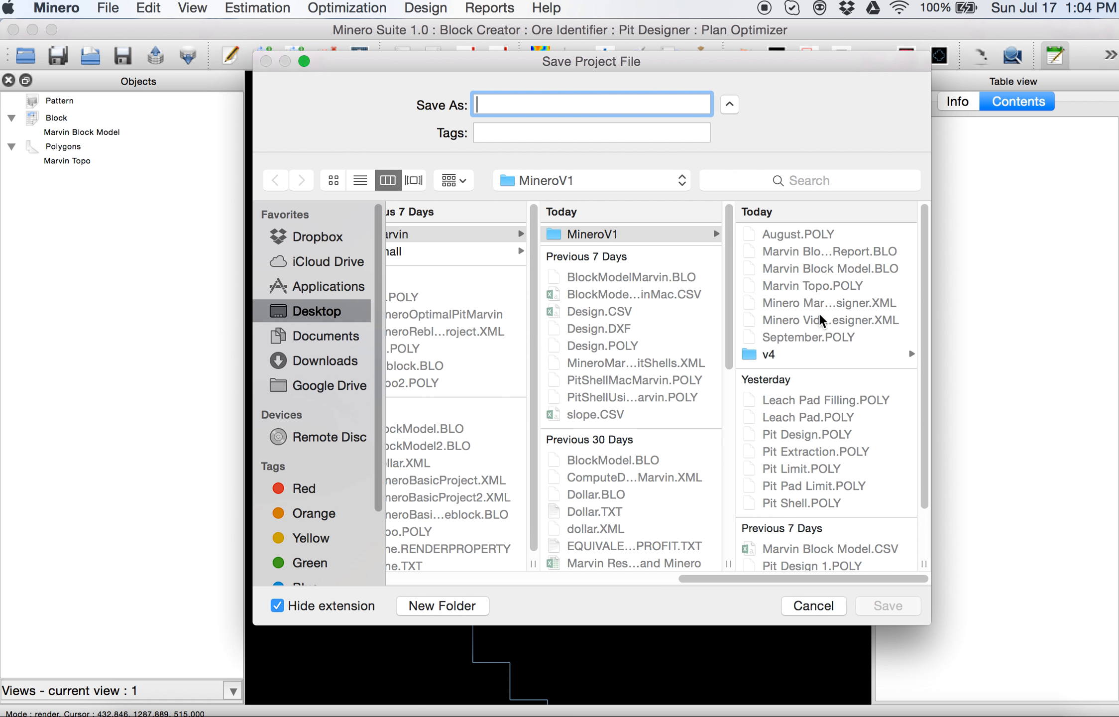
pyautogui.click(820, 320)
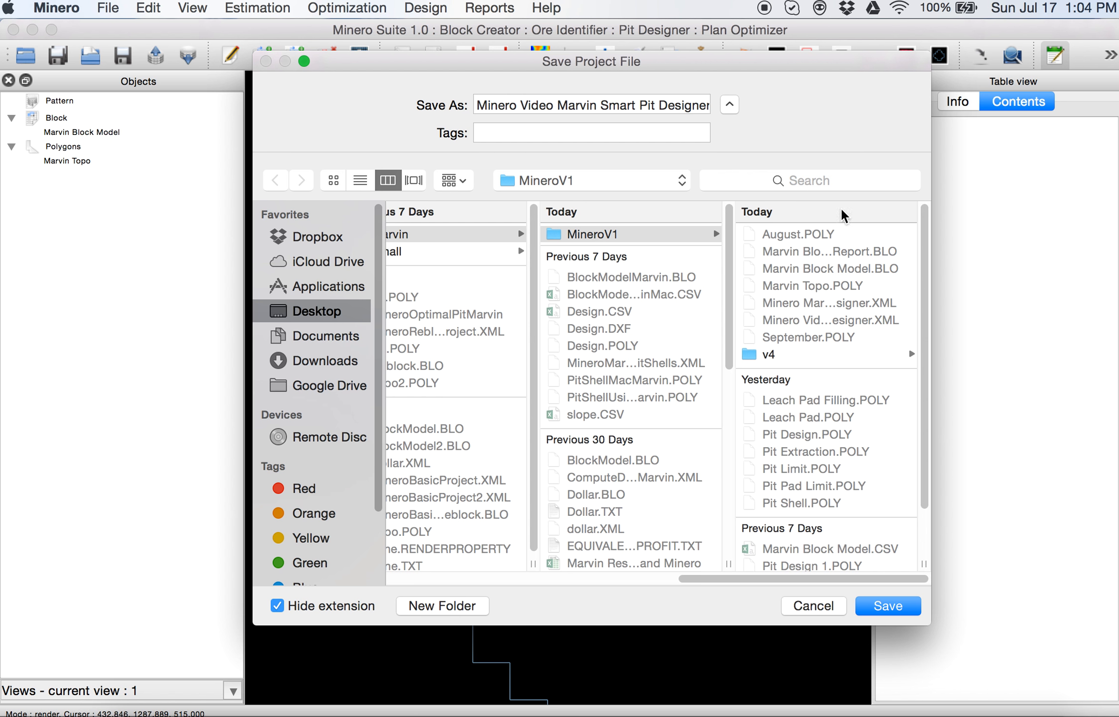
pyautogui.click(889, 606)
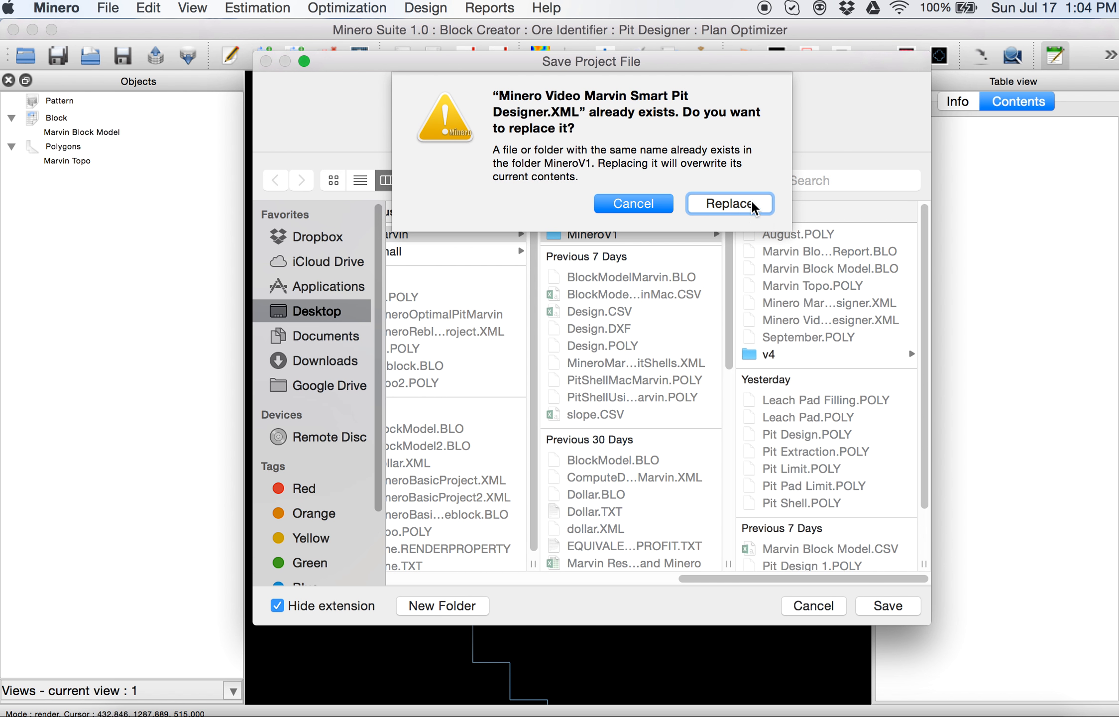
pyautogui.click(752, 204)
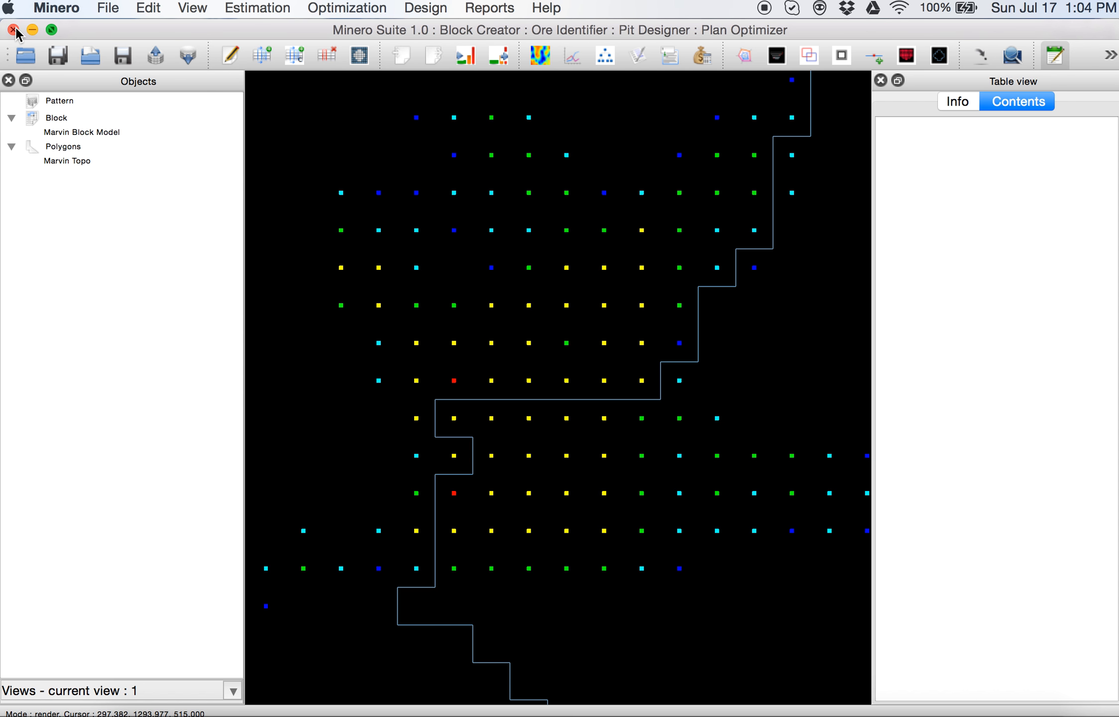
# Close Minero and relaunch The Mining Software from the desktop.
pyautogui.click(14, 30)
pyautogui.click(104, 7)
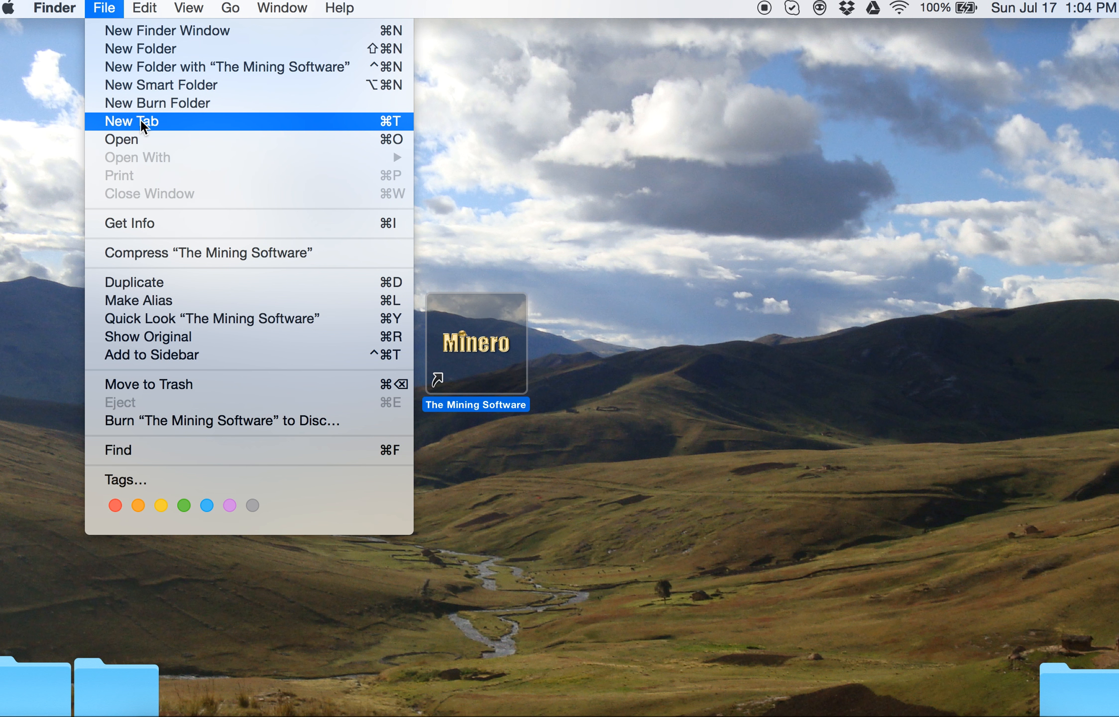
pyautogui.click(517, 340)
pyautogui.doubleClick(517, 340)
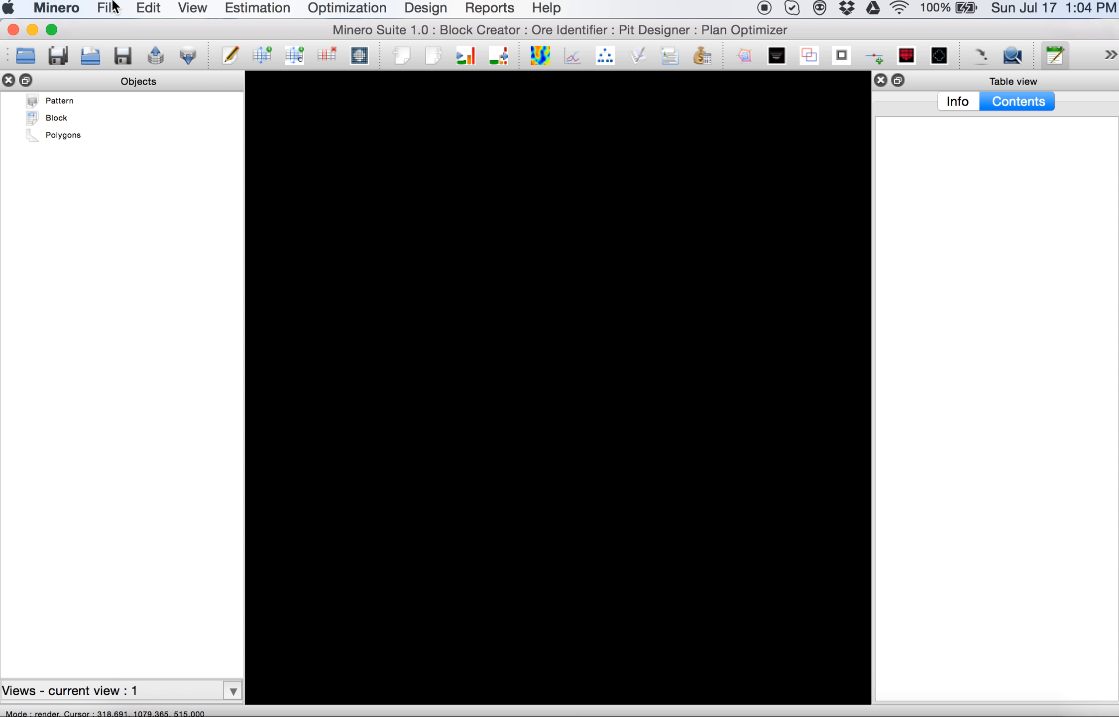
# Open the saved project Minero Video Marvin Smart Pit Designer.XML from the MineroV1 folder.
pyautogui.click(114, 7)
pyautogui.click(149, 93)
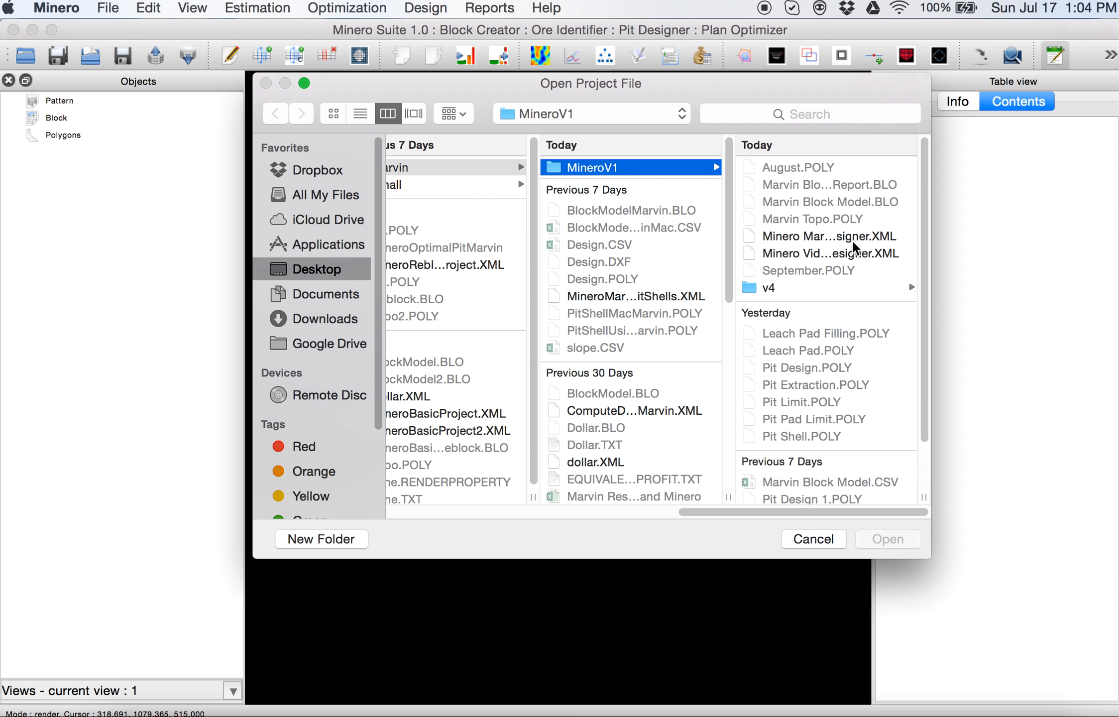
pyautogui.click(855, 253)
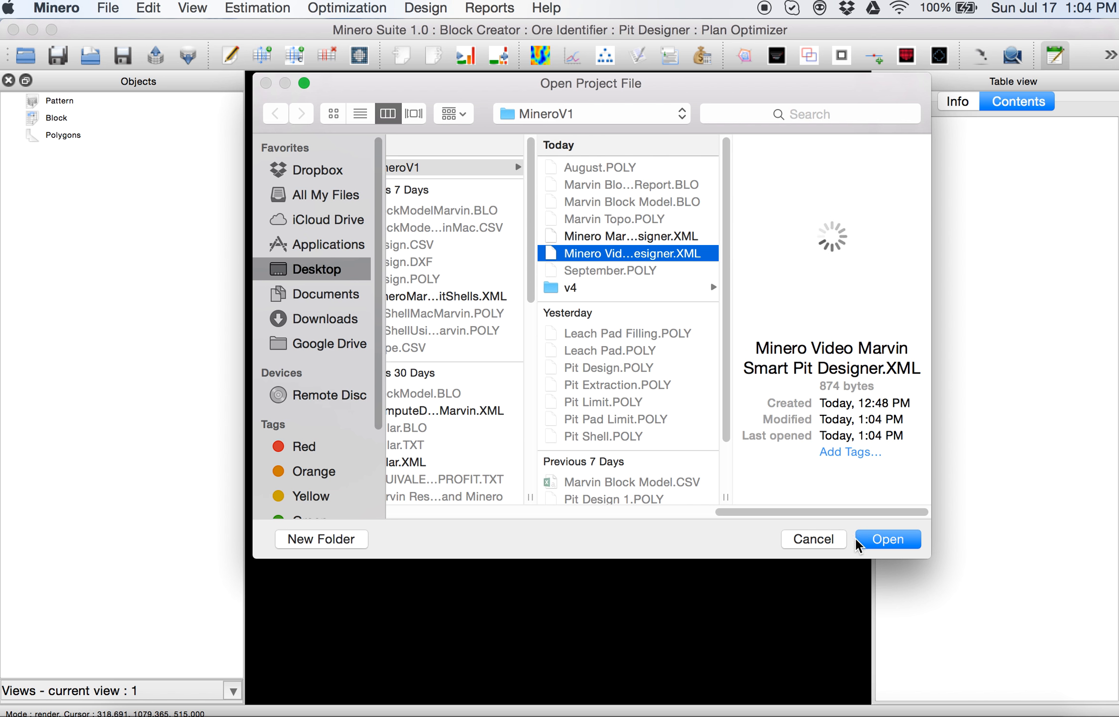
pyautogui.click(879, 540)
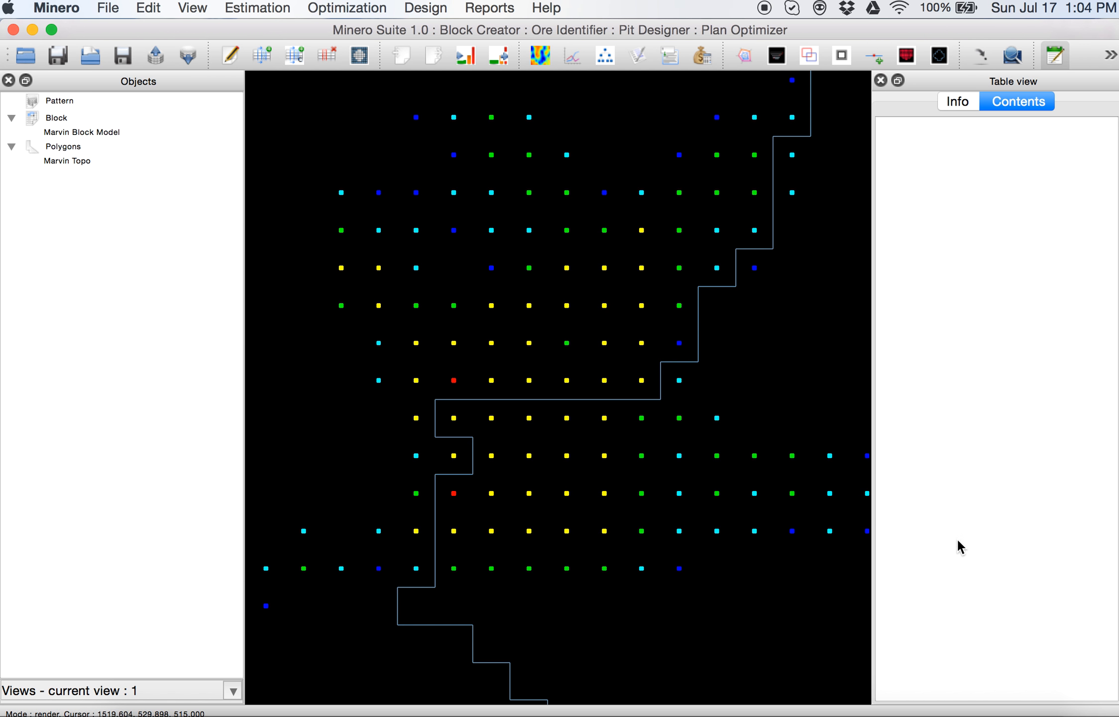
pyautogui.scroll(2, 622, 358)
pyautogui.scroll(-5, 622, 361)
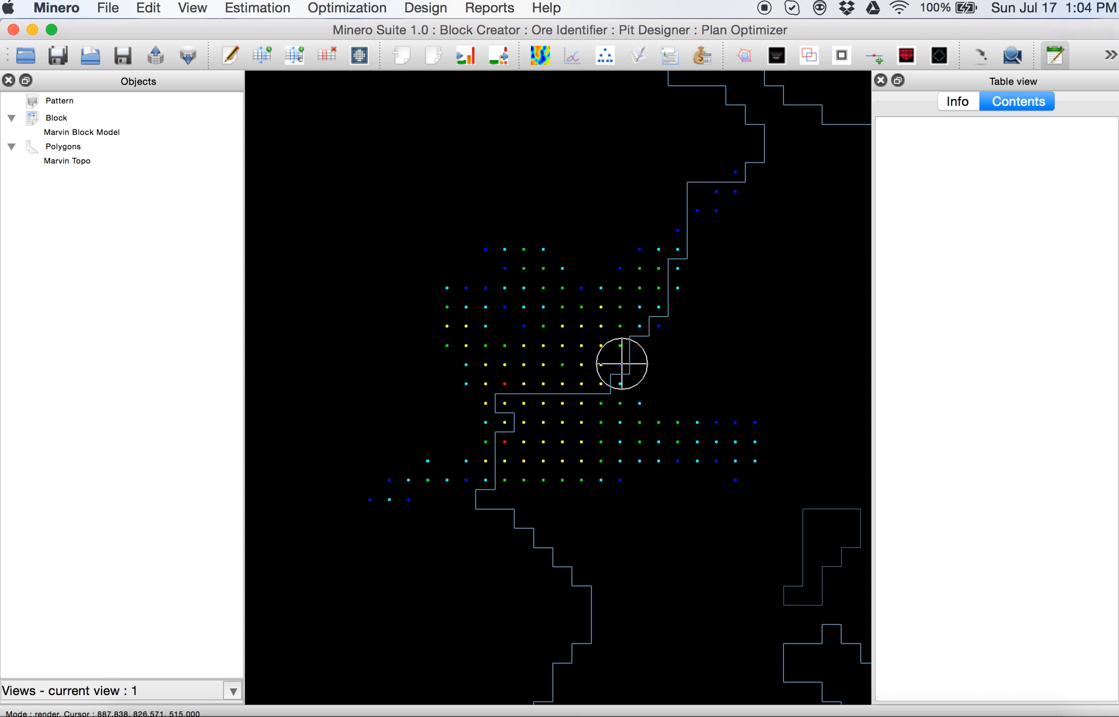
pyautogui.scroll(-2, 622, 364)
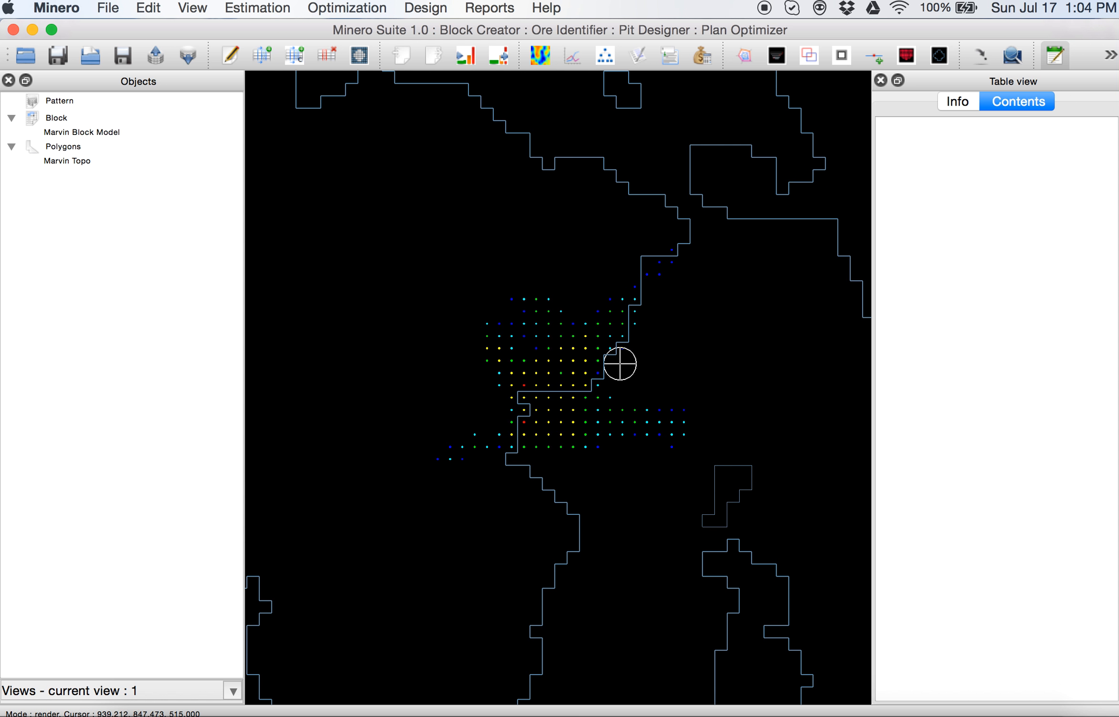
# Review the cursor size and bench height in the application settings.
pyautogui.click(193, 9)
pyautogui.click(273, 172)
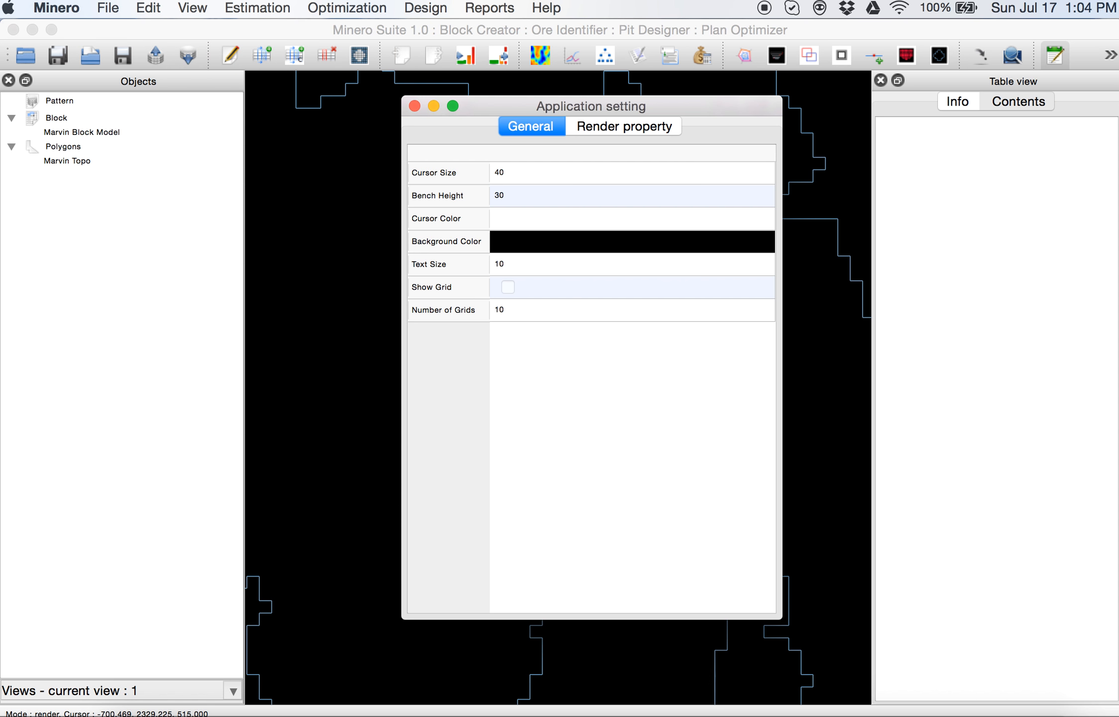
pyautogui.click(503, 171)
pyautogui.click(510, 195)
pyautogui.click(414, 106)
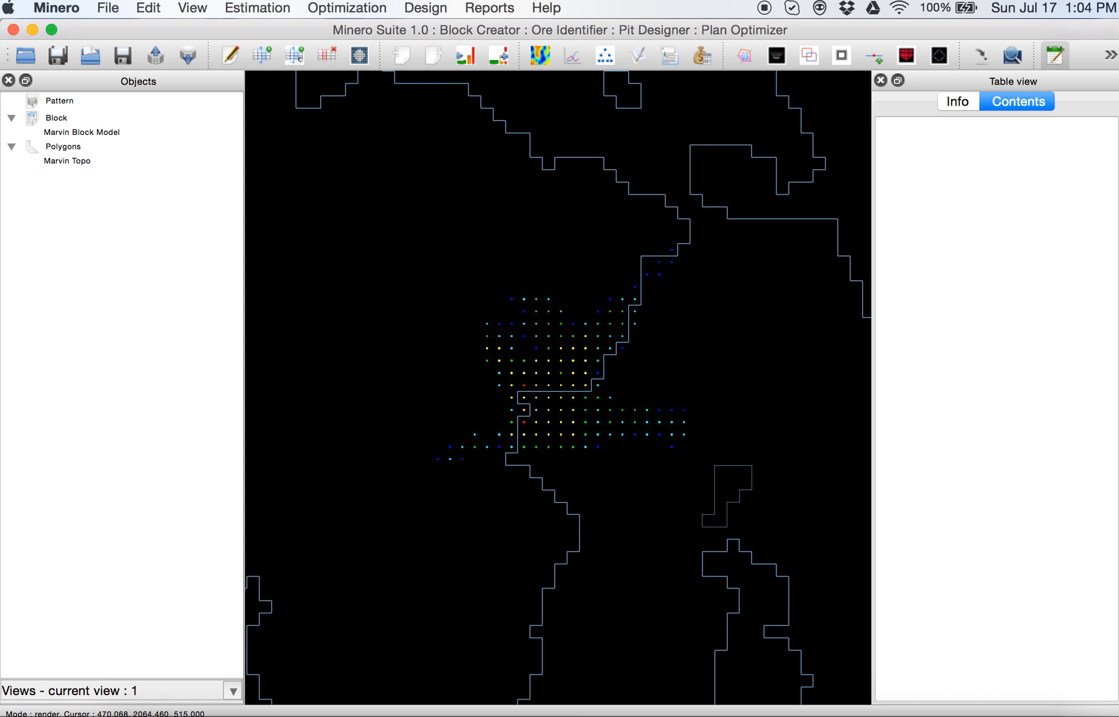
# Run the Optimal pit calculation on Marvin Block Model with Profit as dollar variable, default angle 45 and Slope as angle variable.
pyautogui.click(413, 9)
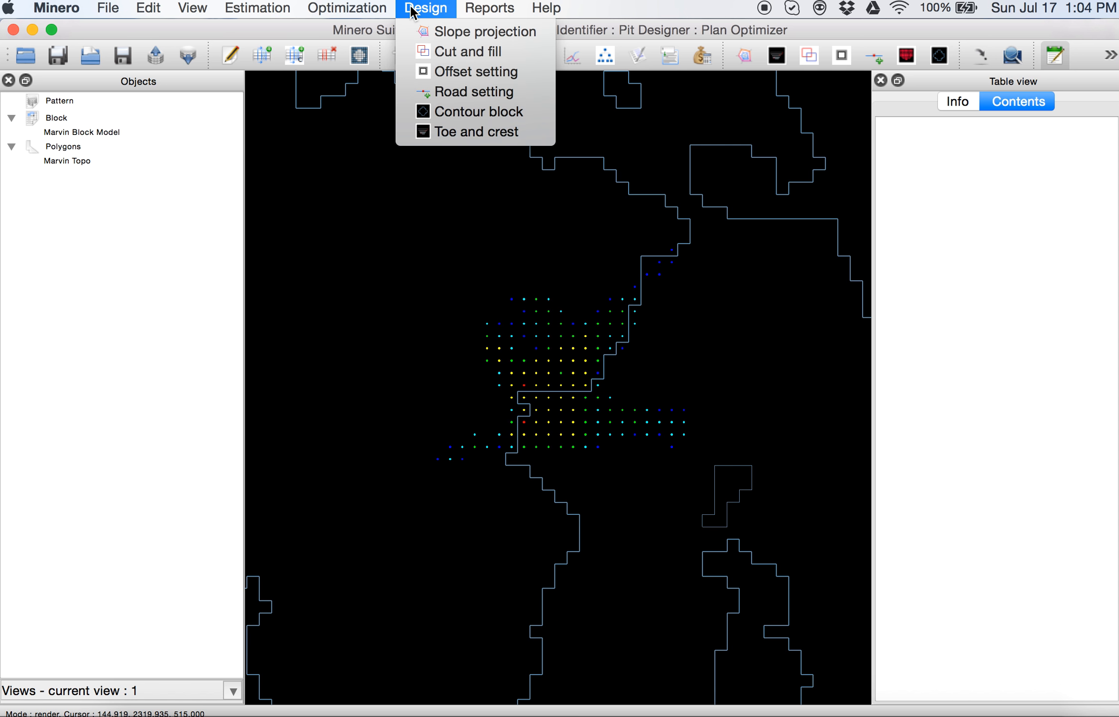
pyautogui.moveTo(363, 7)
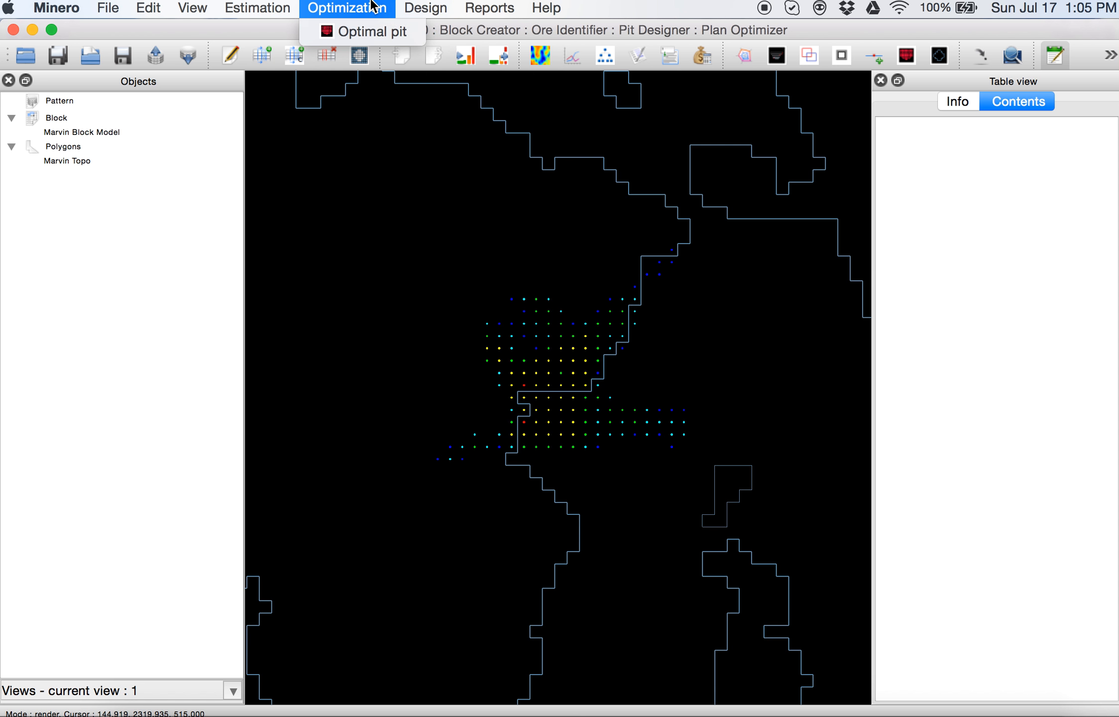
pyautogui.click(368, 34)
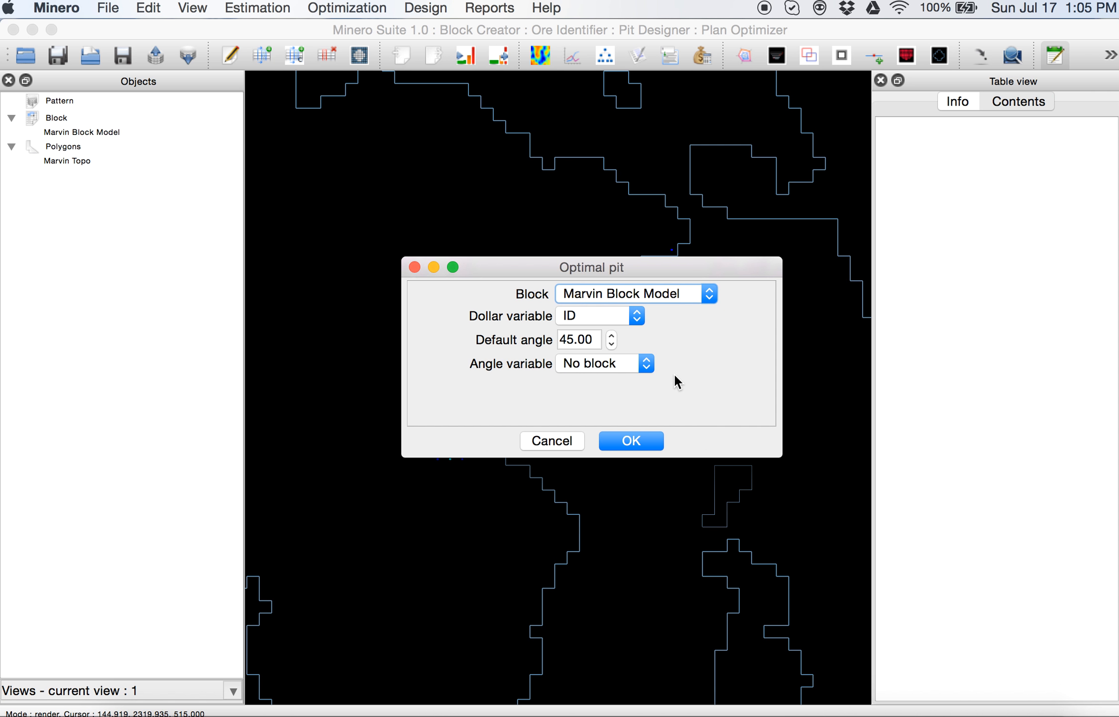
pyautogui.click(636, 316)
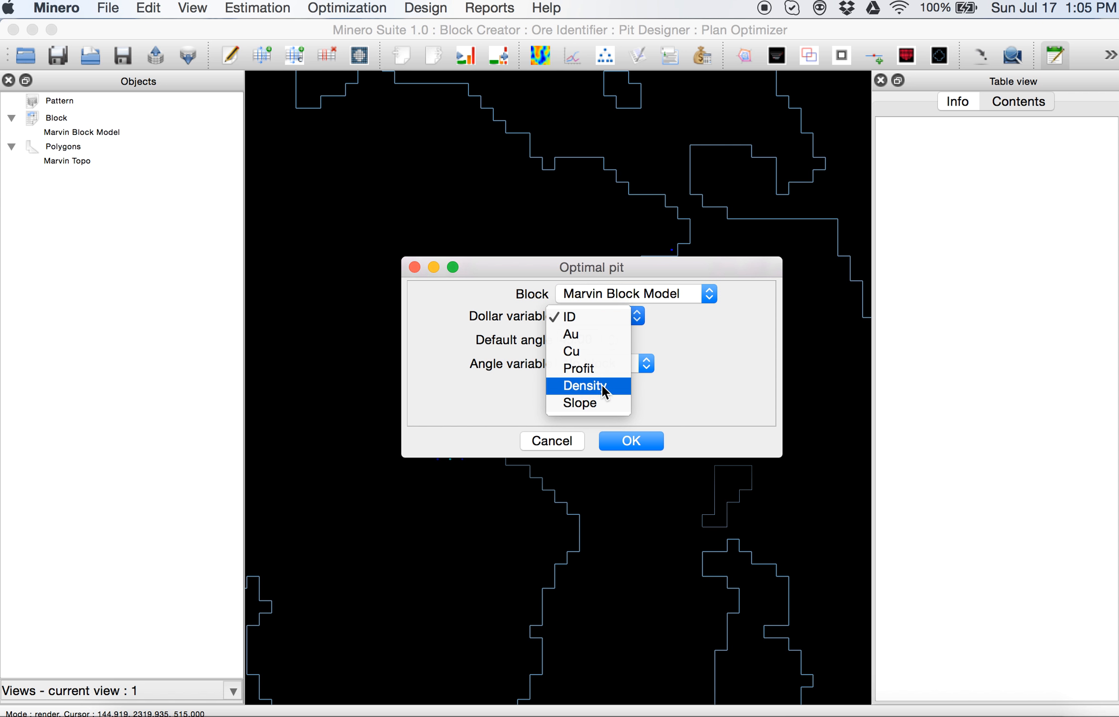
pyautogui.click(609, 367)
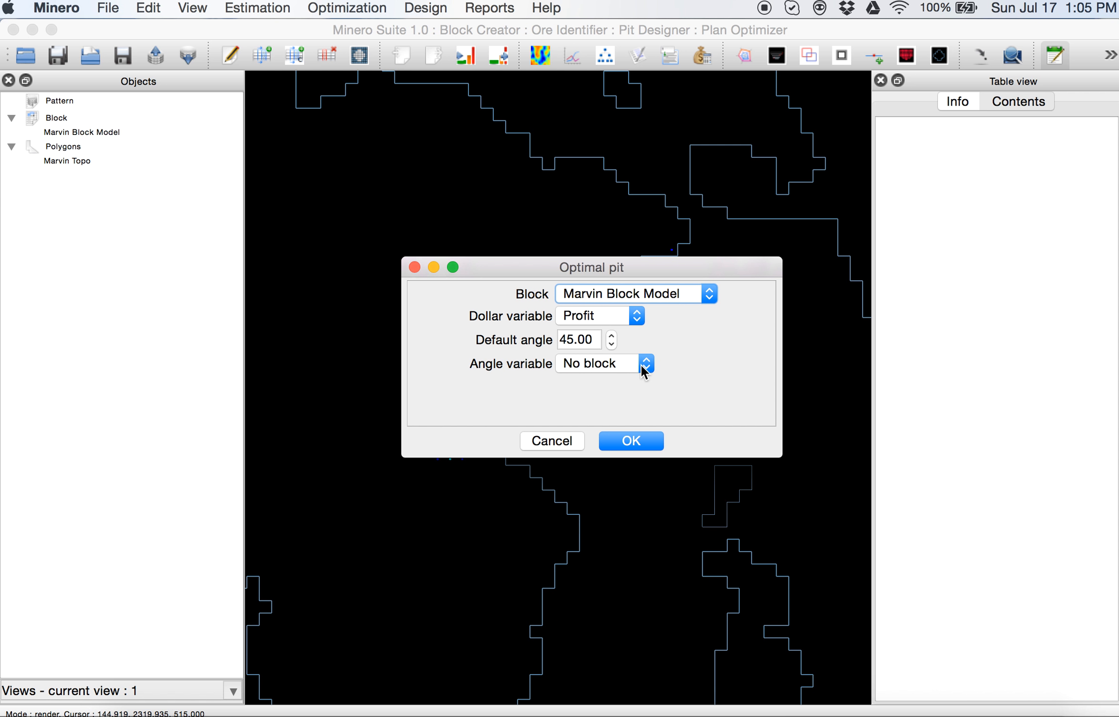
pyautogui.click(642, 366)
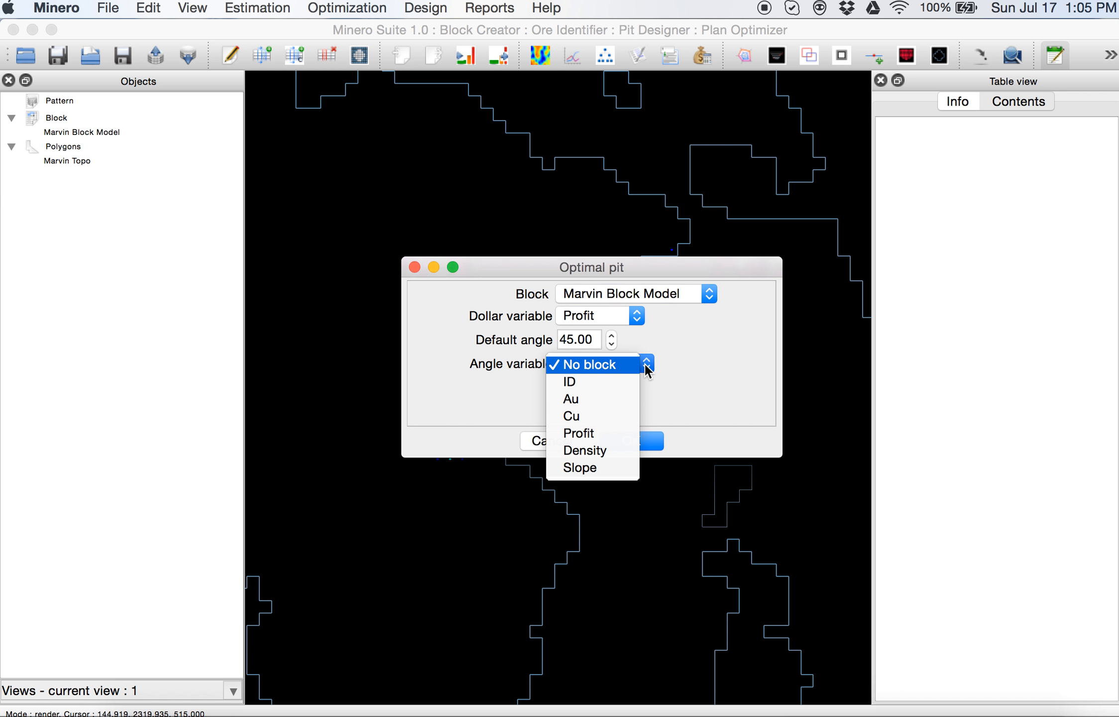
pyautogui.click(592, 468)
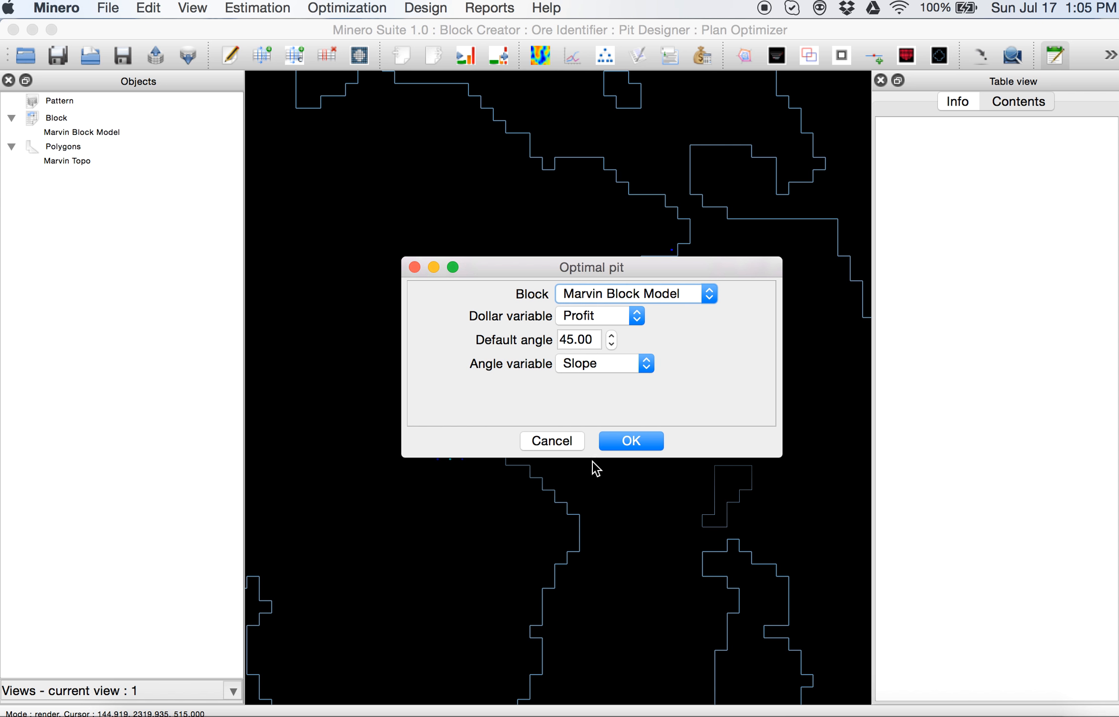
pyautogui.click(629, 441)
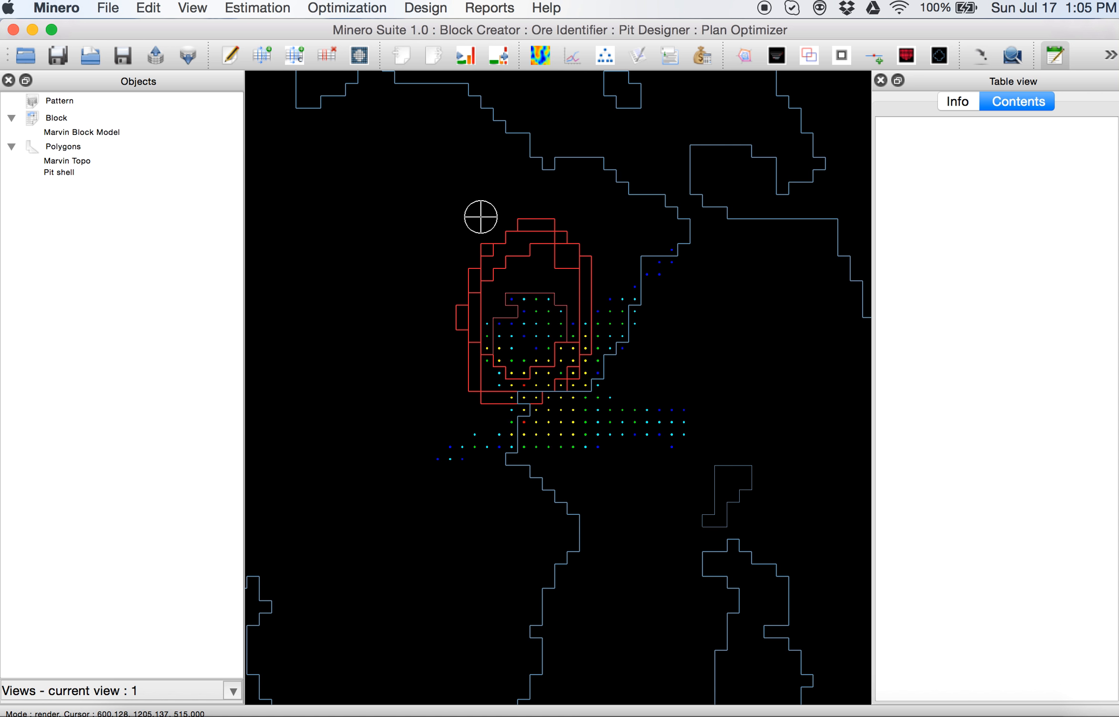
# Set the Pit shell polygons' display thickness up and thickness down to 1000.
pyautogui.click(61, 171)
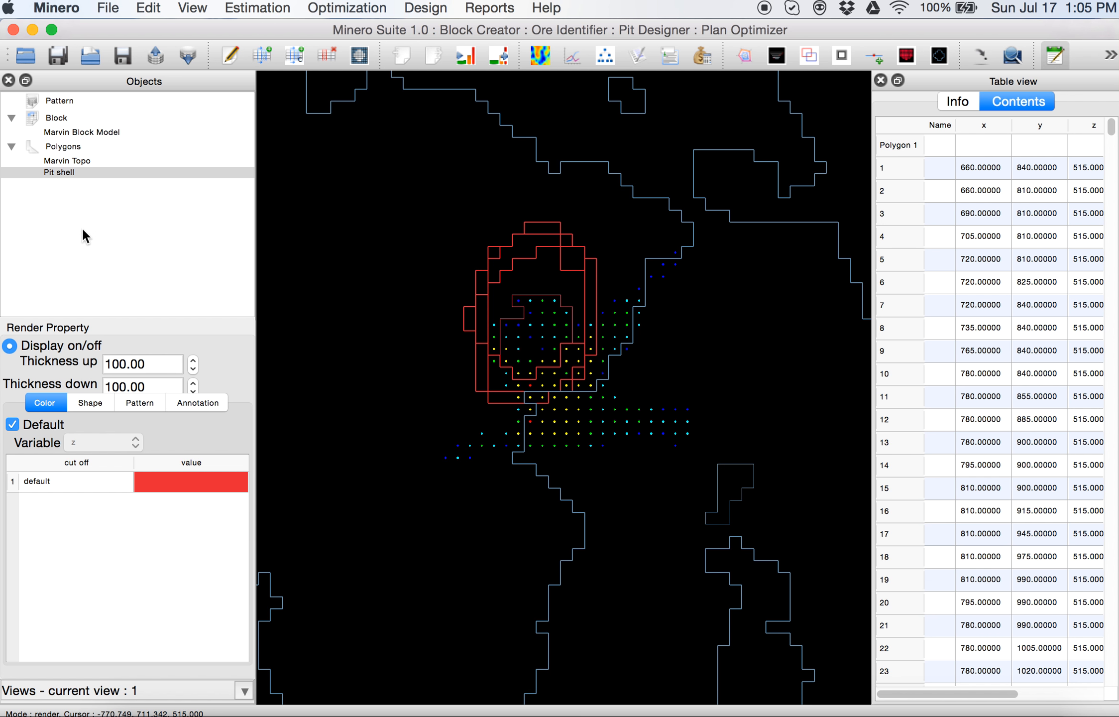
pyautogui.click(117, 365)
pyautogui.write('0')
pyautogui.click(123, 383)
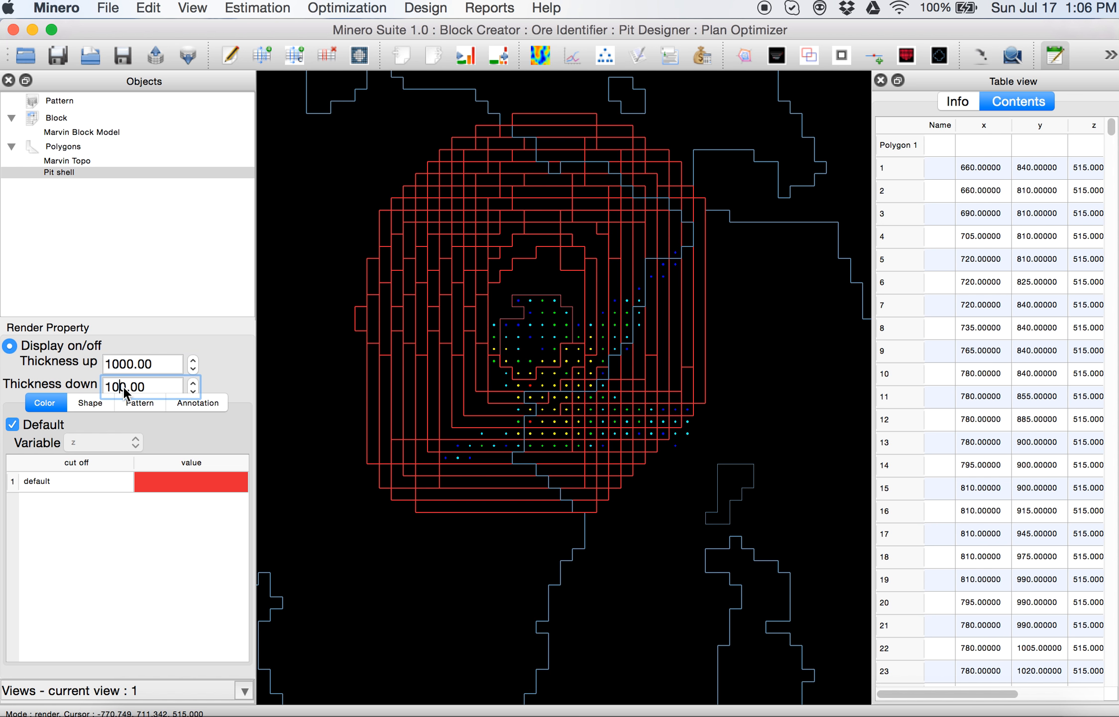
pyautogui.write('0')
# Set the Pit shell polygons' display thickness to 10 both up and down.
pyautogui.scroll(1, 129, 370)
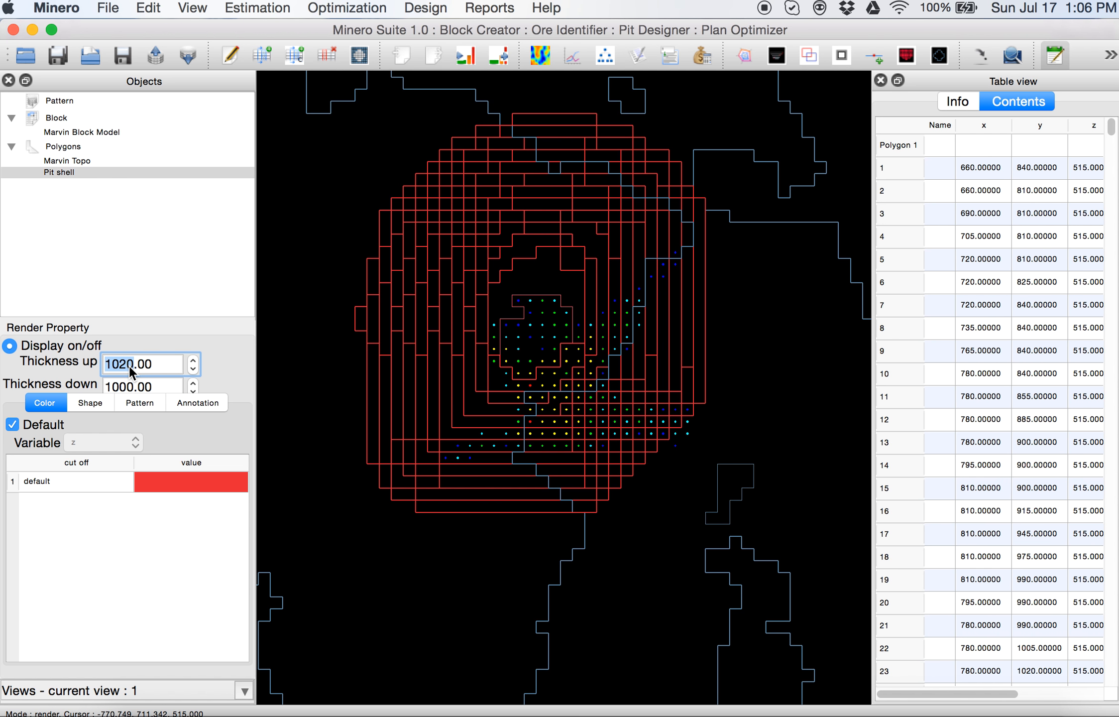
pyautogui.write('1')
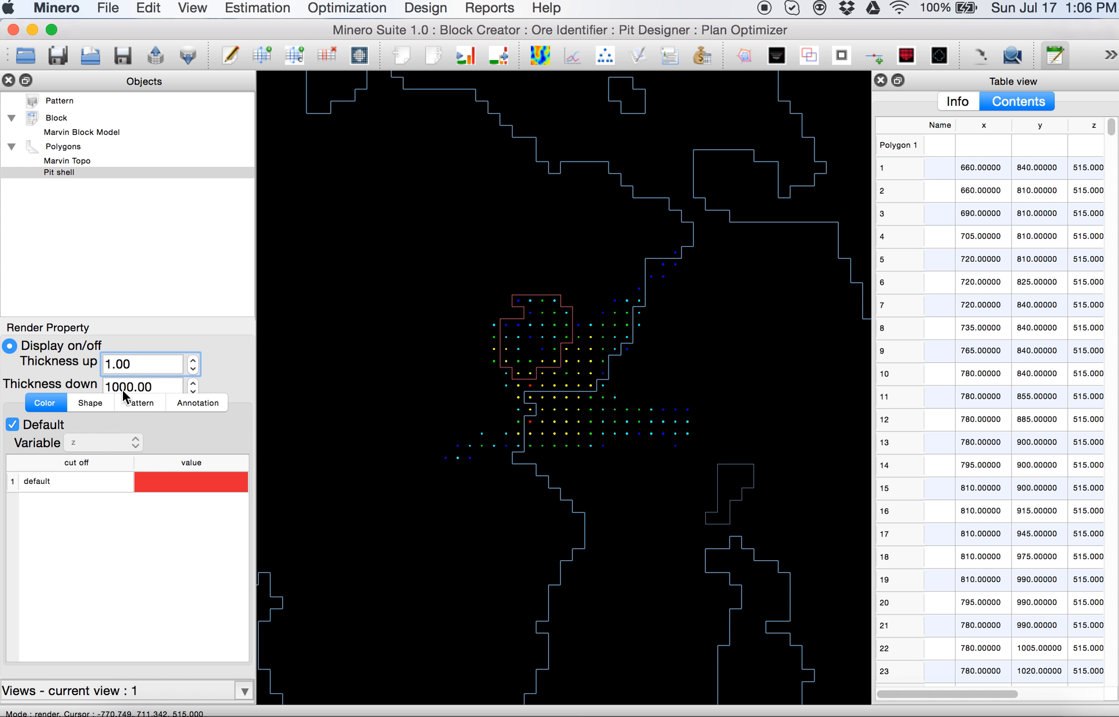
pyautogui.click(122, 388)
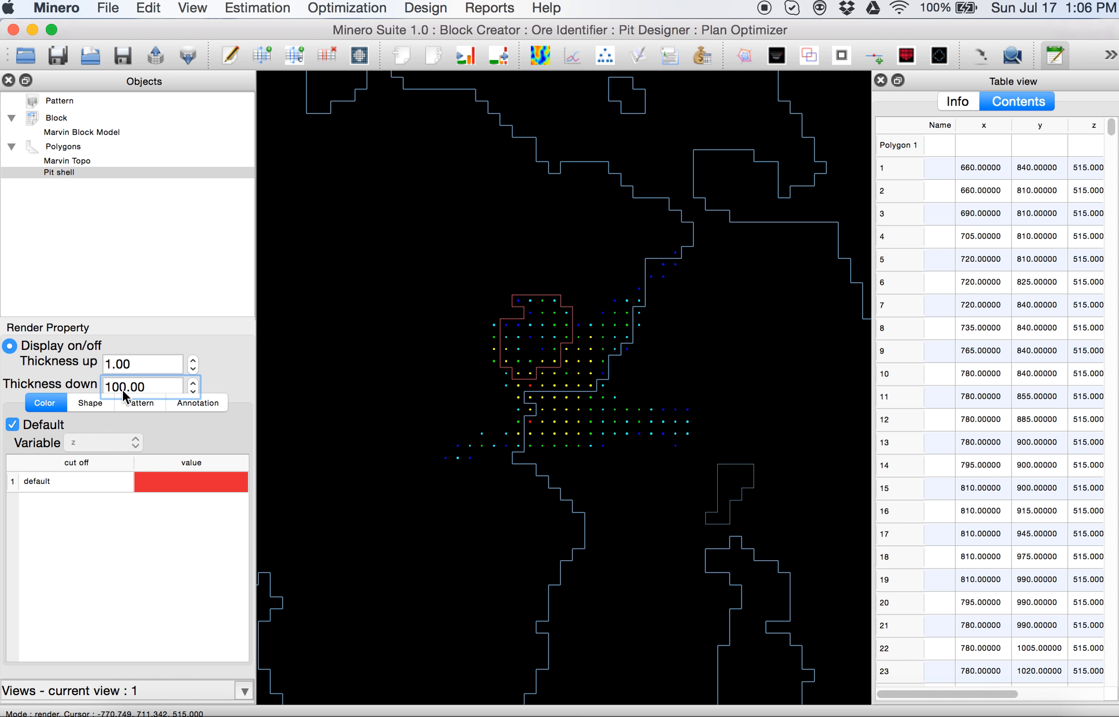
pyautogui.press('BackSpace')
pyautogui.click(111, 367)
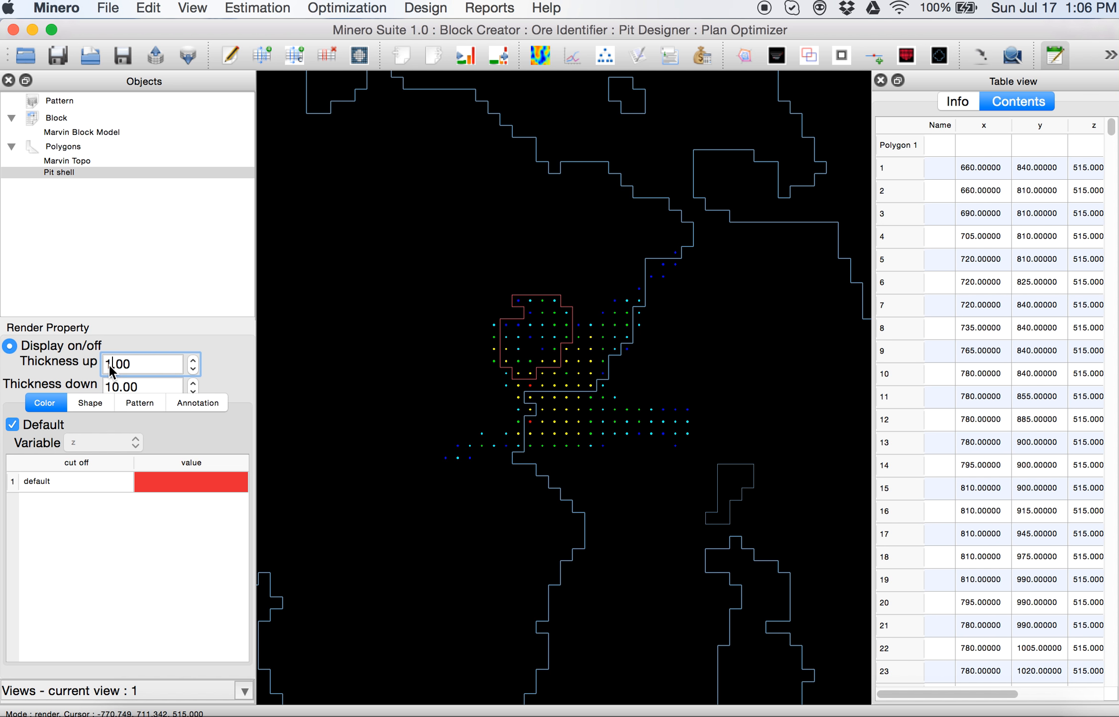
pyautogui.write('0')
# Examine the pit shell outline against the coloured blocks at levels 515 and 575, ending close up on level 515.
pyautogui.scroll(2, 546, 332)
pyautogui.scroll(-1, 545, 333)
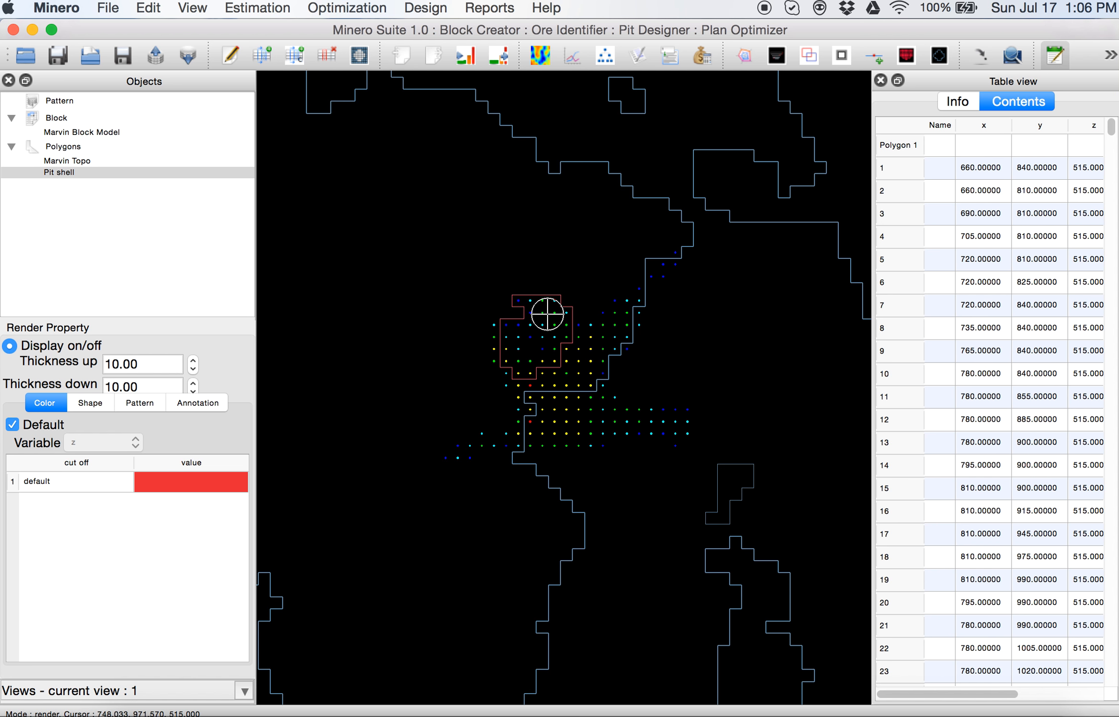
pyautogui.press('Up')
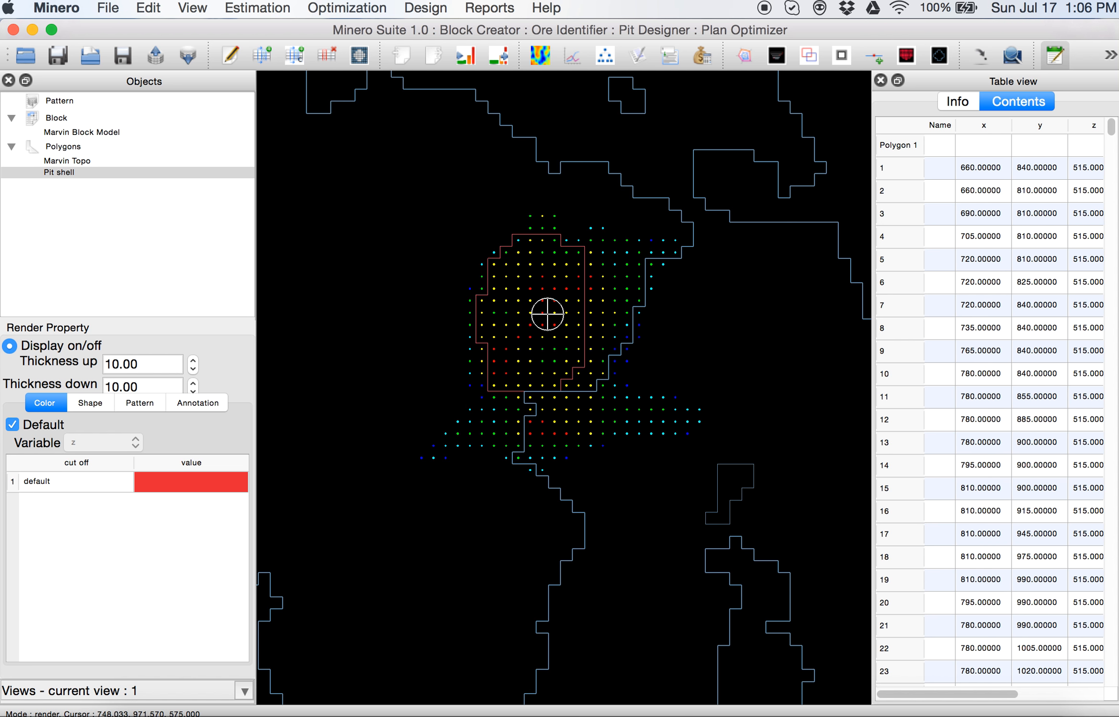
pyautogui.press('Down')
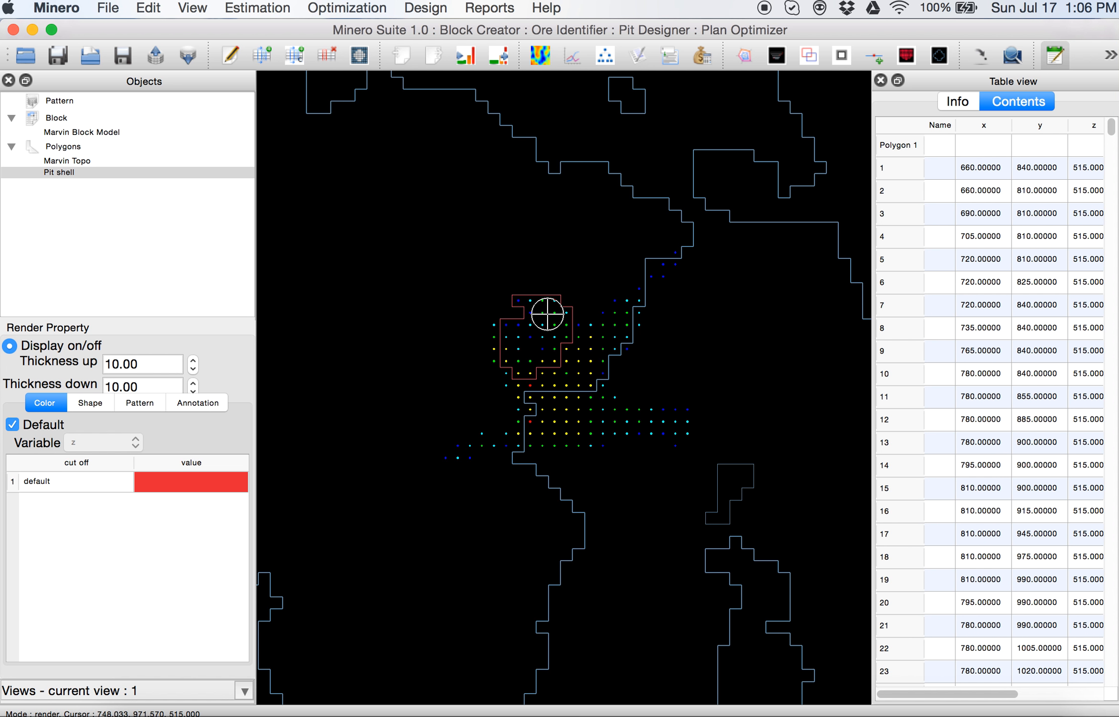
pyautogui.scroll(3, 547, 314)
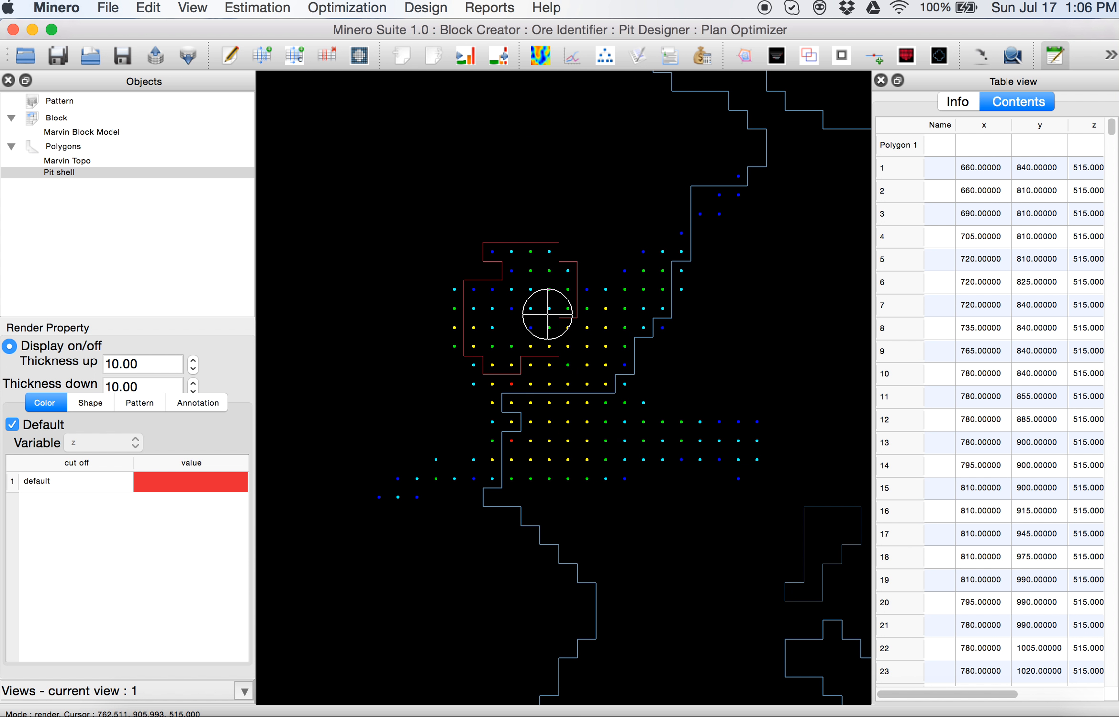
pyautogui.scroll(5, 464, 255)
pyautogui.moveTo(464, 255); pyautogui.dragTo(610, 527, button='middle')
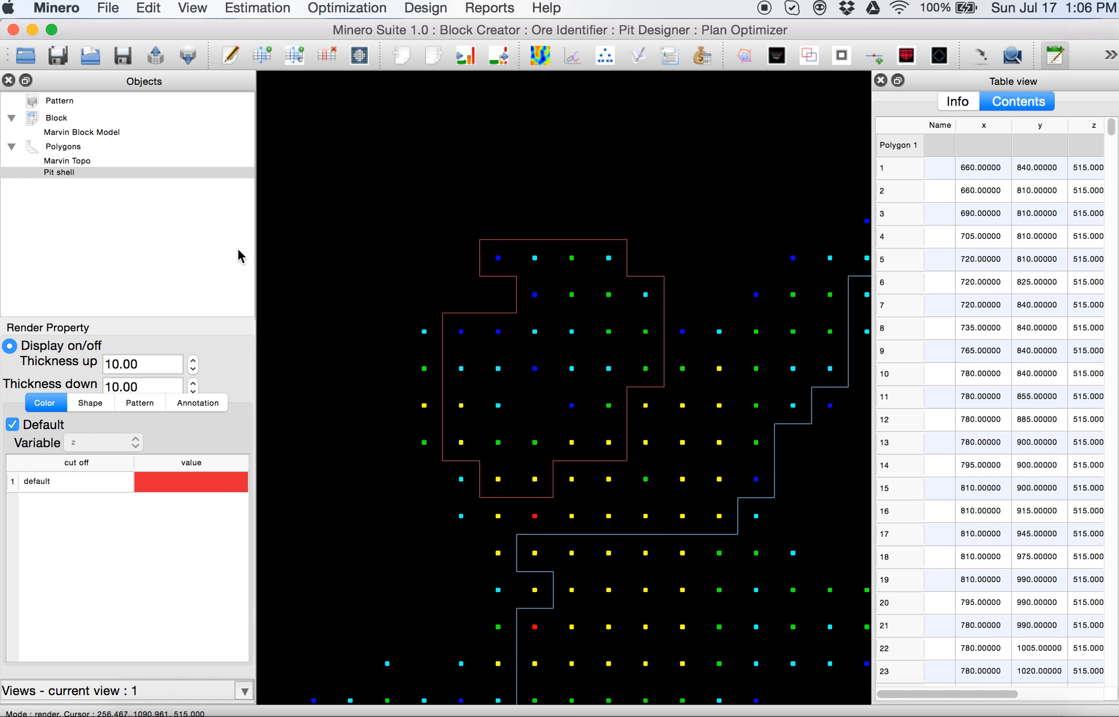
# Create a new Polygons object and name it Pit Design.
pyautogui.click(150, 9)
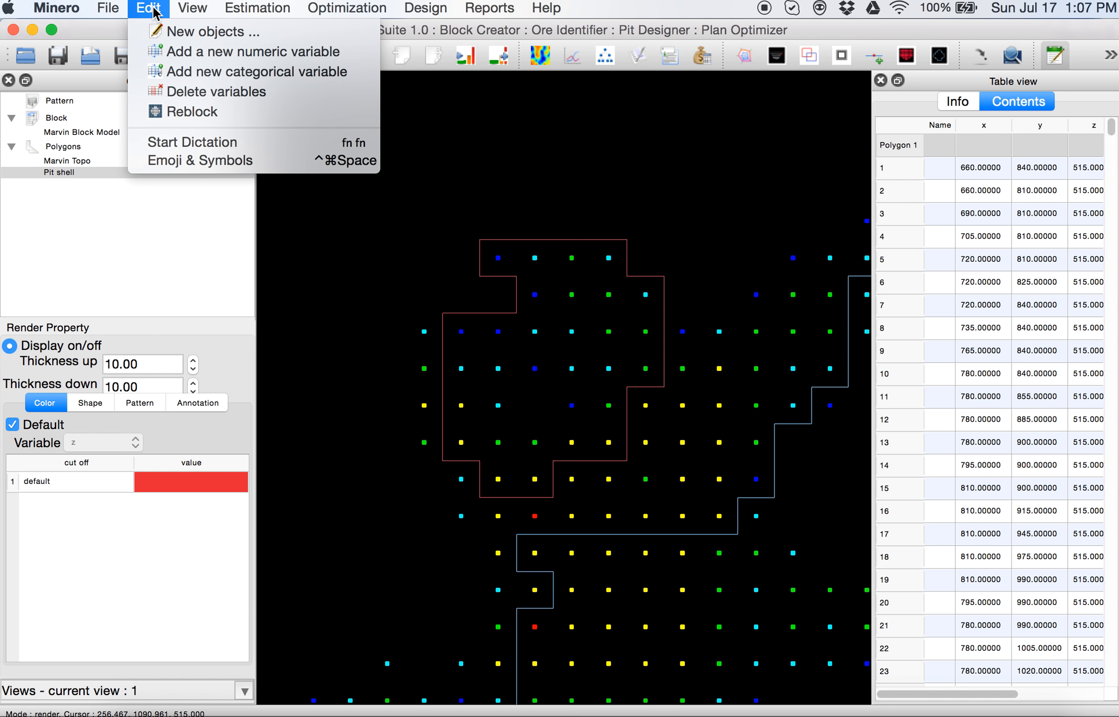
pyautogui.moveTo(121, 12)
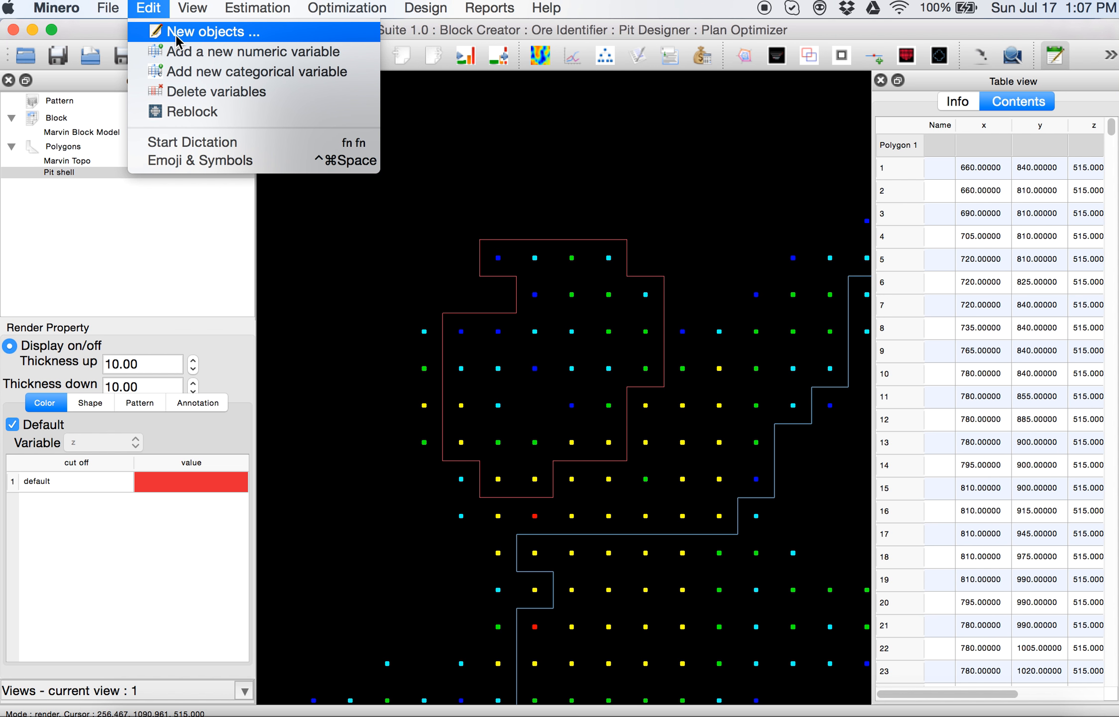
pyautogui.click(176, 35)
pyautogui.click(652, 258)
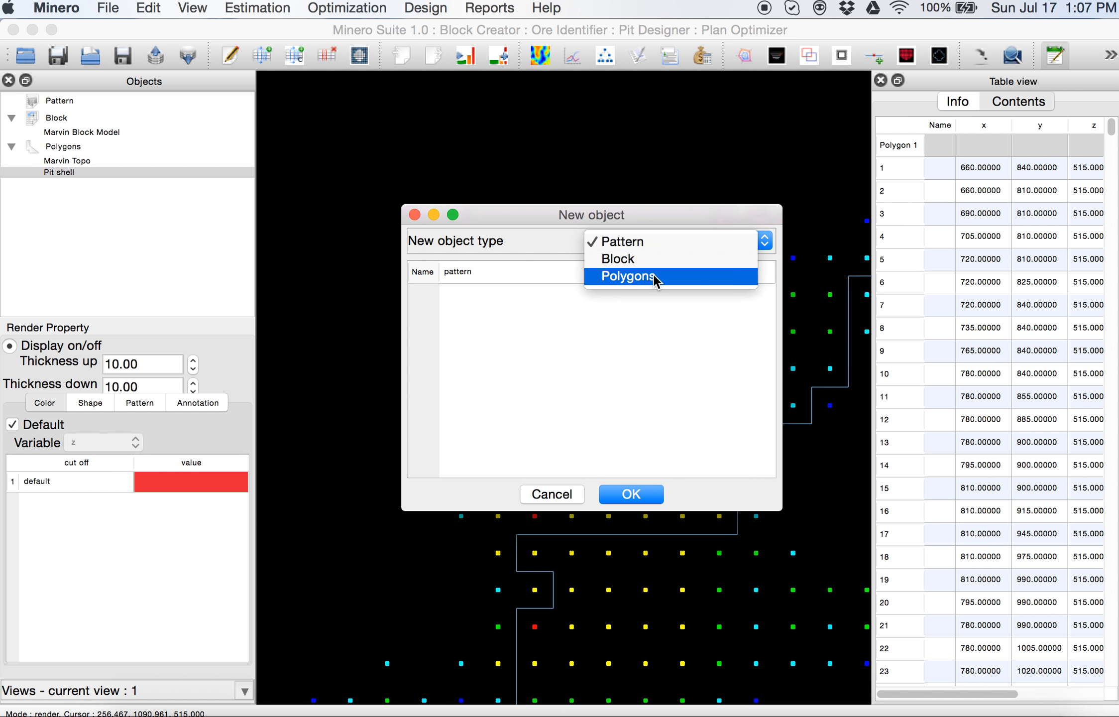
pyautogui.click(653, 275)
pyautogui.doubleClick(511, 271)
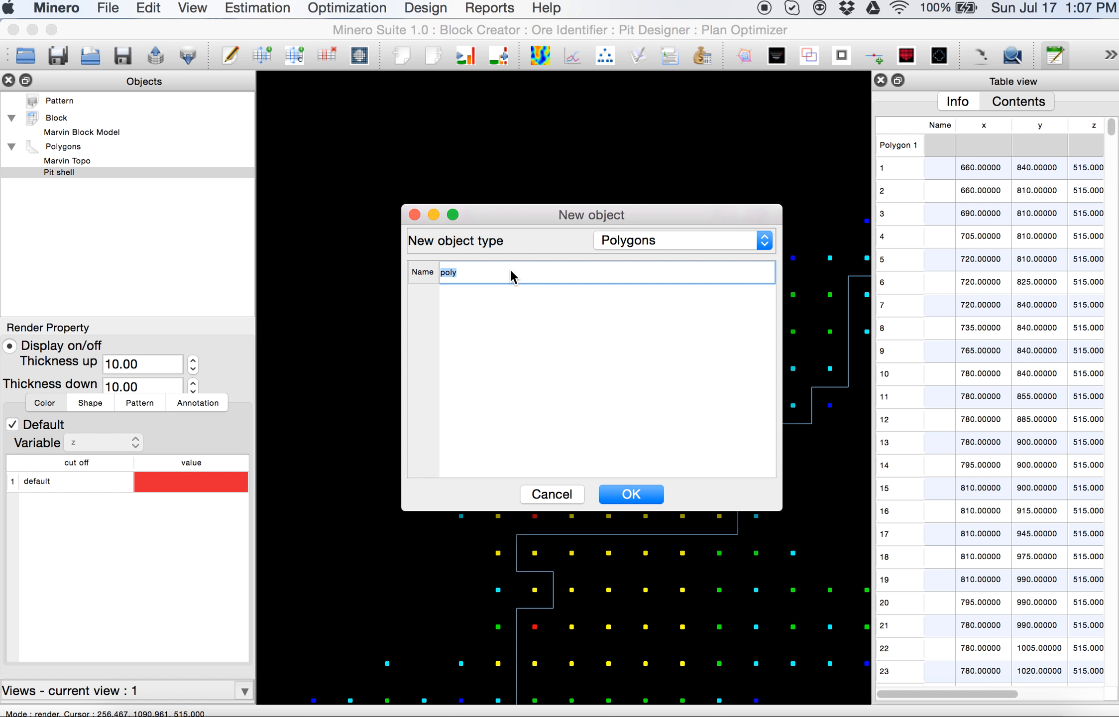
pyautogui.write('Pit Design')
pyautogui.click(620, 499)
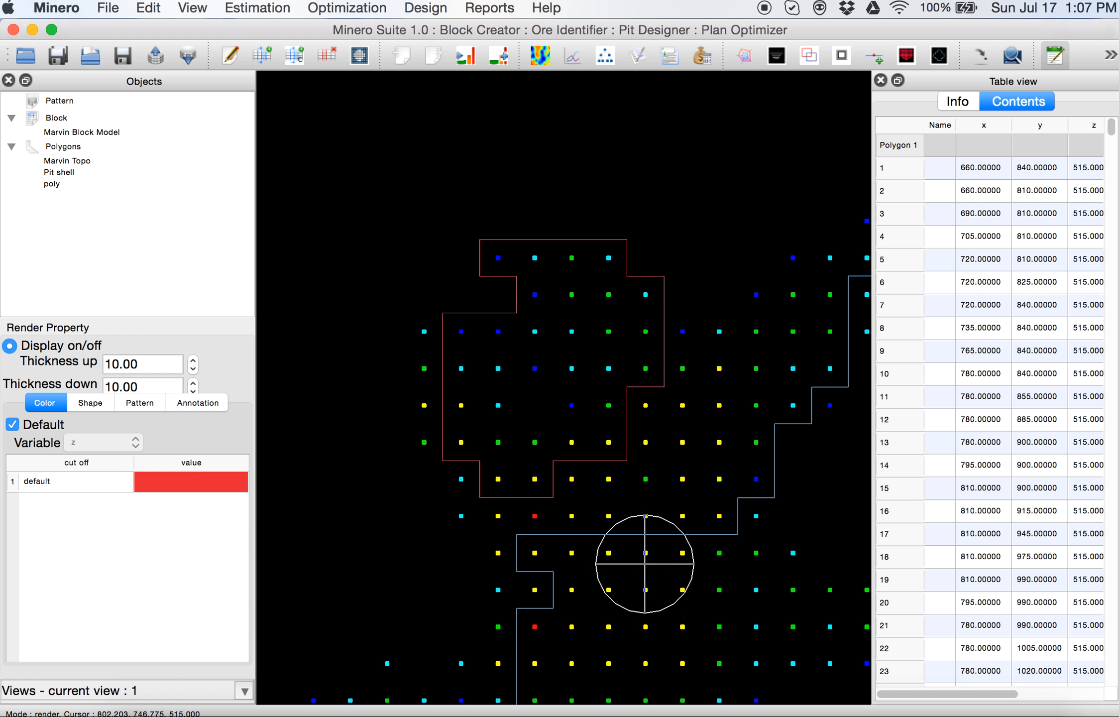
pyautogui.doubleClick(53, 184)
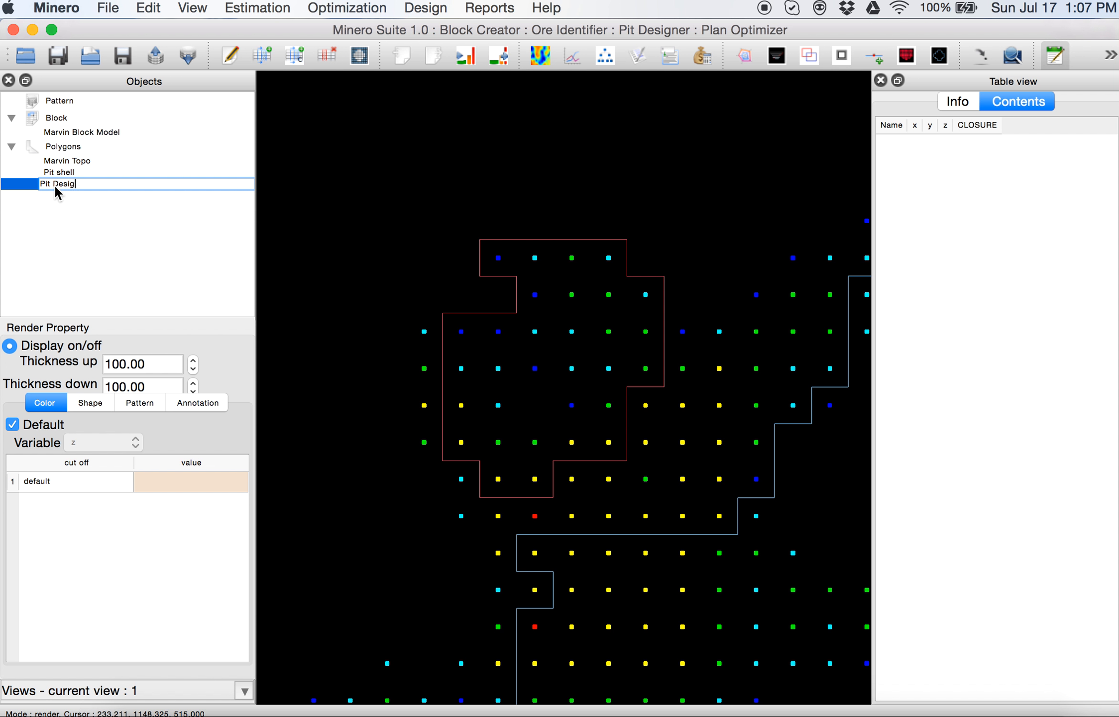
pyautogui.press('Return')
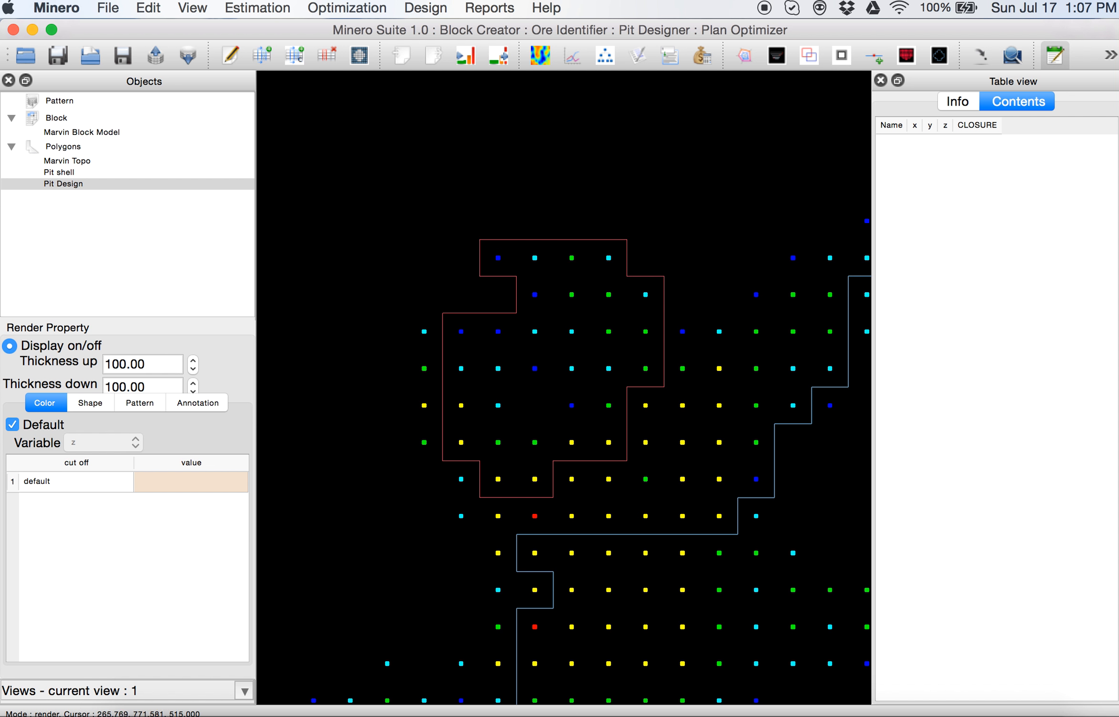
# Set the default display colour of the Pit Design polygons to Ao.
pyautogui.doubleClick(183, 480)
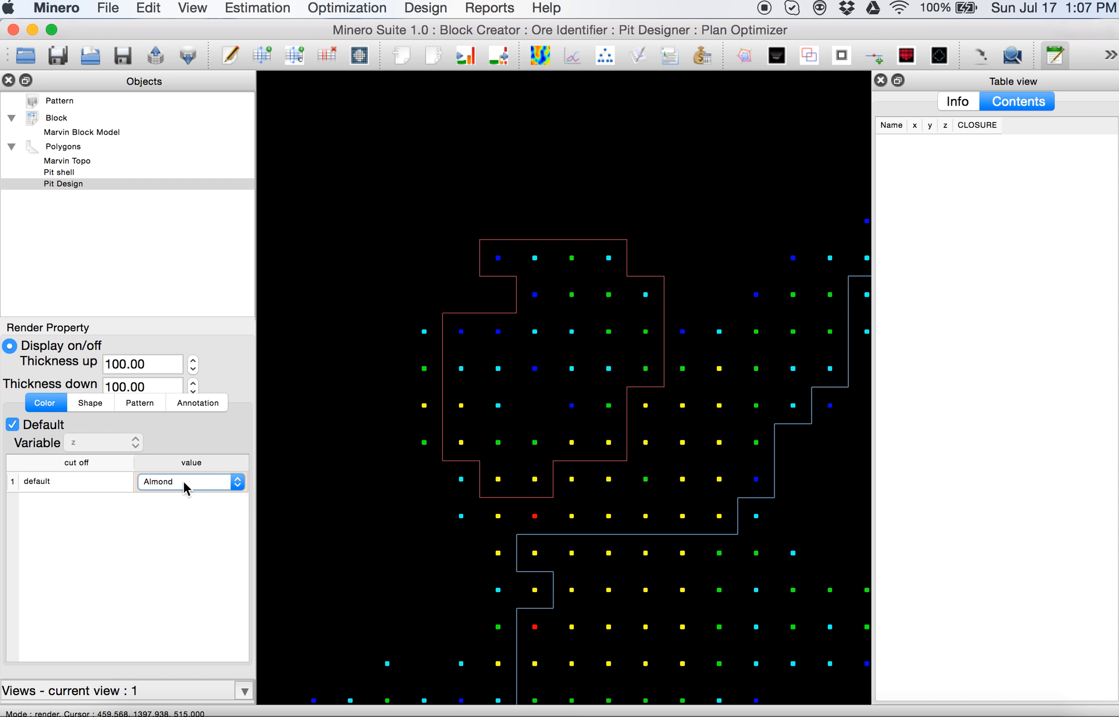
pyautogui.click(183, 480)
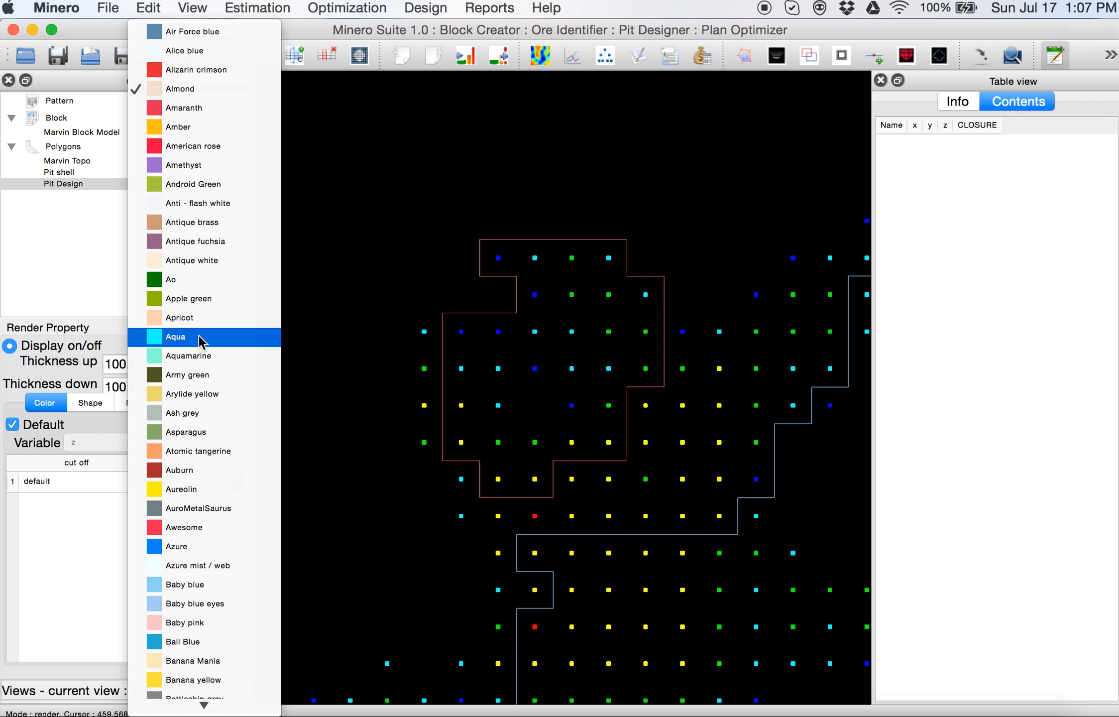
pyautogui.click(190, 279)
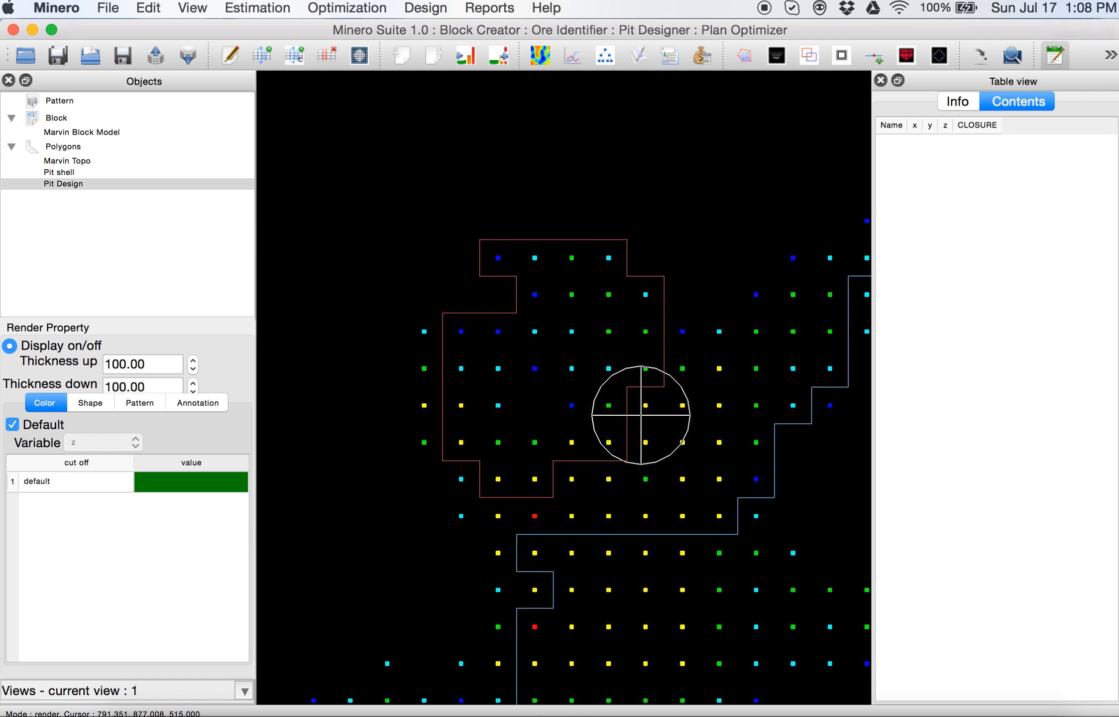
# Compare the pit shell outline with the coloured blocks bench by bench between levels 515 and 575, returning to level 515.
pyautogui.press('Up')
pyautogui.press('Down')
pyautogui.press('Up')
pyautogui.press('Down')
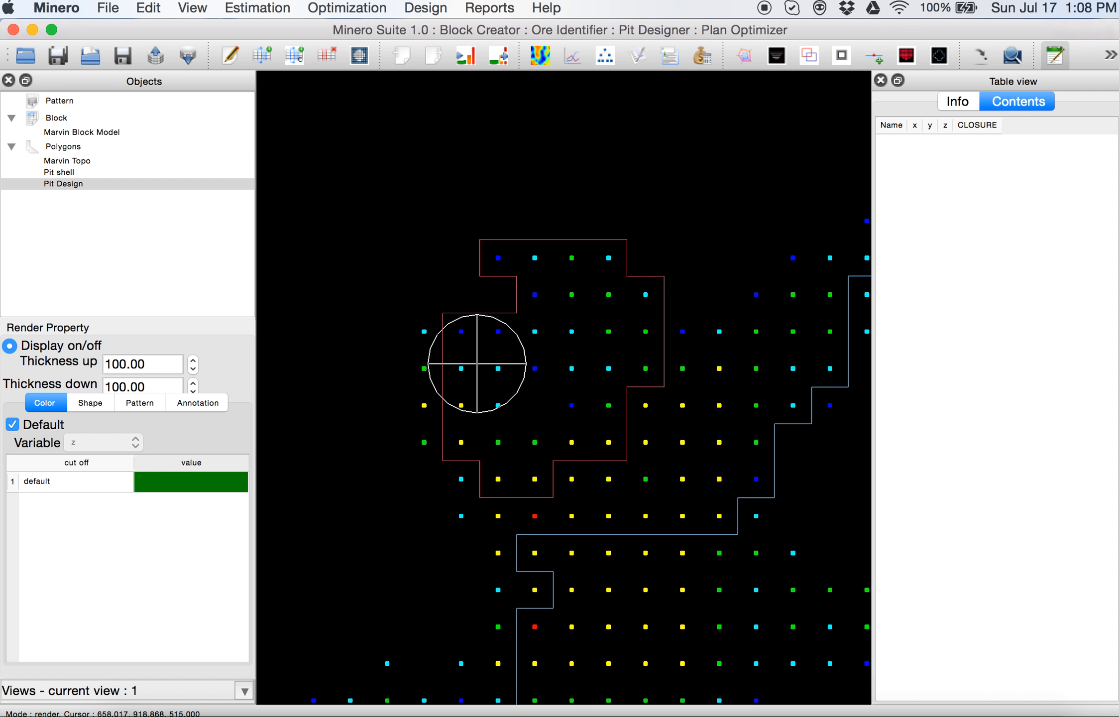
pyautogui.press('Up')
pyautogui.press('Down')
pyautogui.press('Up')
pyautogui.press('Down')
pyautogui.scroll(1, 477, 364)
pyautogui.scroll(-3, 477, 364)
pyautogui.scroll(2, 477, 363)
pyautogui.press('Up')
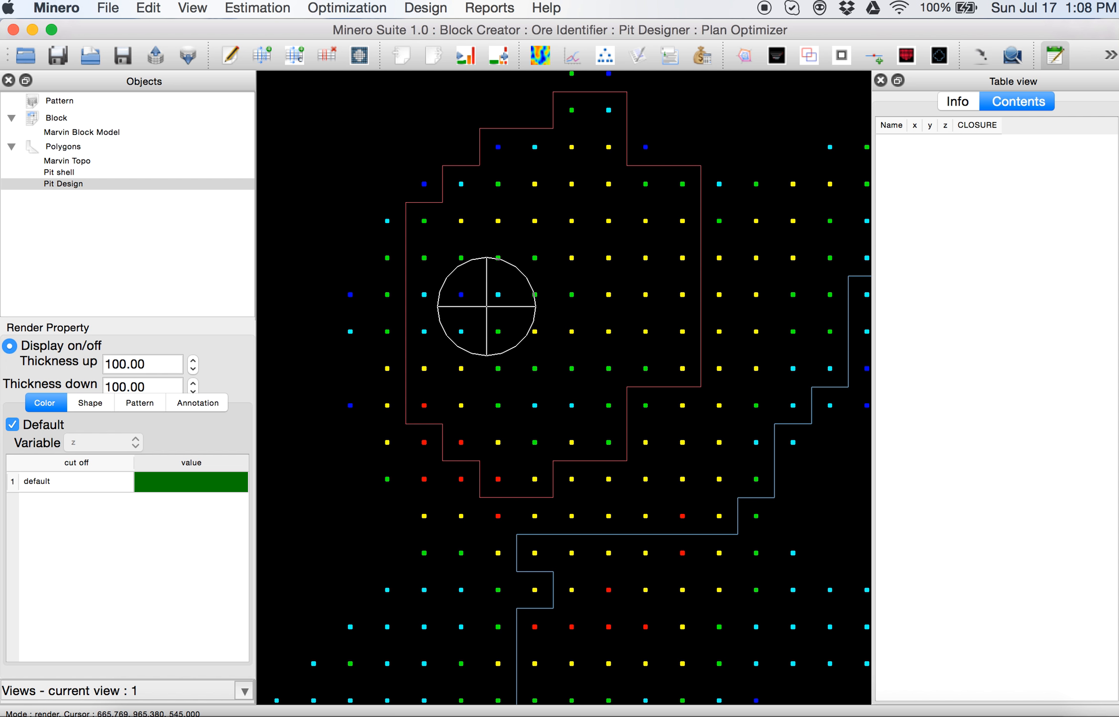
pyautogui.press('Up')
pyautogui.scroll(-3, 486, 306)
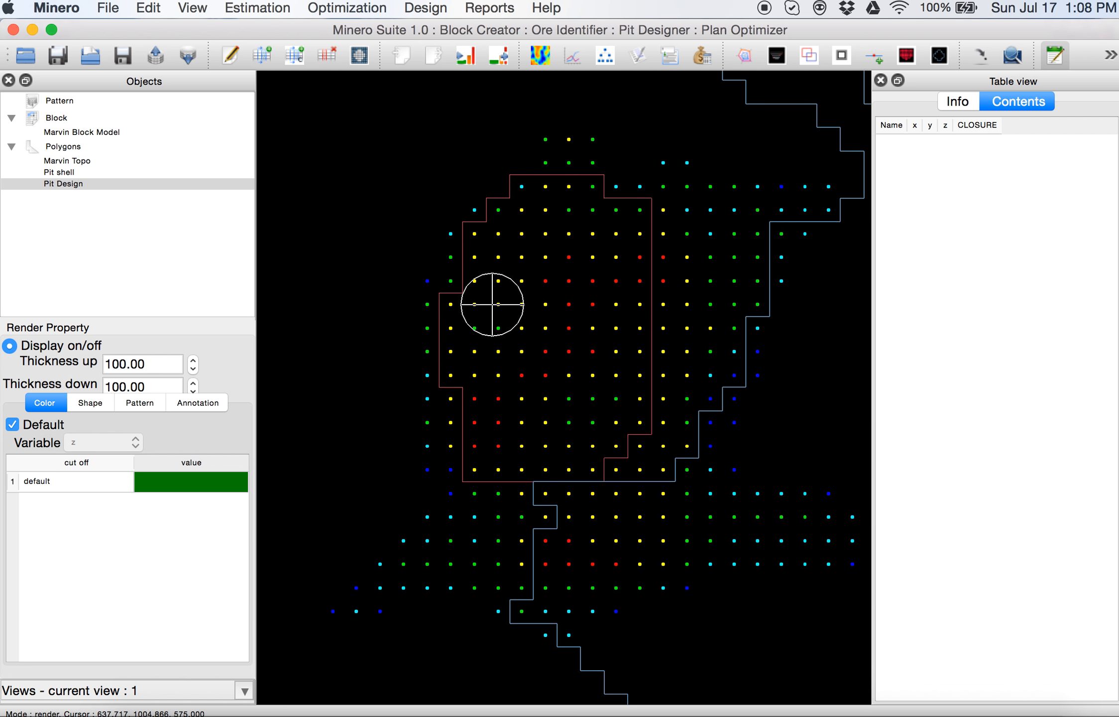
pyautogui.press('Down')
pyautogui.press('Down')
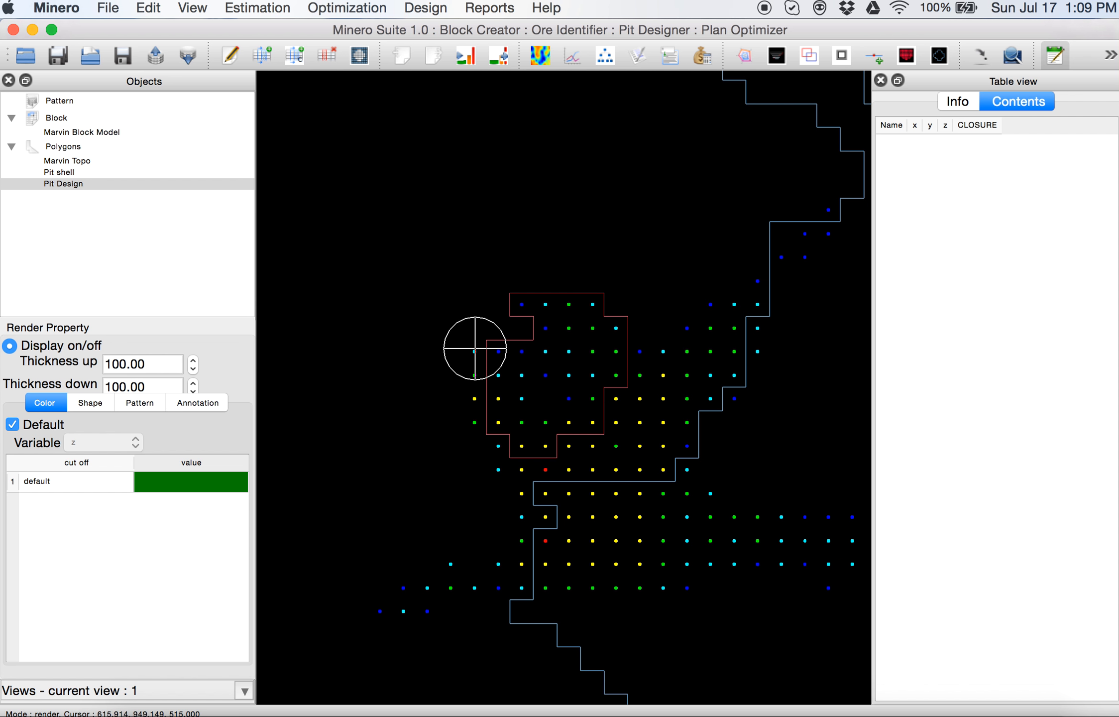
# Draw an eleven-point Pit Design polygon at level 515 around the closed pit shell outline, about 190 by 210 units.
pyautogui.press('e')
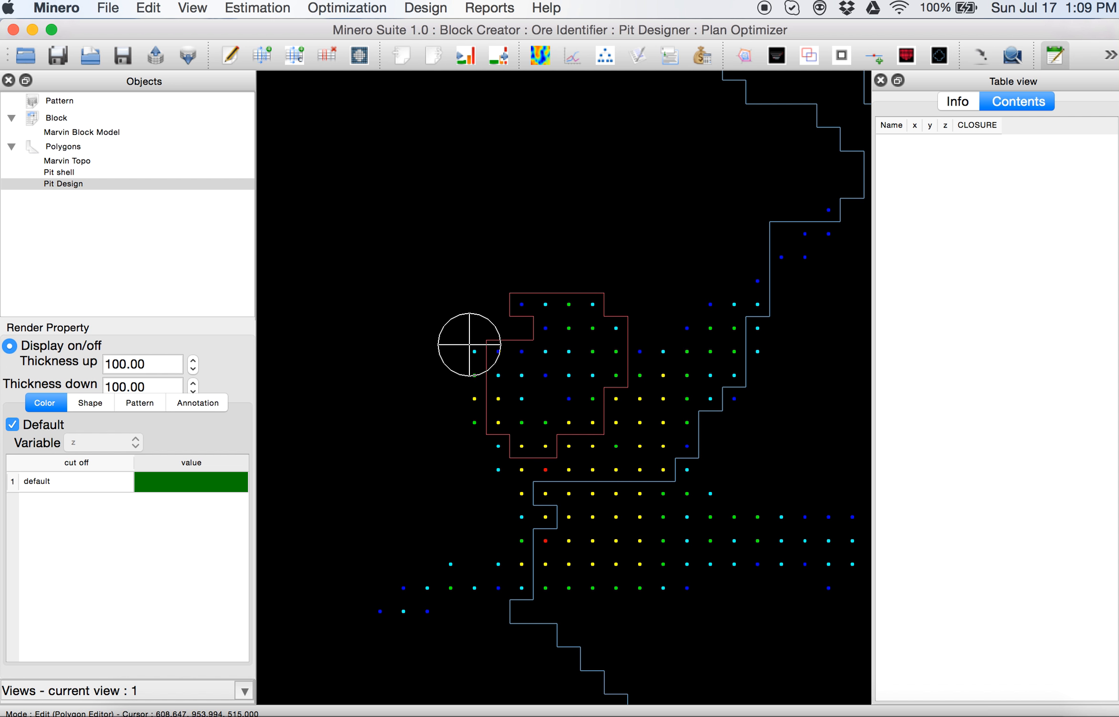
pyautogui.click(474, 343)
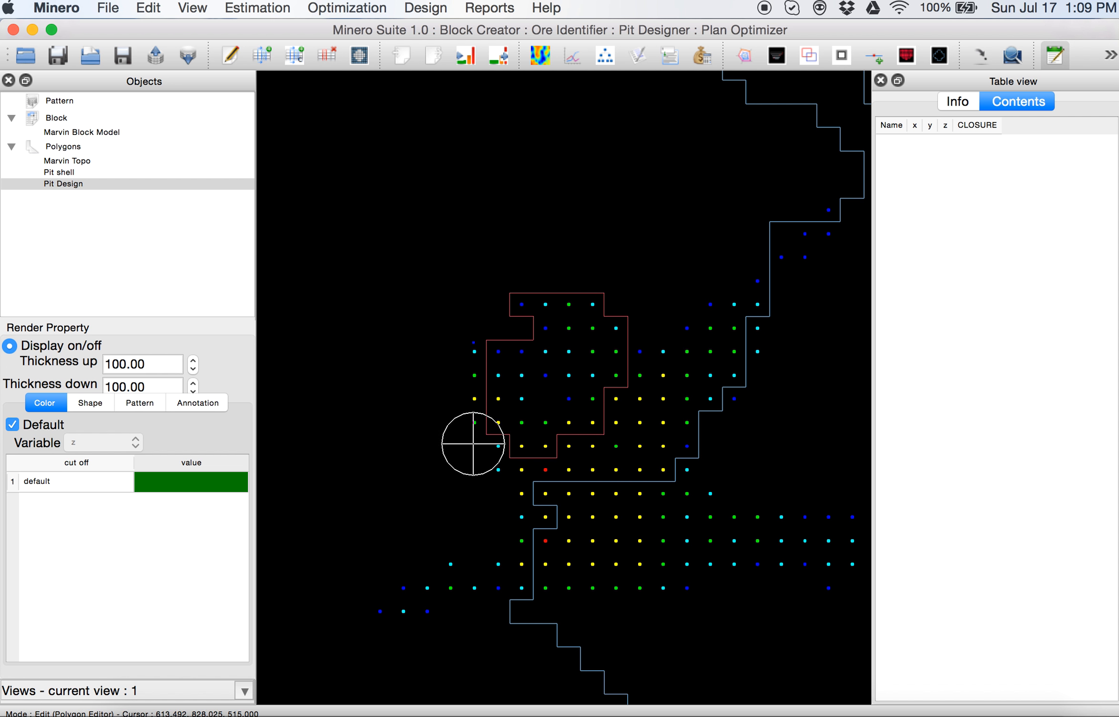
pyautogui.click(475, 432)
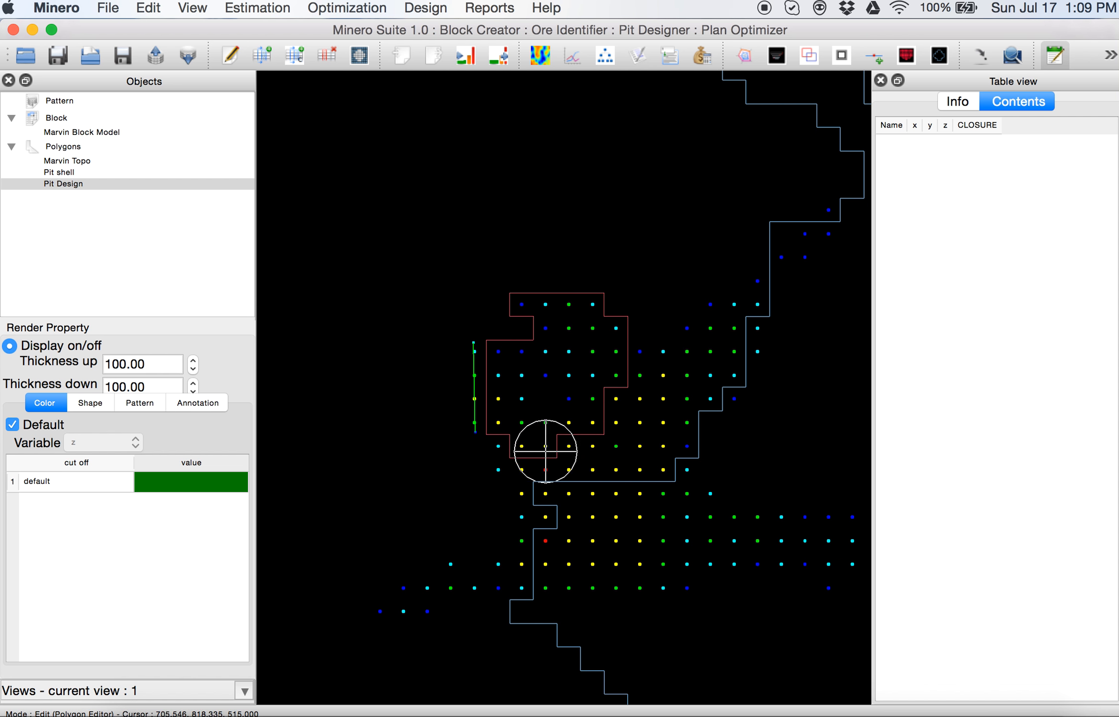
pyautogui.click(509, 457)
pyautogui.click(576, 453)
pyautogui.click(620, 414)
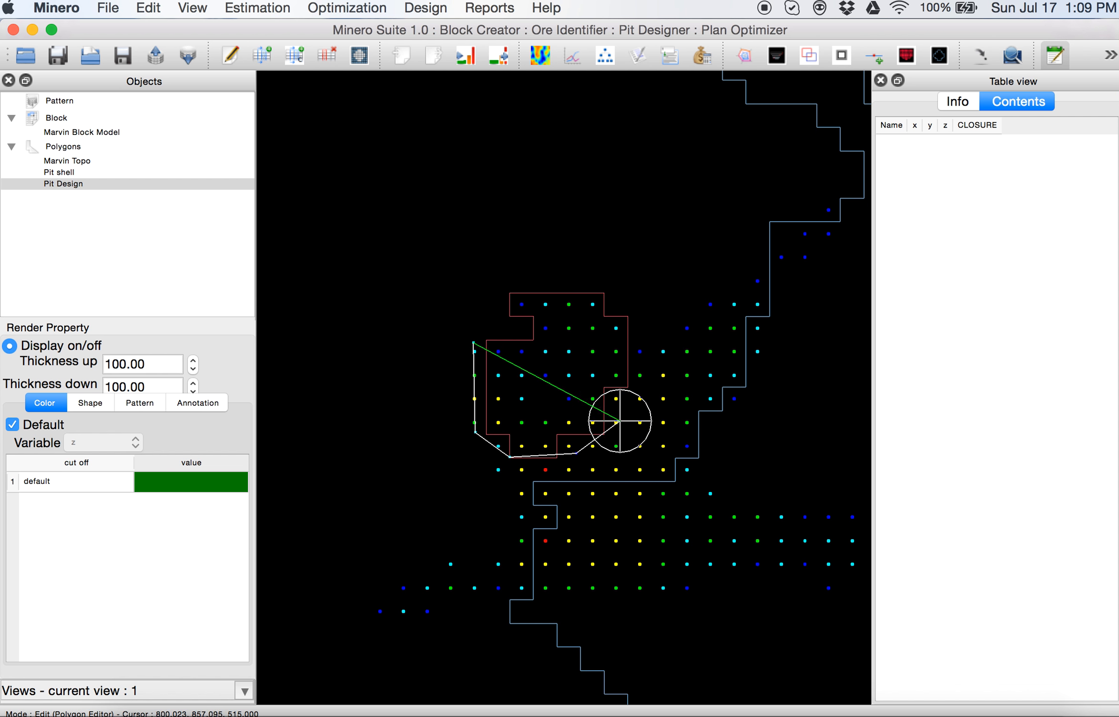
pyautogui.click(623, 385)
pyautogui.click(622, 324)
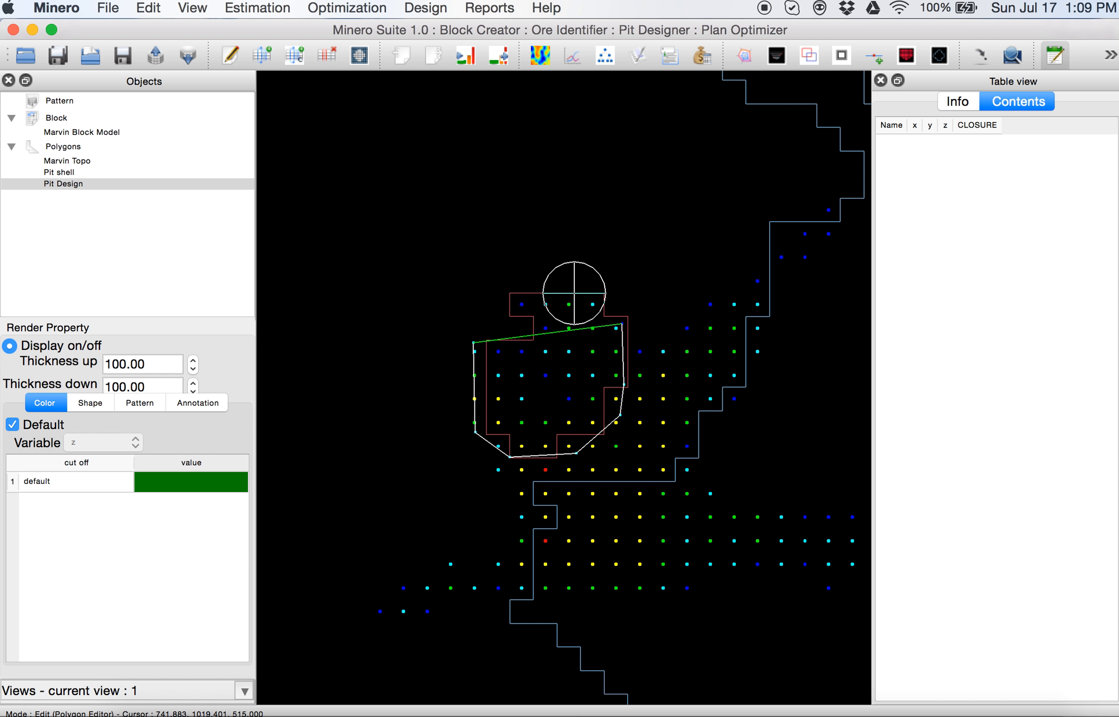
pyautogui.click(599, 293)
pyautogui.click(532, 291)
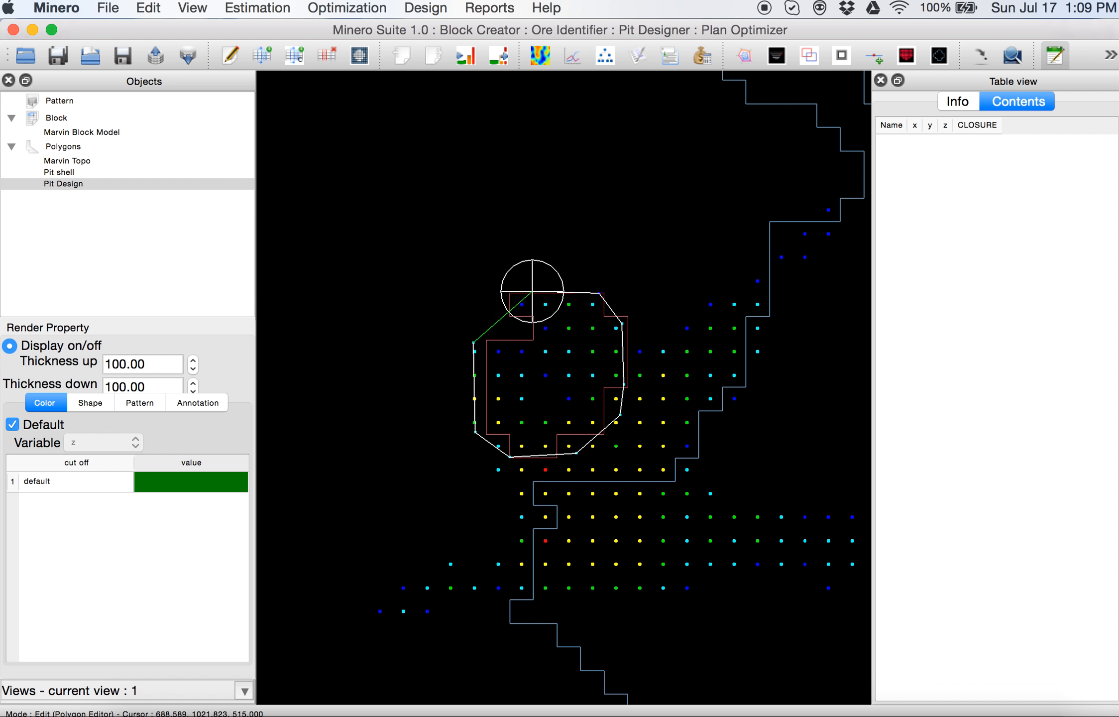
pyautogui.click(511, 293)
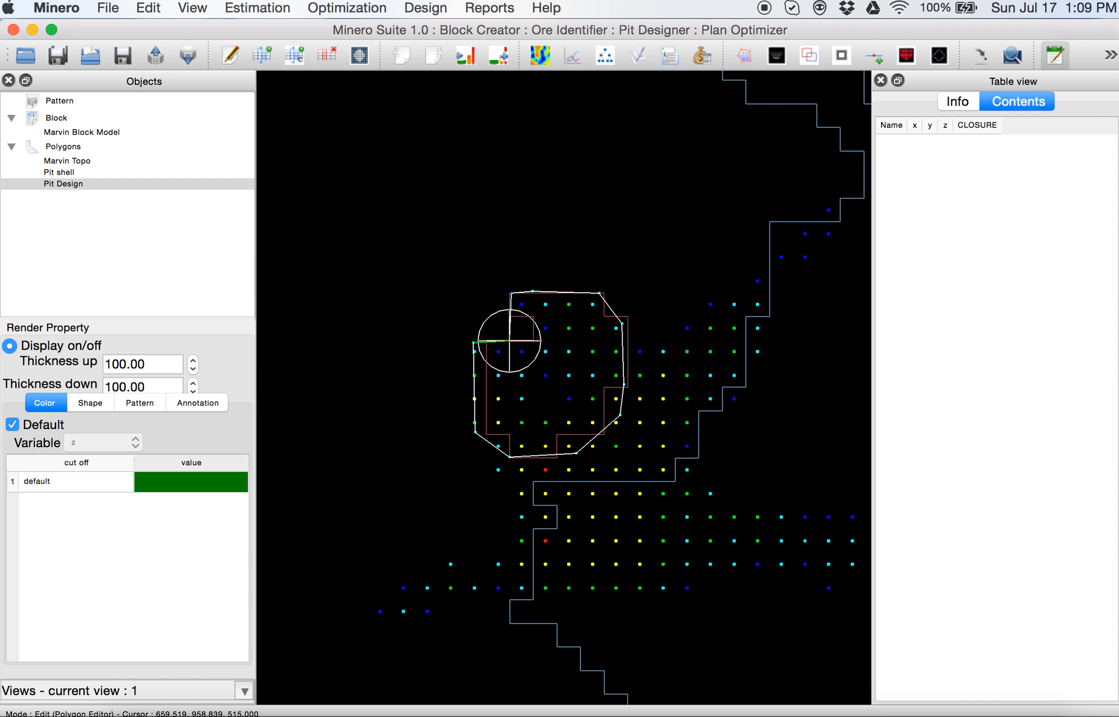
pyautogui.click(510, 341)
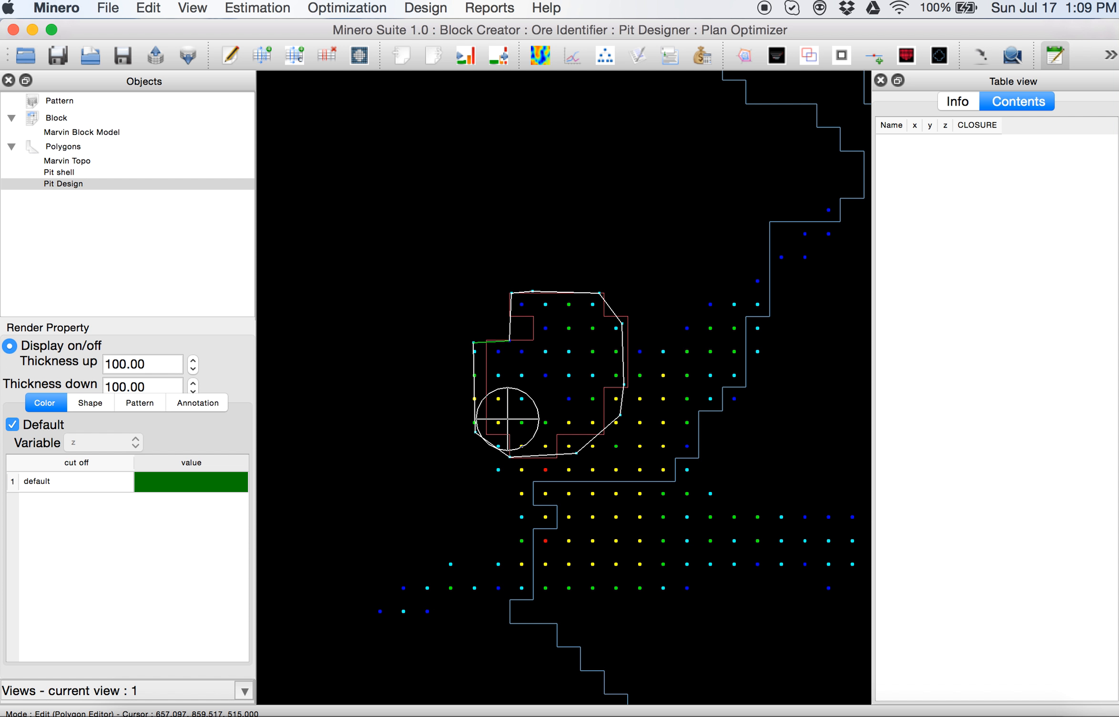
# Add road 1 with width 40, slope 10 and location Right at the last drawn vertex, and finish the polygon.
pyautogui.press('r')
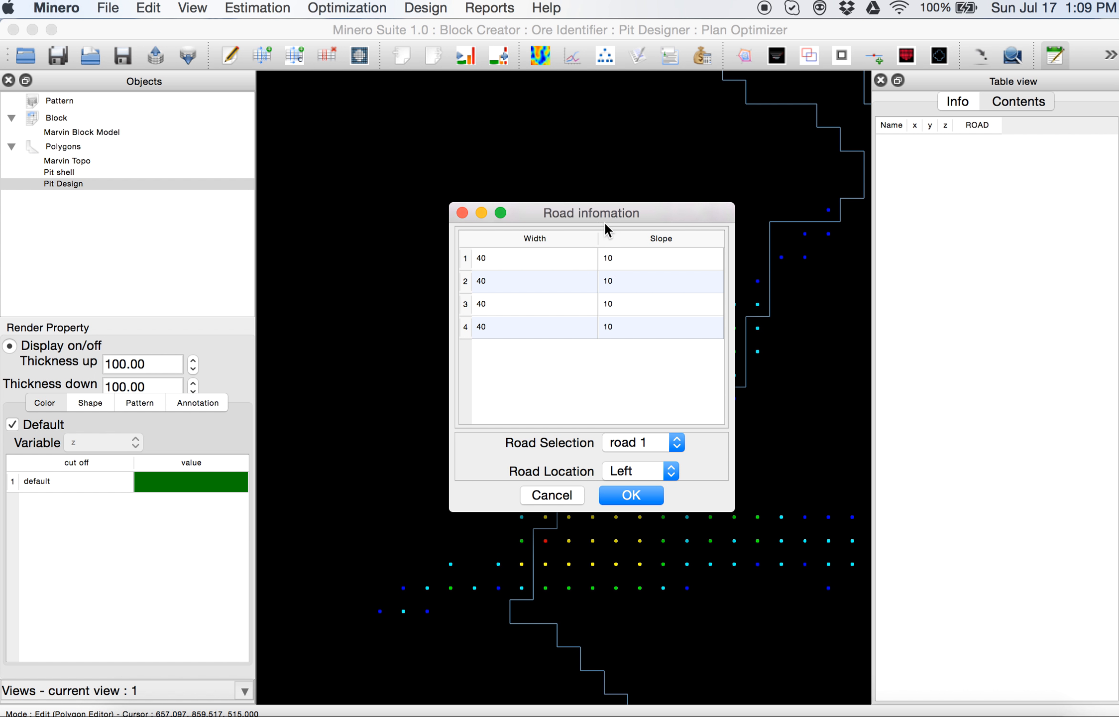
pyautogui.moveTo(604, 222); pyautogui.dragTo(801, 227)
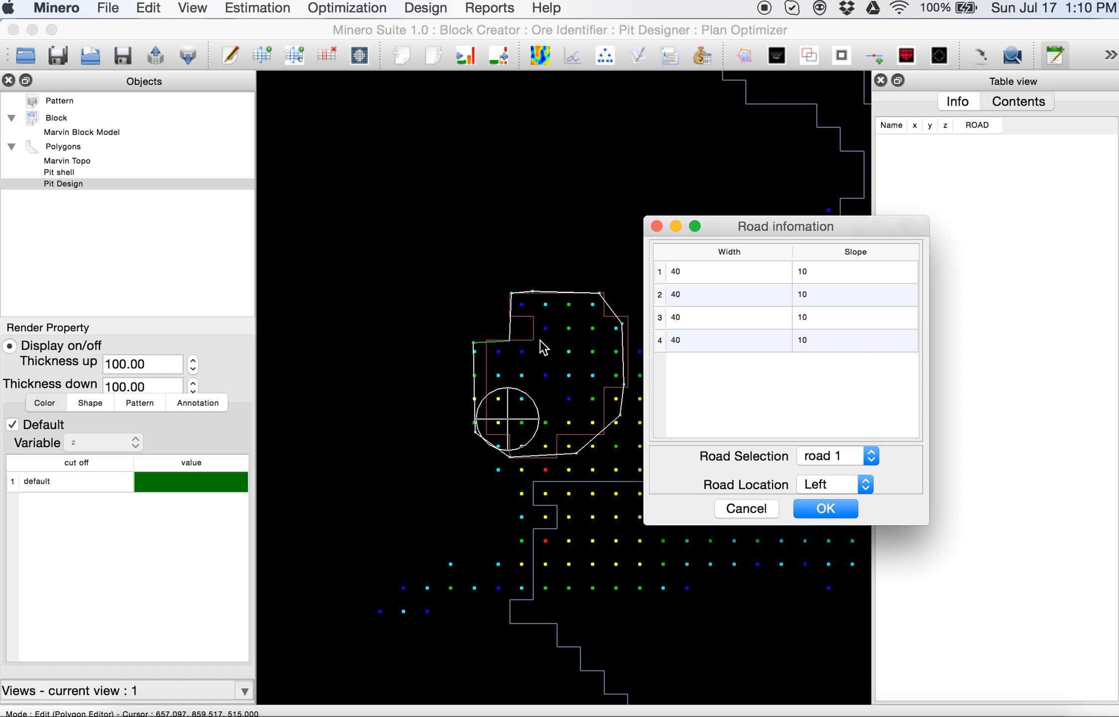
pyautogui.click(856, 484)
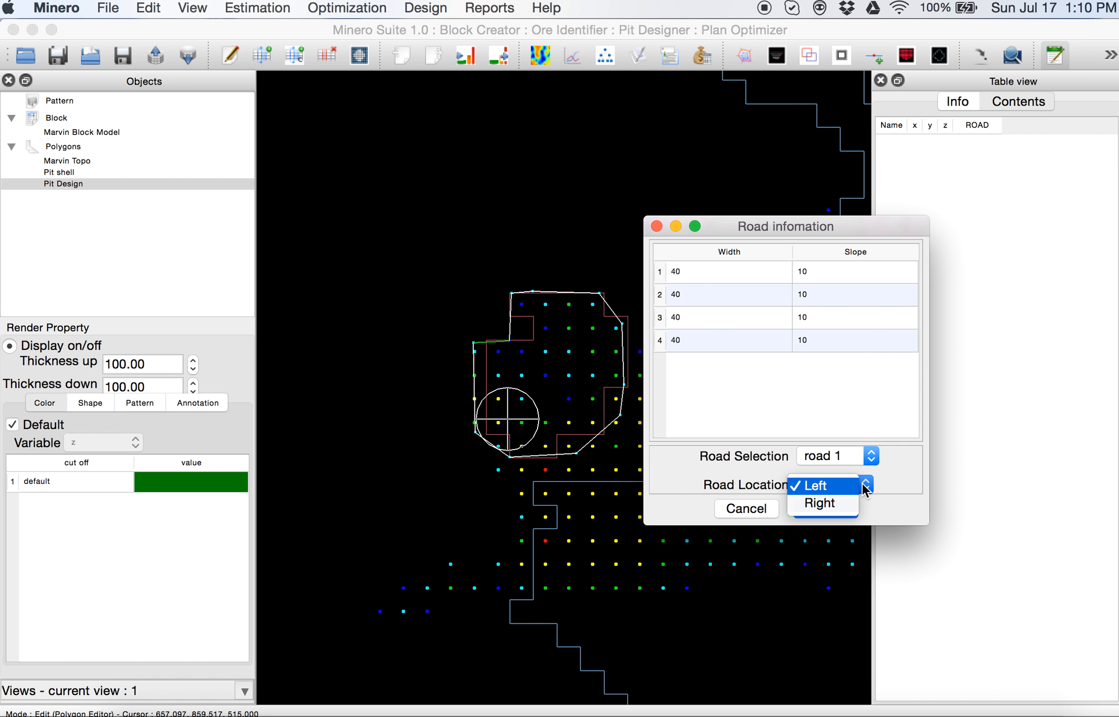
pyautogui.click(844, 500)
pyautogui.click(822, 510)
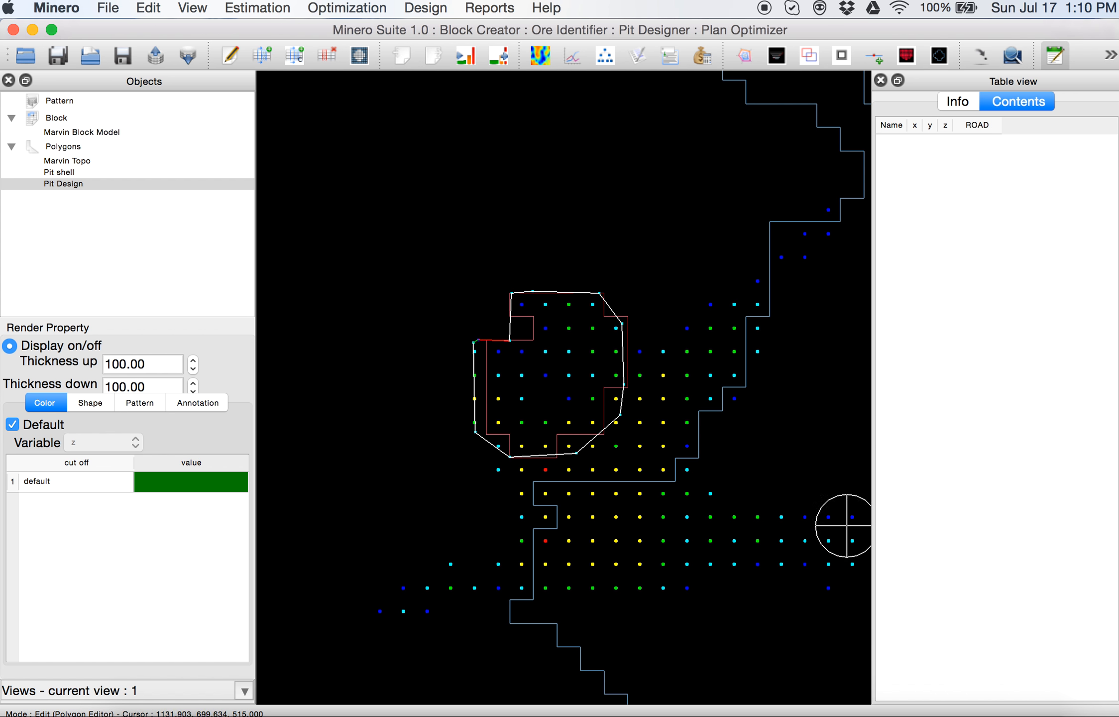
pyautogui.scroll(3, 491, 343)
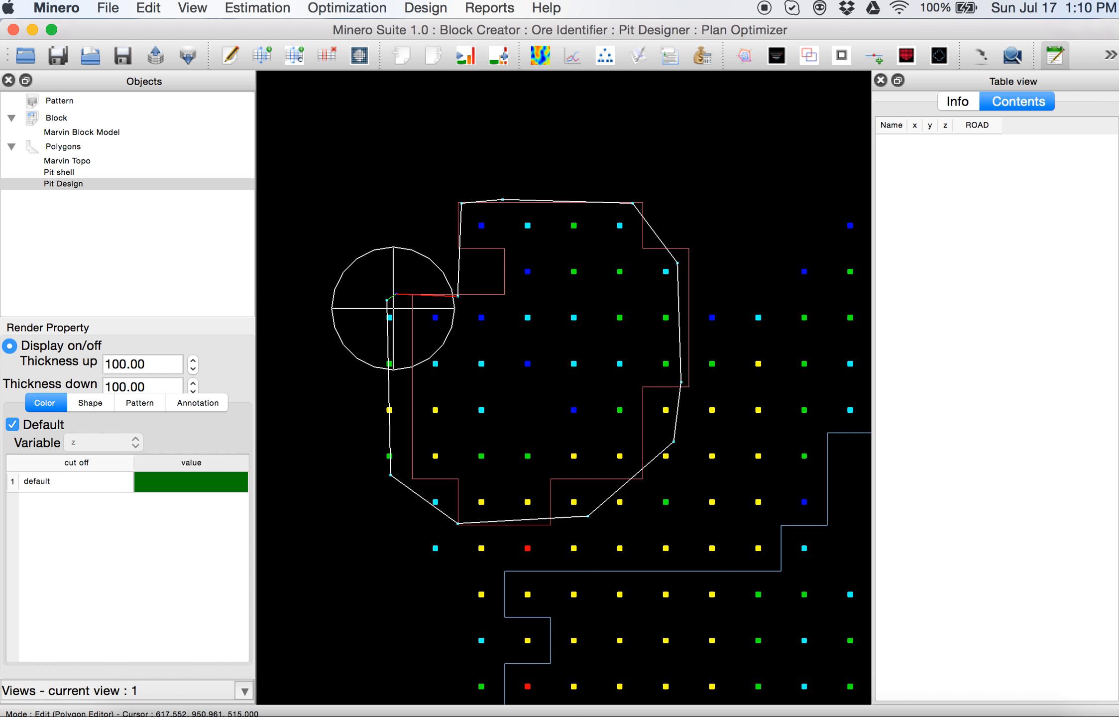
pyautogui.scroll(2, 384, 307)
pyautogui.scroll(-2, 384, 306)
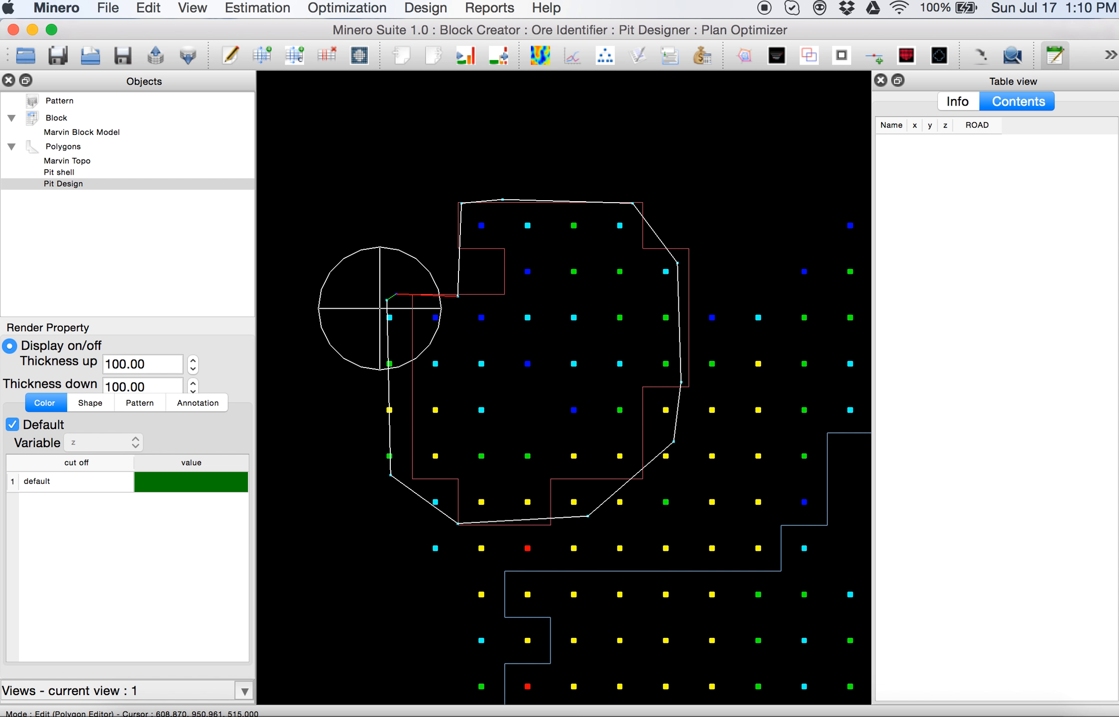
pyautogui.click(380, 309)
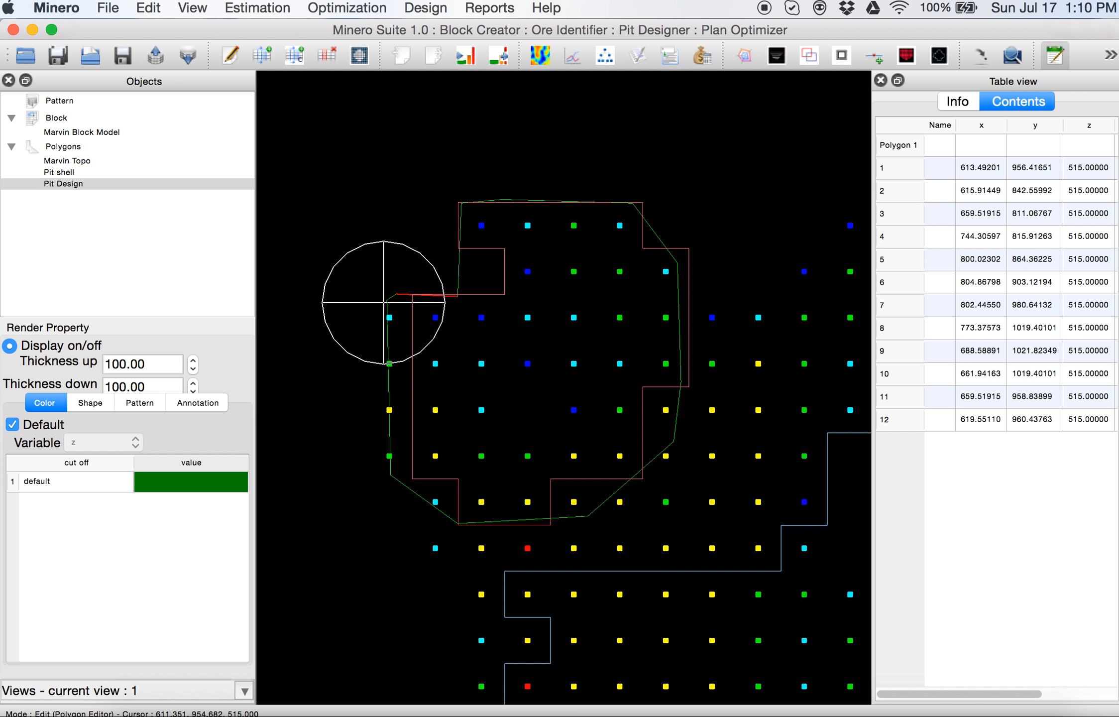
# Move the Pit Design polygon's first, second and fourth vertices to about (619, 929), (625, 847) and (729, 811).
pyautogui.click(387, 301)
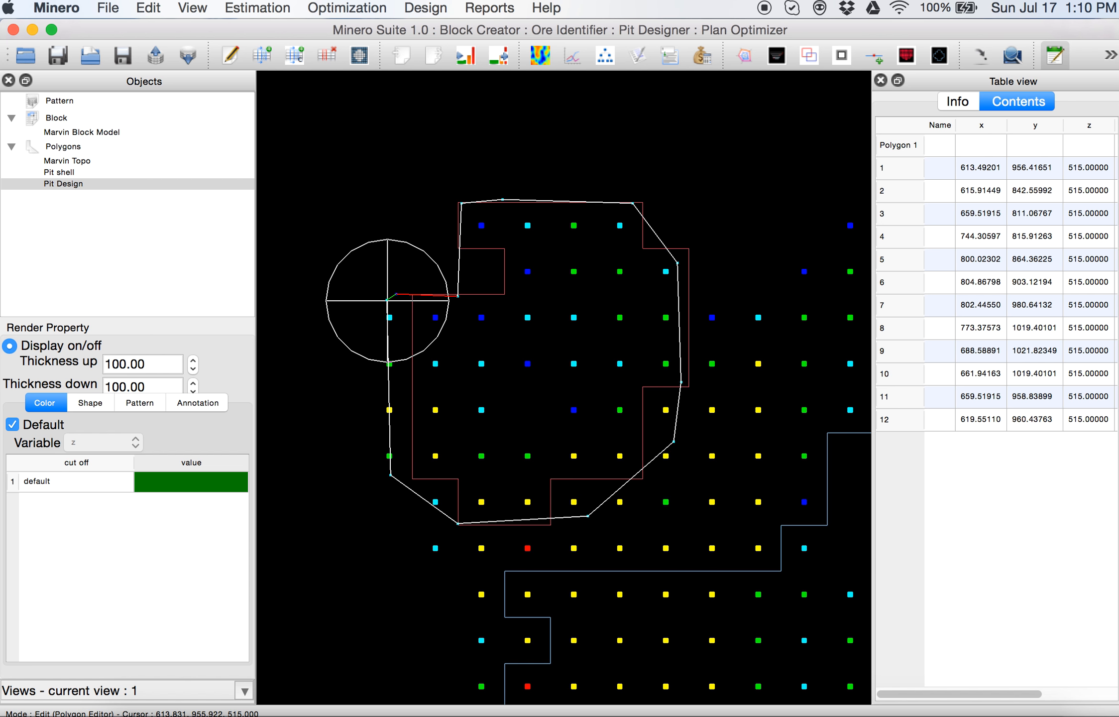
pyautogui.moveTo(387, 301); pyautogui.dragTo(391, 338)
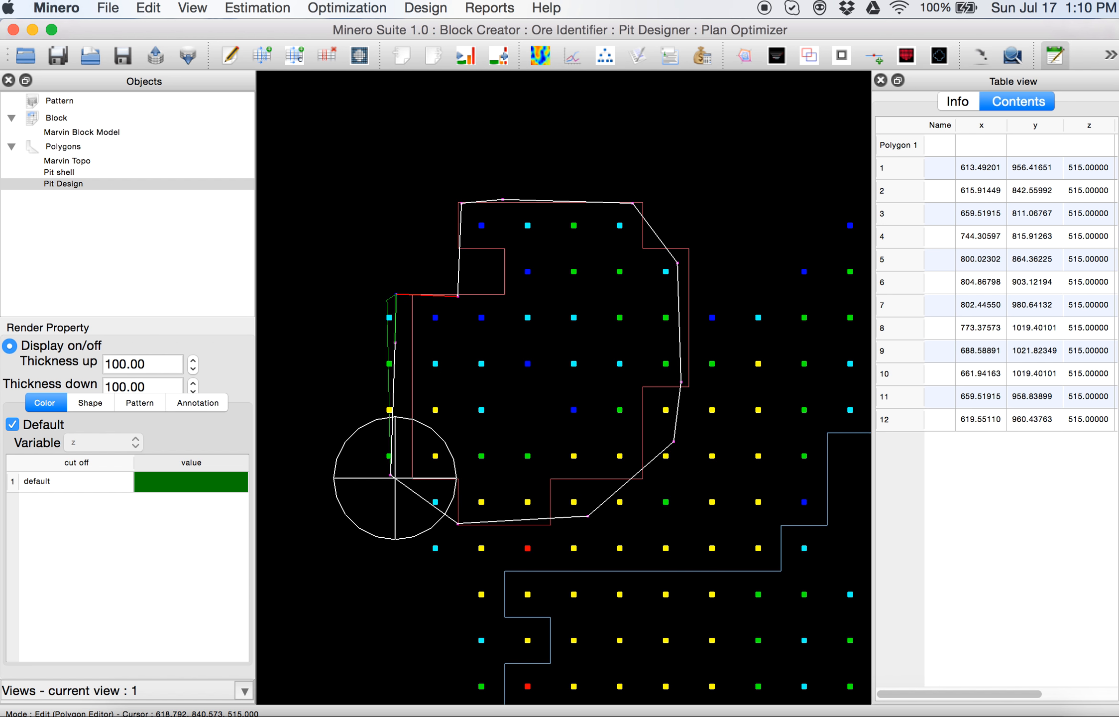
pyautogui.moveTo(395, 478); pyautogui.dragTo(405, 466)
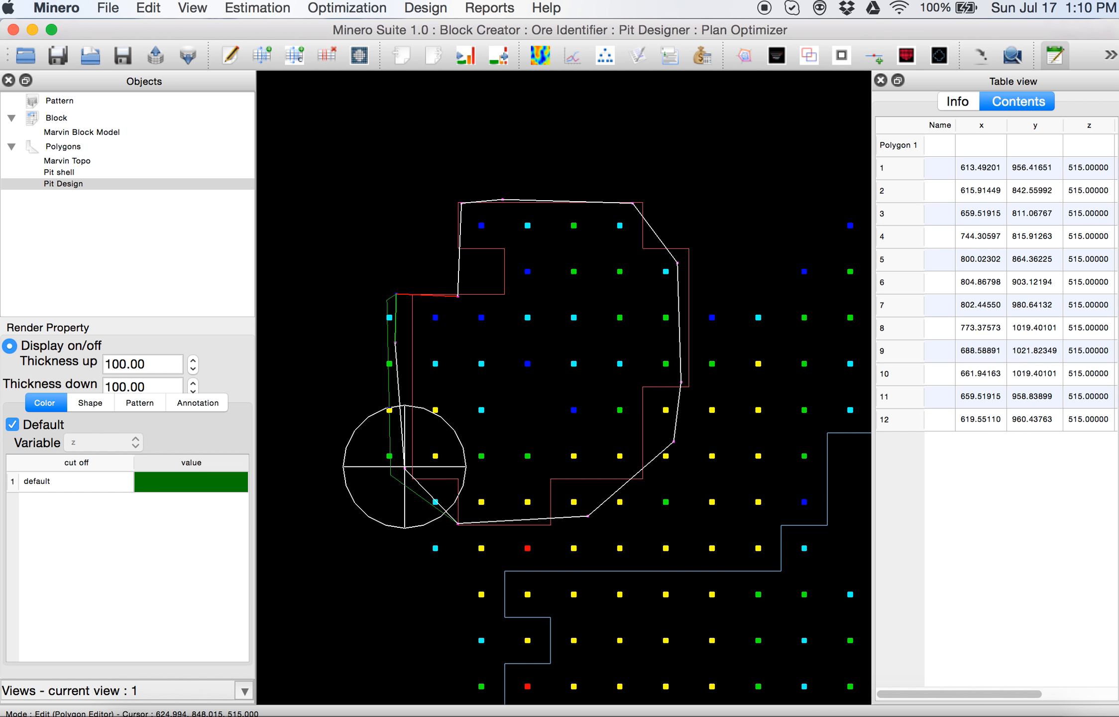
pyautogui.moveTo(588, 516); pyautogui.dragTo(566, 525)
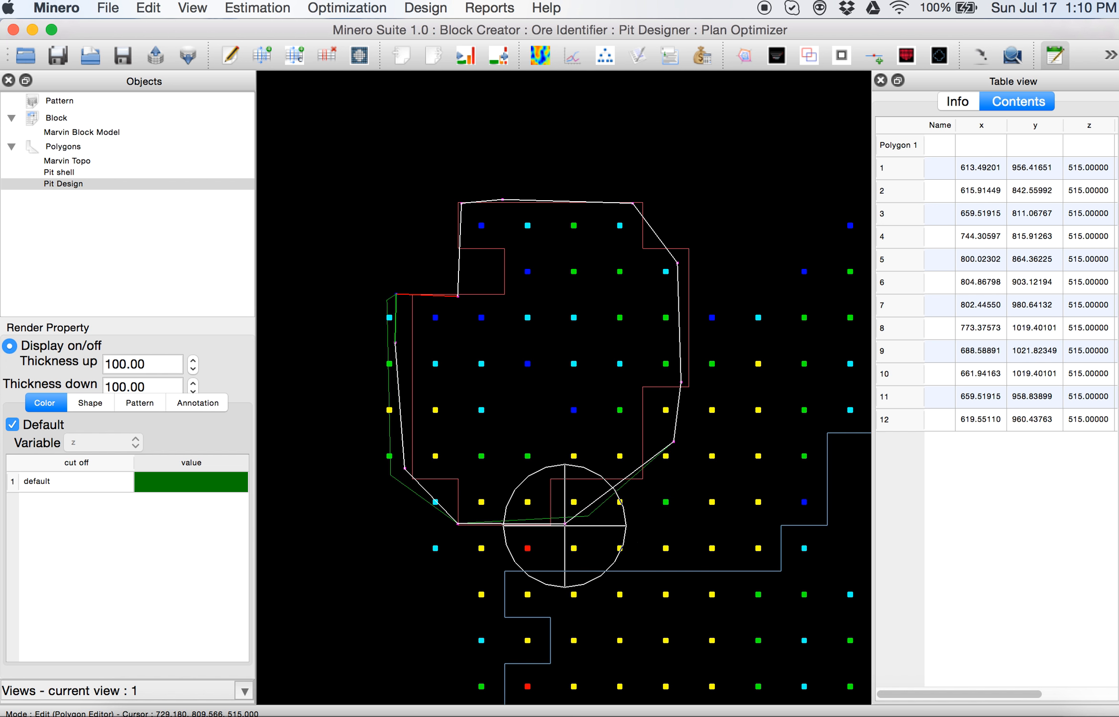
pyautogui.click(763, 310)
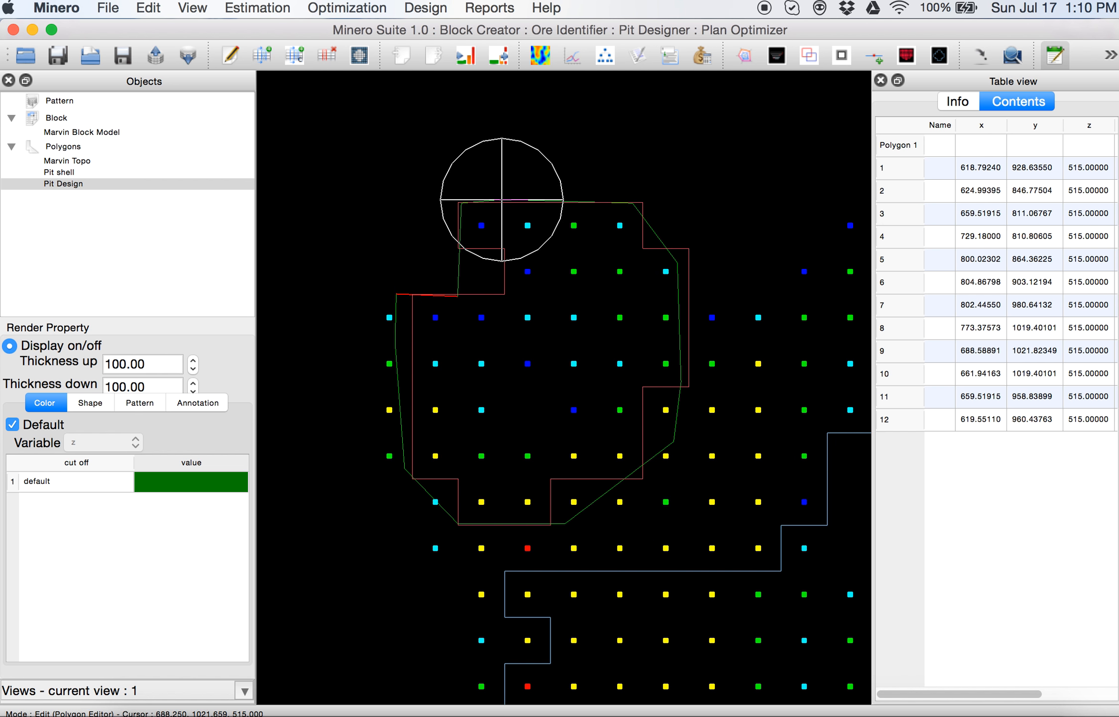
# Move the three vertices along the polygon's upper edge to about (706, 1024), (661, 1013) and (773, 1022).
pyautogui.click(504, 202)
pyautogui.moveTo(505, 213); pyautogui.dragTo(530, 196)
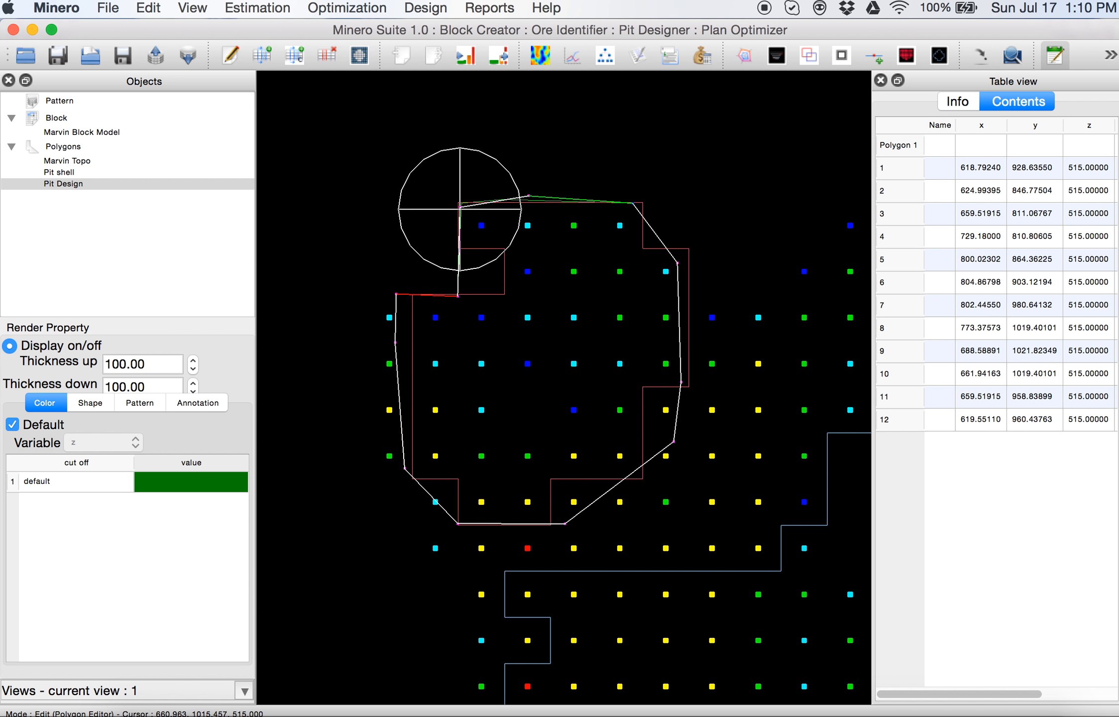
pyautogui.moveTo(459, 199); pyautogui.dragTo(461, 214)
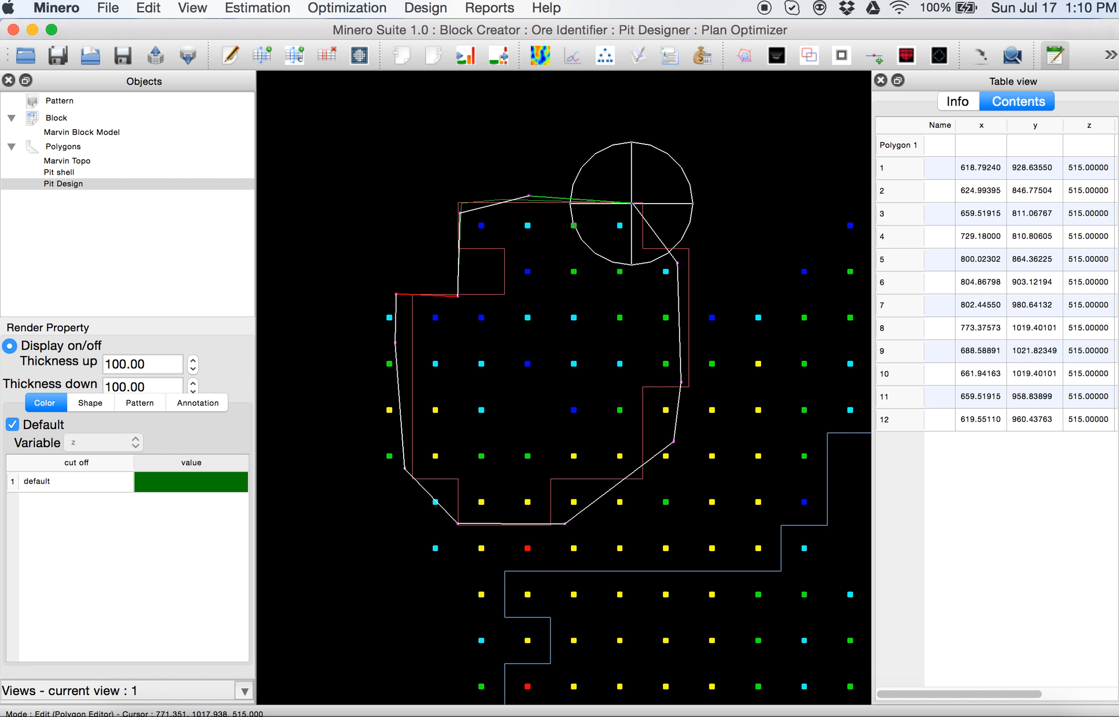
pyautogui.moveTo(631, 200); pyautogui.dragTo(633, 199)
pyautogui.rightClick(633, 199)
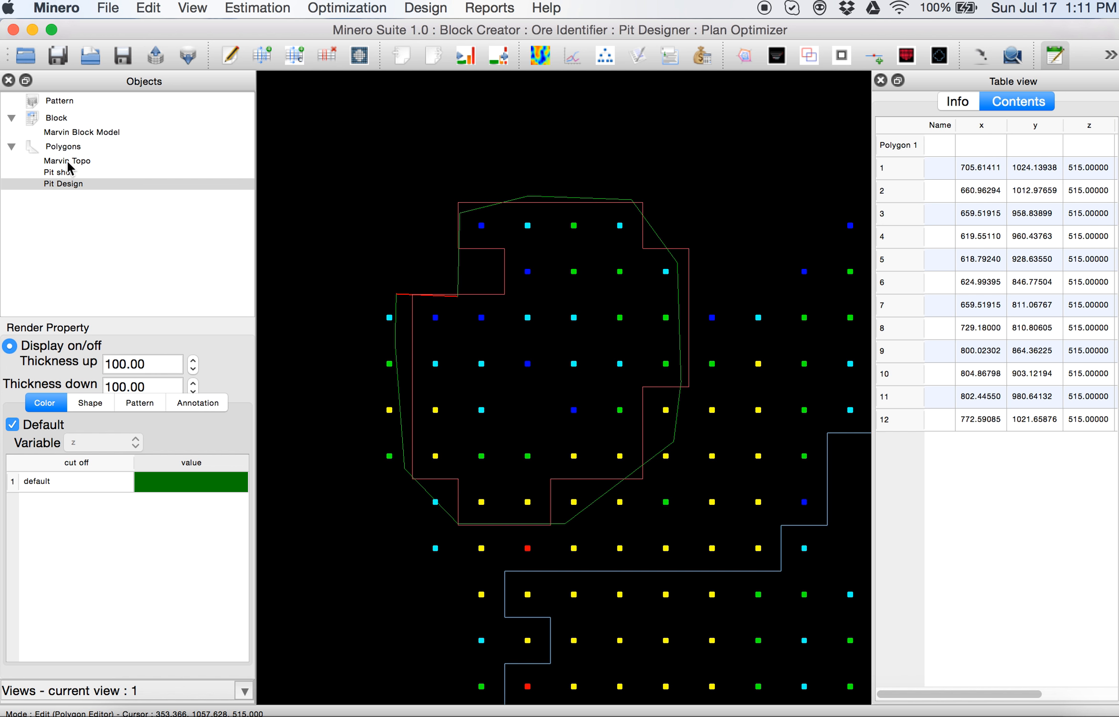
# Hide and redisplay the Pit Design polygon to compare it with the pit shell outline at level 515.
pyautogui.click(20, 348)
pyautogui.click(20, 347)
pyautogui.click(20, 347)
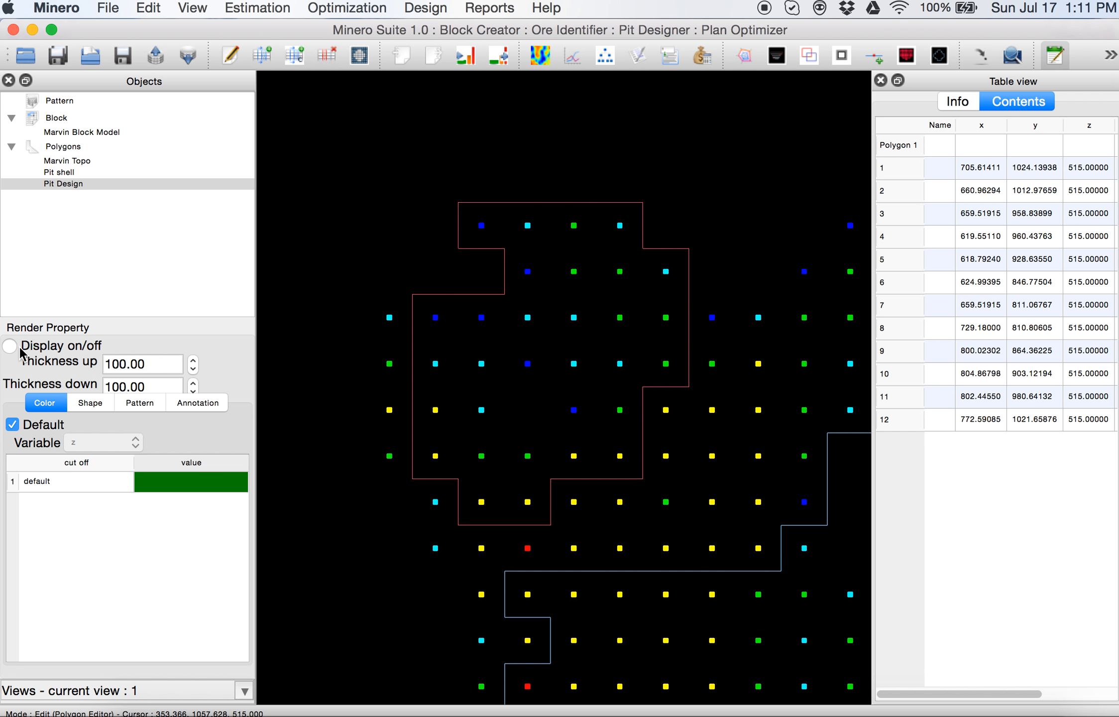
pyautogui.click(20, 348)
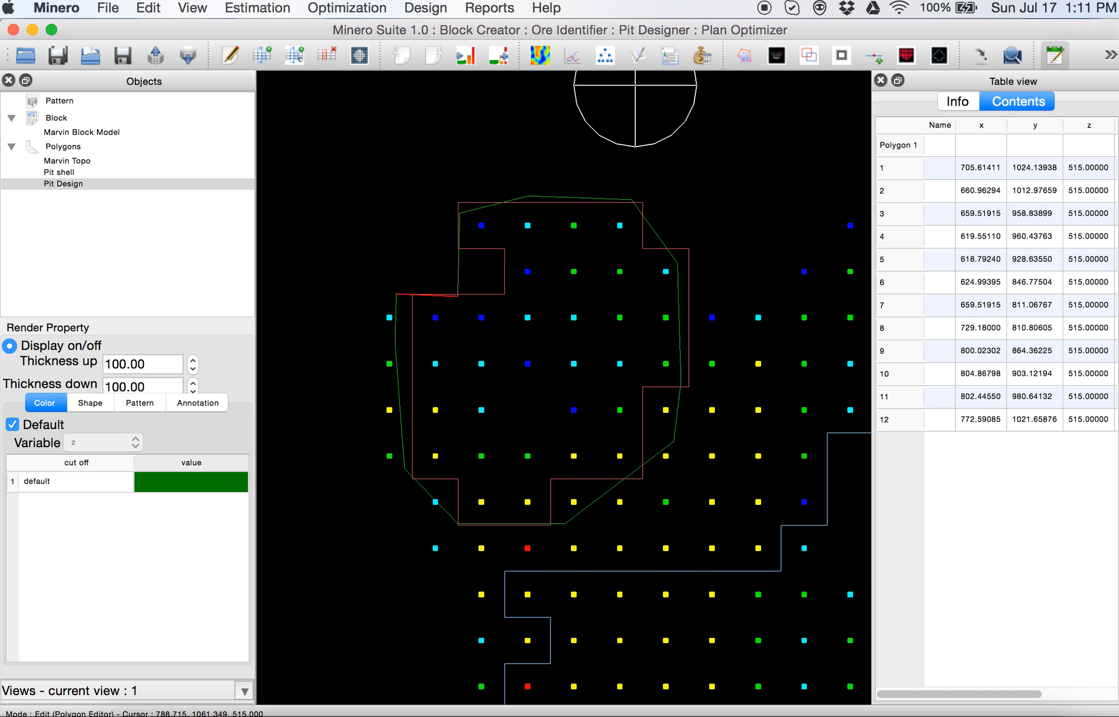
# Start a slope projection of the Pit Design polygon, taking slope angles from the Marvin Block Model's Slope variable.
pyautogui.click(432, 9)
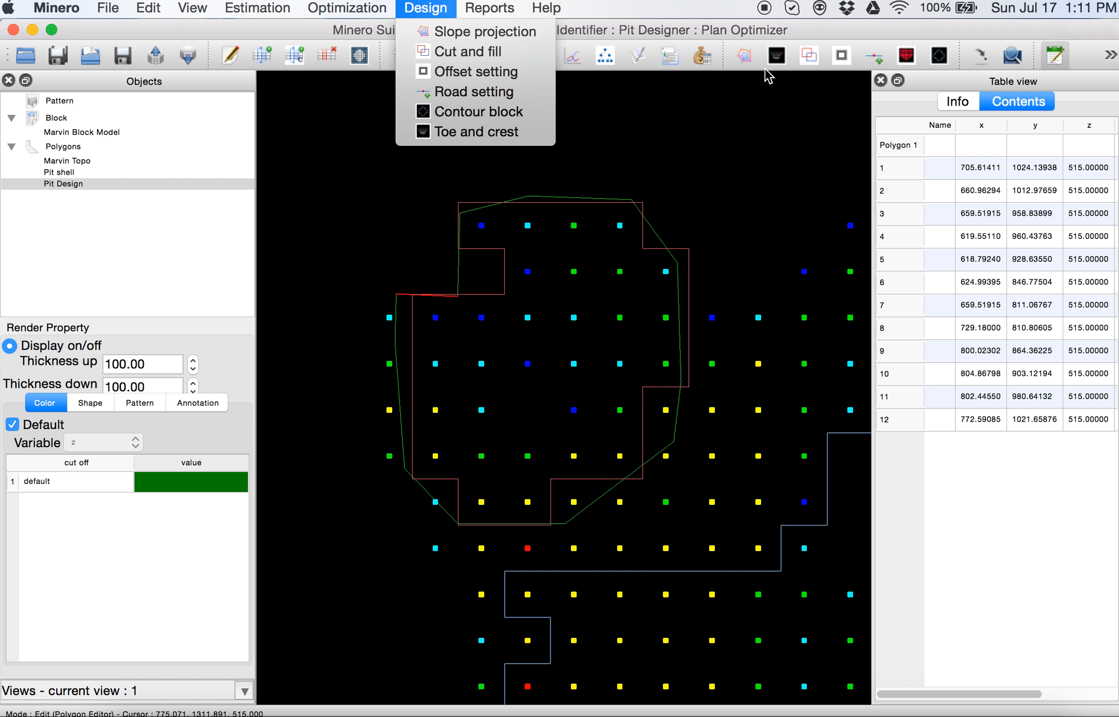
pyautogui.click(498, 32)
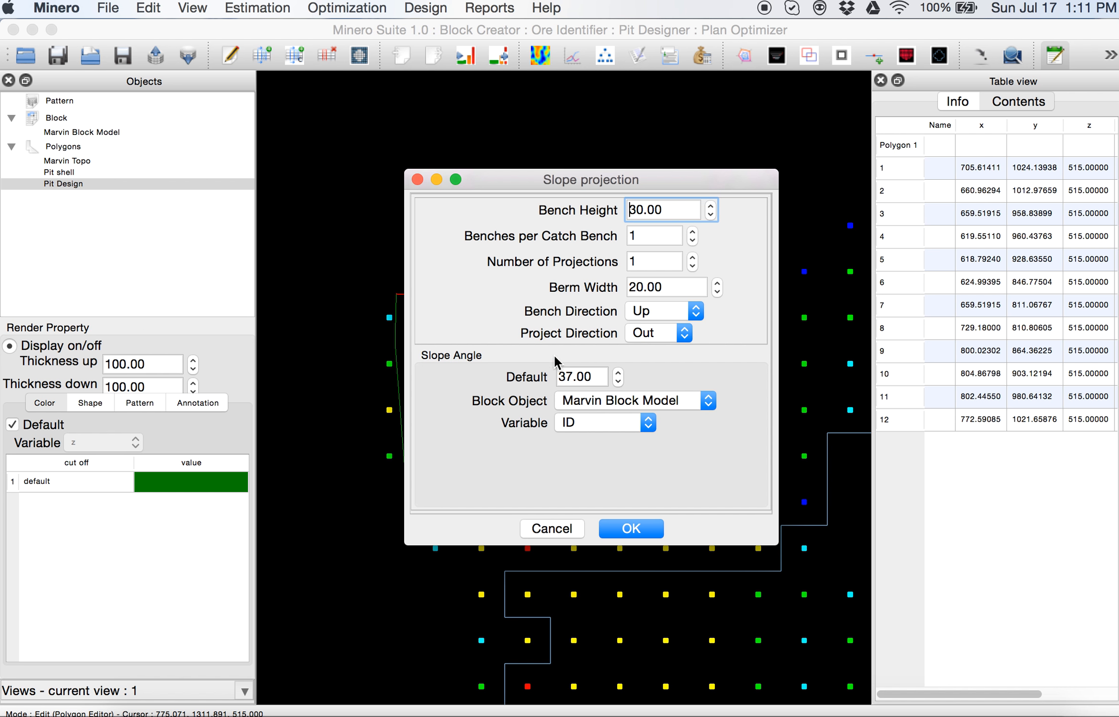
pyautogui.click(681, 400)
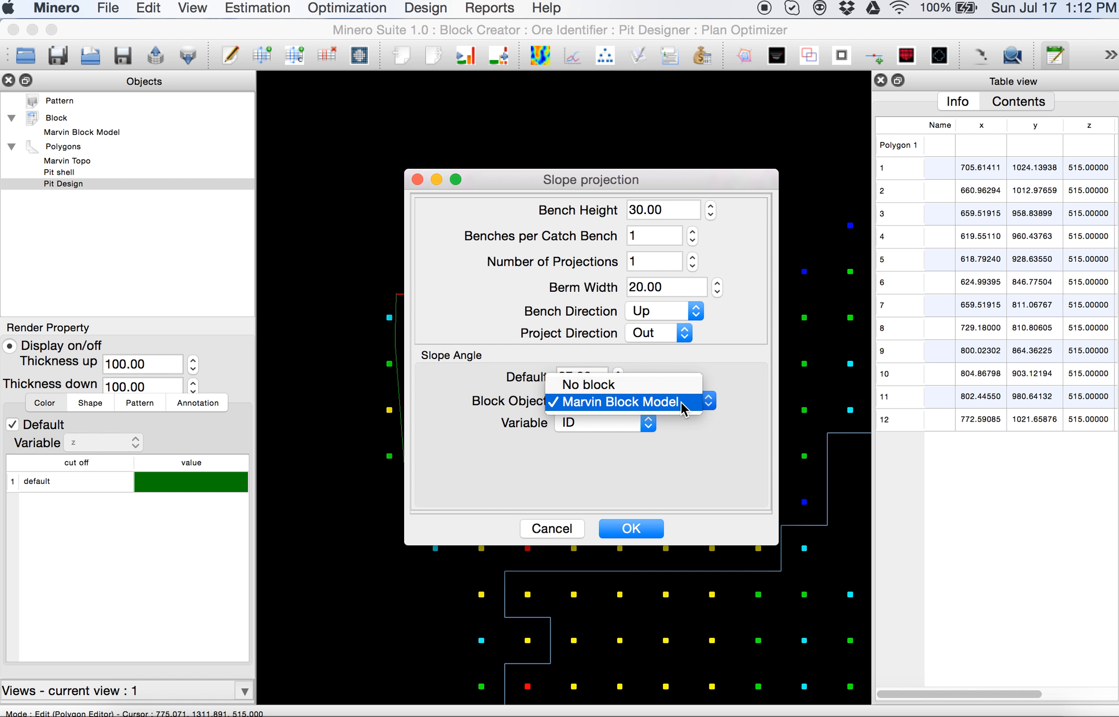
pyautogui.click(681, 402)
pyautogui.click(606, 422)
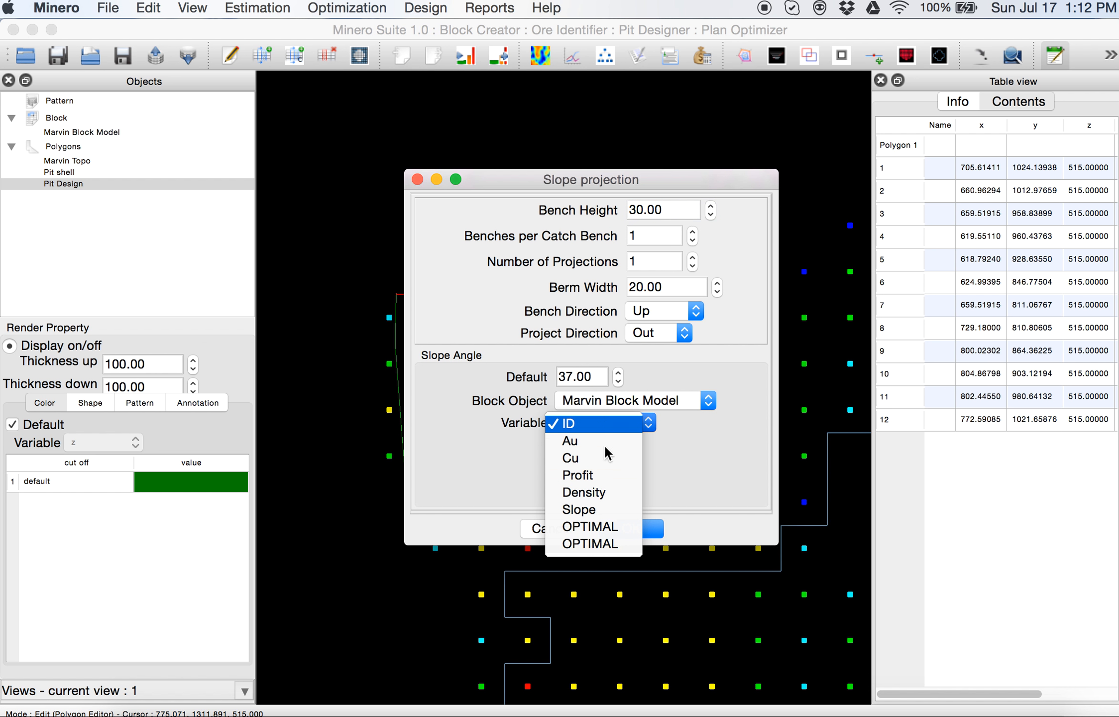
pyautogui.click(600, 508)
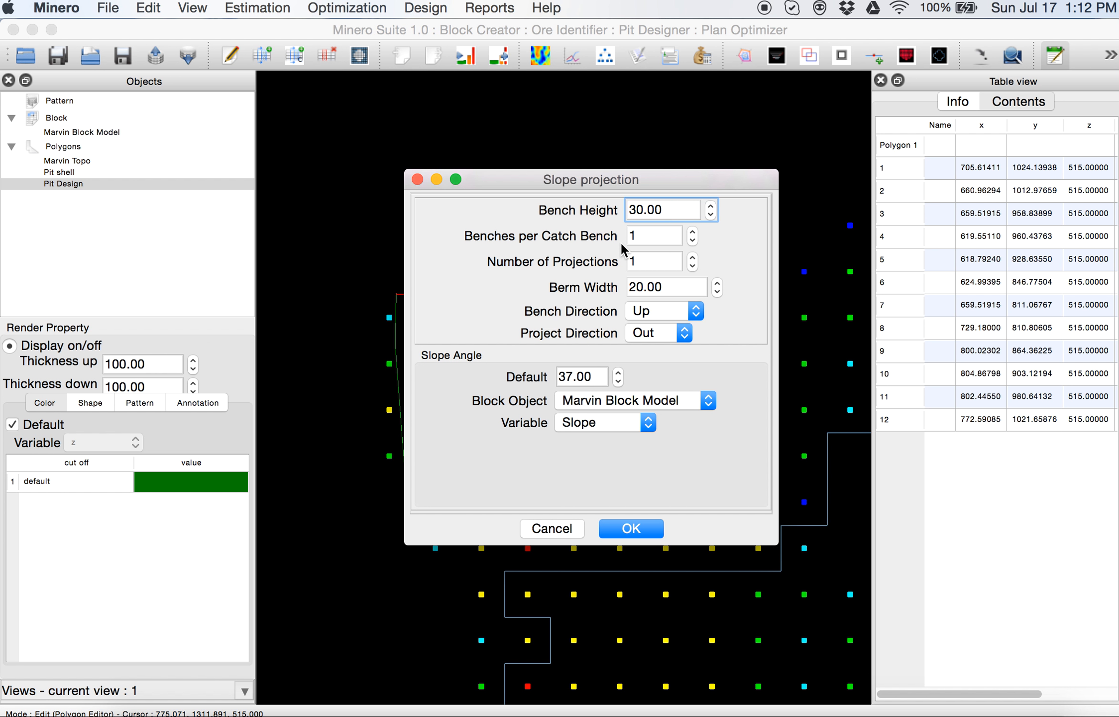
# Run one upward, outward slope projection with bench height 30, one bench per catch bench and berm width 20.
pyautogui.click(662, 236)
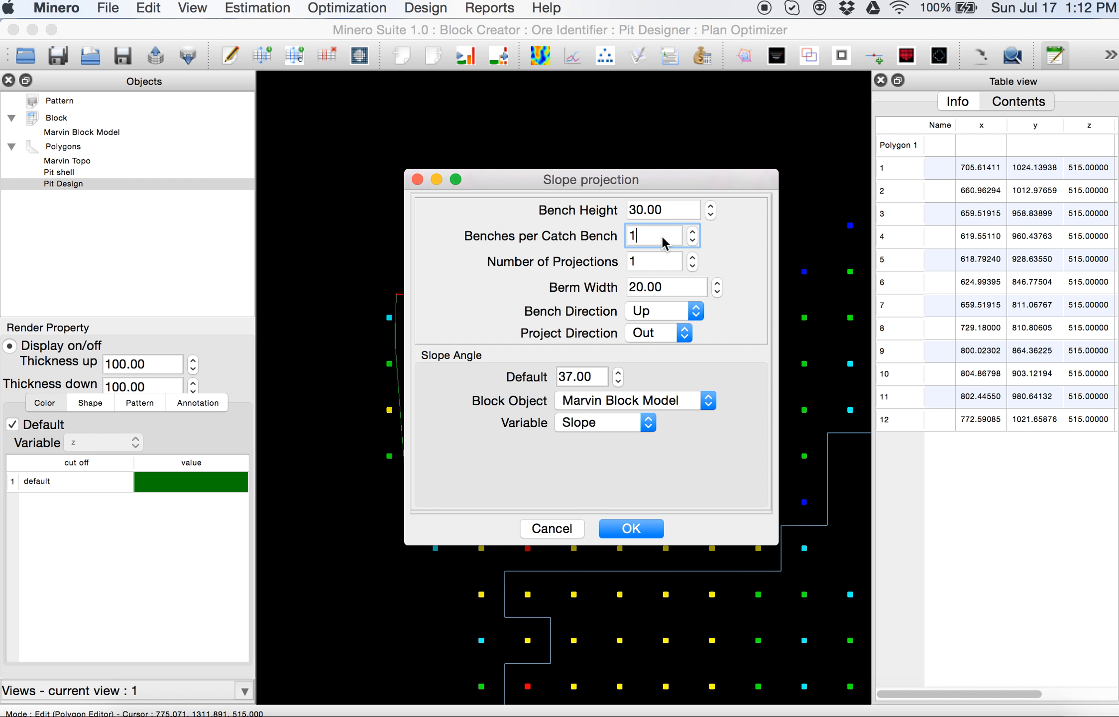
pyautogui.click(649, 260)
pyautogui.click(679, 288)
pyautogui.click(658, 311)
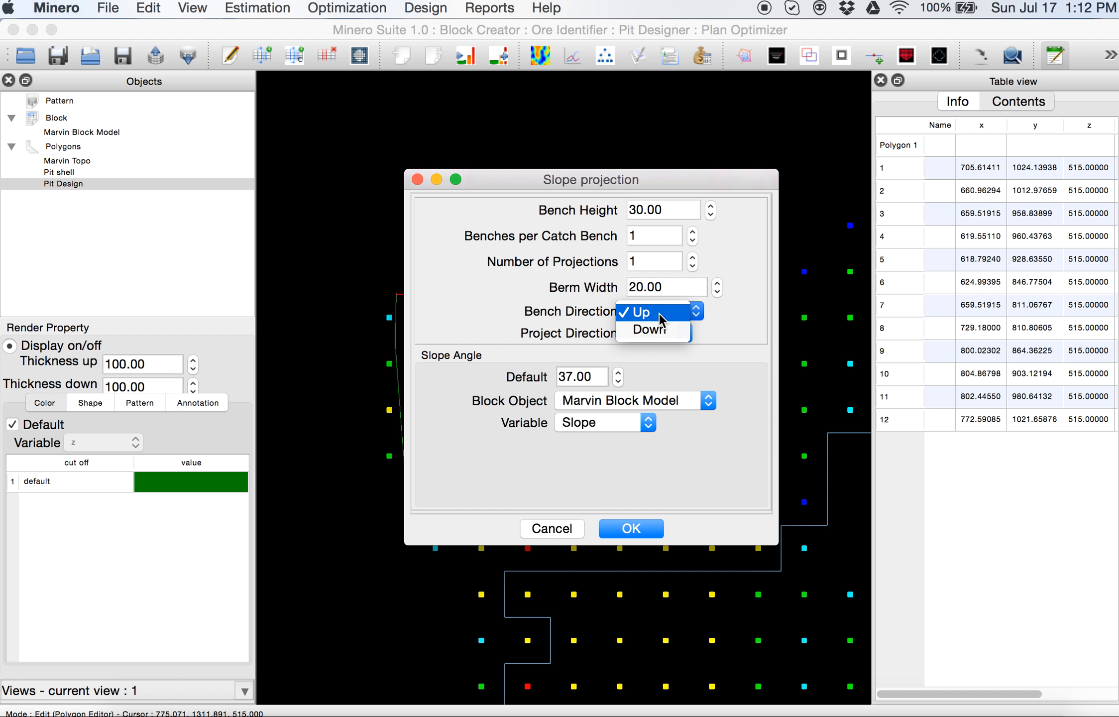
pyautogui.click(737, 319)
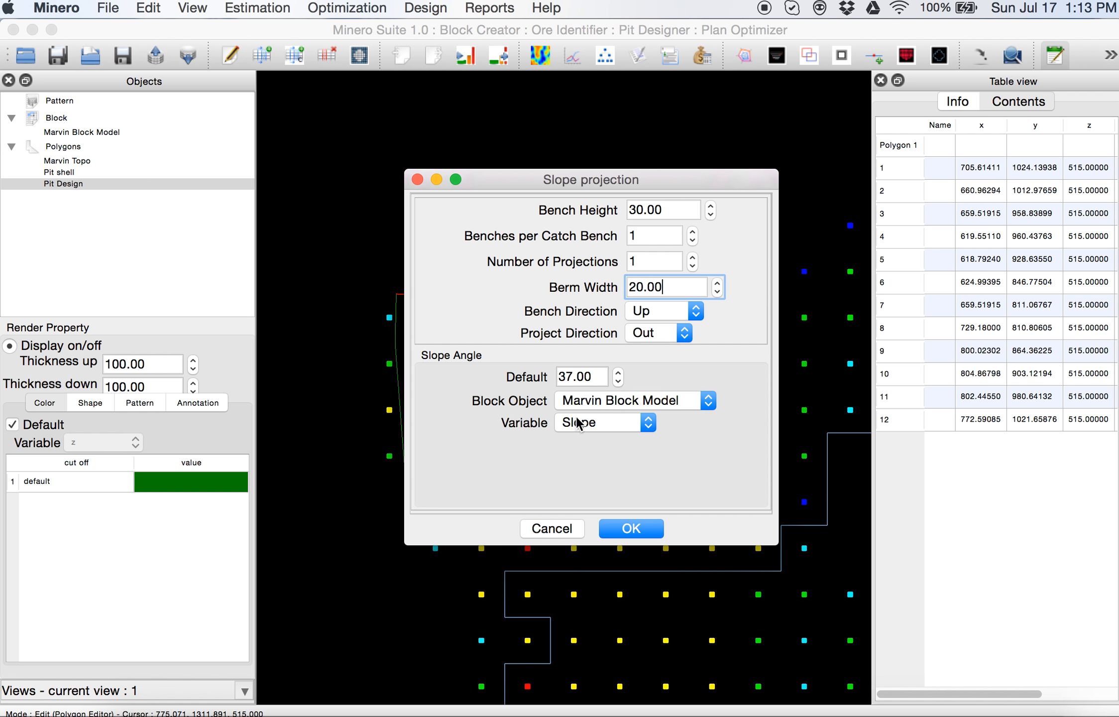
pyautogui.click(630, 529)
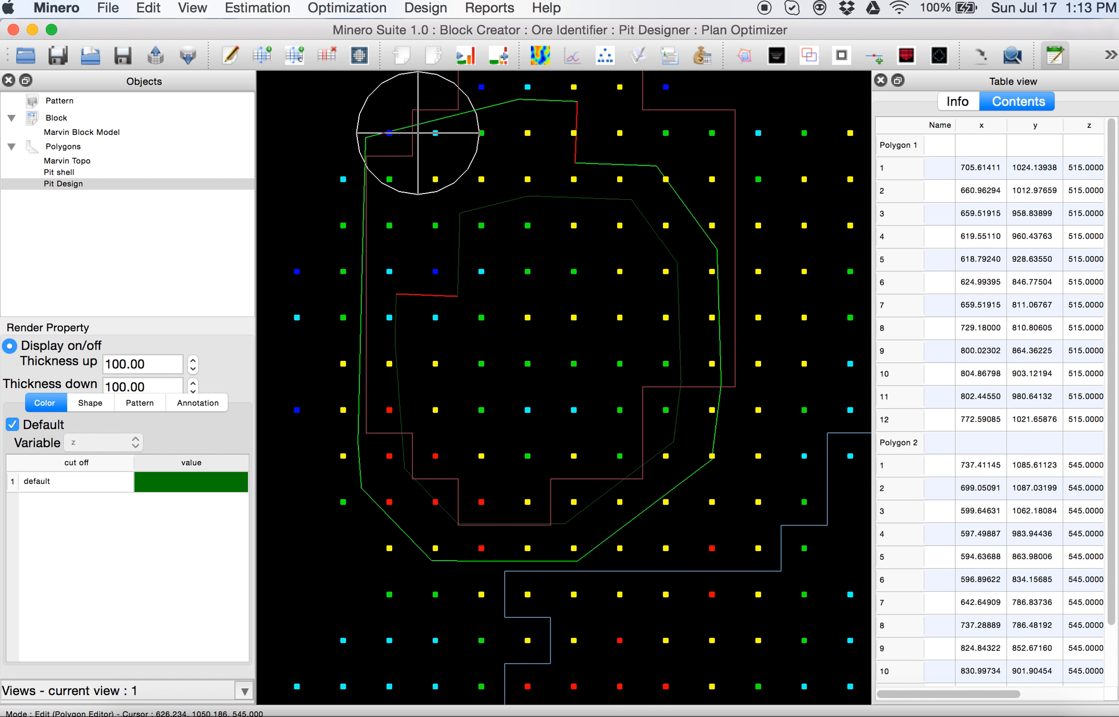
pyautogui.scroll(-3, 727, 463)
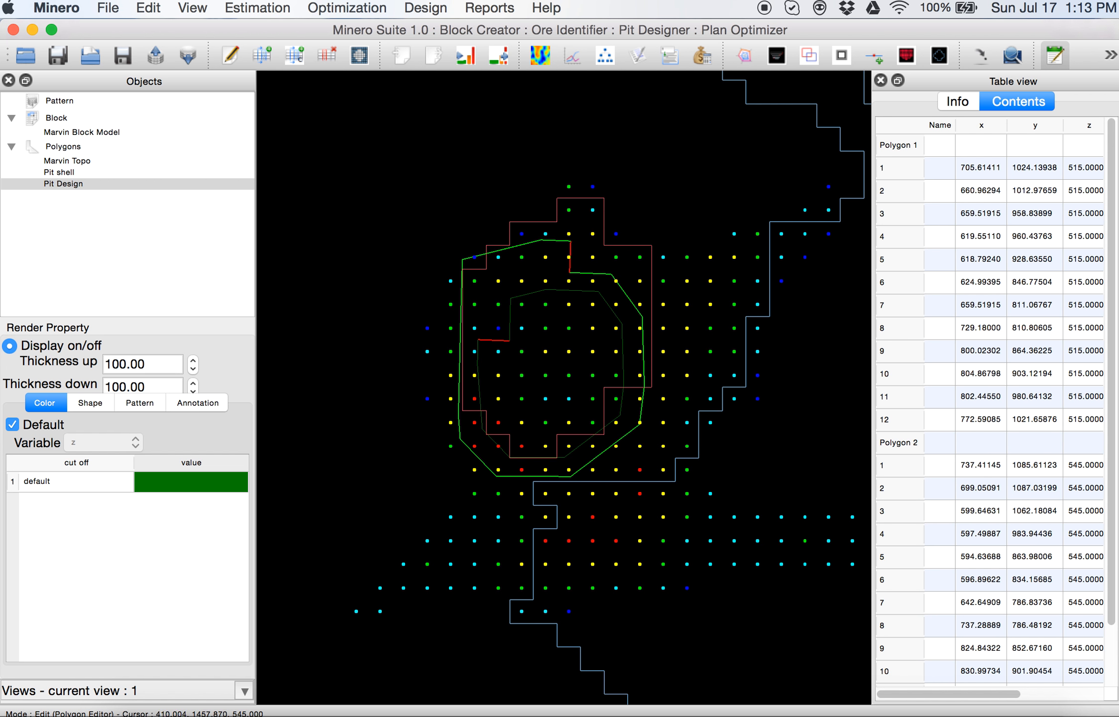
# Project the Pit Design polygon one 30-high bench upward and outward to level 575 with berm width 20, using the block model's Slope variable.
pyautogui.click(744, 54)
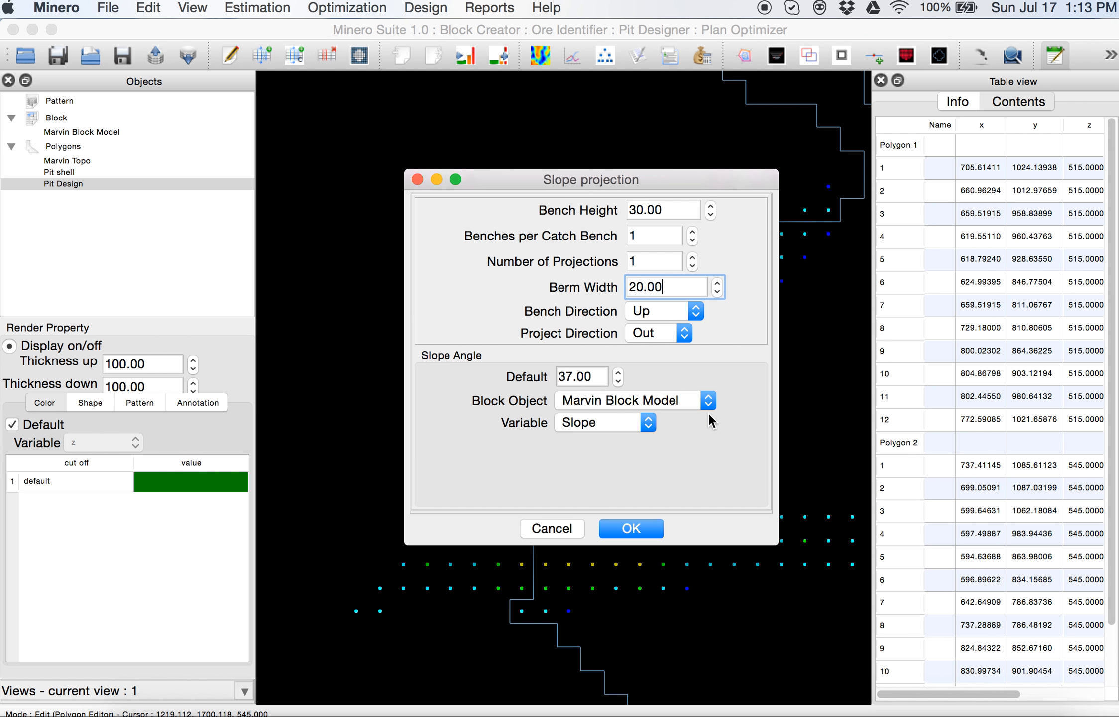
pyautogui.click(633, 528)
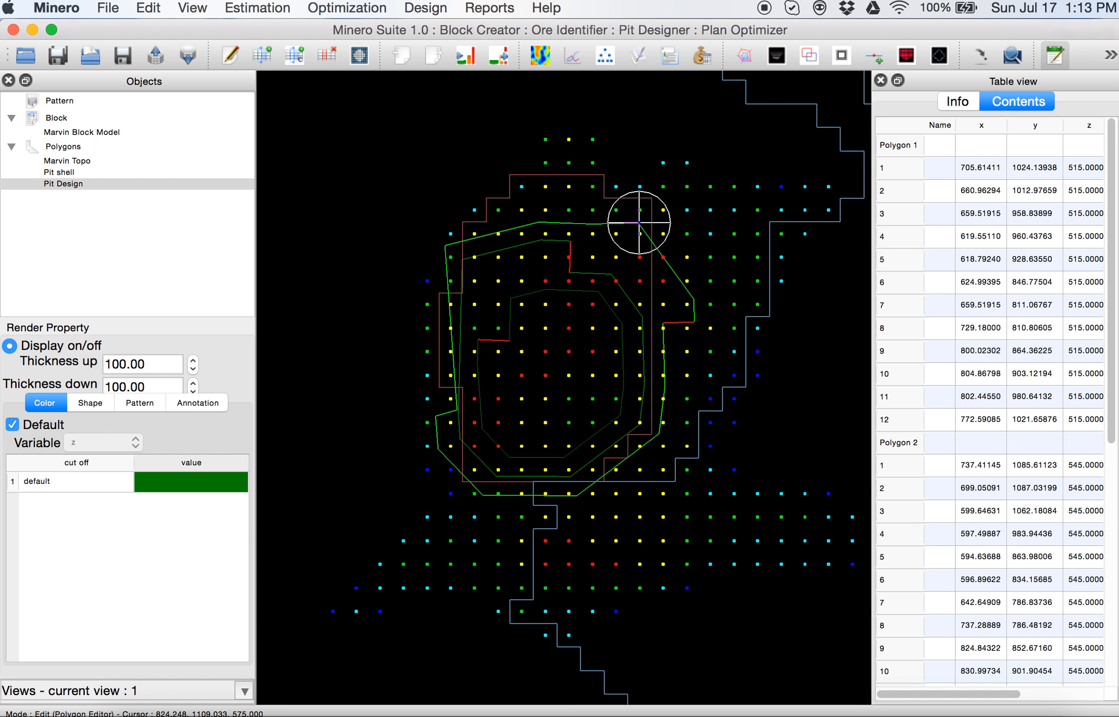
pyautogui.press('Escape')
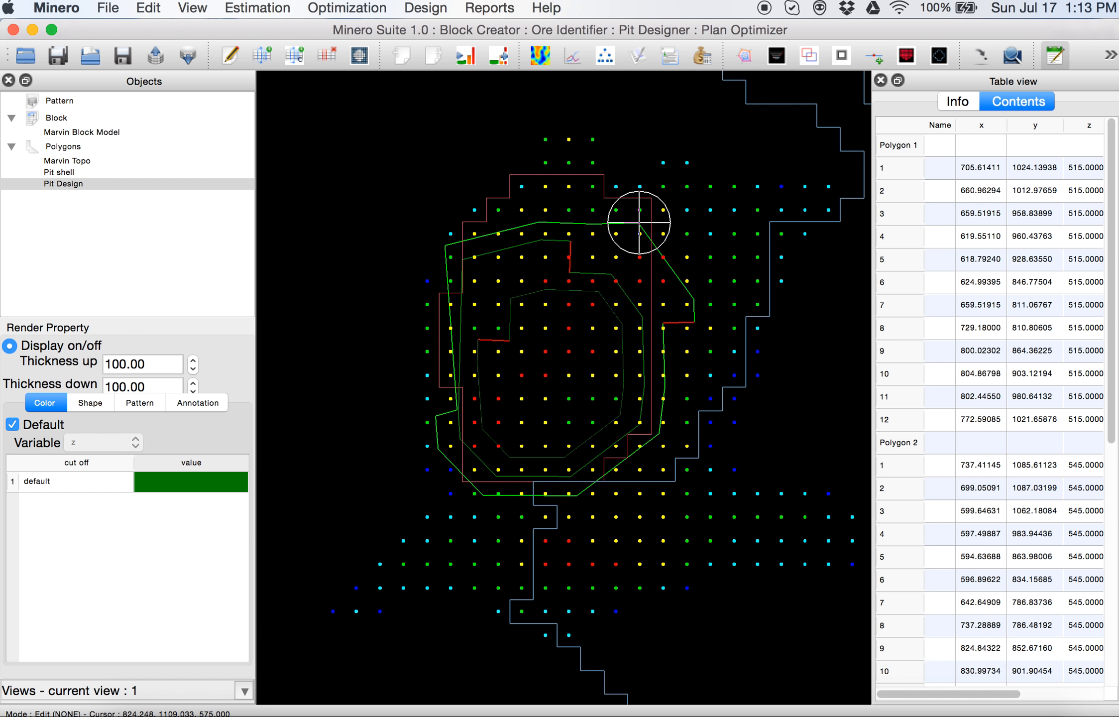
# Move the notch vertex on the western side of the level 575 polygon outward to straighten the leftover road notch.
pyautogui.click(639, 223)
pyautogui.scroll(2, 639, 222)
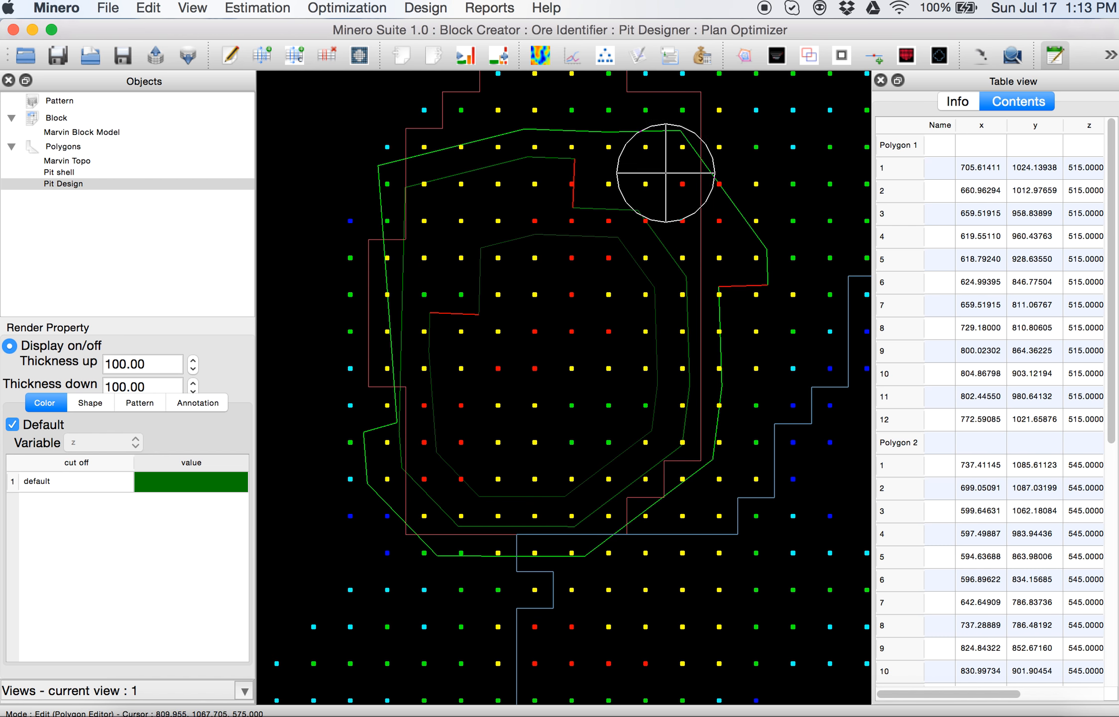
pyautogui.click(682, 125)
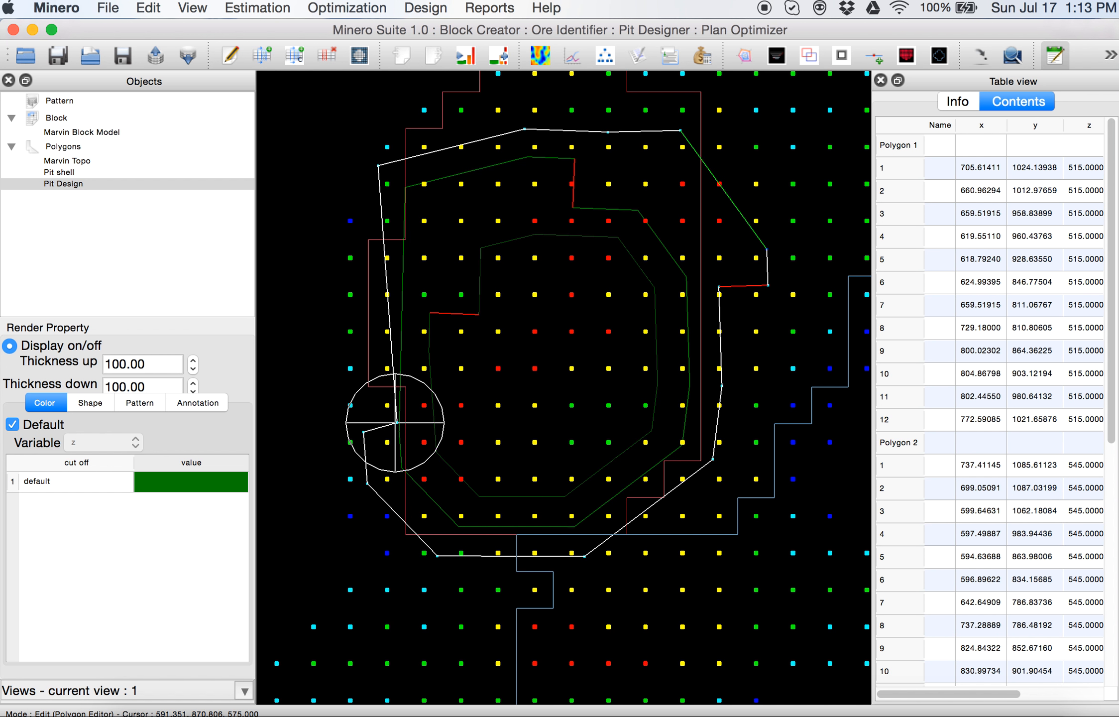
pyautogui.moveTo(396, 422); pyautogui.dragTo(368, 388)
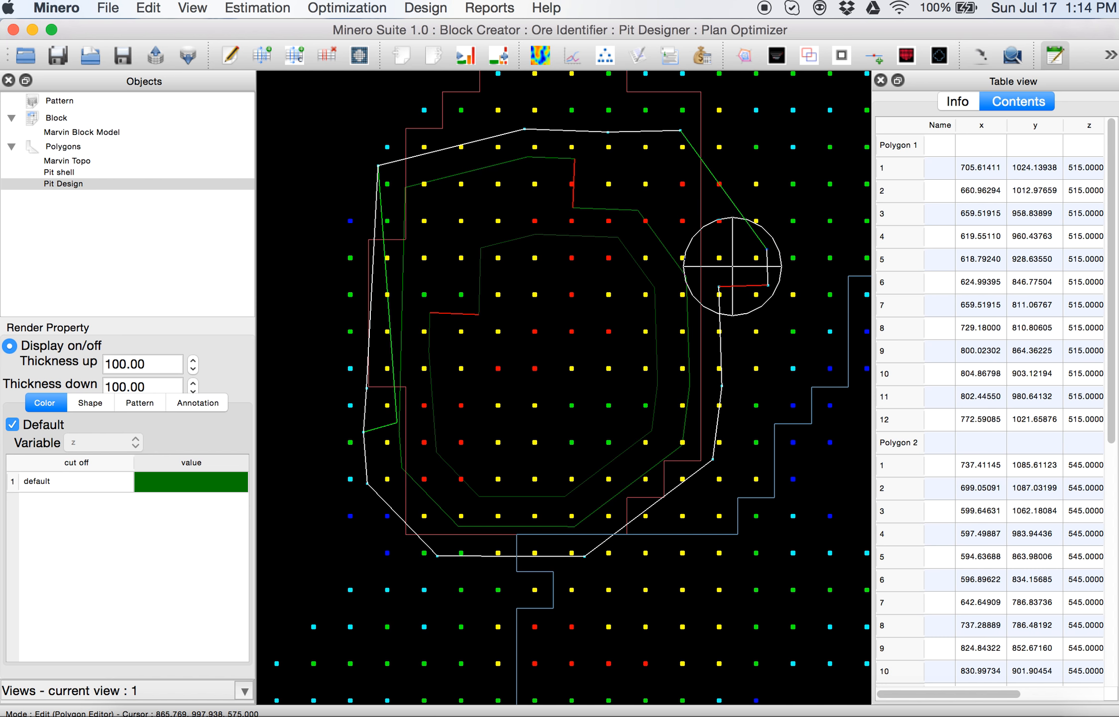
pyautogui.rightClick(760, 295)
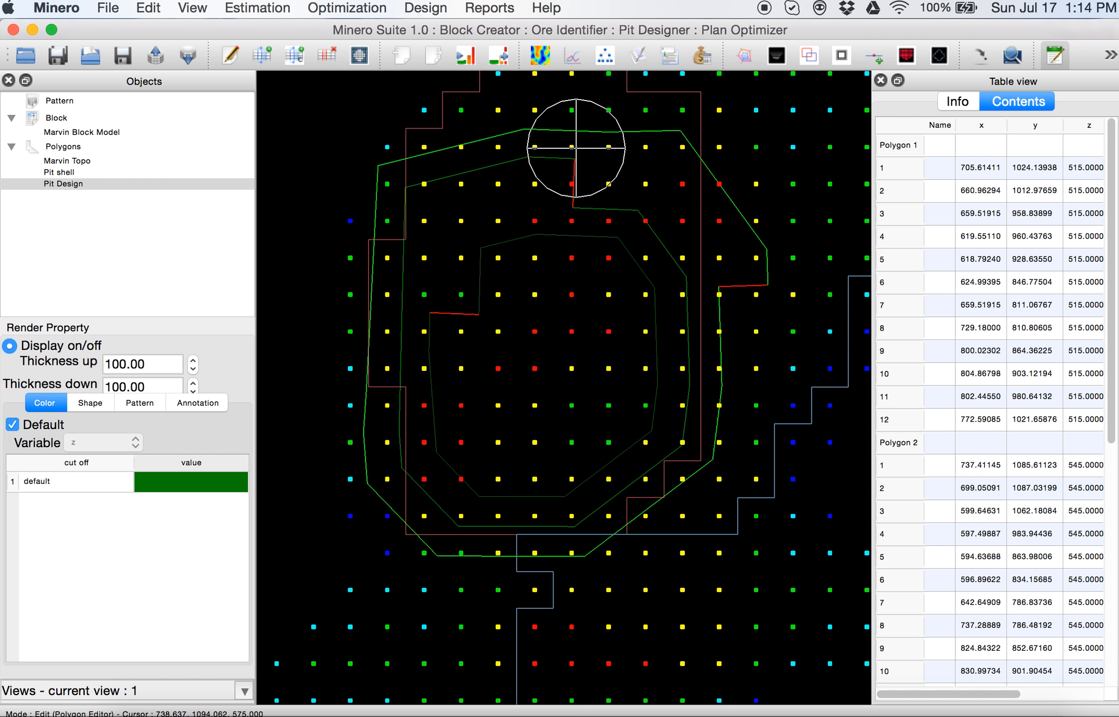
# Move the middle vertex on the northern edge of the level 575 polygon westward to about (741, 1109).
pyautogui.scroll(3, 644, 331)
pyautogui.scroll(-3, 644, 331)
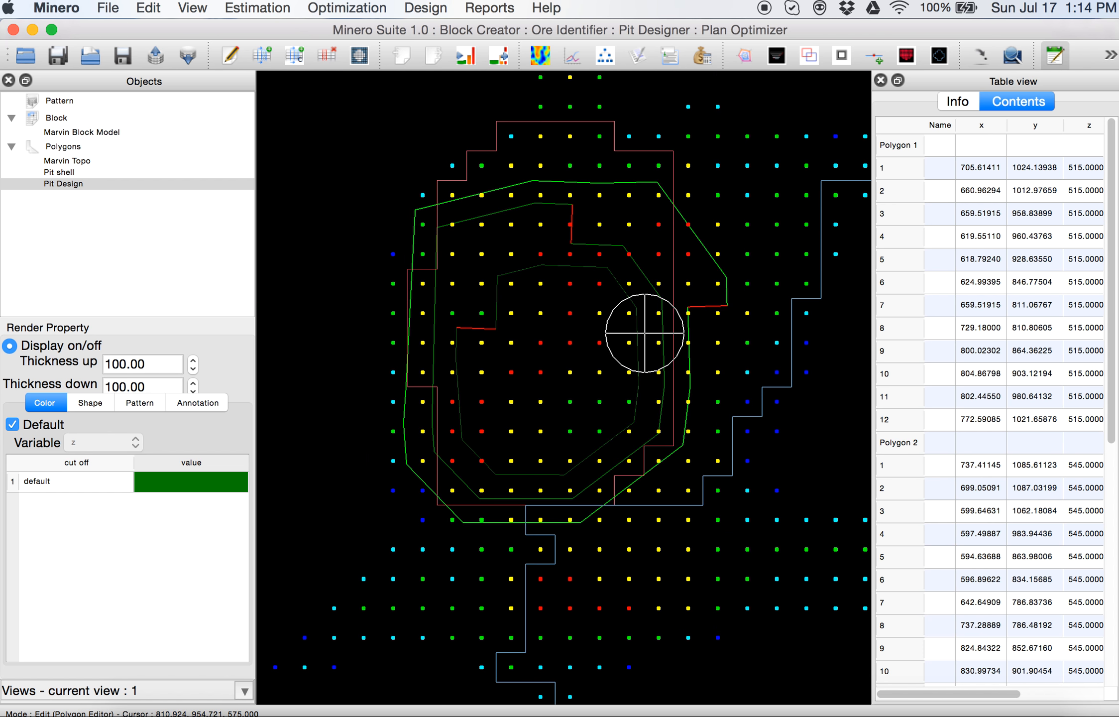
pyautogui.scroll(2, 605, 342)
pyautogui.scroll(3, 520, 330)
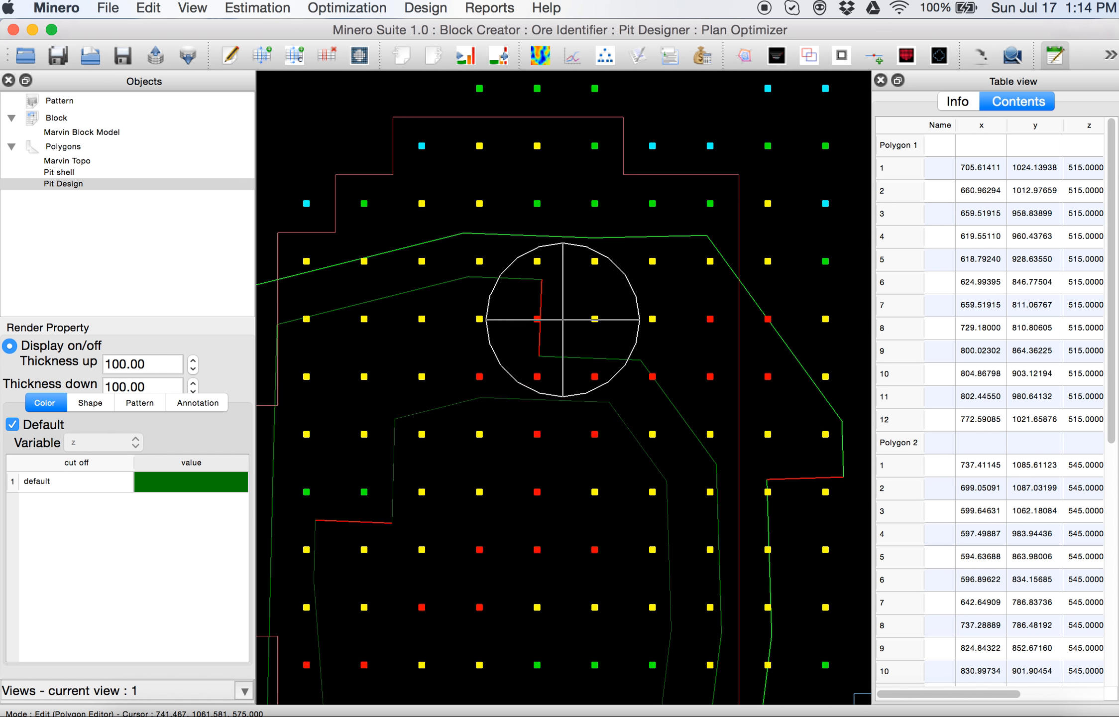
pyautogui.click(704, 235)
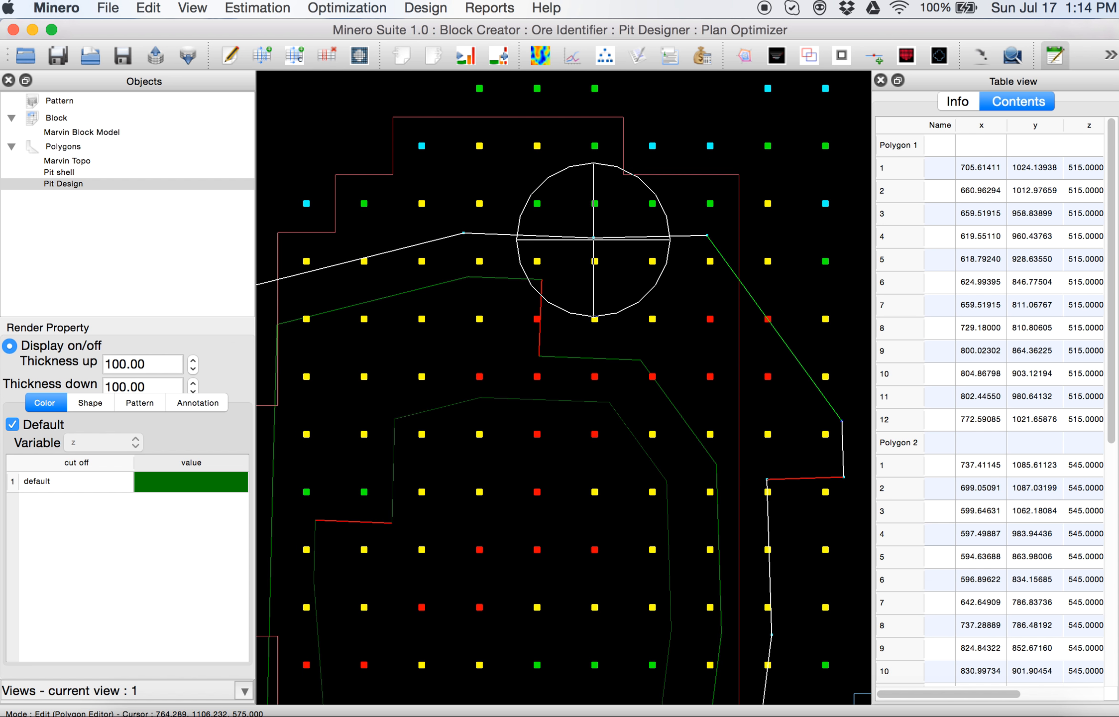
pyautogui.moveTo(594, 240); pyautogui.dragTo(557, 236)
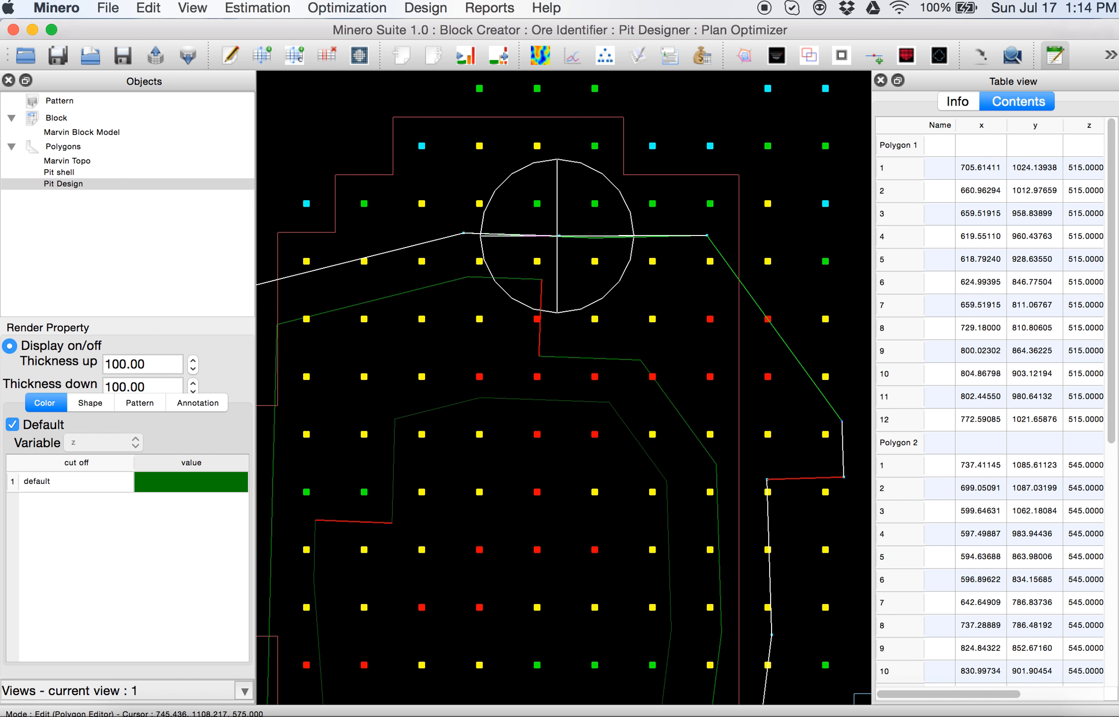
pyautogui.rightClick(557, 236)
pyautogui.click(557, 236)
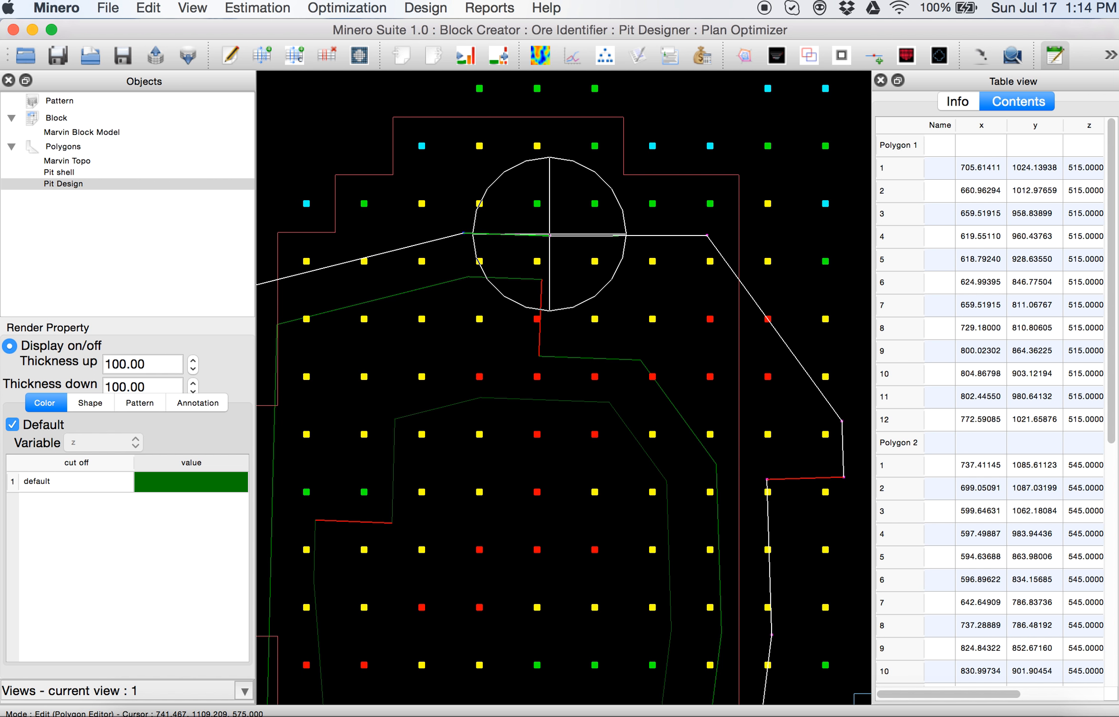
pyautogui.click(549, 234)
pyautogui.scroll(2, 552, 231)
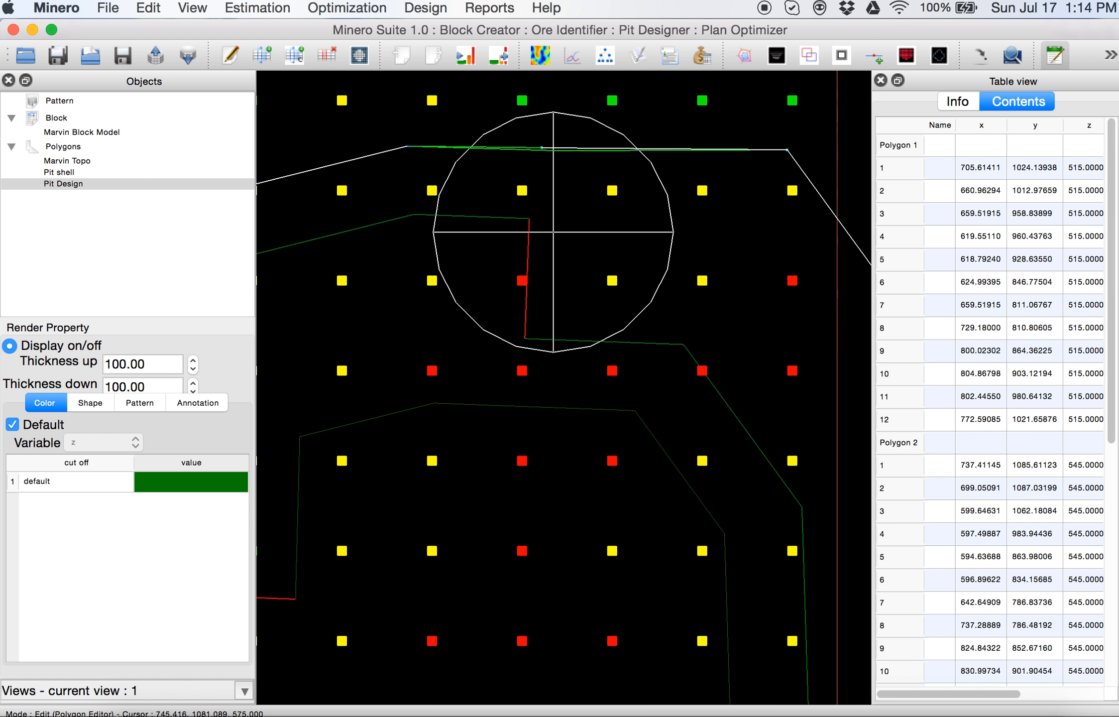
pyautogui.scroll(-2, 554, 232)
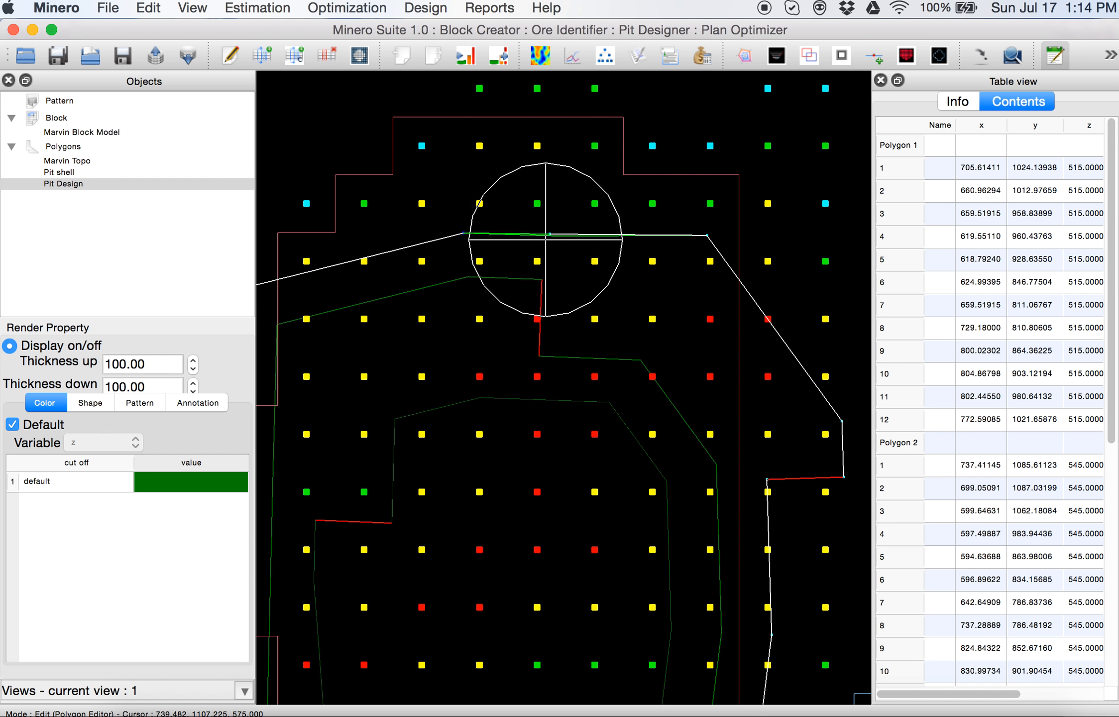
pyautogui.click(538, 143)
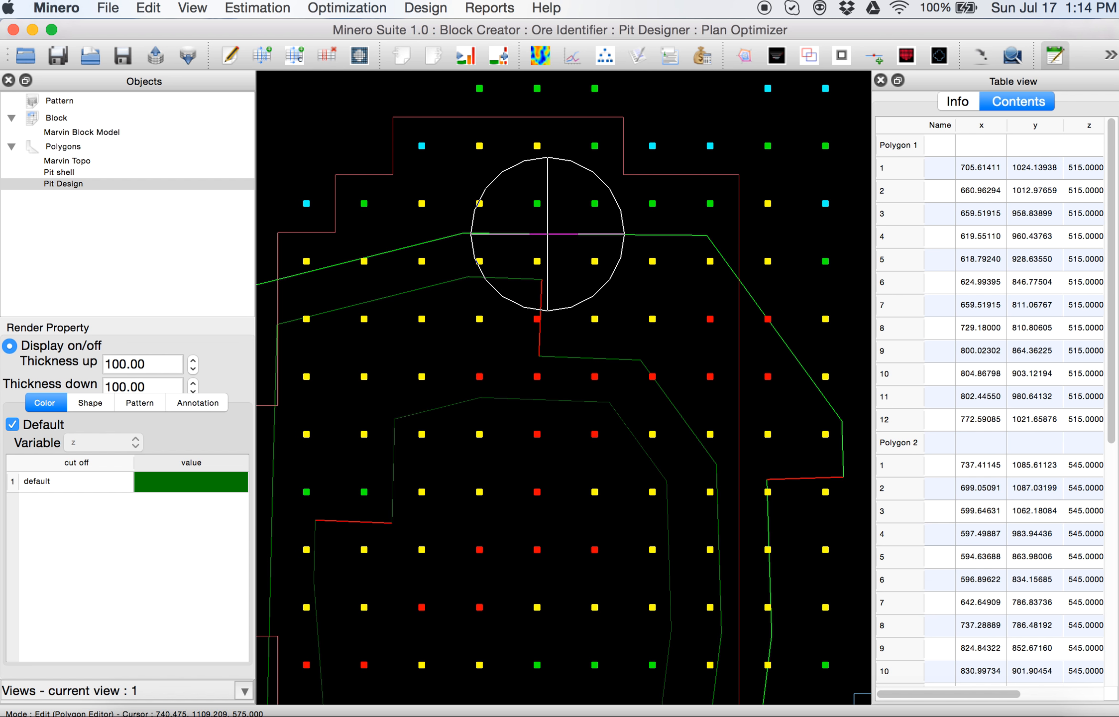
# Add road 1 with width 40 and slope 10 at the northern-edge vertex, switching the road location away from Right.
pyautogui.click(548, 234)
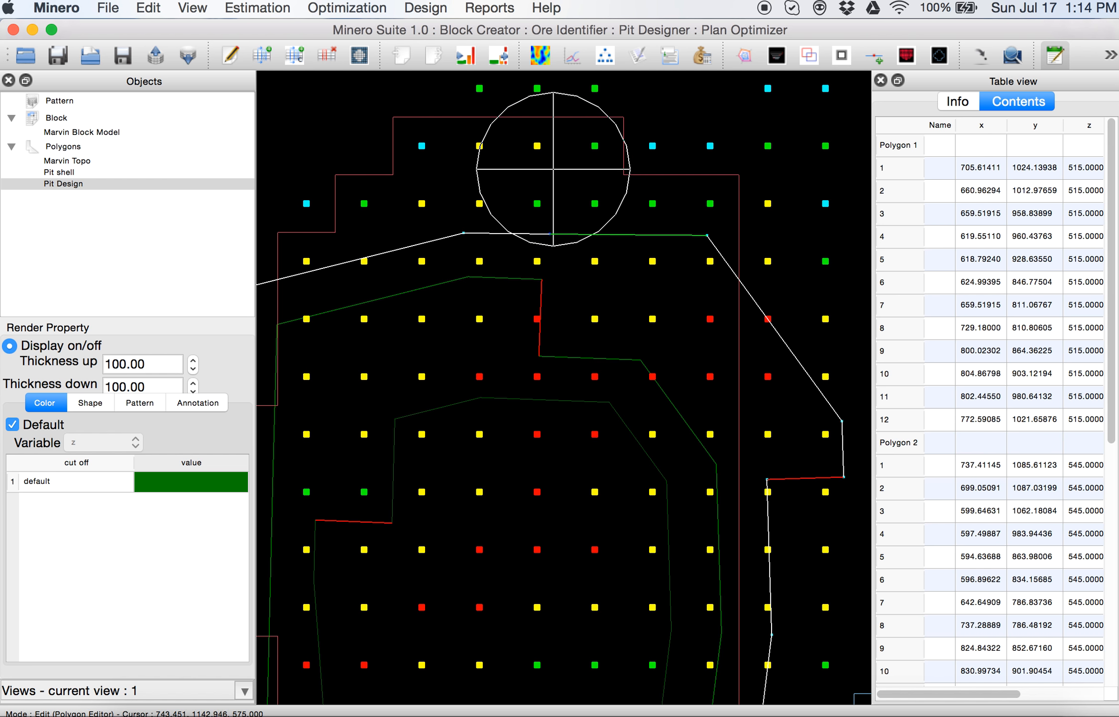
pyautogui.click(555, 158)
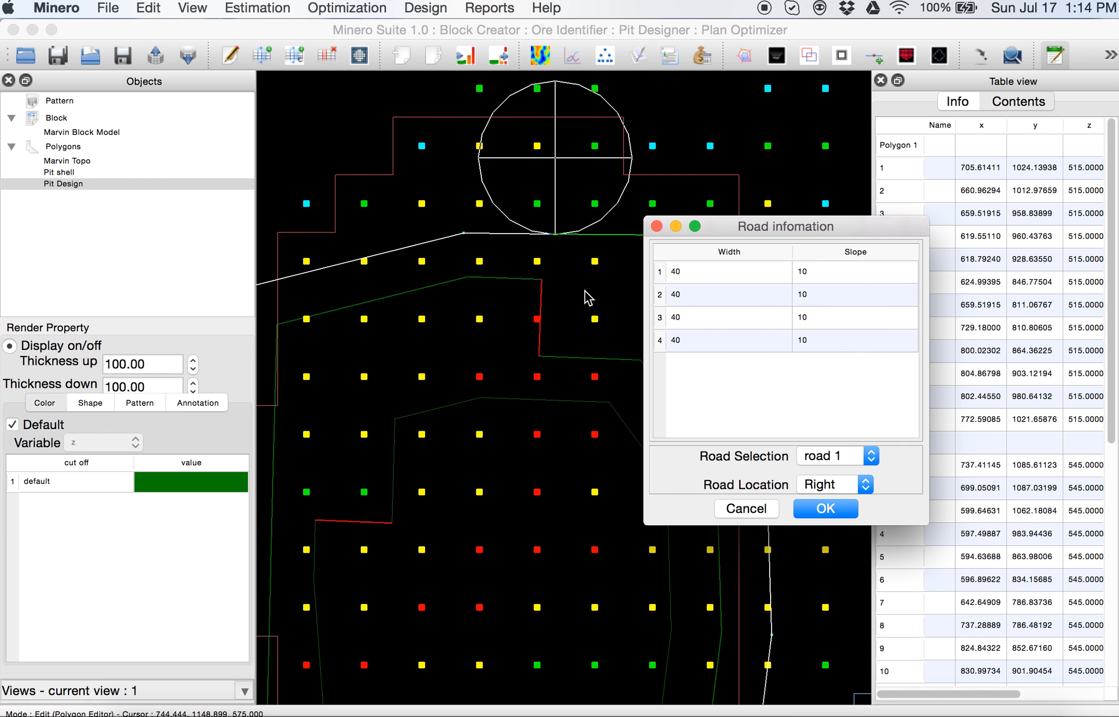
pyautogui.click(818, 487)
pyautogui.click(819, 469)
pyautogui.click(825, 509)
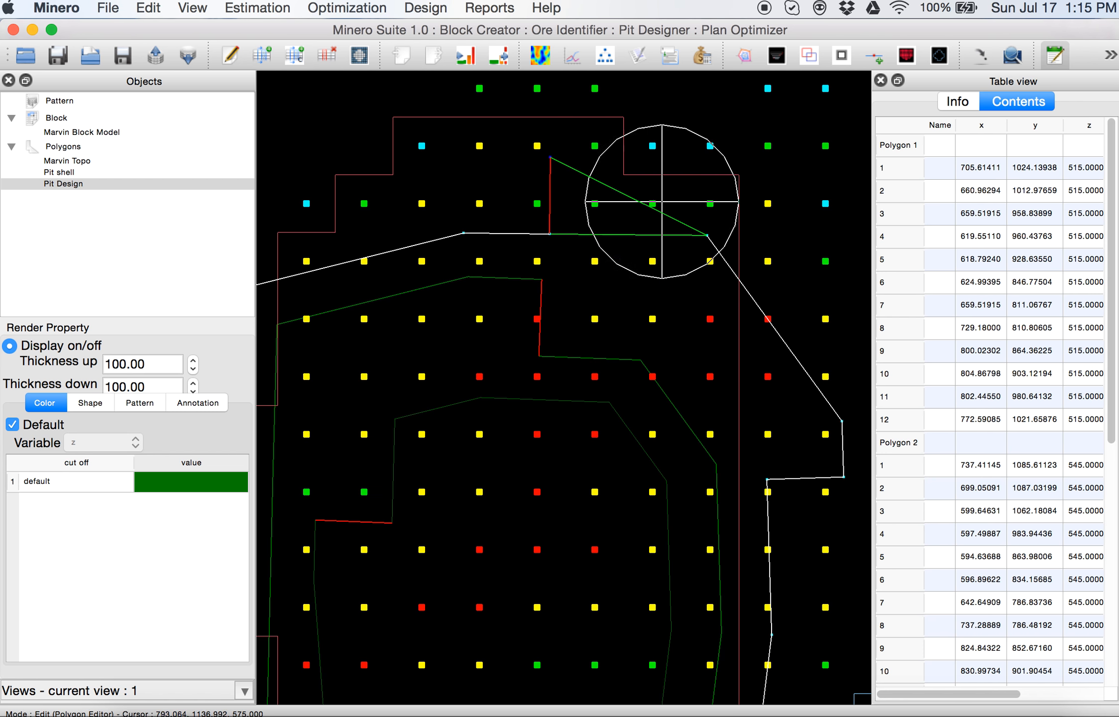
pyautogui.click(699, 322)
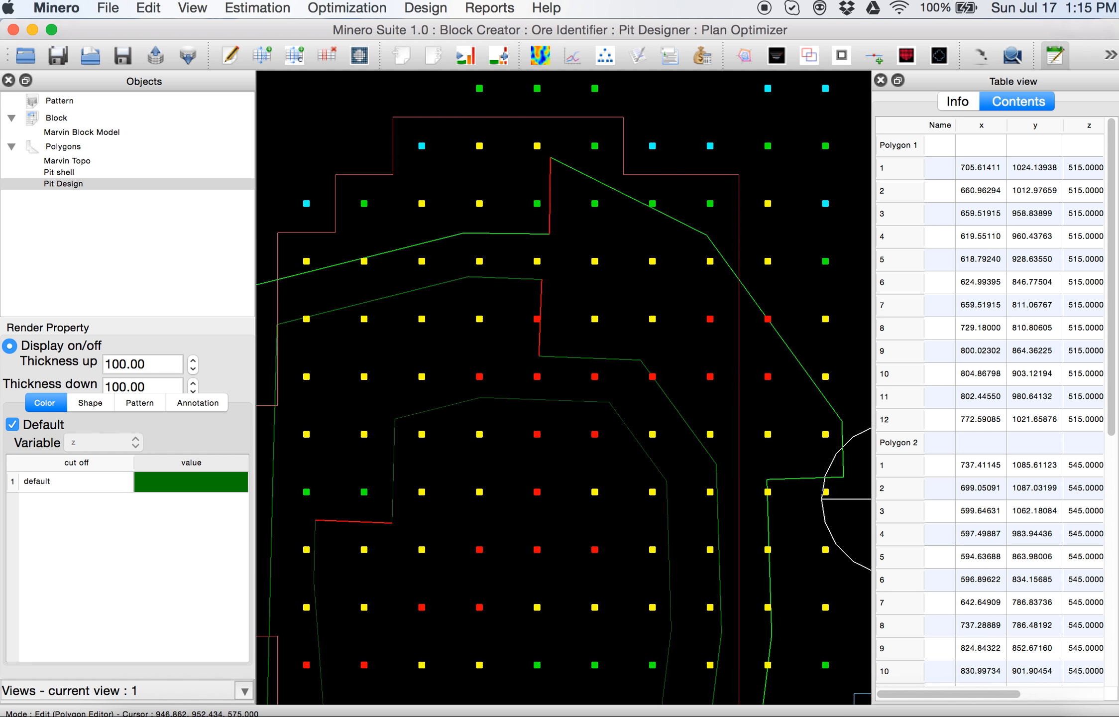
# Remove the old road notch on the polygon's eastern side by moving its vertices into a smooth curve beyond the new road end.
pyautogui.scroll(-2, 622, 332)
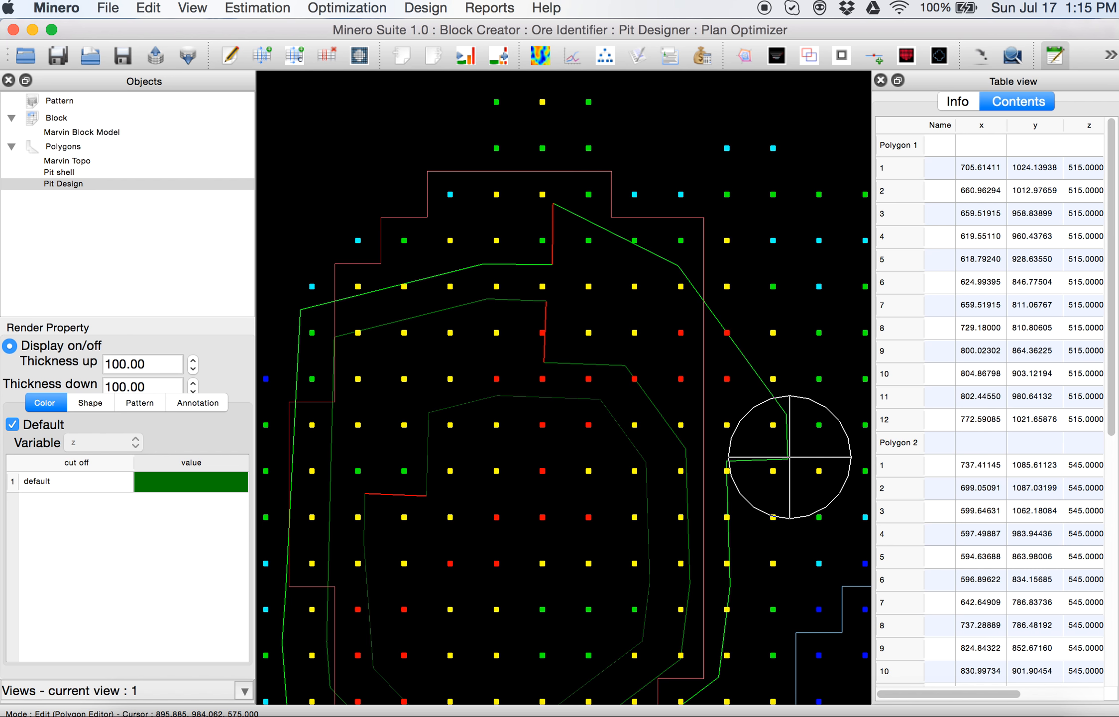
pyautogui.click(786, 460)
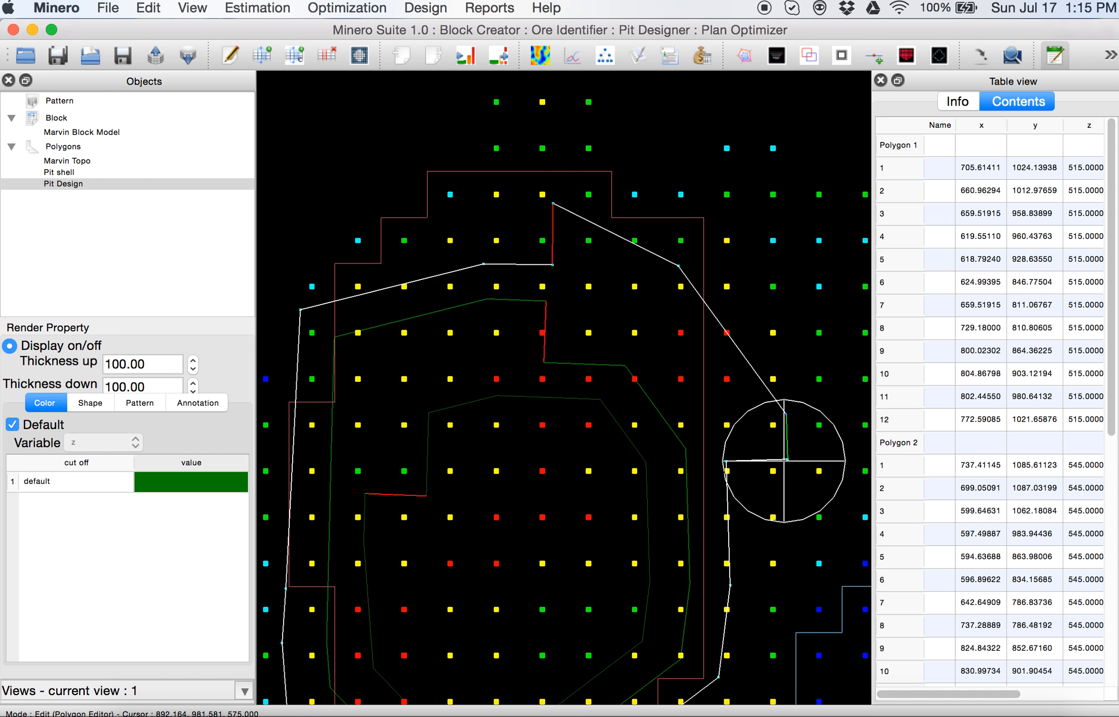
pyautogui.moveTo(785, 461); pyautogui.dragTo(617, 211)
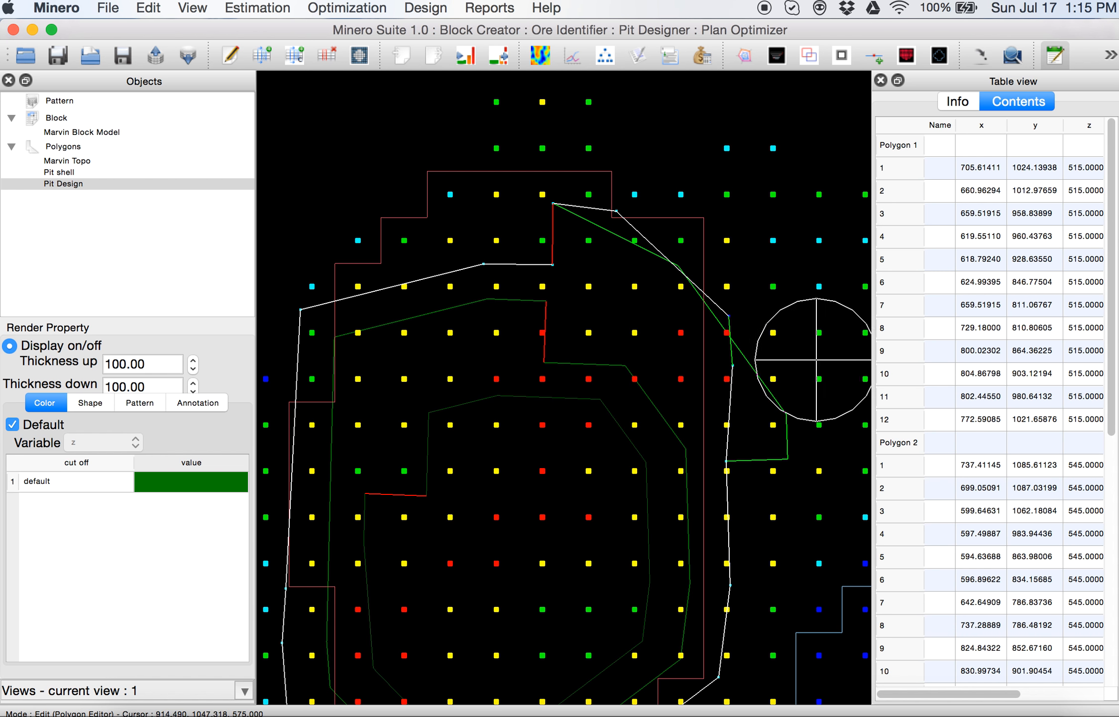
pyautogui.moveTo(732, 365); pyautogui.dragTo(694, 262)
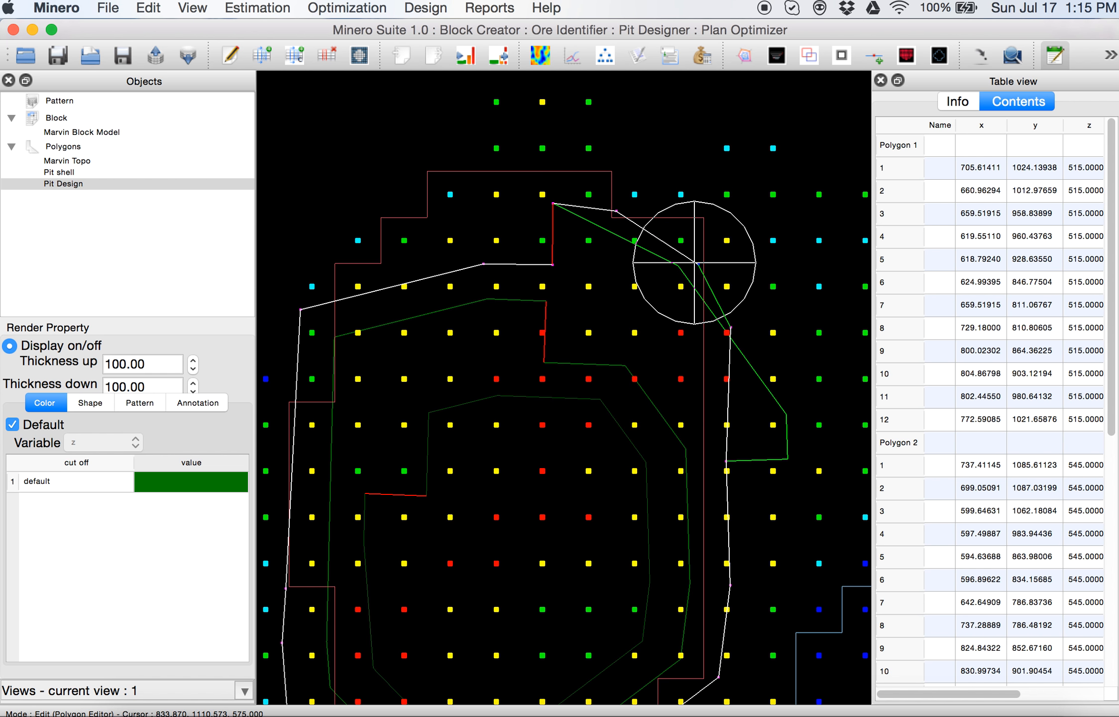
pyautogui.rightClick(780, 421)
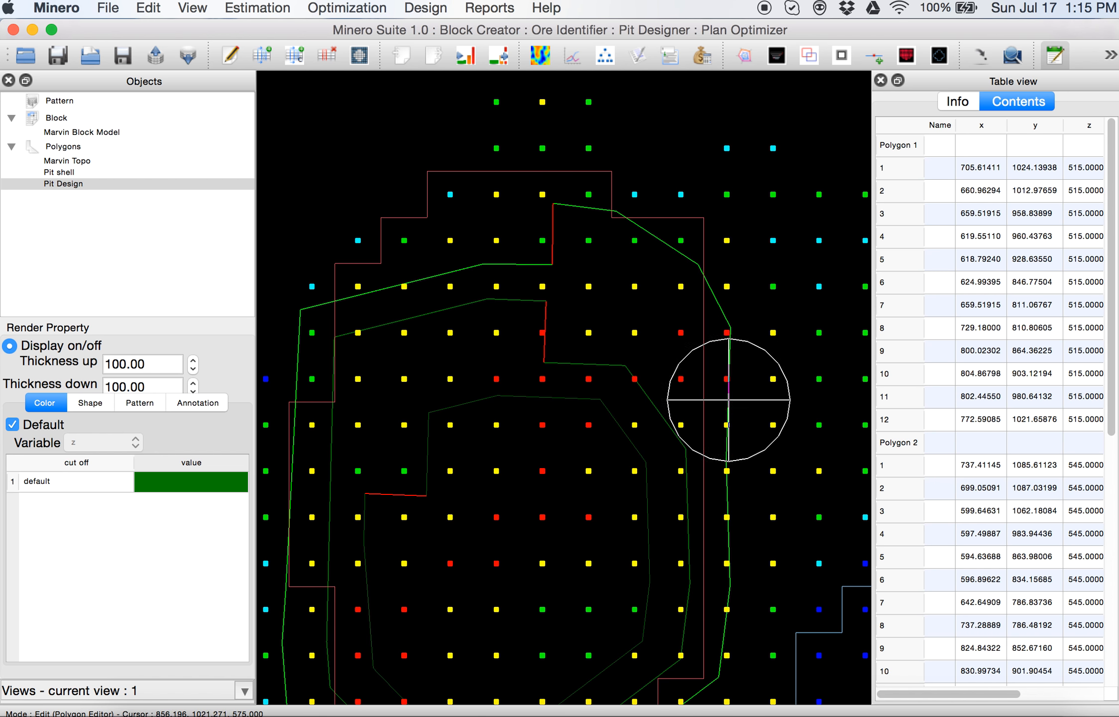
# Run three successive one-bench slope projections upward and outward to level 665, with bench height 30 and berm width 20.
pyautogui.scroll(-2, 762, 382)
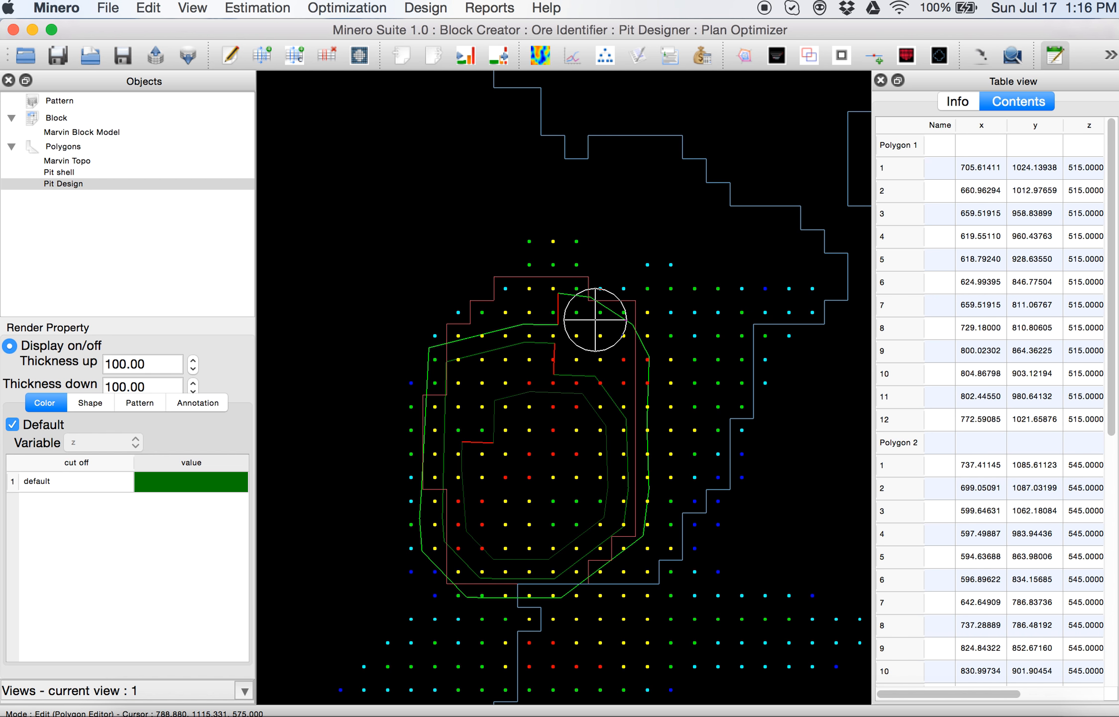
pyautogui.click(752, 57)
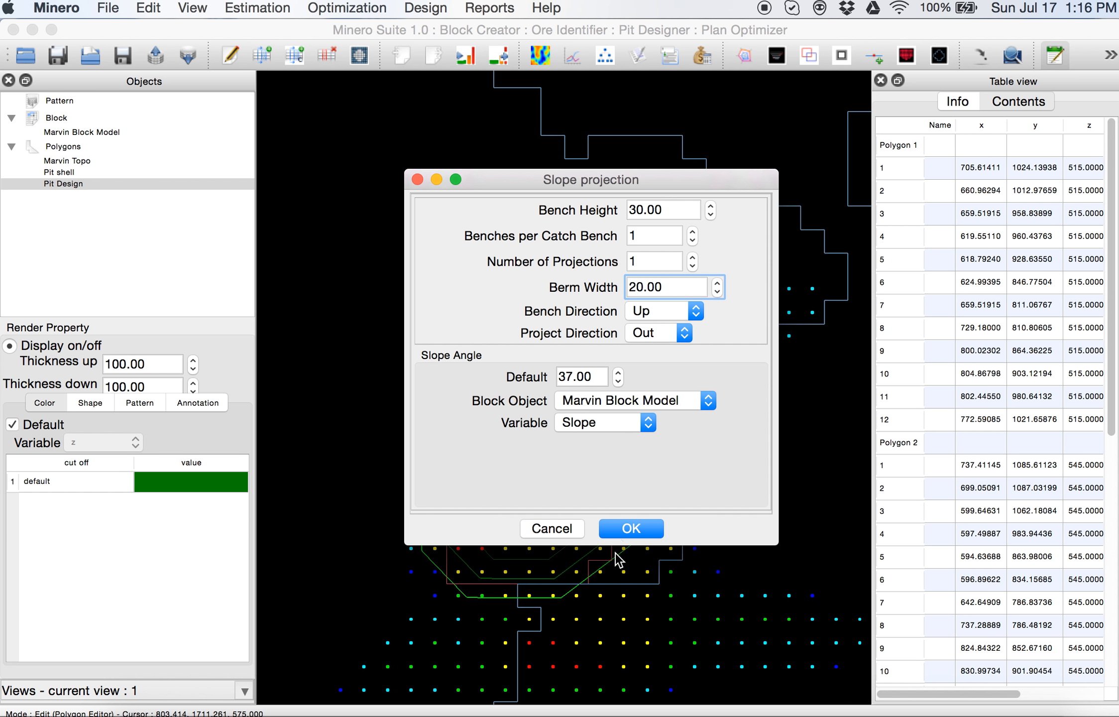
pyautogui.click(631, 529)
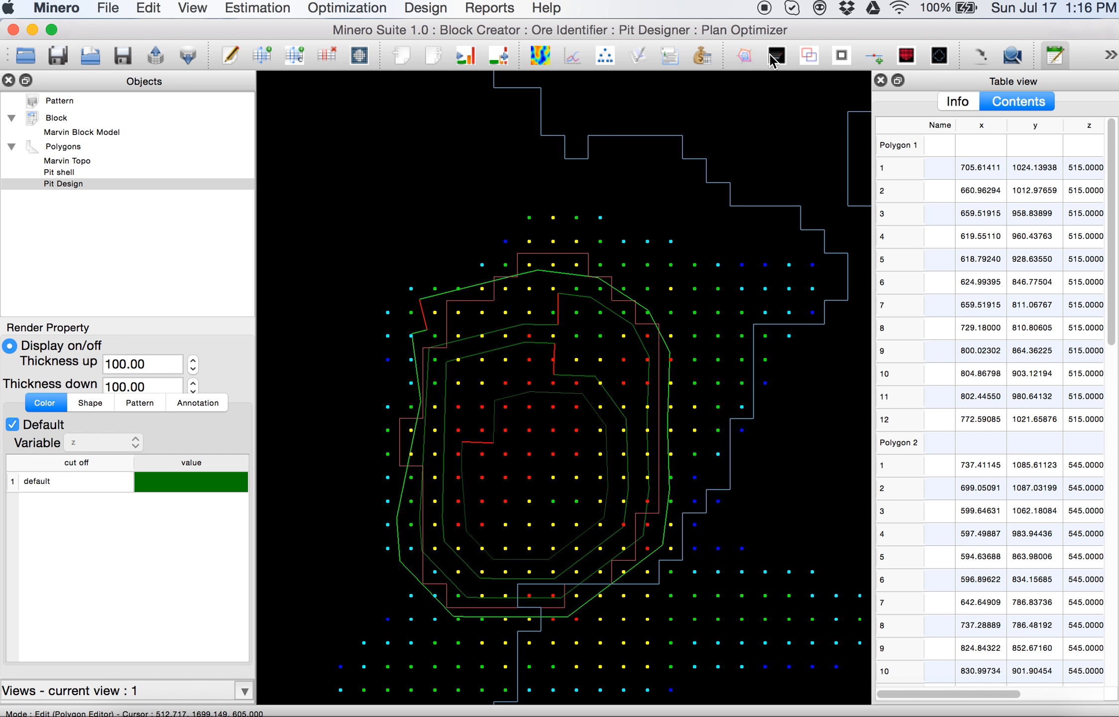
pyautogui.click(744, 55)
pyautogui.click(632, 529)
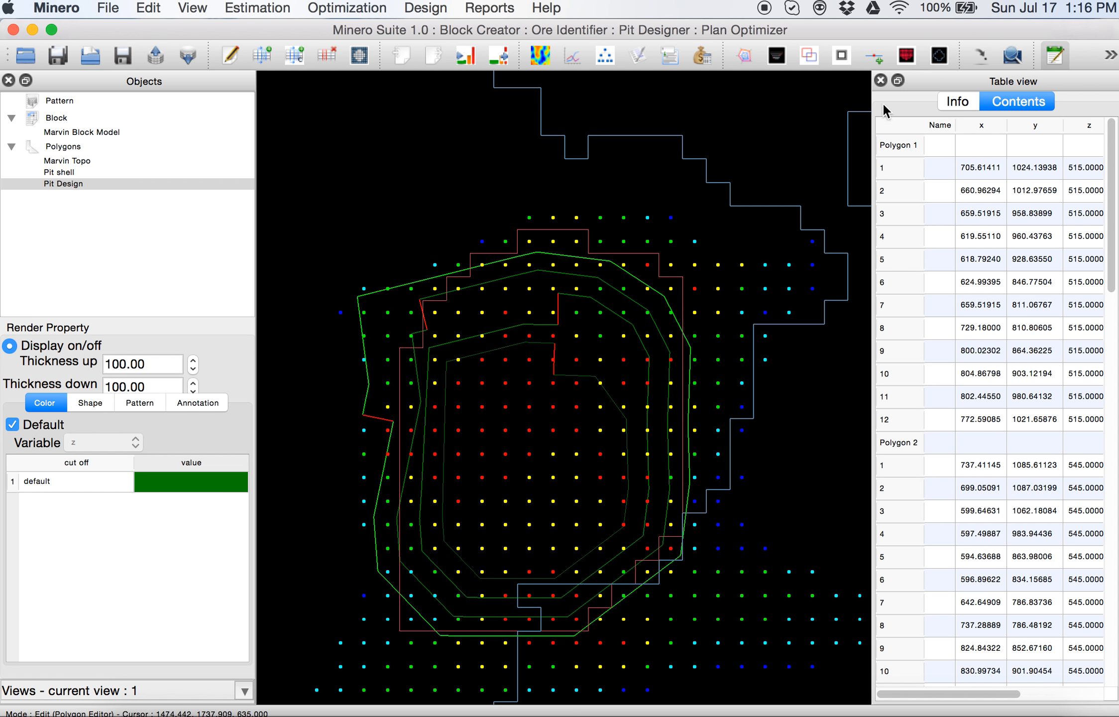
pyautogui.click(874, 56)
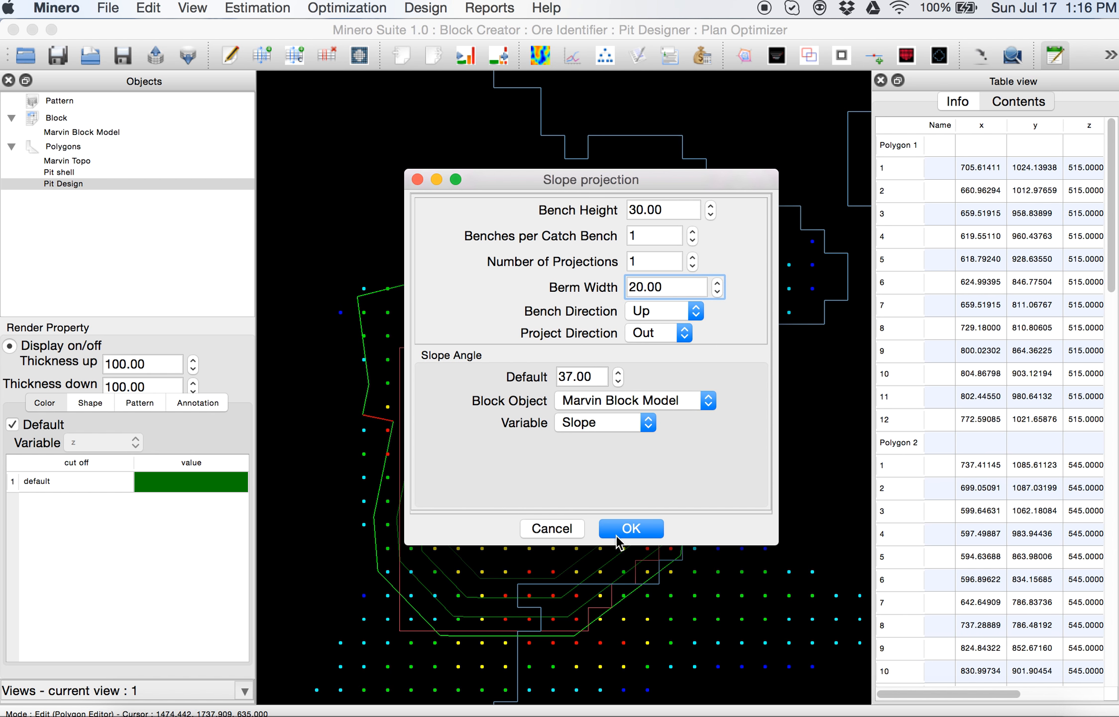
pyautogui.click(617, 529)
# Hide the Marvin Topo polygons and make Pit Design the selected object again.
pyautogui.scroll(3, 685, 321)
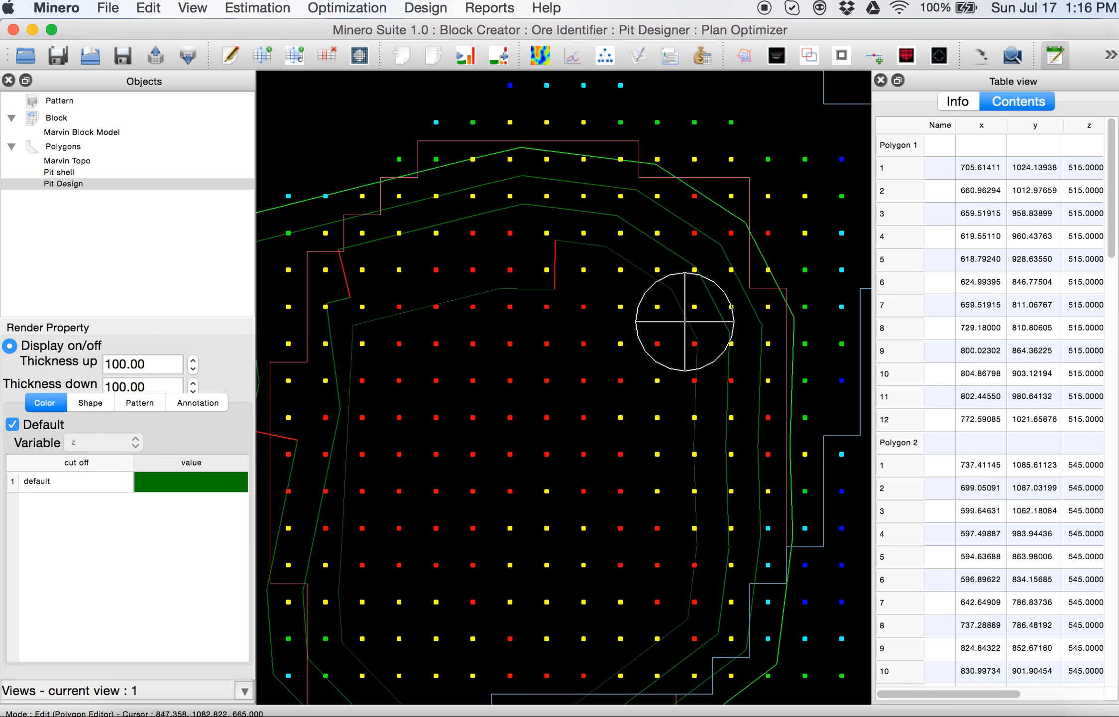
pyautogui.scroll(-5, 685, 321)
pyautogui.scroll(2, 620, 212)
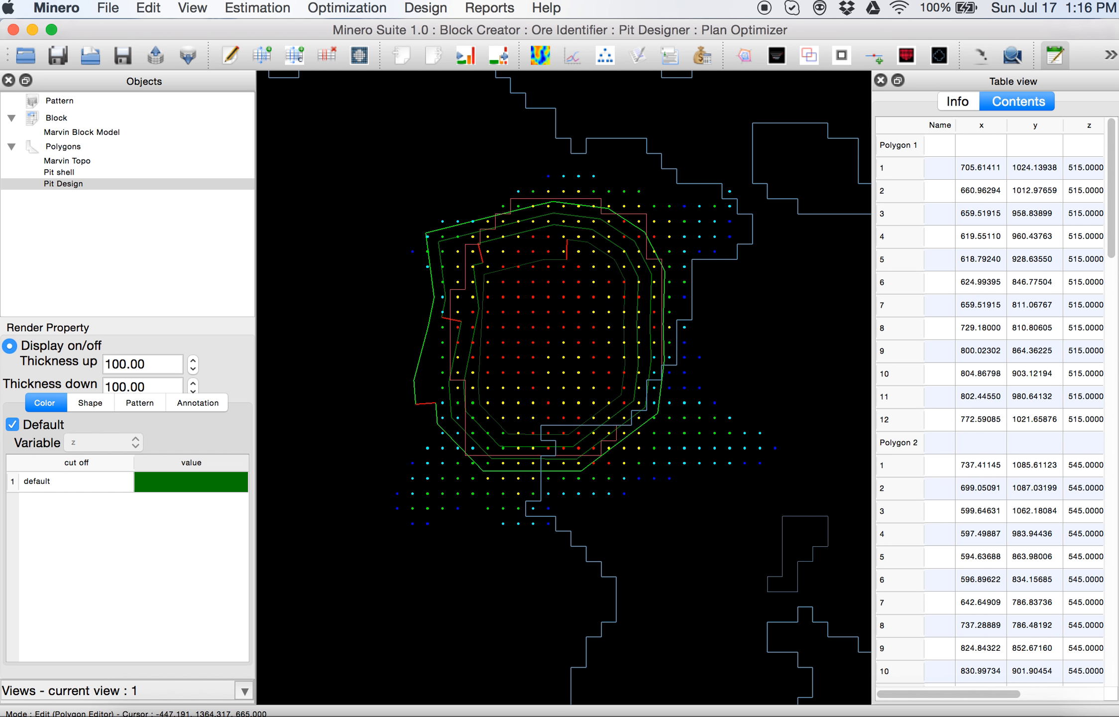
pyautogui.click(56, 162)
pyautogui.click(11, 346)
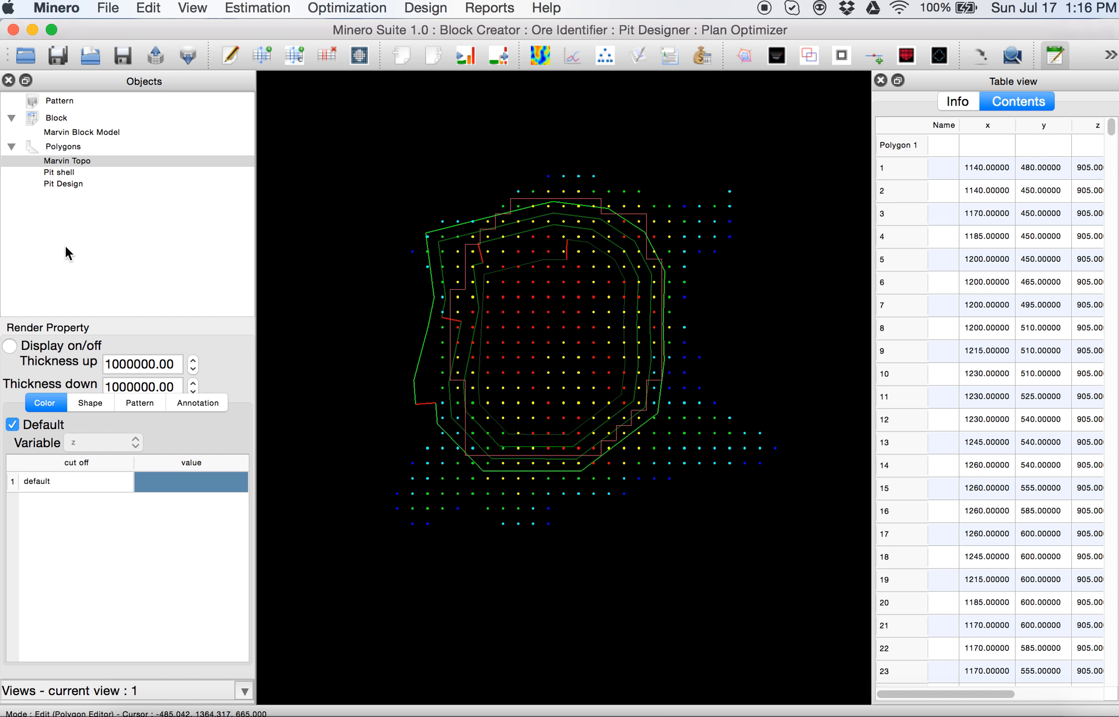
pyautogui.click(76, 183)
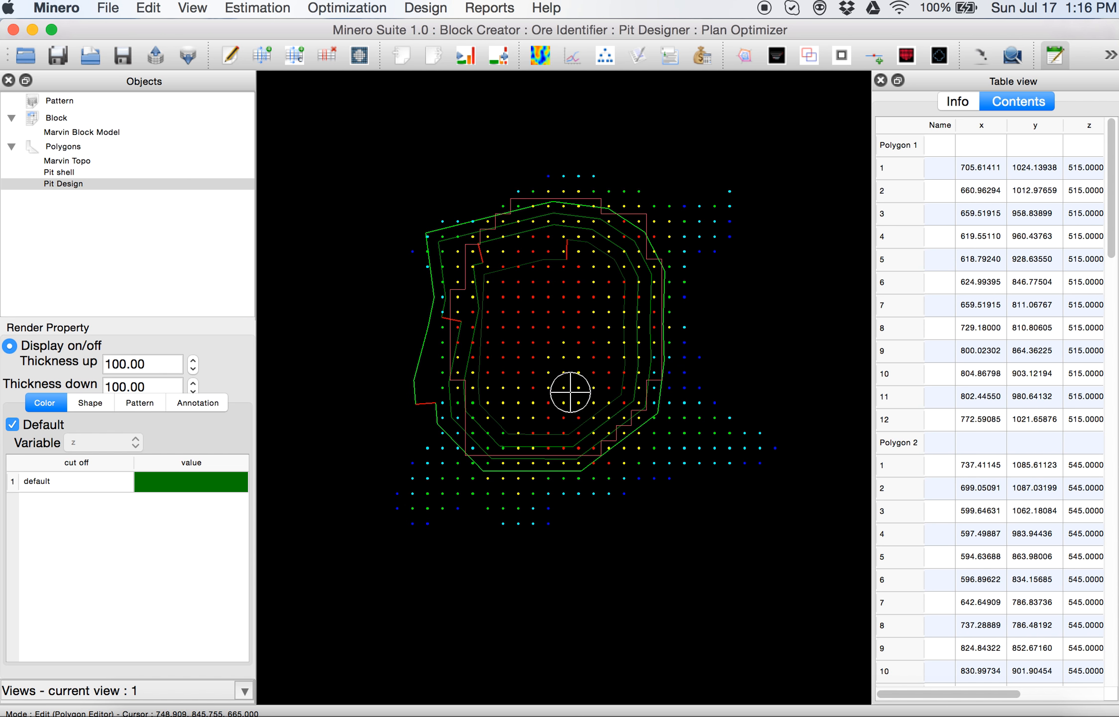
# Hide the hand-drawn Pit Design polygons and open the saved object file Pit Design.POLY from the MineroV1 folder.
pyautogui.scroll(1, 563, 421)
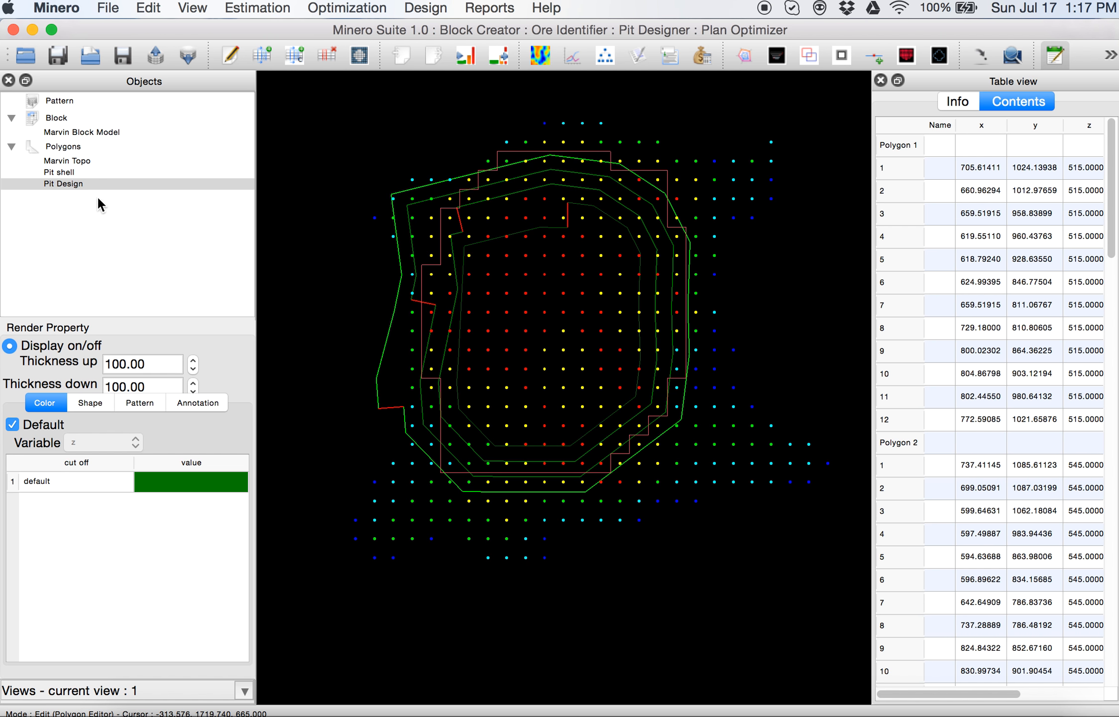
pyautogui.click(21, 346)
pyautogui.click(348, 8)
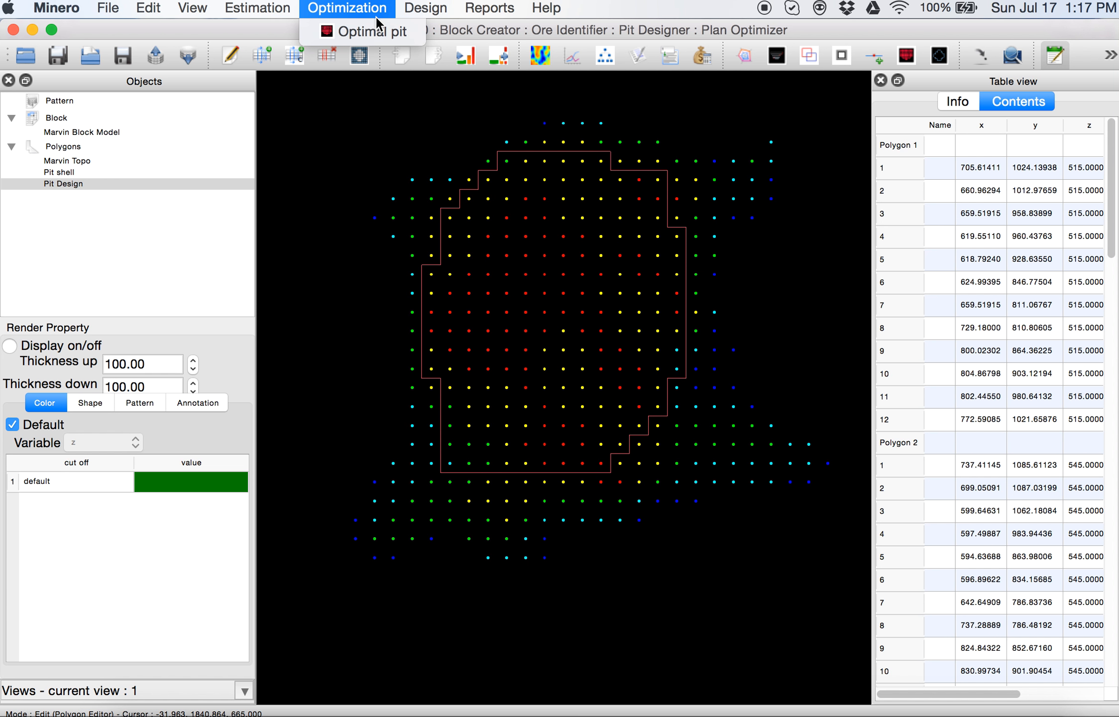
pyautogui.moveTo(408, 14)
pyautogui.moveTo(107, 7)
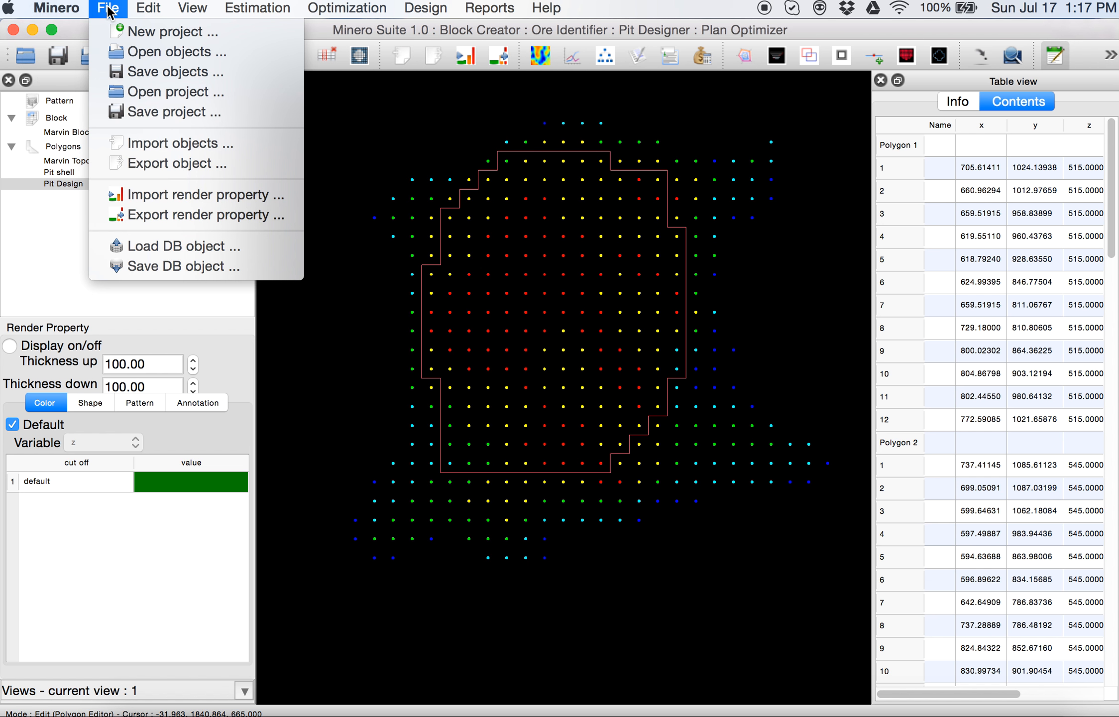
pyautogui.click(167, 53)
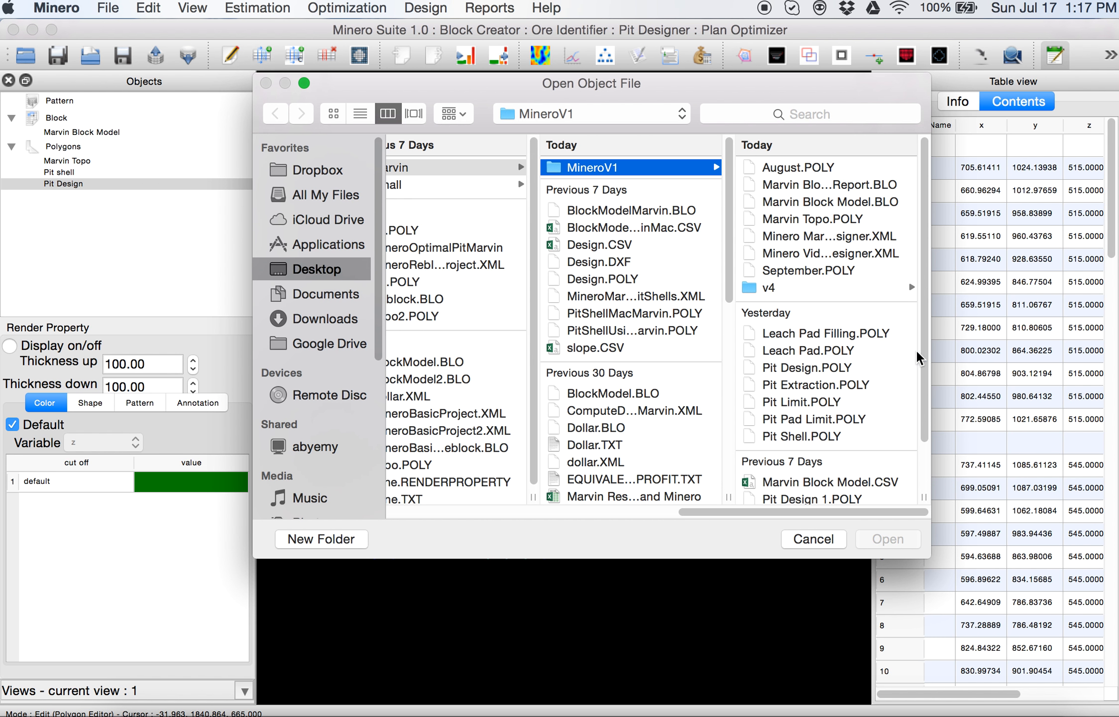
pyautogui.click(842, 373)
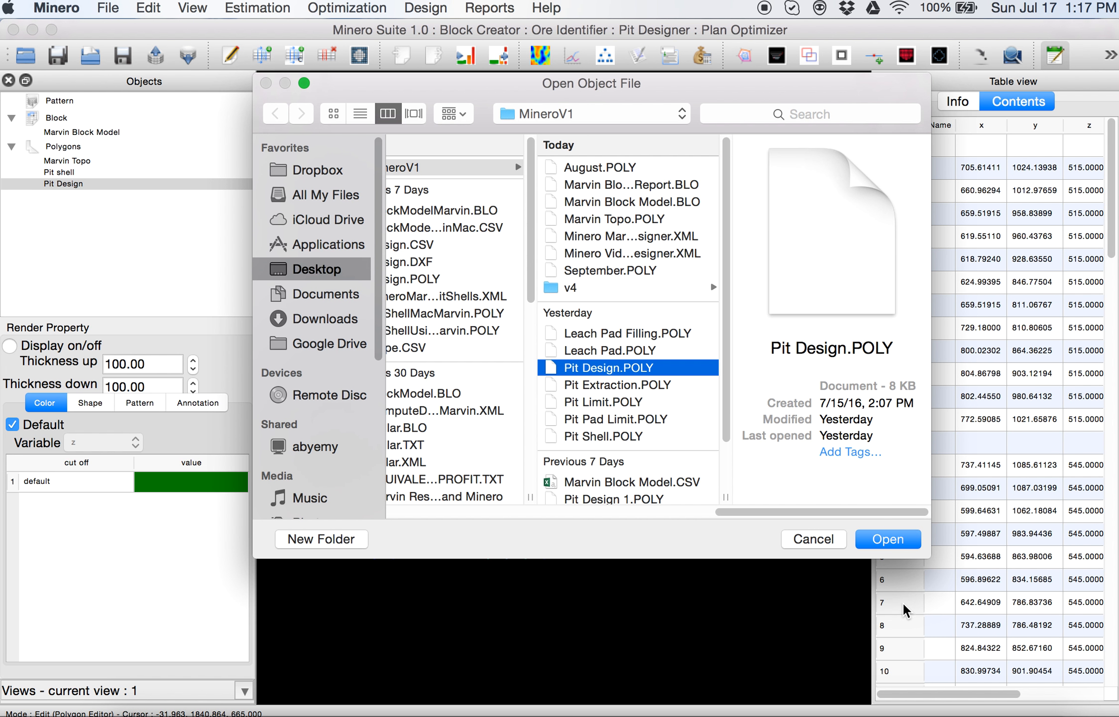
pyautogui.click(889, 540)
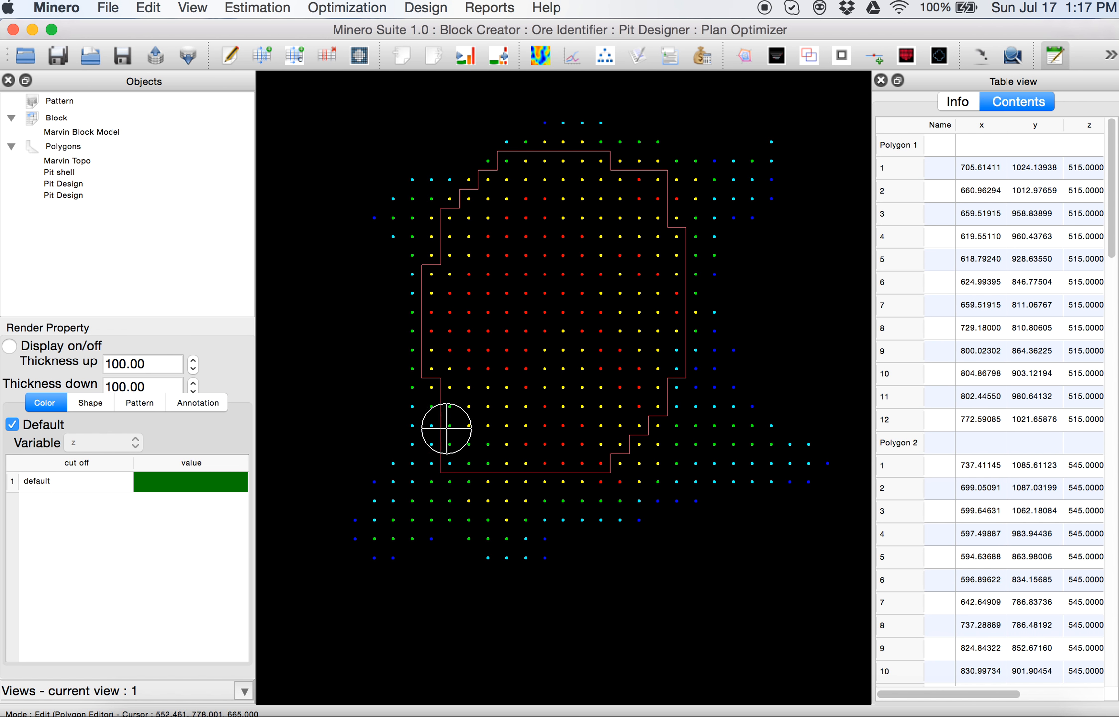
# Display the newly loaded Pit Design polygons so the complete pit is in view.
pyautogui.click(94, 196)
pyautogui.click(36, 347)
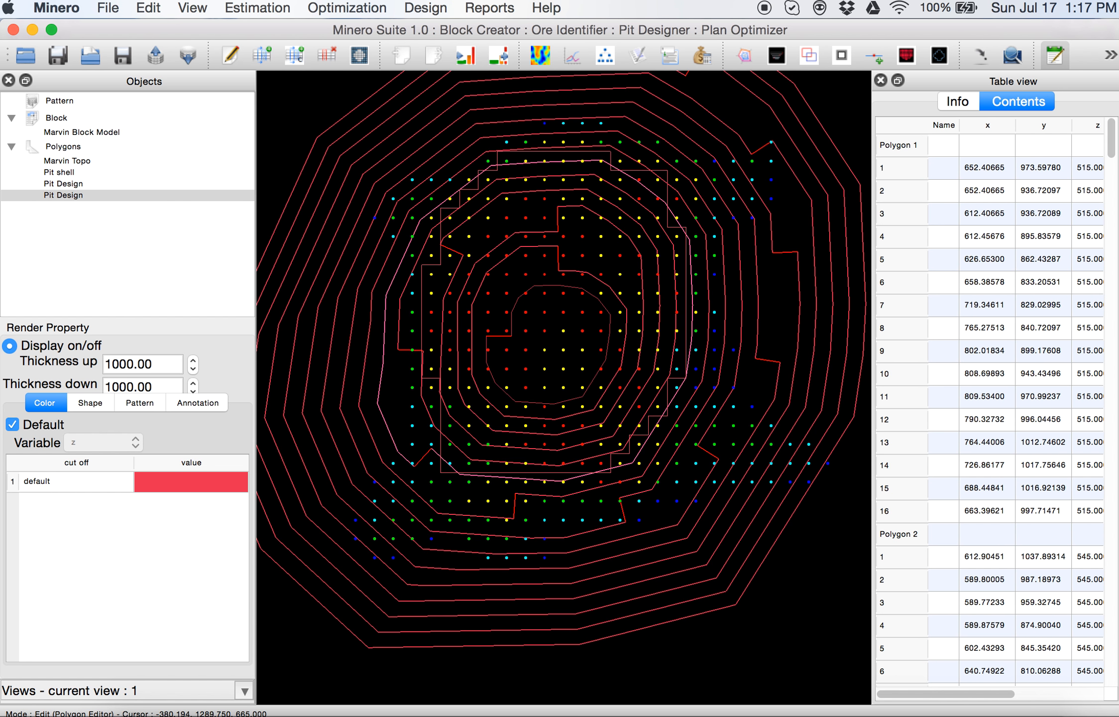
pyautogui.scroll(-5, 509, 342)
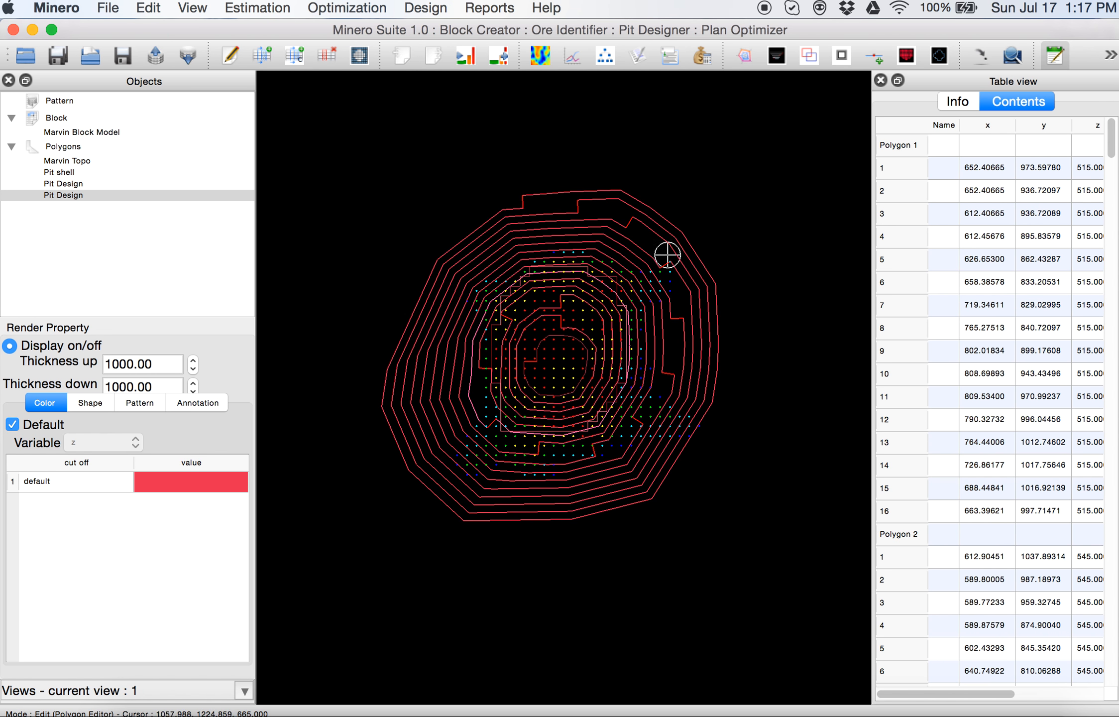
# Remove the older, incomplete Pit Design object and make the loaded Pit Design the selected object.
pyautogui.click(109, 183)
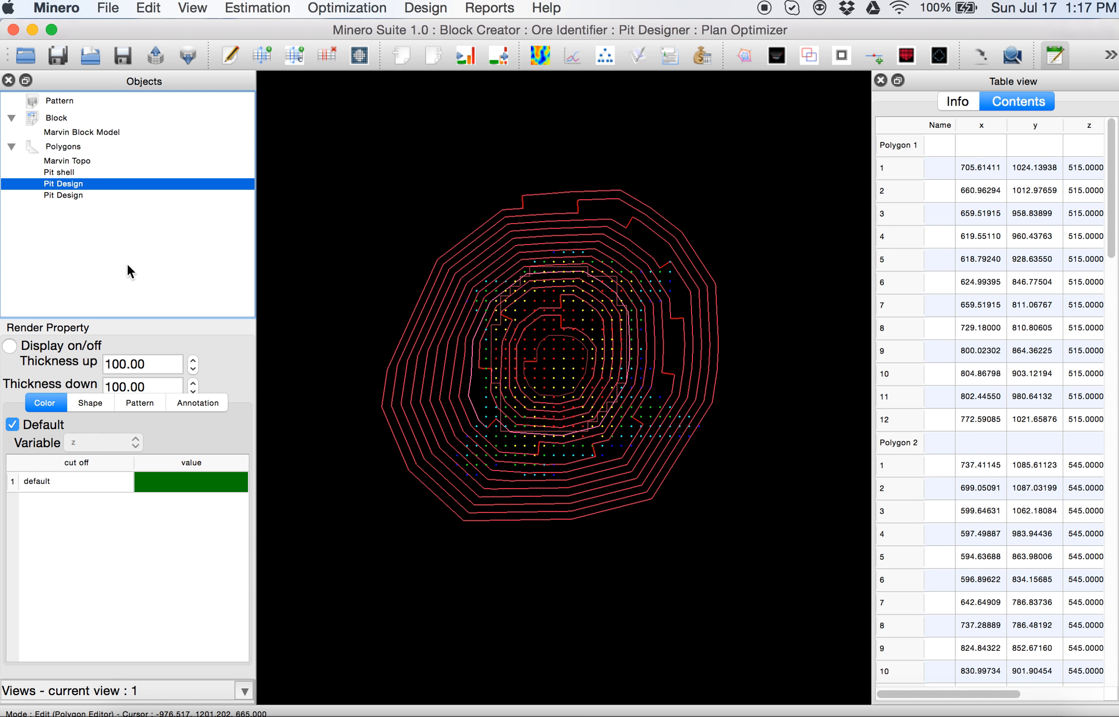
pyautogui.rightClick(101, 185)
pyautogui.click(210, 297)
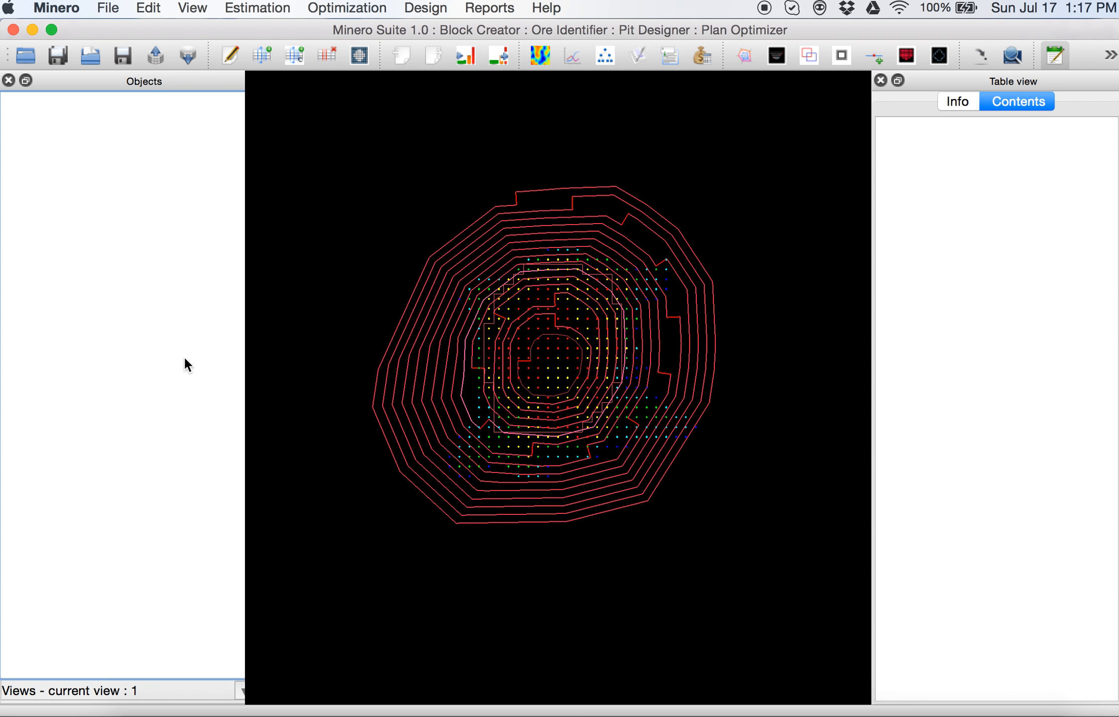
pyautogui.click(90, 186)
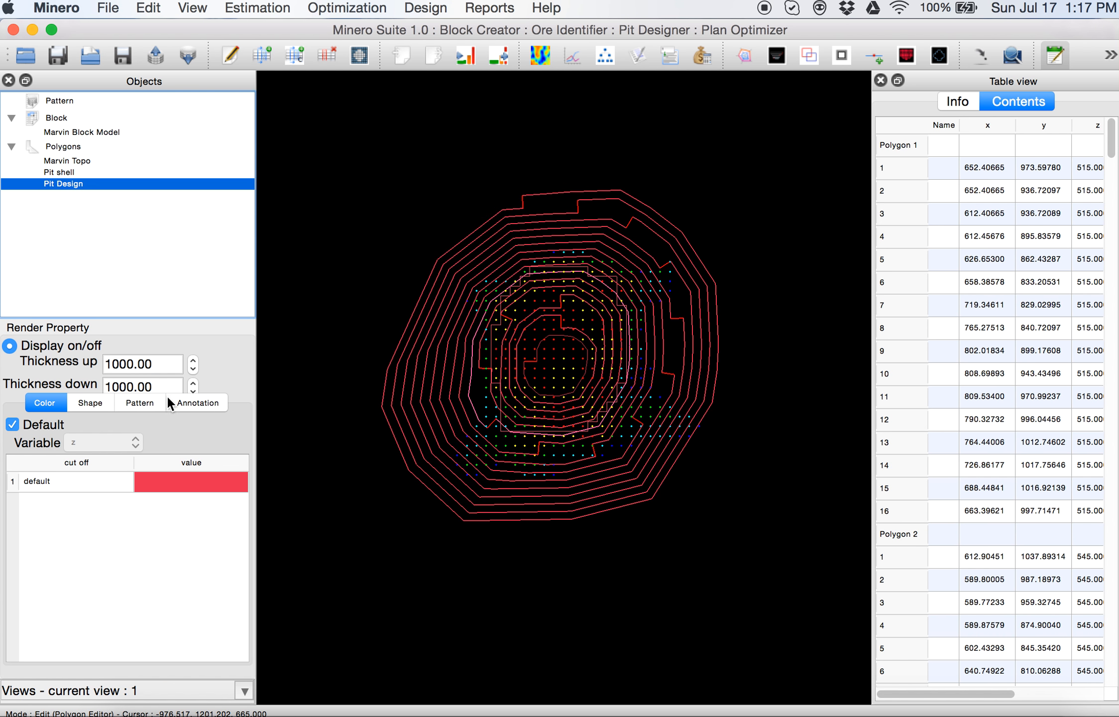
# Change the default colour of the Pit Design polygons to Ao.
pyautogui.click(176, 474)
pyautogui.click(178, 479)
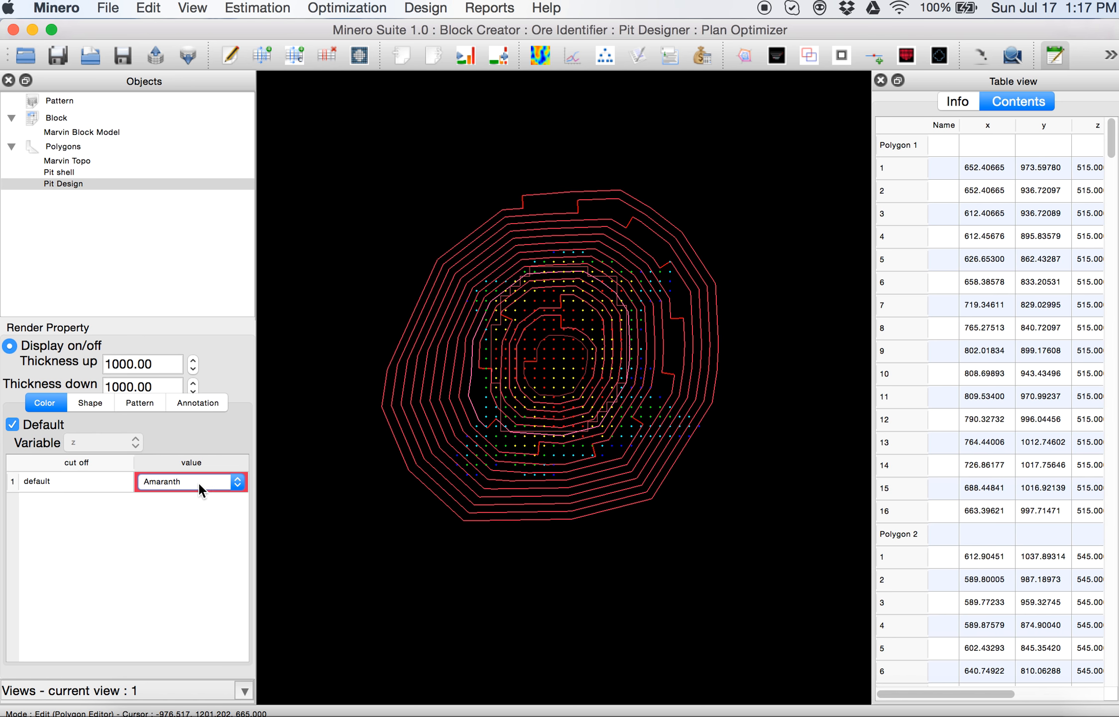
pyautogui.click(199, 482)
pyautogui.click(193, 307)
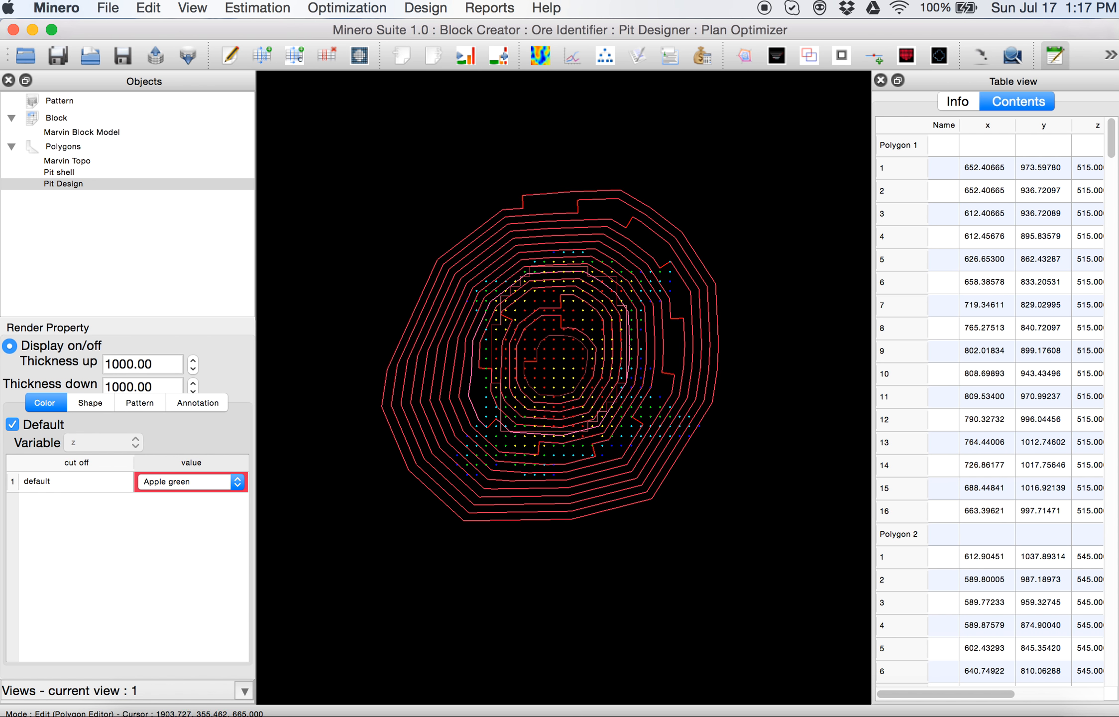
pyautogui.click(178, 487)
pyautogui.click(187, 282)
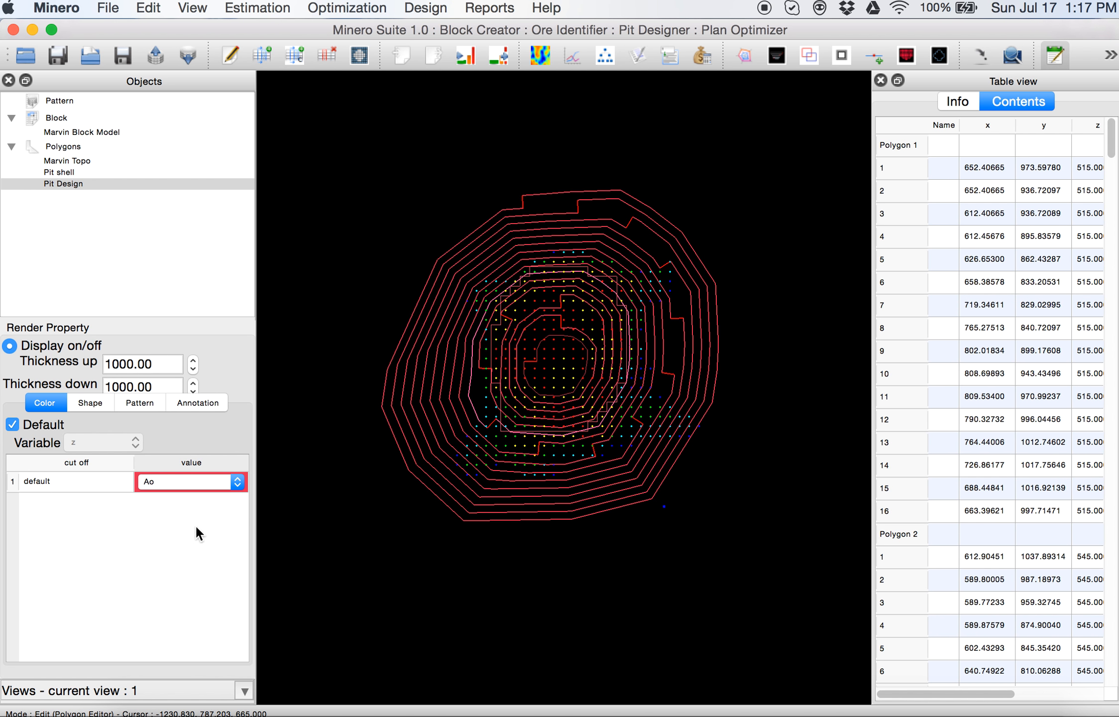
pyautogui.click(189, 482)
pyautogui.click(80, 482)
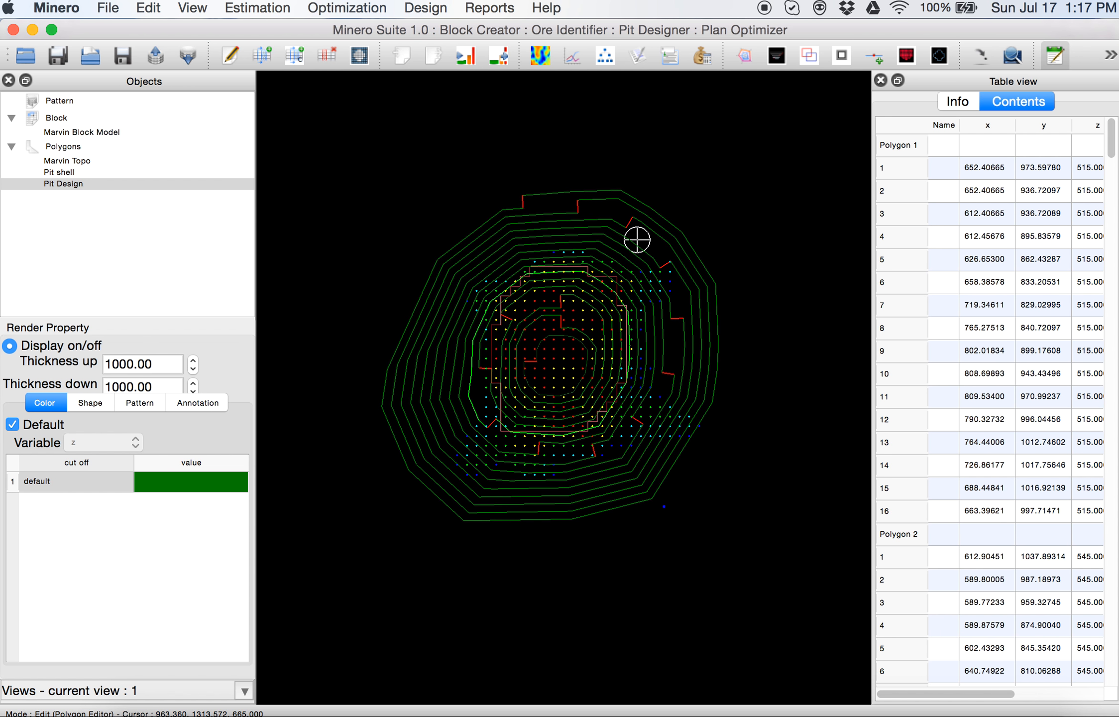
# Step the working level up to 875, comparing each Pit Design bench with the pit shell outline.
pyautogui.press('Up')
pyautogui.press('Up')
pyautogui.press('Up')
pyautogui.press('Up')
pyautogui.press('Up')
pyautogui.press('Up')
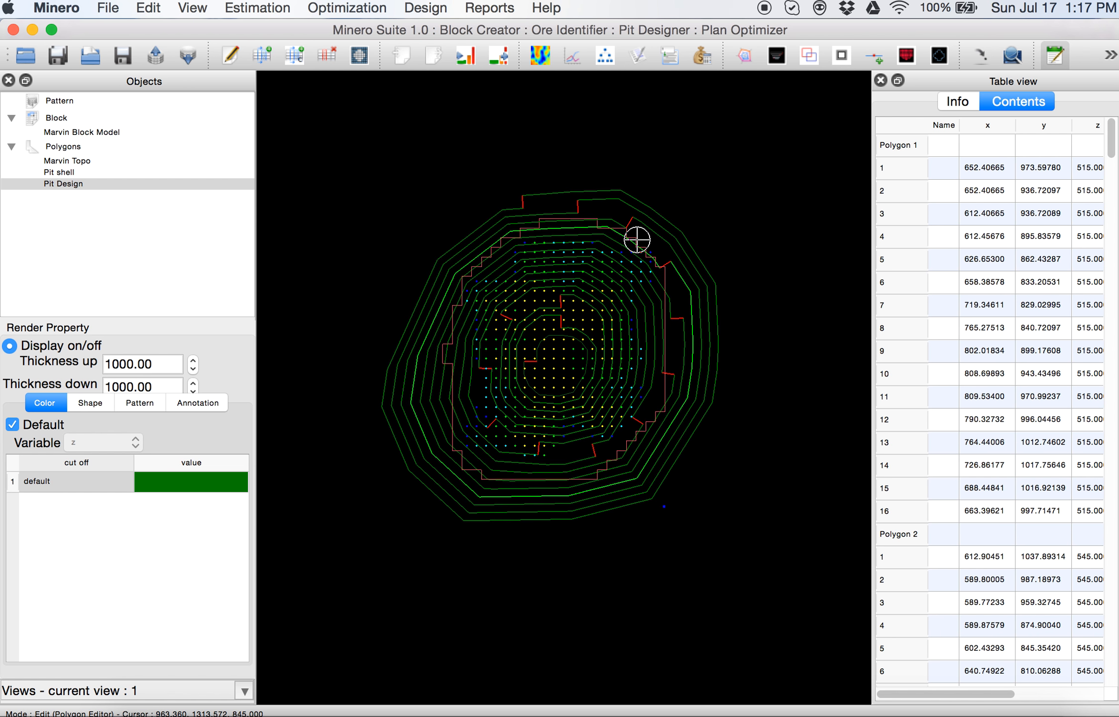
pyautogui.press('Up')
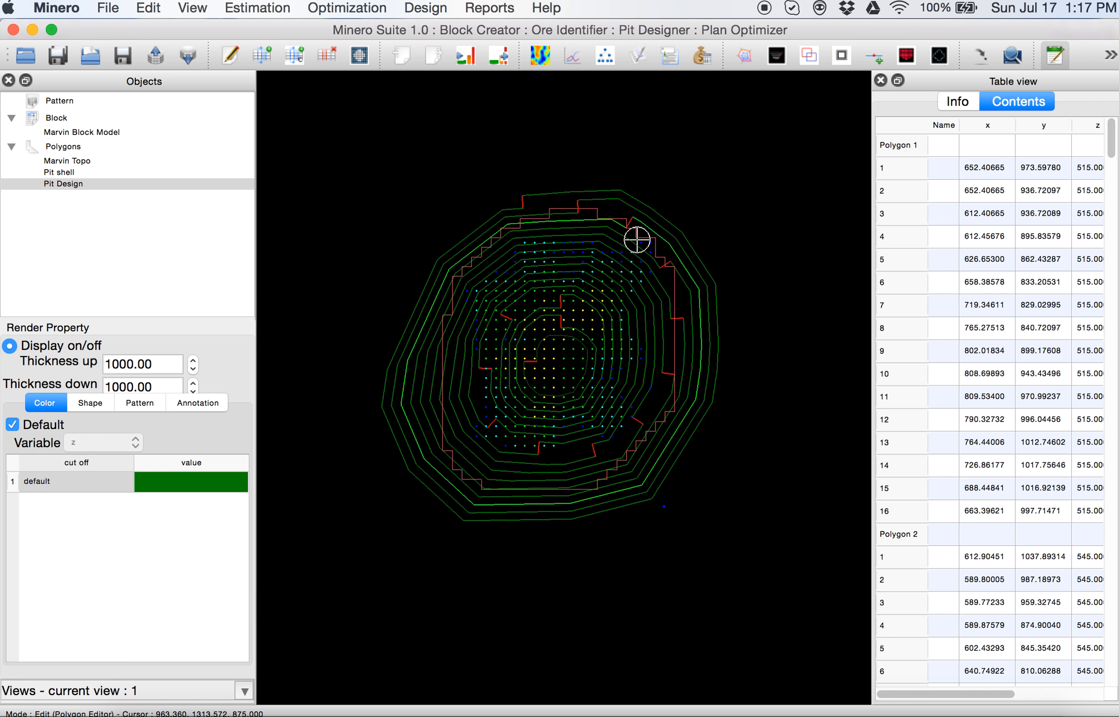
pyautogui.scroll(1, 548, 419)
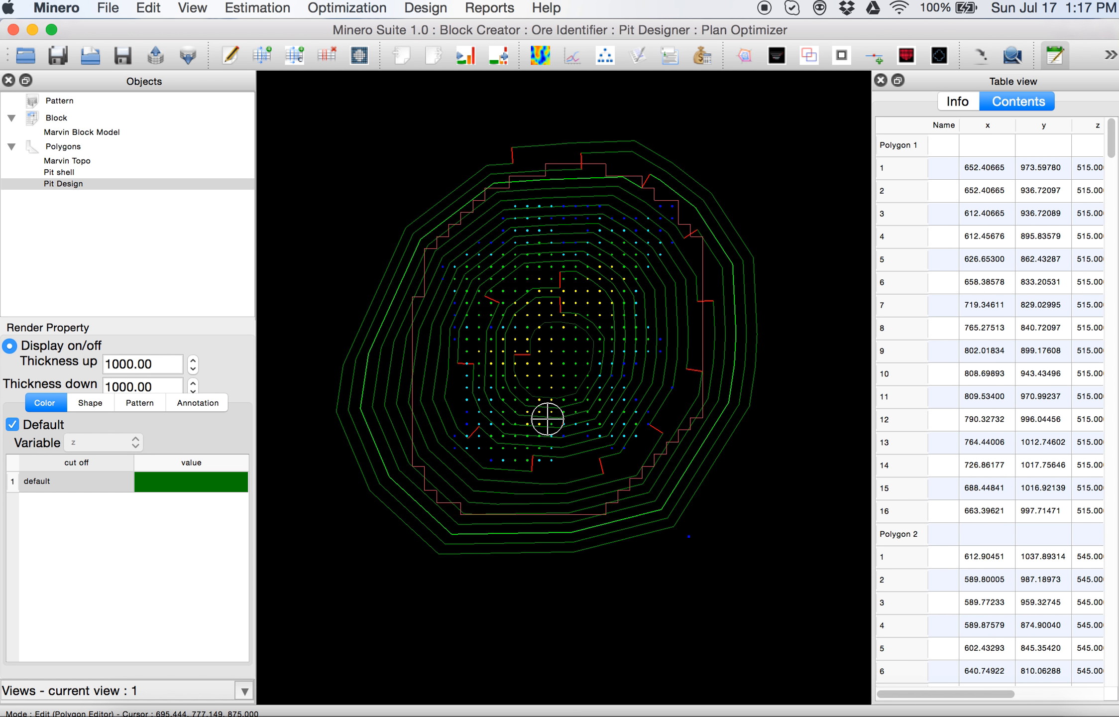
# Step the working level down to 545 to compare the lower benches with the pit shell and ore blocks.
pyautogui.press('Down')
pyautogui.press('Down')
pyautogui.press('Down')
pyautogui.press('Down')
pyautogui.press('Down')
pyautogui.press('Down')
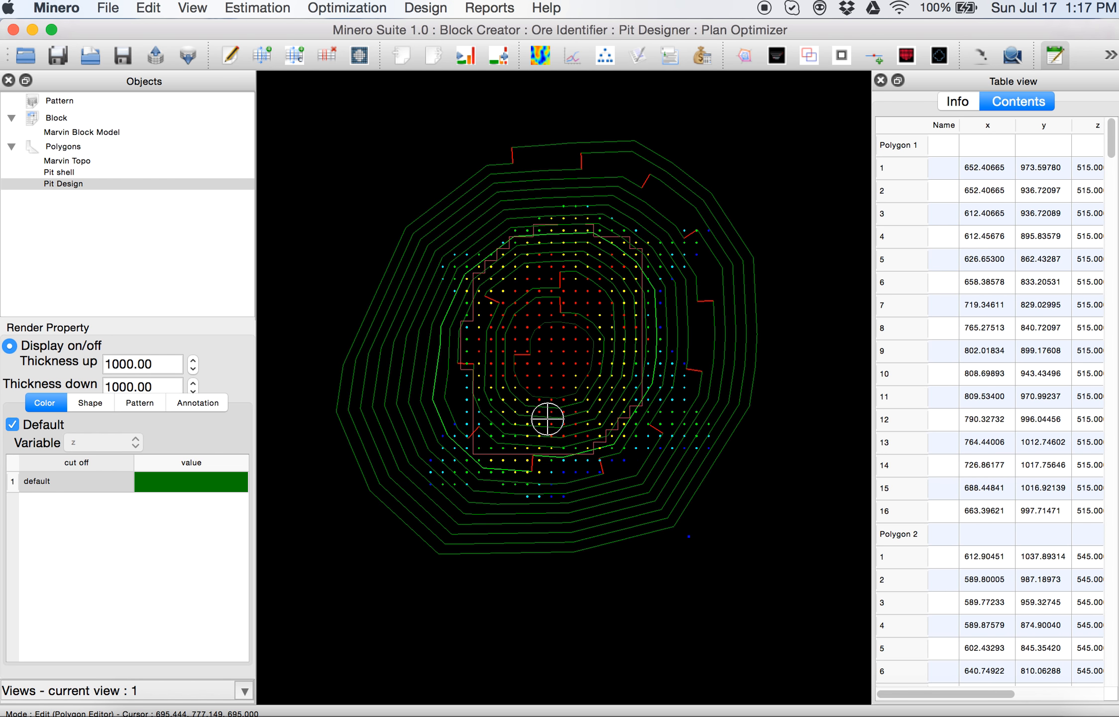
pyautogui.press('Down')
pyautogui.press('Down')
pyautogui.press('Down')
pyautogui.press('Down')
pyautogui.press('Down')
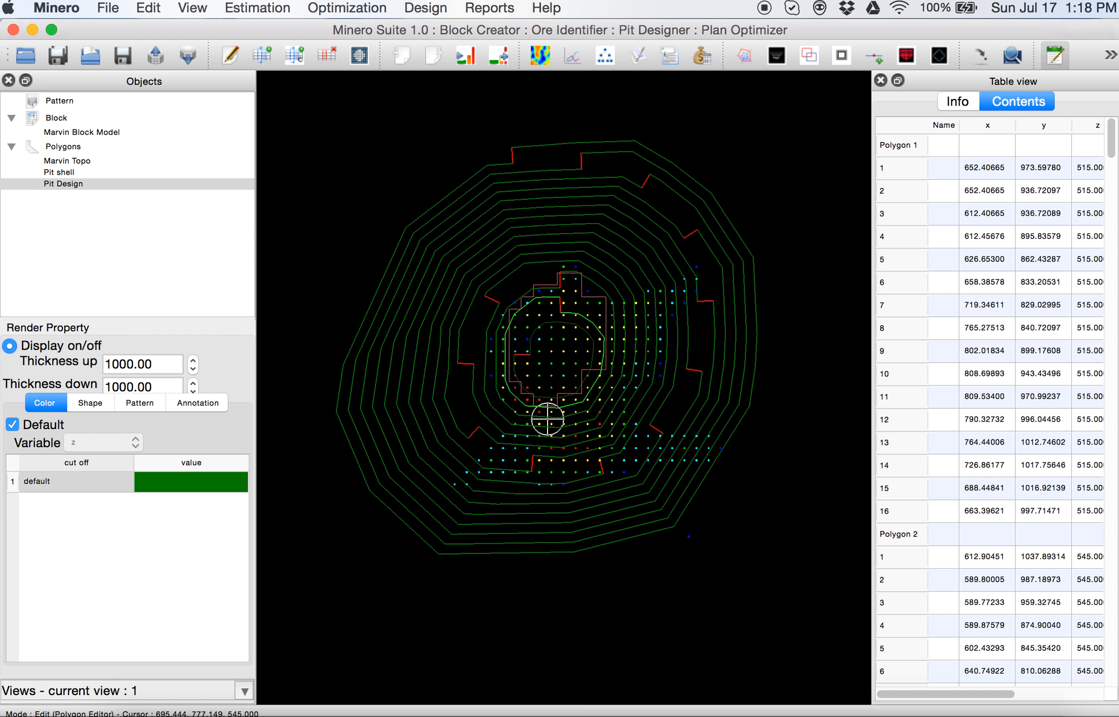
# Step the working level up to 935 to examine the design against the pit shell through the uppermost bench.
pyautogui.press('Up')
pyautogui.press('Up')
pyautogui.press('Up')
pyautogui.press('Up')
pyautogui.press('Up')
pyautogui.press('Up')
pyautogui.press('Up')
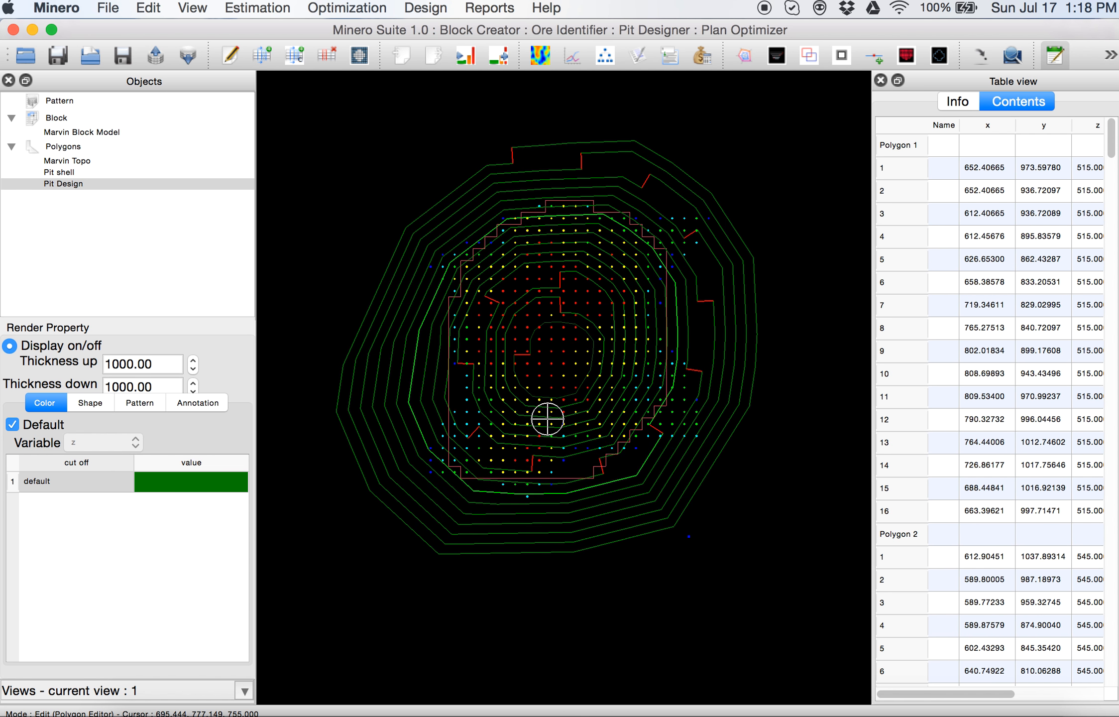
pyautogui.press('Up')
pyautogui.press('Up')
pyautogui.press('Up')
pyautogui.press('Up')
pyautogui.press('Up')
pyautogui.press('Up')
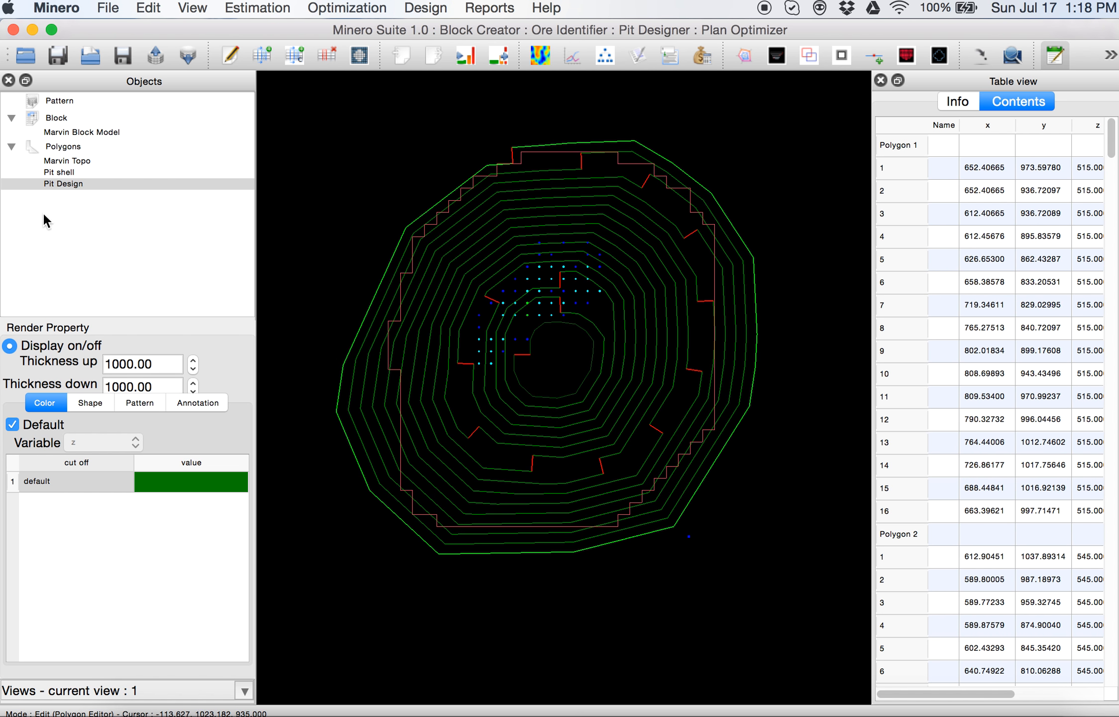
# Display the Marvin Topo polygons over the pit design to examine where they cross it, and hide them again.
pyautogui.click(56, 160)
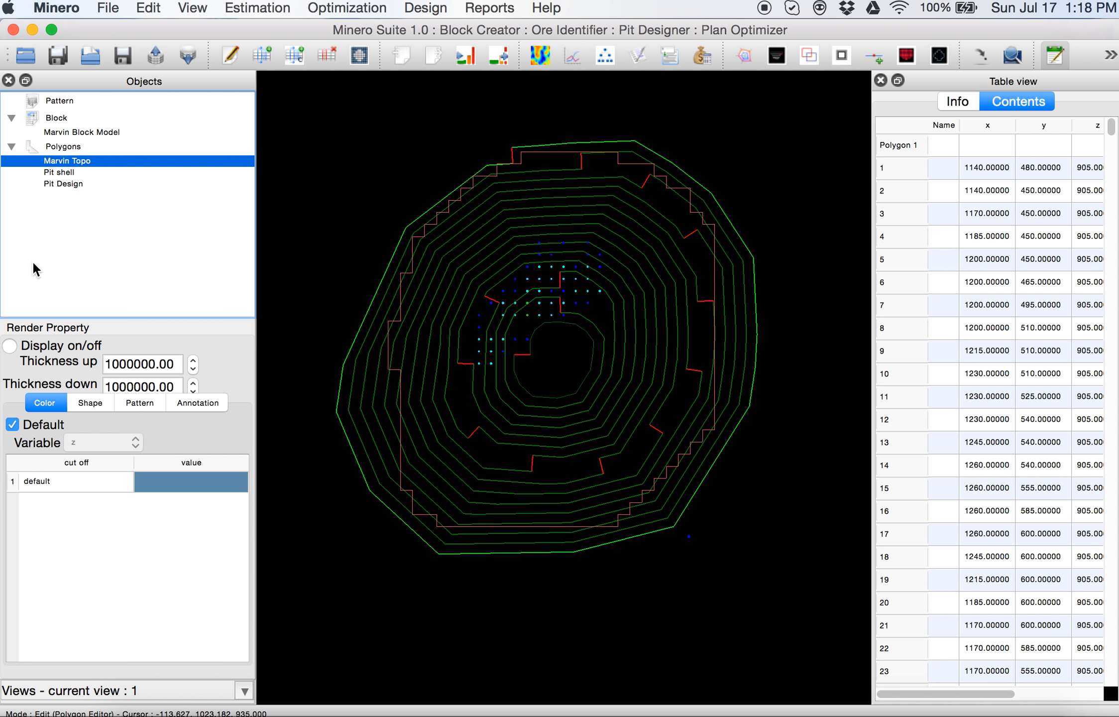
pyautogui.click(10, 346)
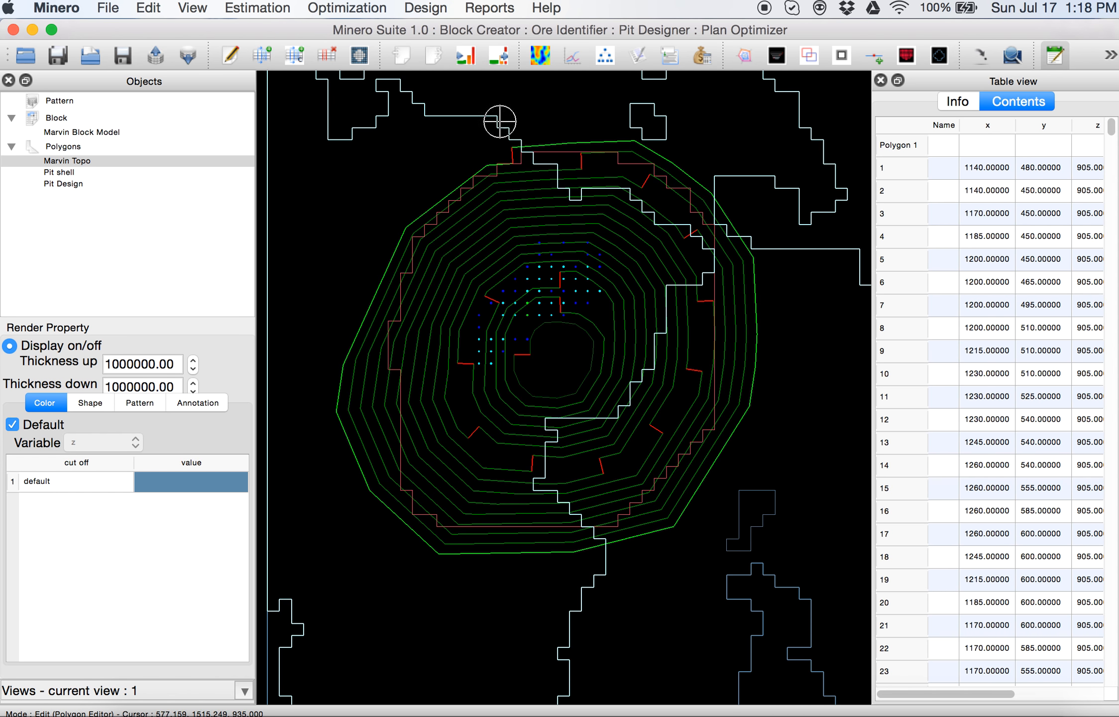
pyautogui.scroll(-3, 641, 299)
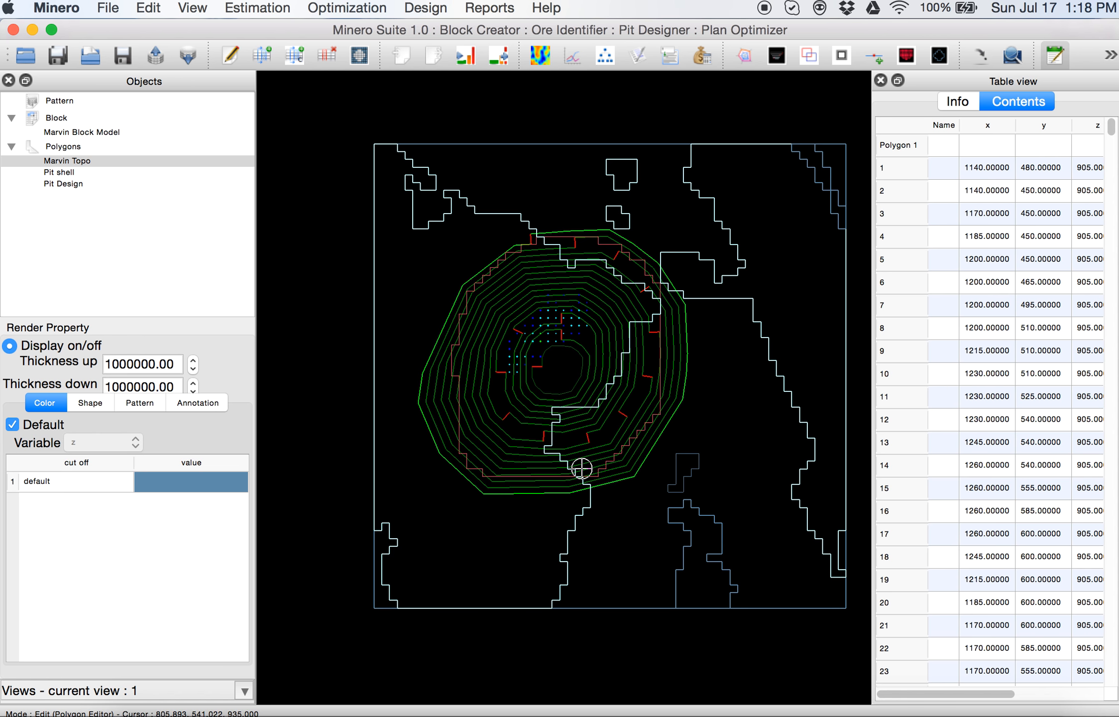
pyautogui.moveTo(613, 485); pyautogui.dragTo(599, 442, button='middle')
pyautogui.moveTo(588, 315); pyautogui.dragTo(580, 420, button='middle')
pyautogui.scroll(2, 540, 417)
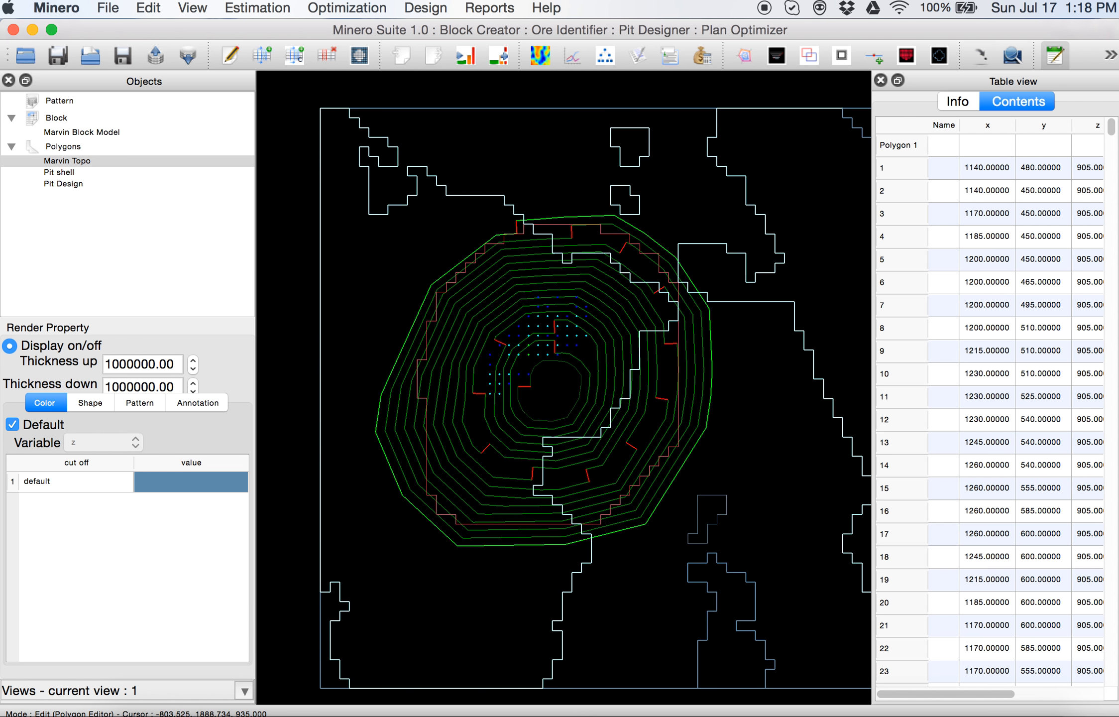
pyautogui.click(9, 346)
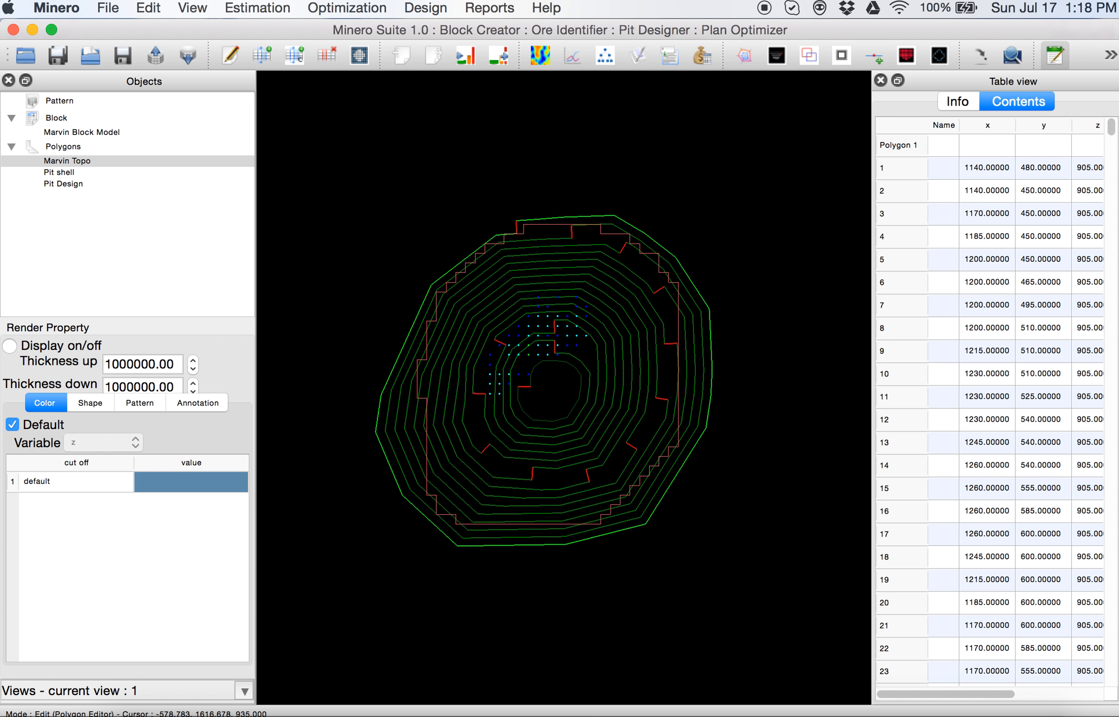
# Hide the Pit shell polygons and step the working level down to 815 to review the pit design alone.
pyautogui.click(79, 172)
pyautogui.click(34, 350)
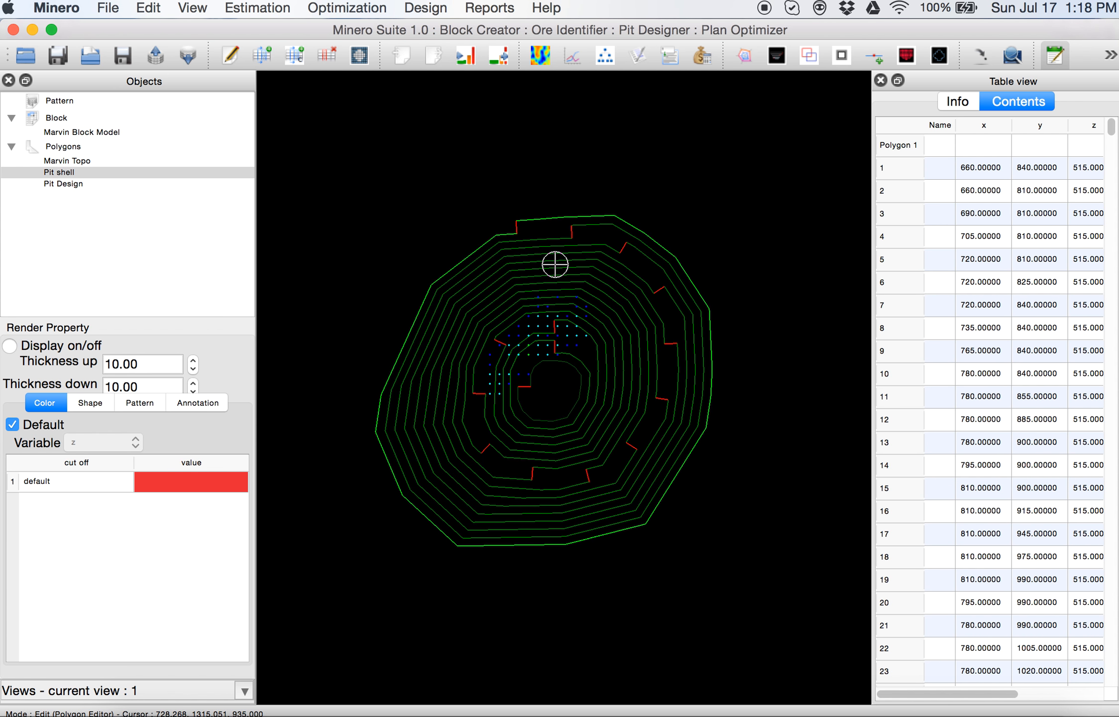
pyautogui.scroll(3, 554, 265)
pyautogui.scroll(-3, 555, 265)
pyautogui.scroll(2, 556, 264)
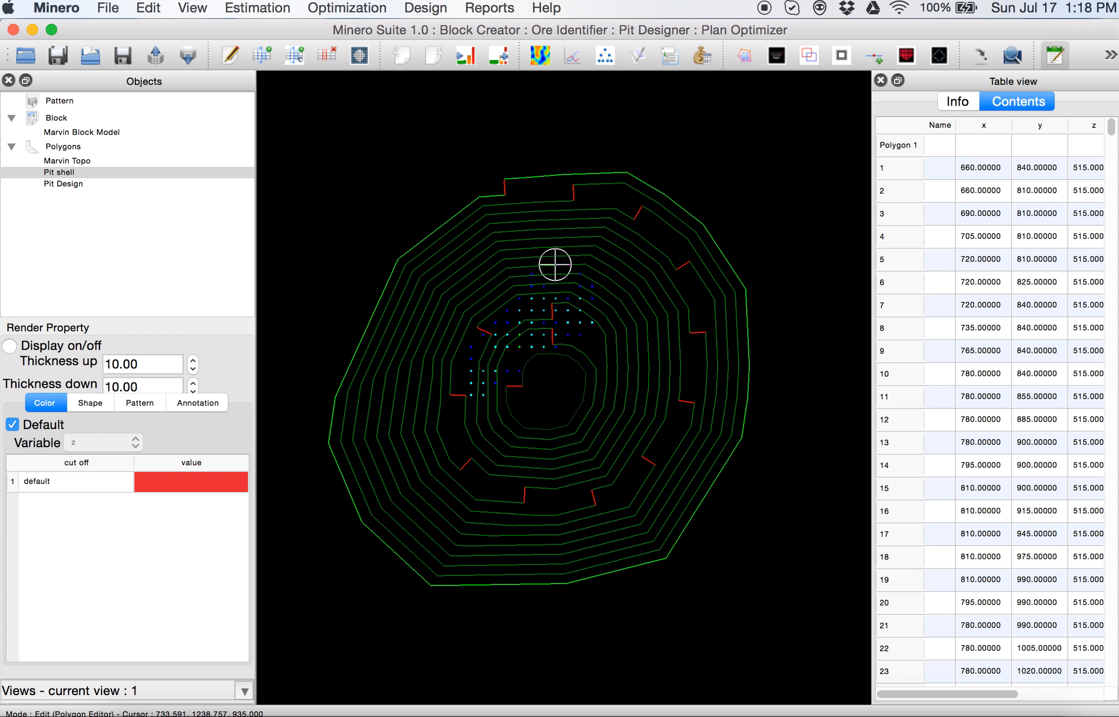
pyautogui.press('Down')
pyautogui.press('Down')
pyautogui.press('Down')
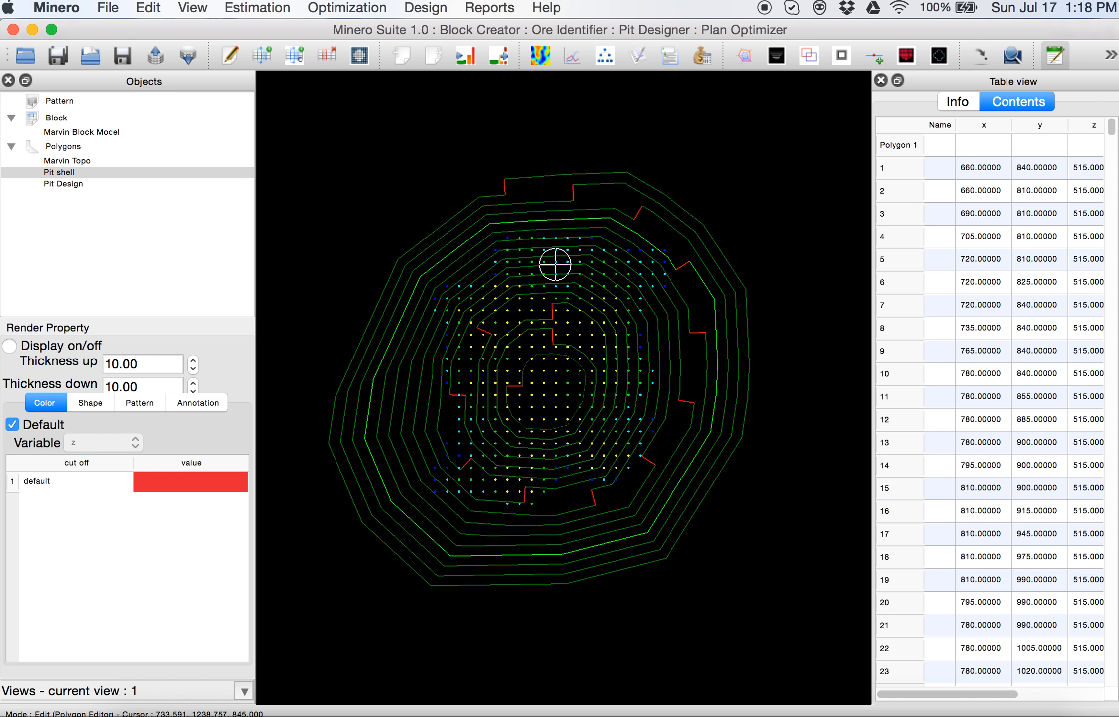
pyautogui.press('Down')
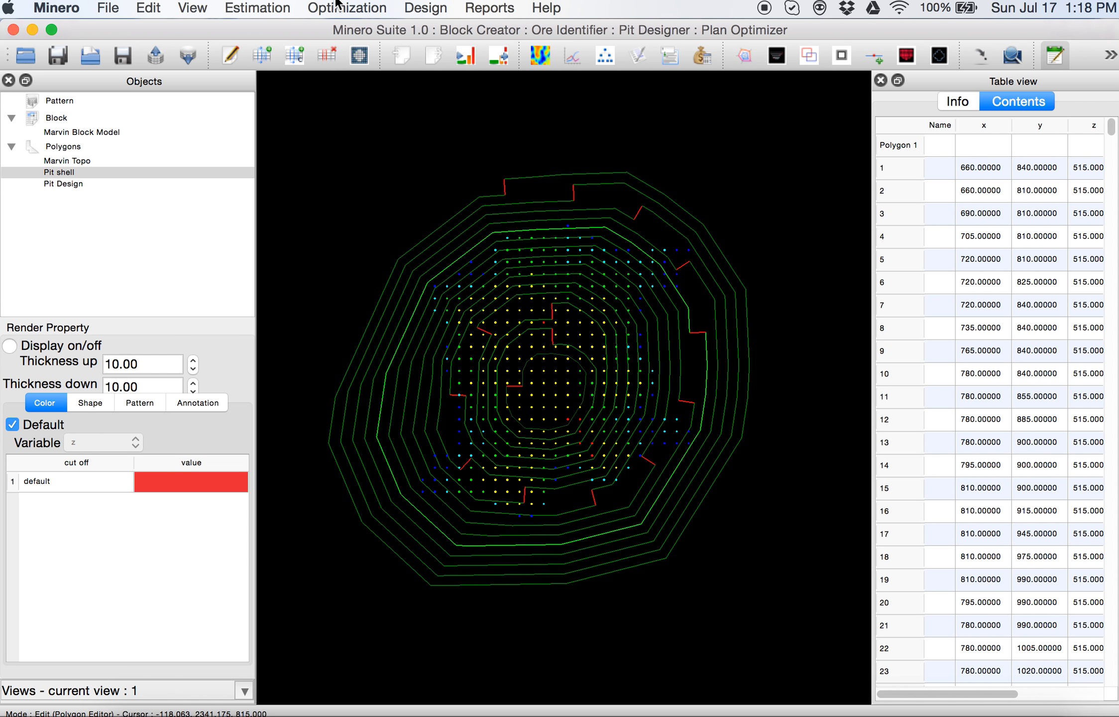
# Try to generate toes and crests from the Marvin Topo polygons as a pit with bench height 30 and face angle 60.
pyautogui.click(426, 8)
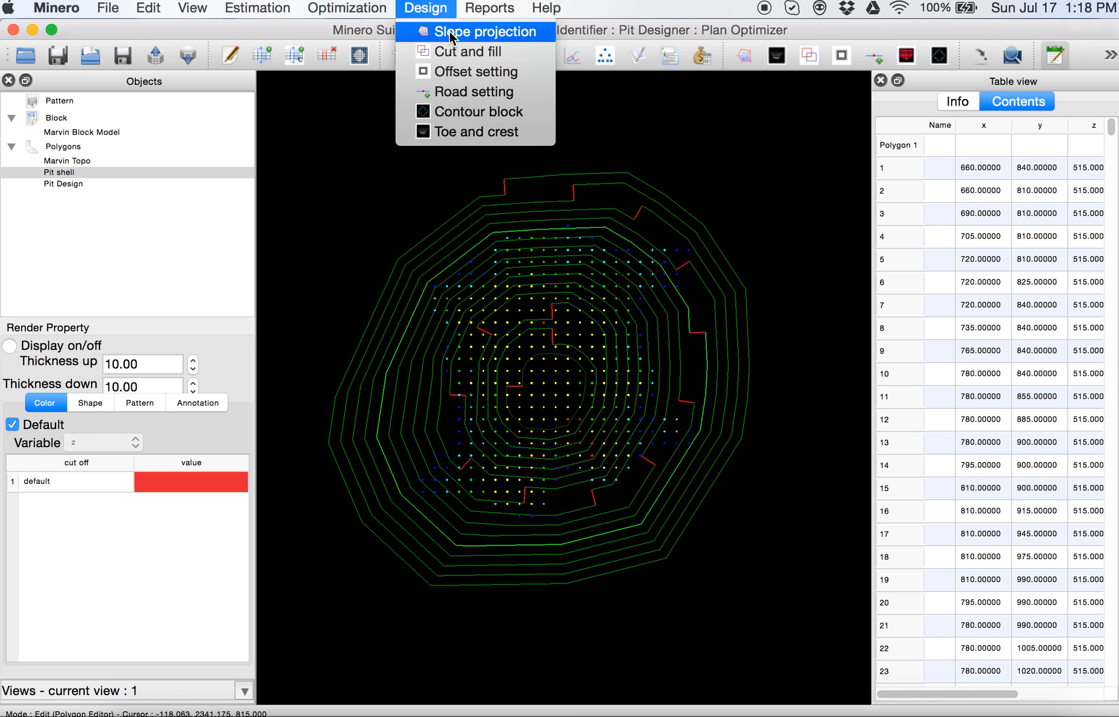
pyautogui.click(484, 131)
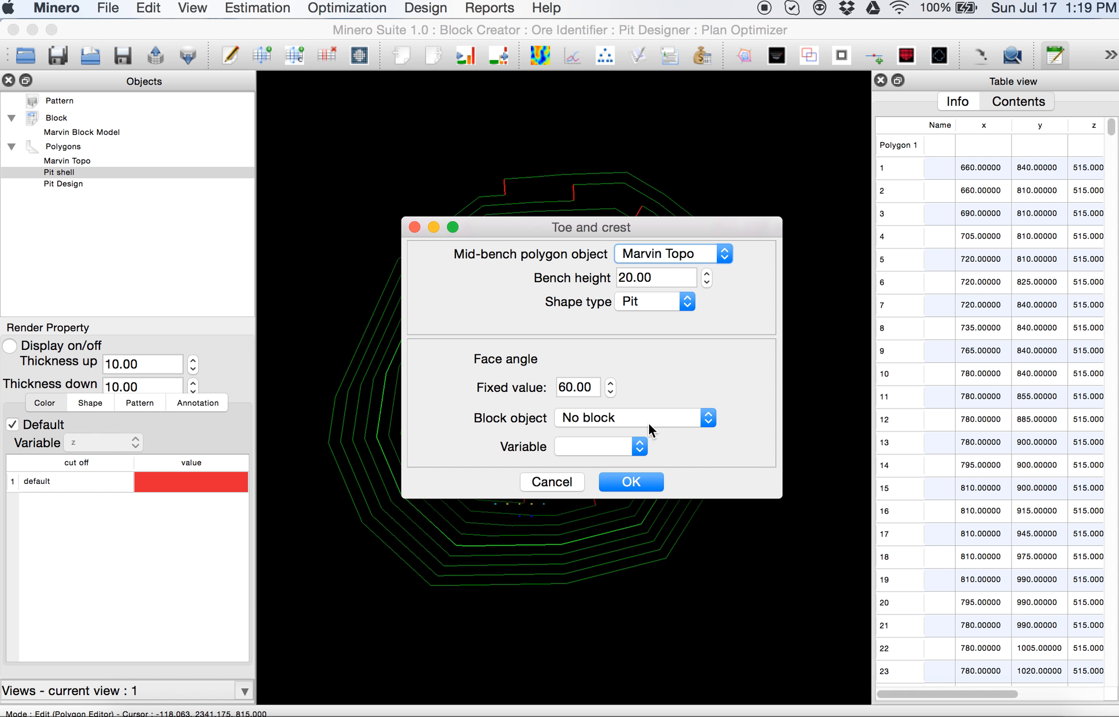
pyautogui.click(594, 387)
pyautogui.moveTo(594, 387); pyautogui.dragTo(543, 387)
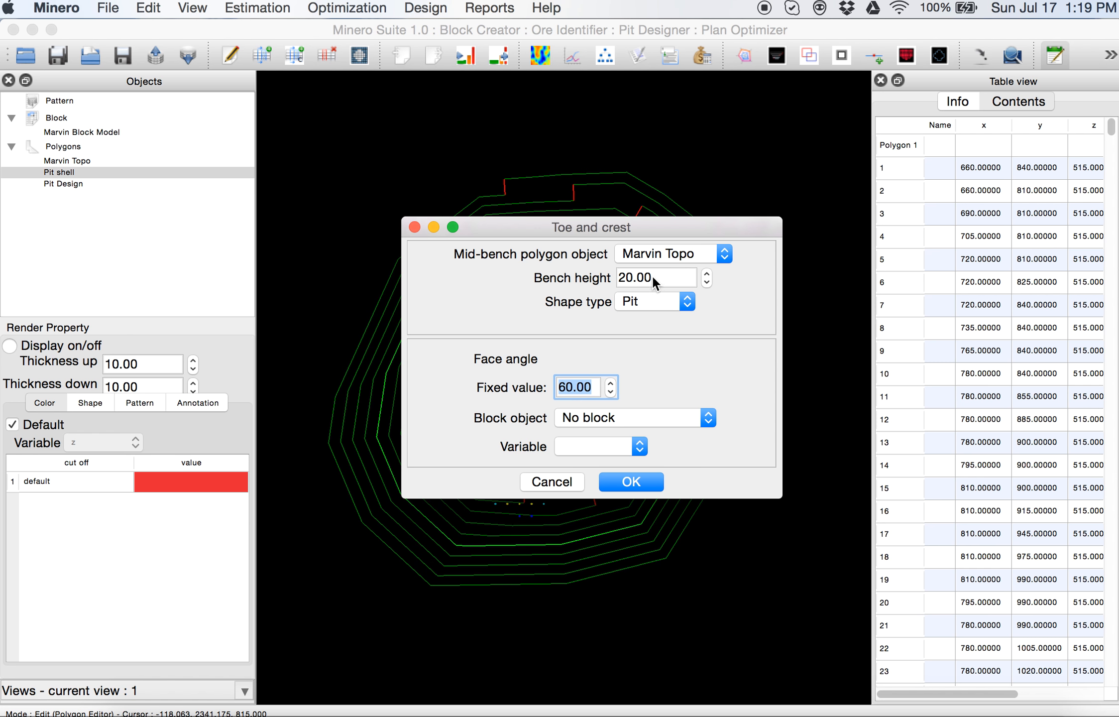
pyautogui.moveTo(642, 281); pyautogui.dragTo(574, 280)
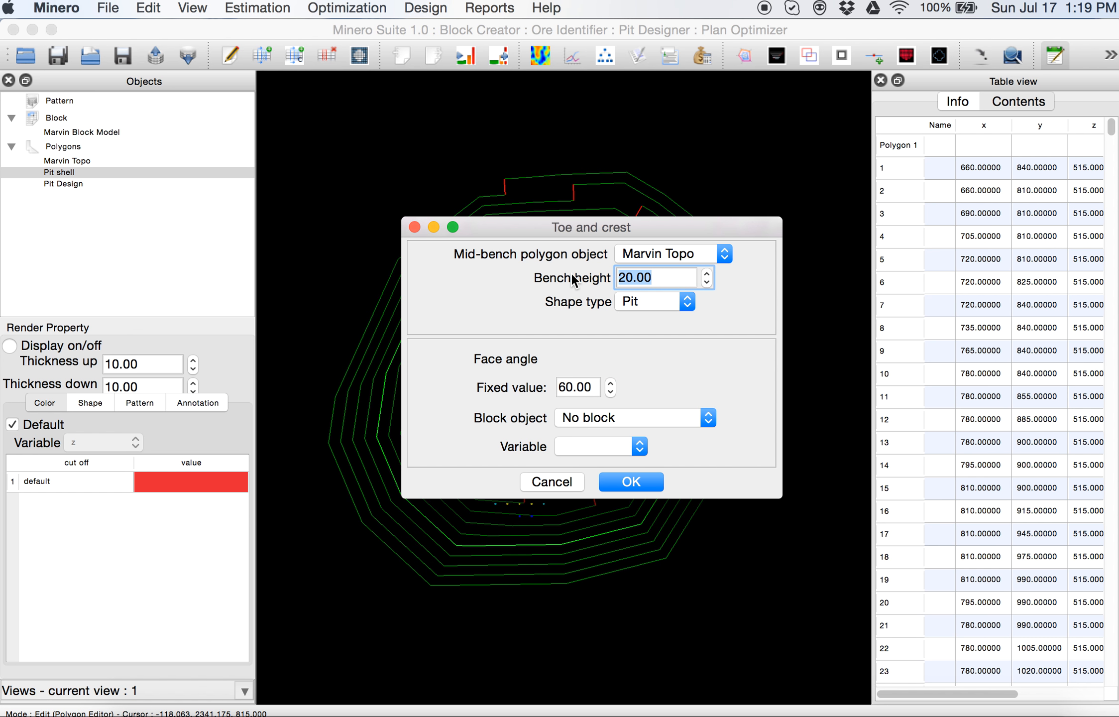
pyautogui.write('30')
pyautogui.moveTo(590, 229); pyautogui.dragTo(329, 82)
pyautogui.click(374, 335)
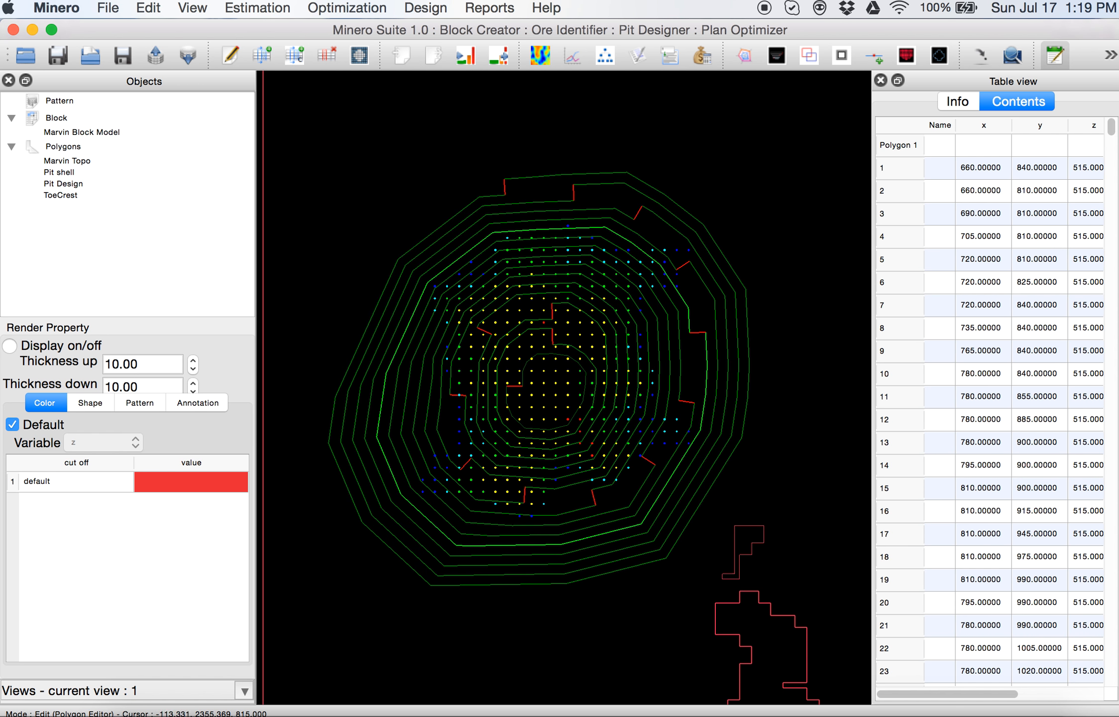
# Remove the ToeCrest object generated from the Marvin Topo polygons.
pyautogui.click(51, 195)
pyautogui.rightClick(50, 196)
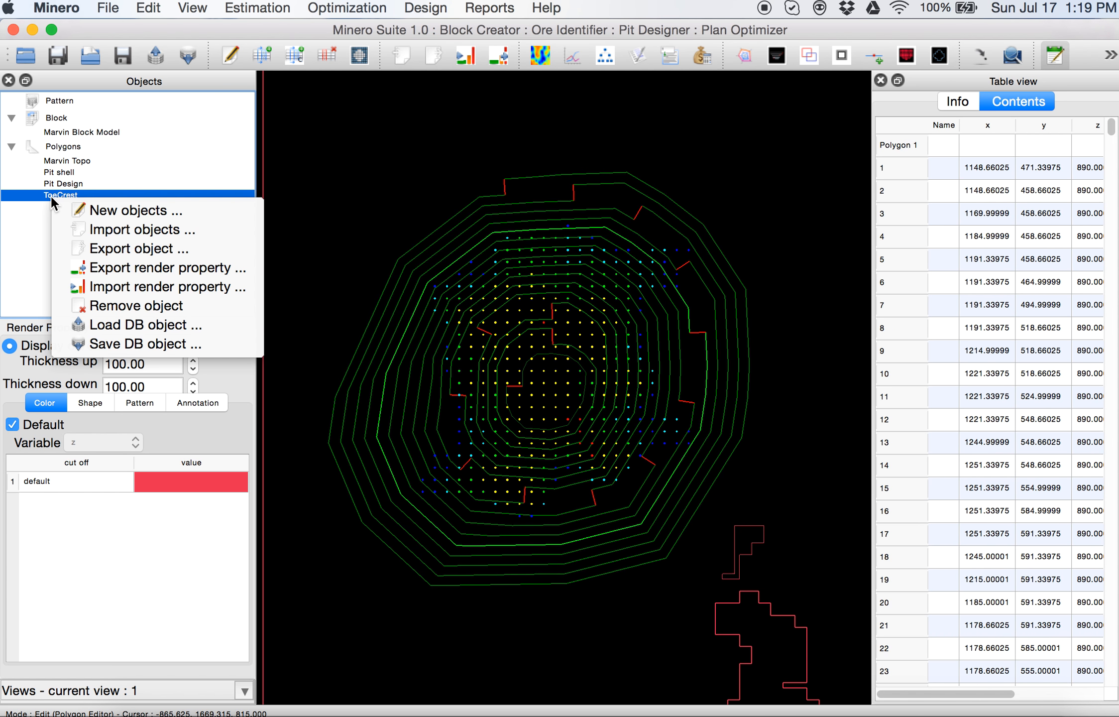
pyautogui.click(113, 303)
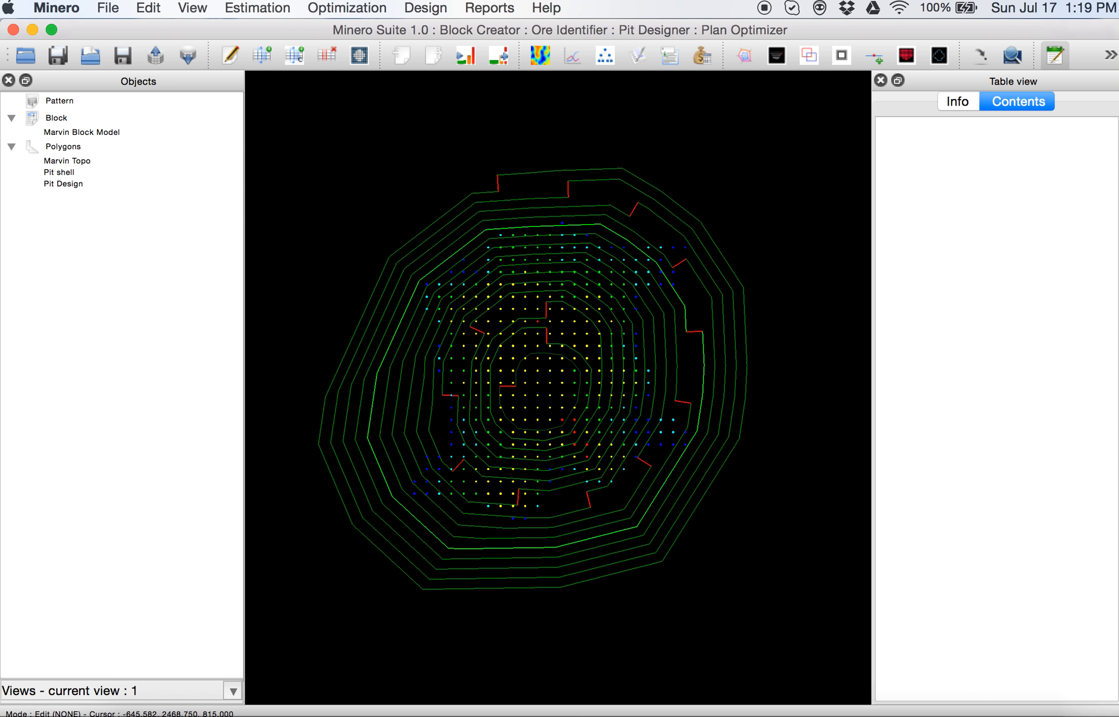
# Generate toes and crests from the mid-bench Pit Design polygons as a pit with bench height 30 and fixed face angle 60.
pyautogui.click(413, 8)
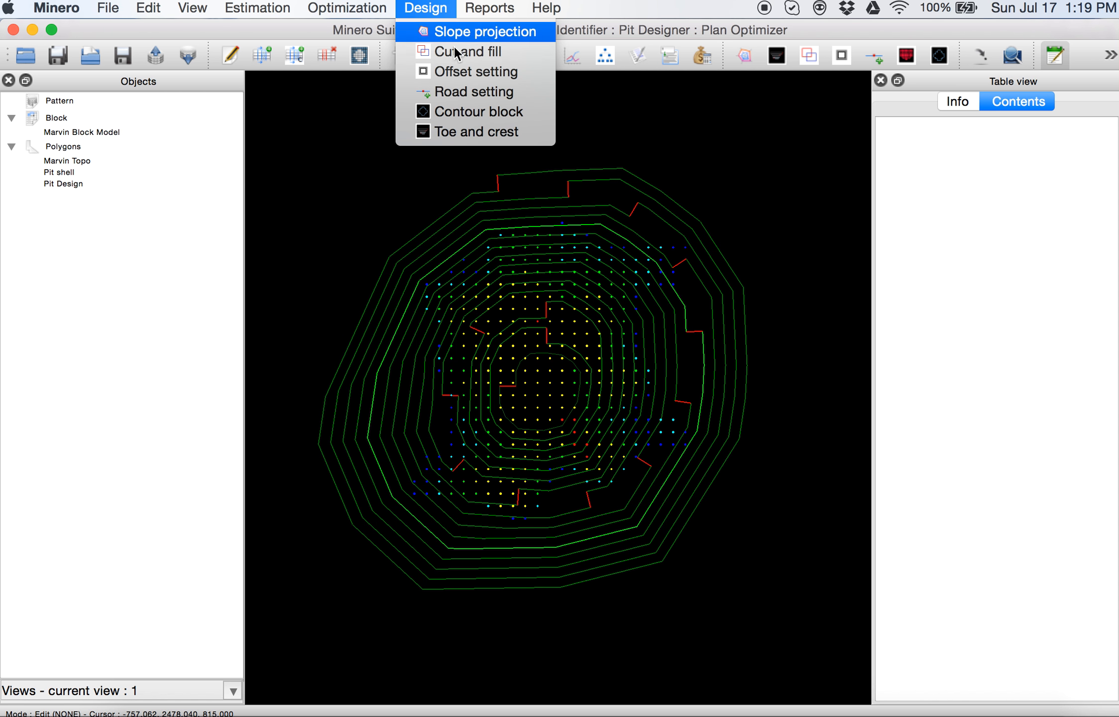
pyautogui.click(479, 132)
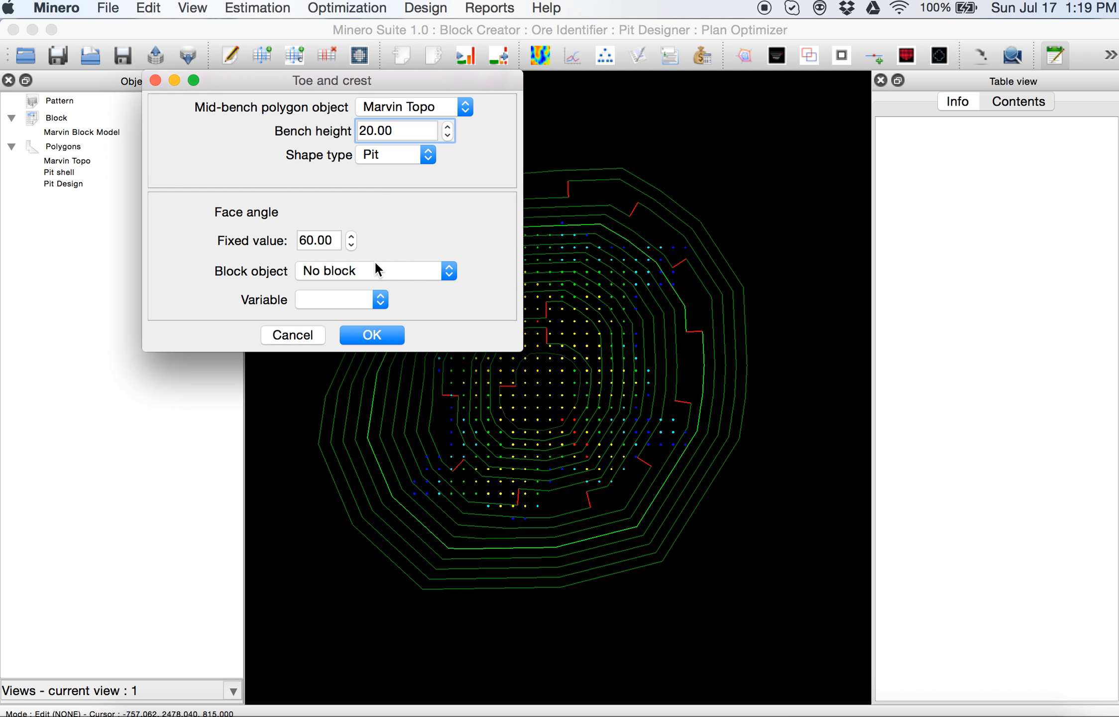
pyautogui.tripleClick(423, 134)
pyautogui.write('30')
pyautogui.click(422, 111)
pyautogui.click(421, 111)
pyautogui.click(422, 106)
pyautogui.click(417, 134)
pyautogui.click(423, 105)
pyautogui.click(473, 118)
pyautogui.click(377, 334)
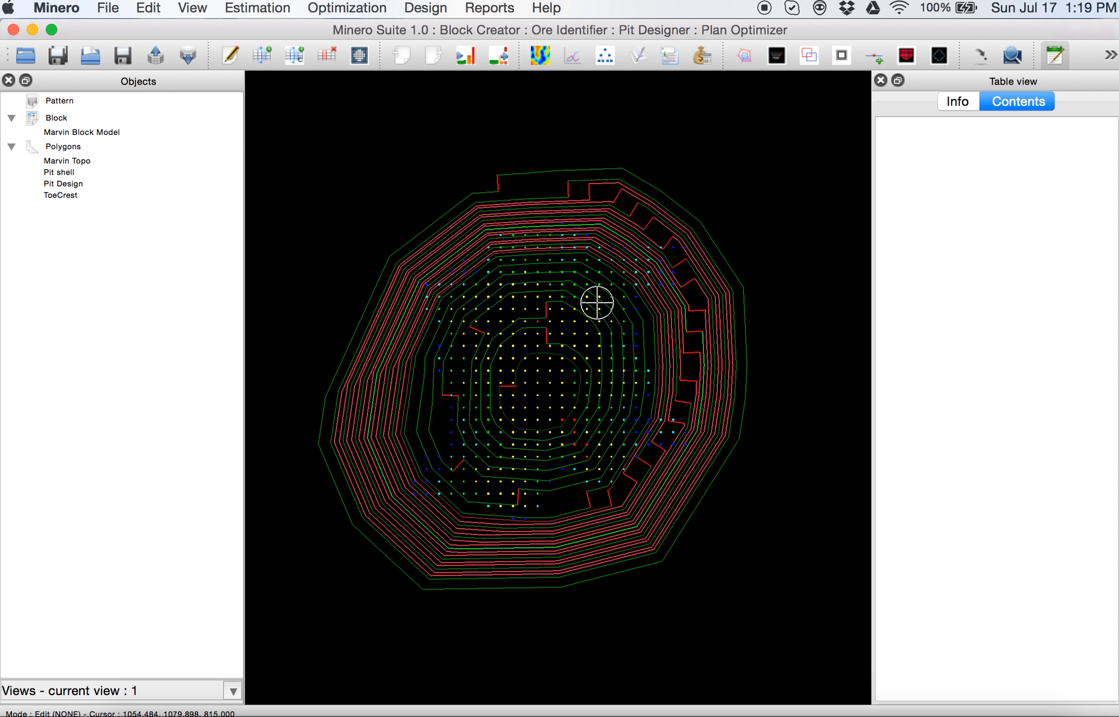
# Set the ToeCrest object's display thickness to 1000 both down and up.
pyautogui.click(93, 197)
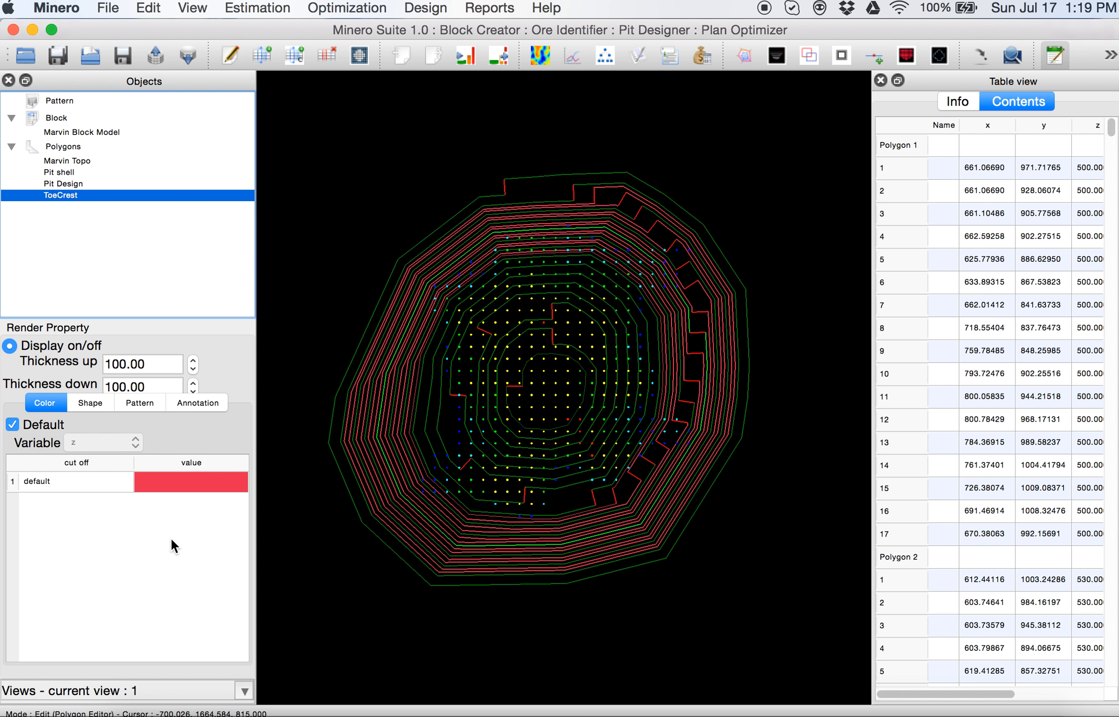
pyautogui.click(128, 388)
pyautogui.write('0')
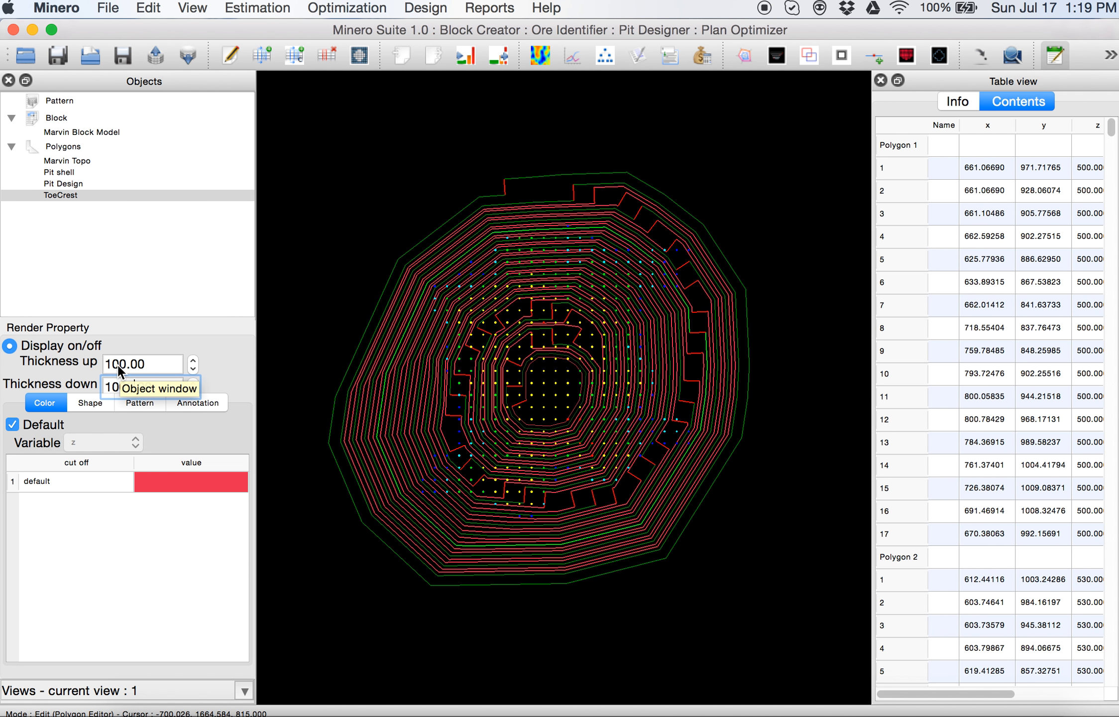
pyautogui.click(127, 364)
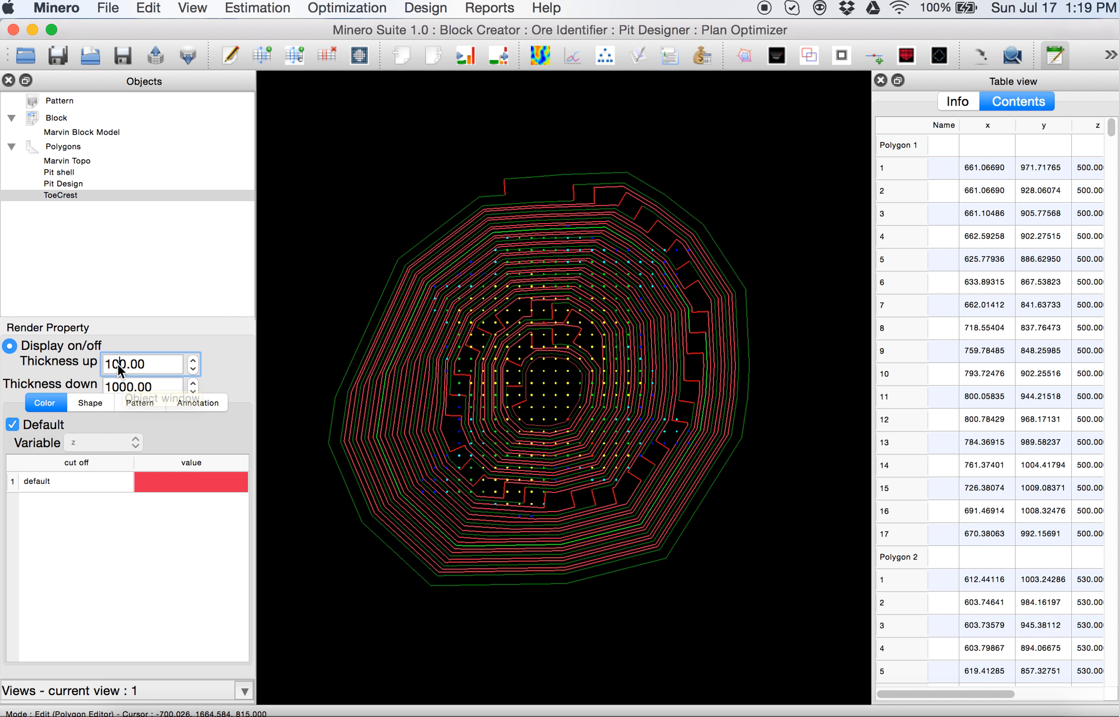
pyautogui.write('0')
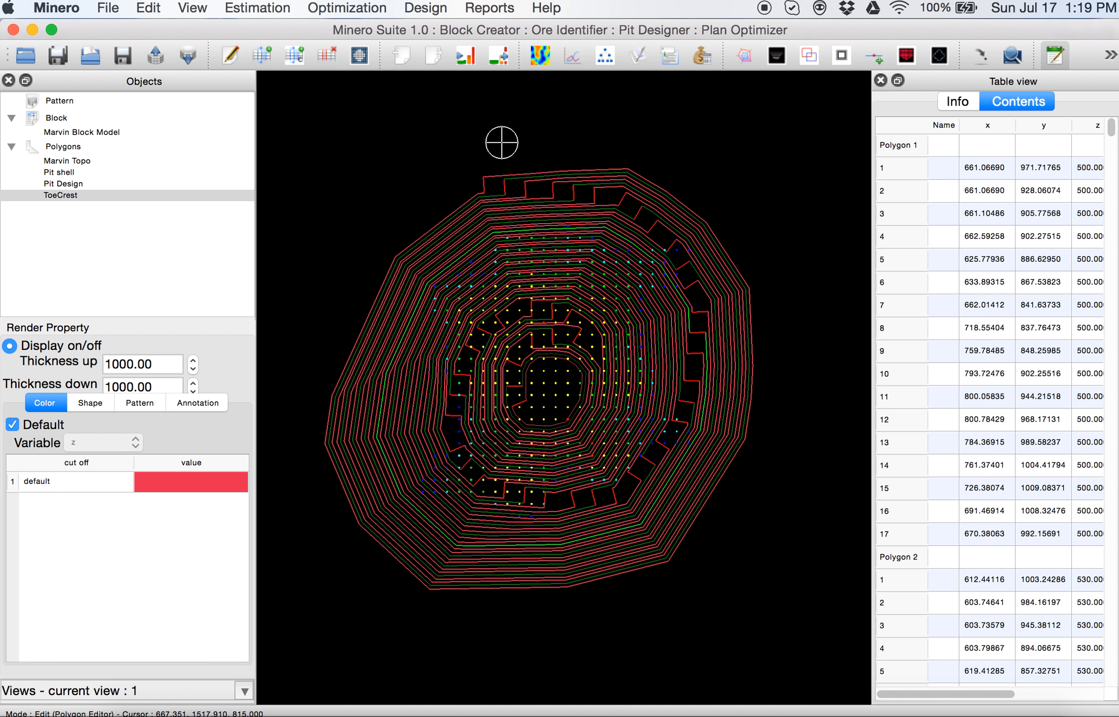
# Step the working level up to 935 and back to 875 to examine the toes and crests around the benches and road.
pyautogui.scroll(5, 498, 135)
pyautogui.scroll(-3, 519, 112)
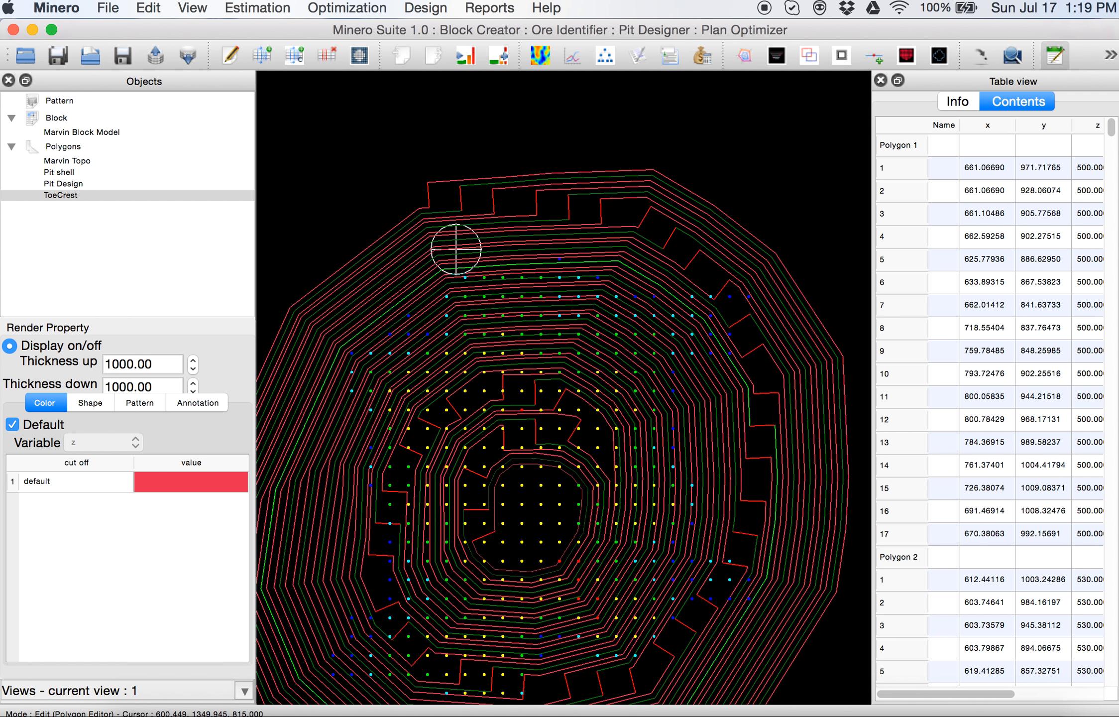
pyautogui.press('Up')
pyautogui.press('Up')
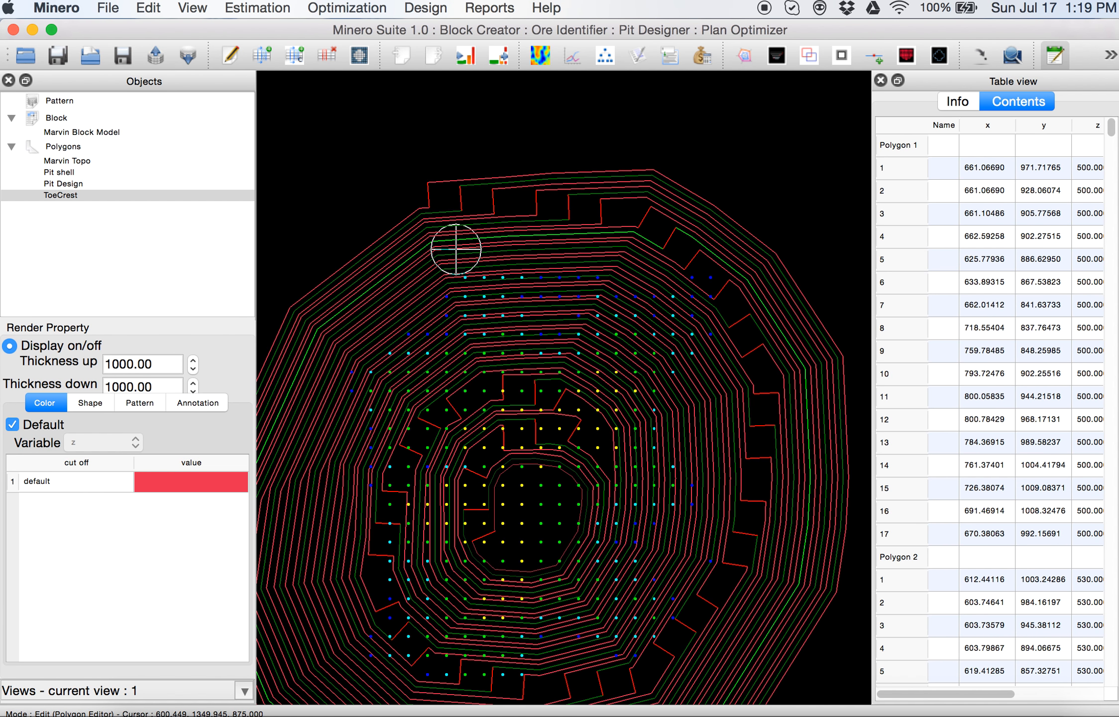
pyautogui.press('Up')
pyautogui.press('Up')
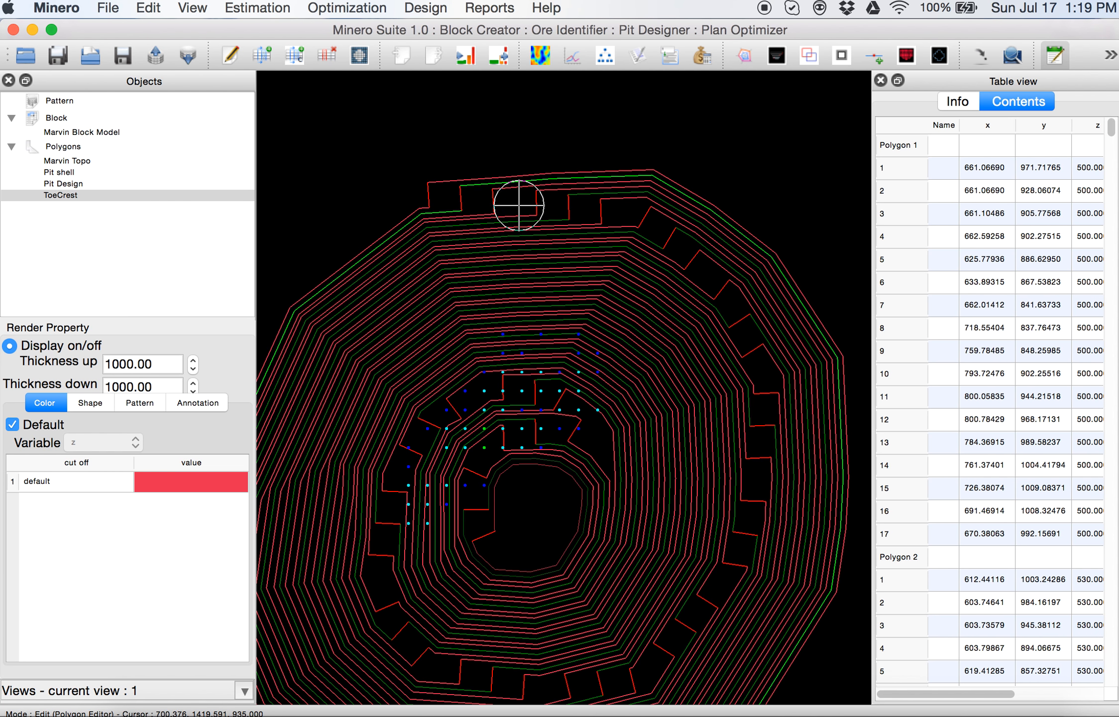
pyautogui.press('Down')
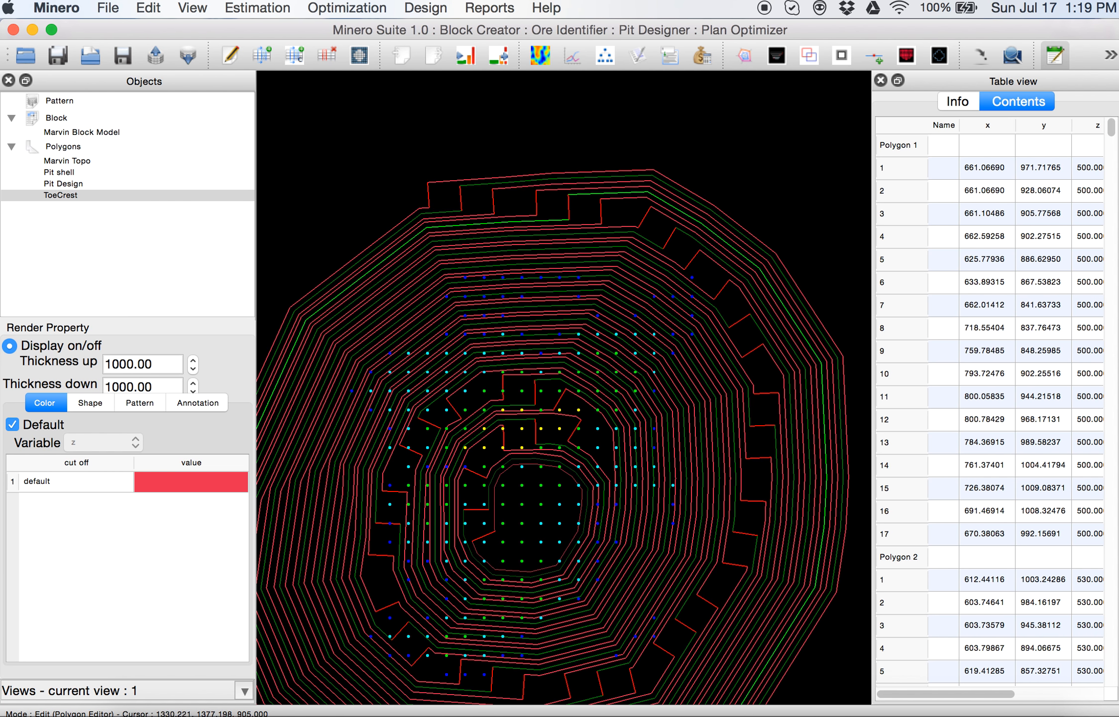
pyautogui.scroll(1, 621, 210)
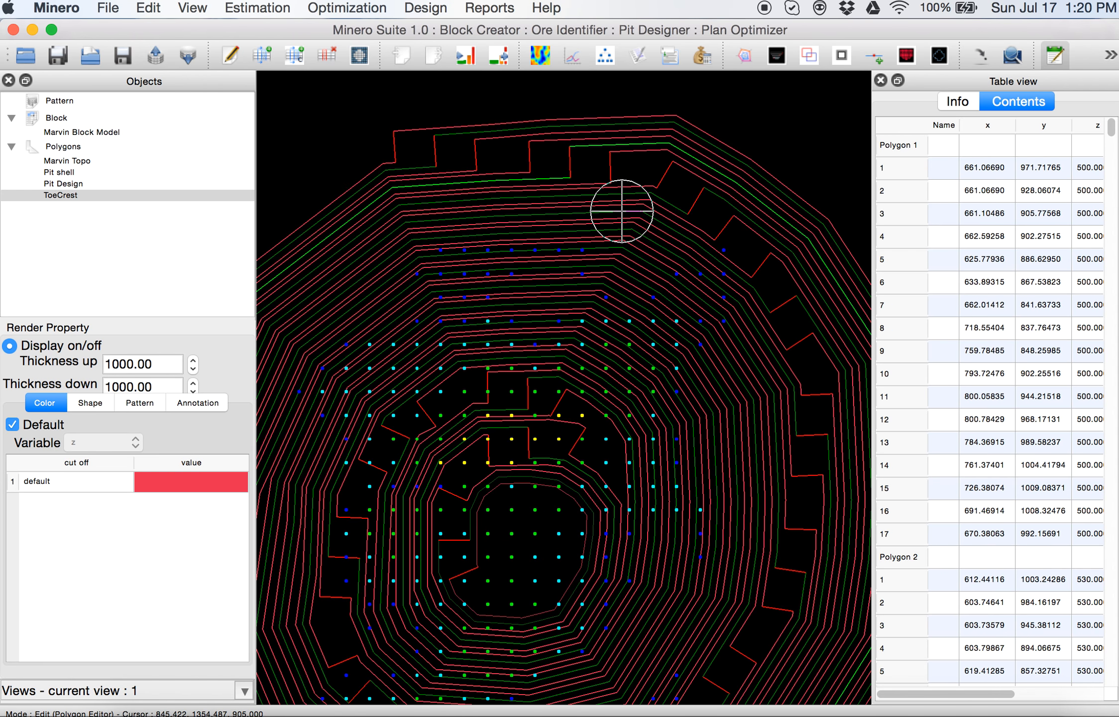
pyautogui.scroll(-2, 621, 210)
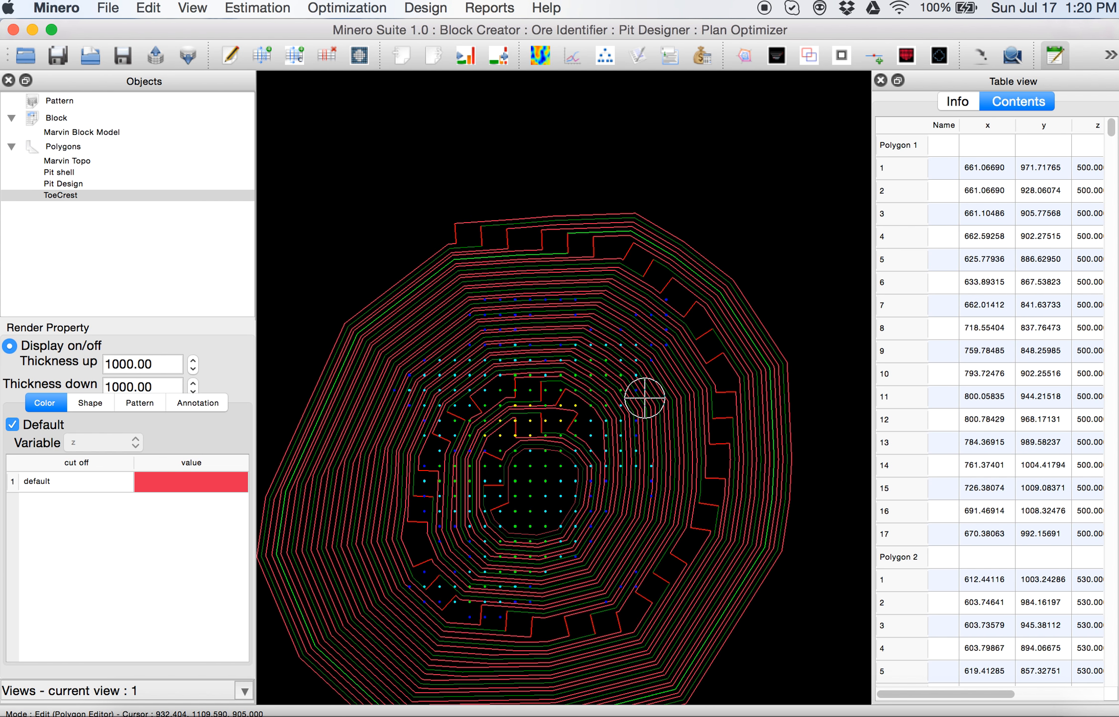
pyautogui.press('Down')
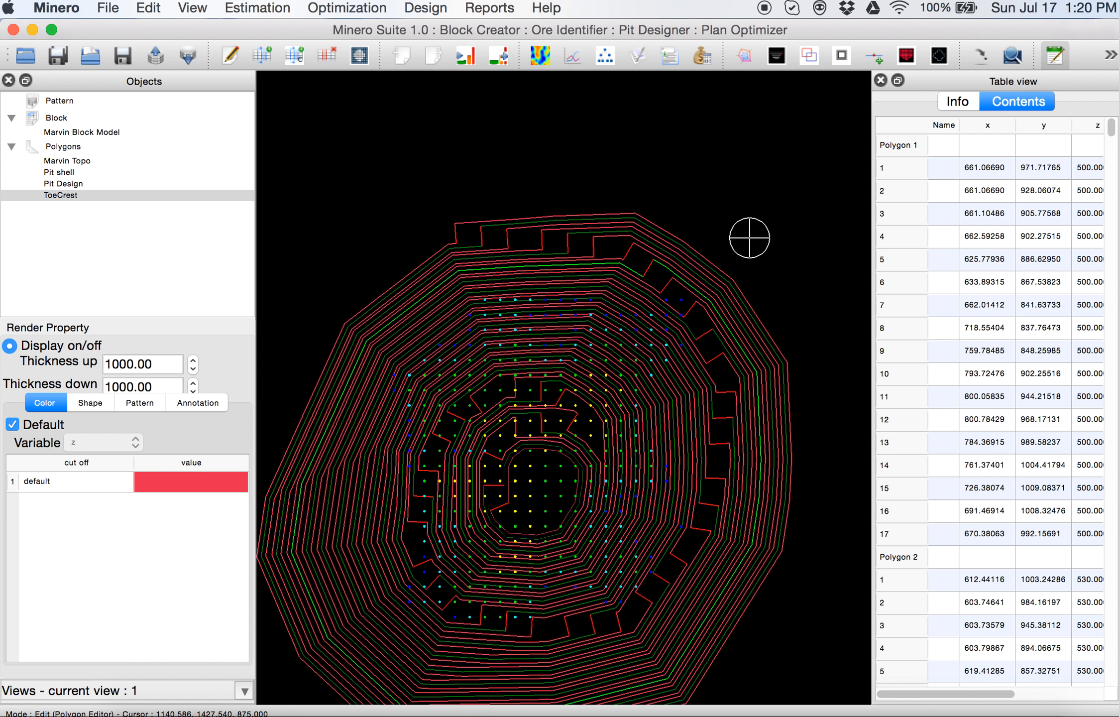
pyautogui.scroll(-1, 750, 238)
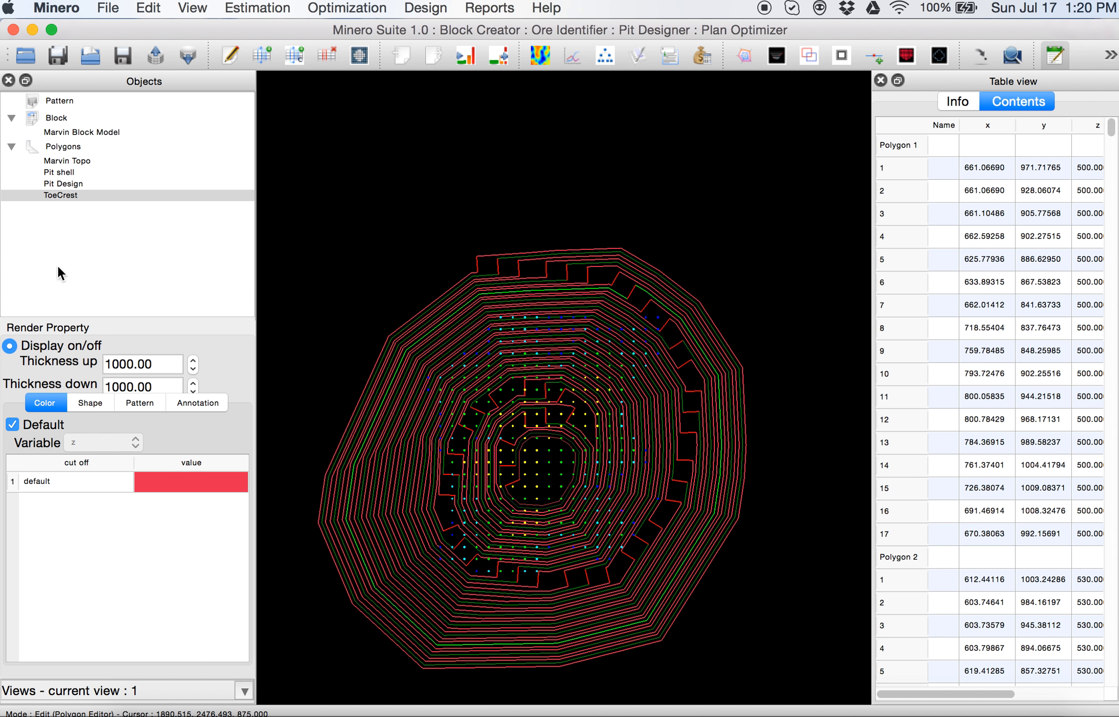
# Hide the ToeCrest polygons and display the Marvin Topo polygons over the pit design.
pyautogui.click(42, 346)
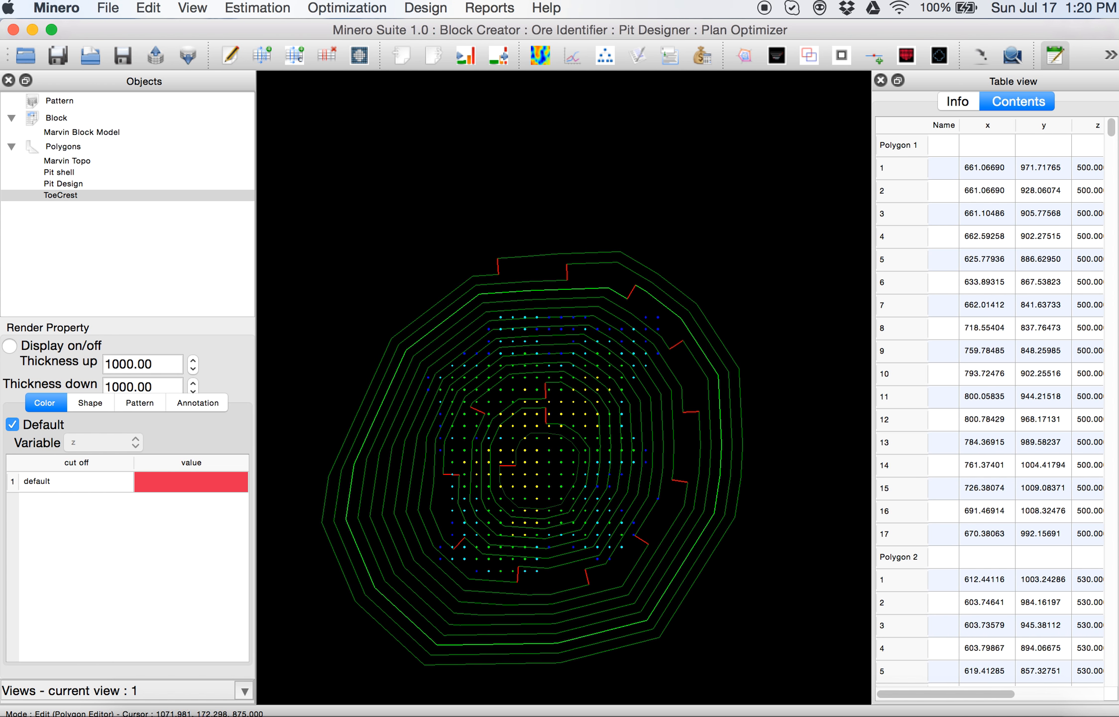
pyautogui.click(49, 184)
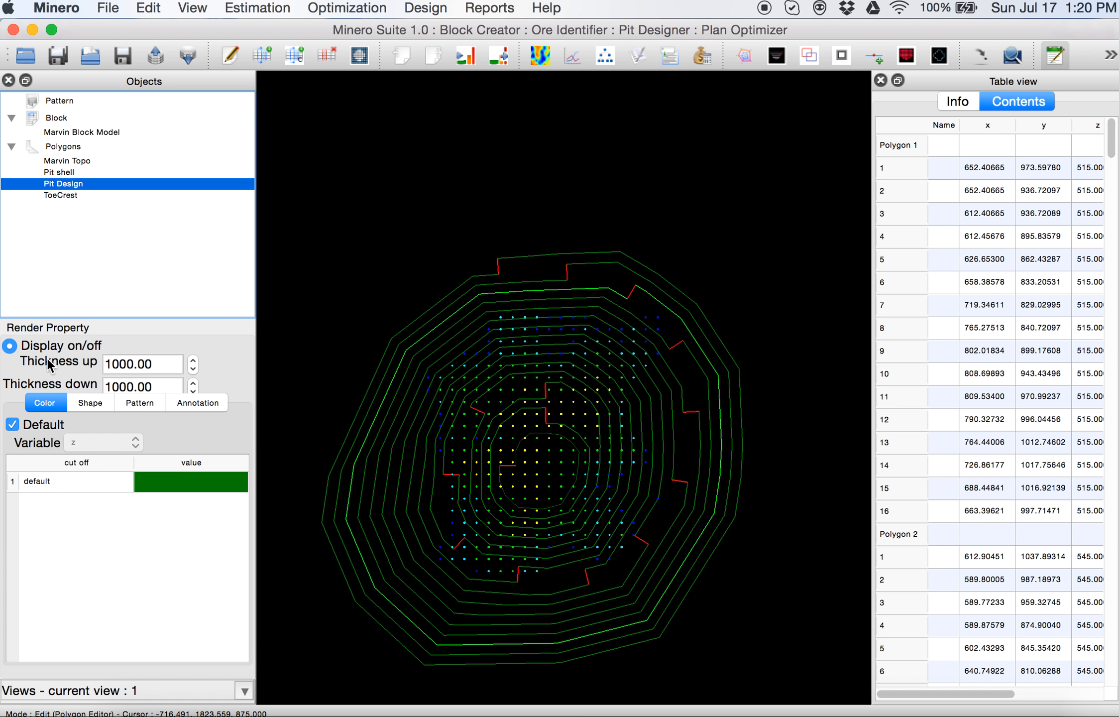
pyautogui.click(82, 161)
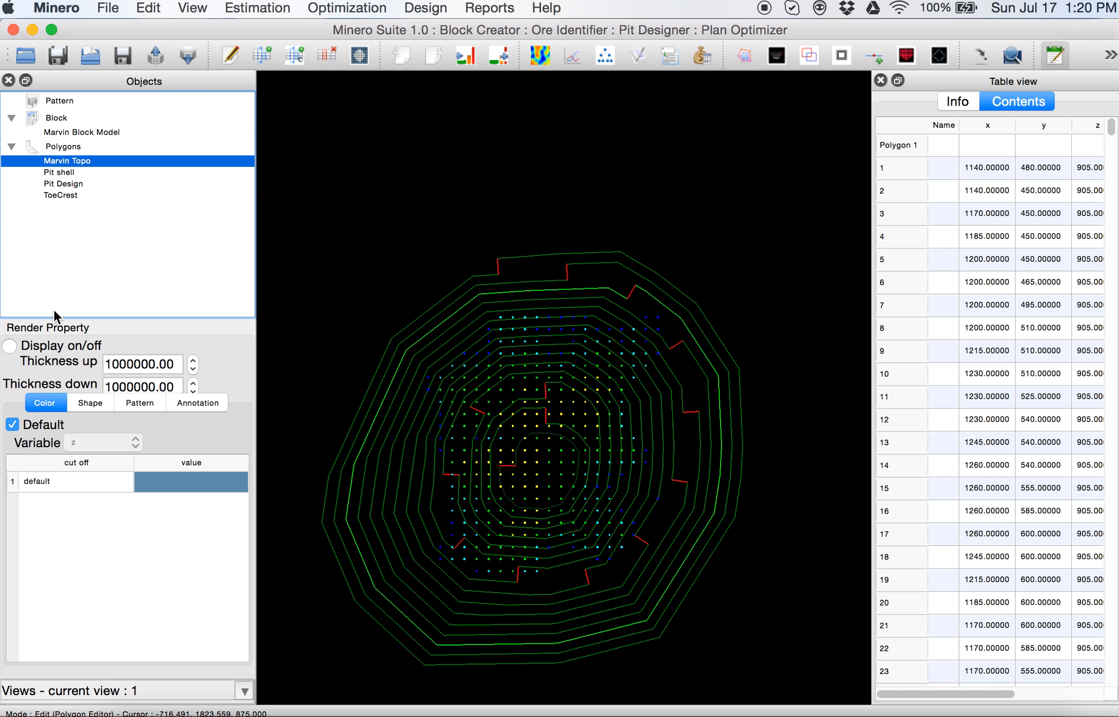
pyautogui.click(29, 346)
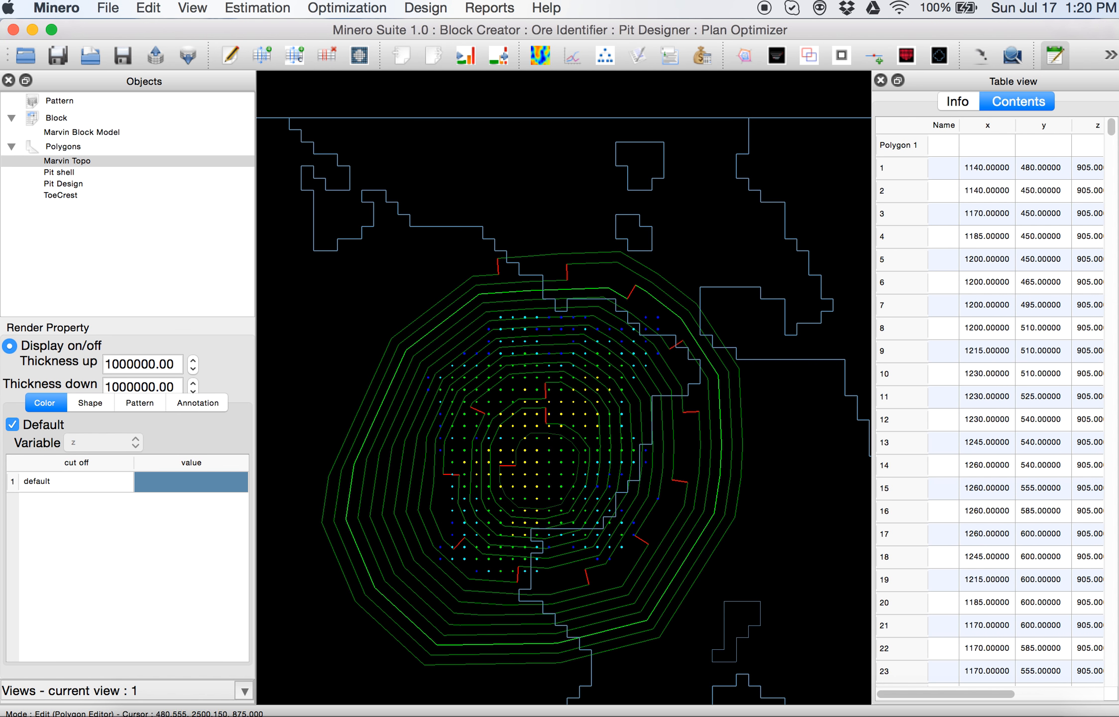
# Set up a Cut and fill operation with Marvin Topo as polygon object A and Pit Design as polygon object B.
pyautogui.click(428, 9)
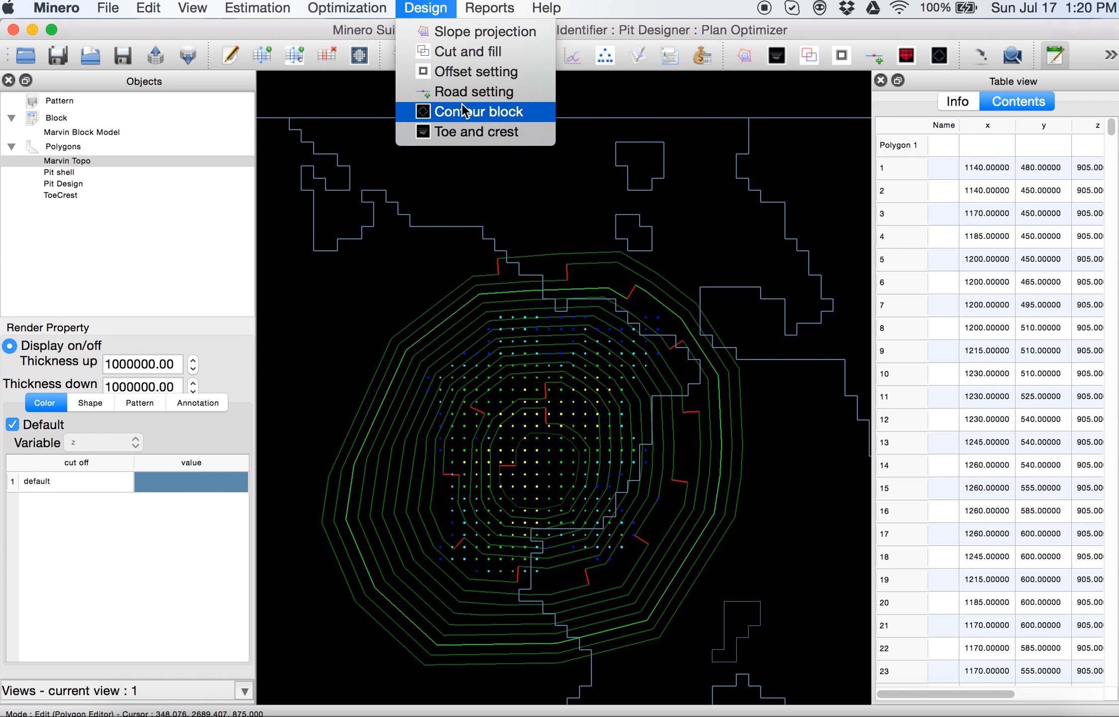
pyautogui.click(468, 52)
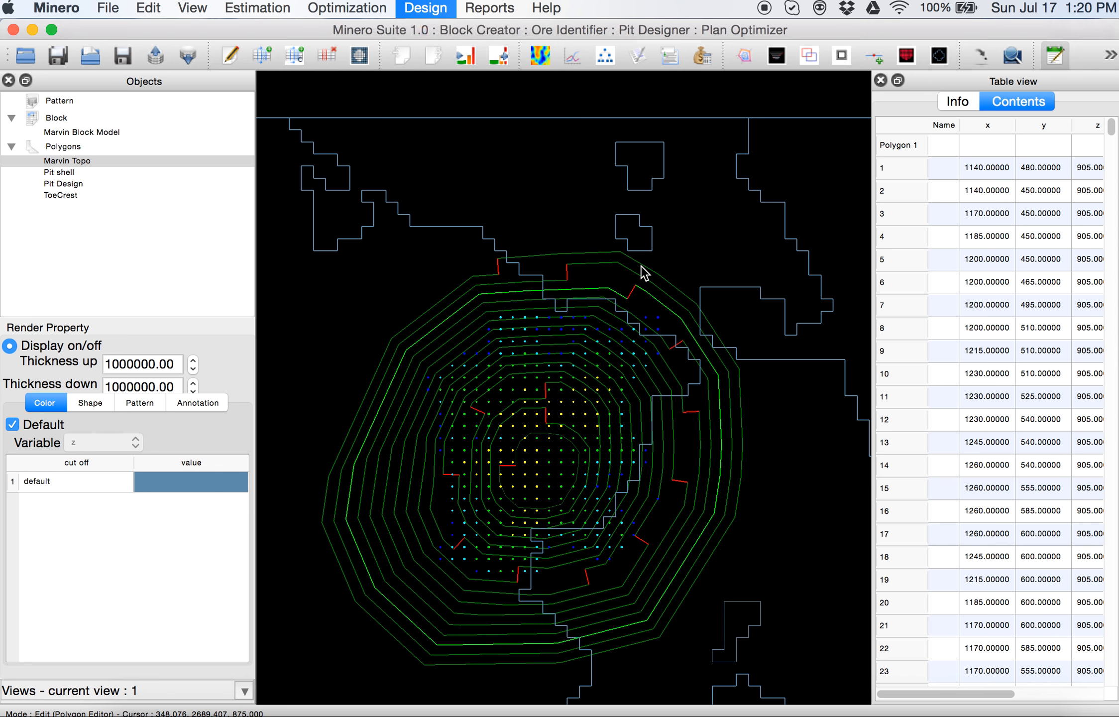
pyautogui.moveTo(641, 236); pyautogui.dragTo(392, 134)
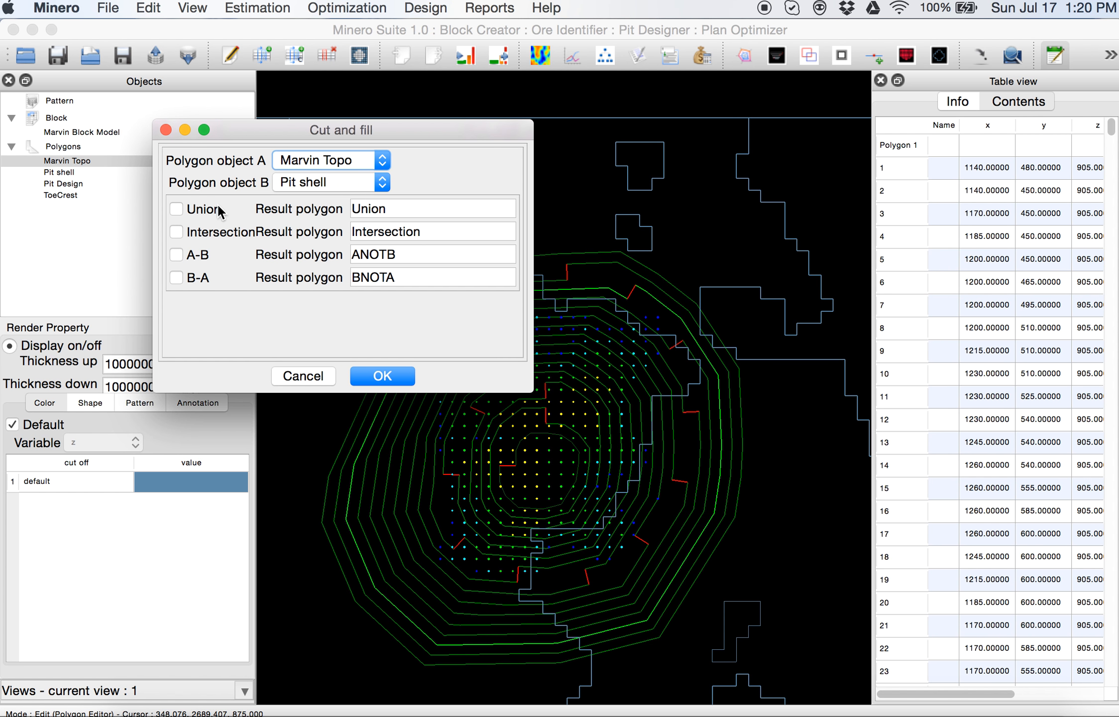
pyautogui.click(332, 159)
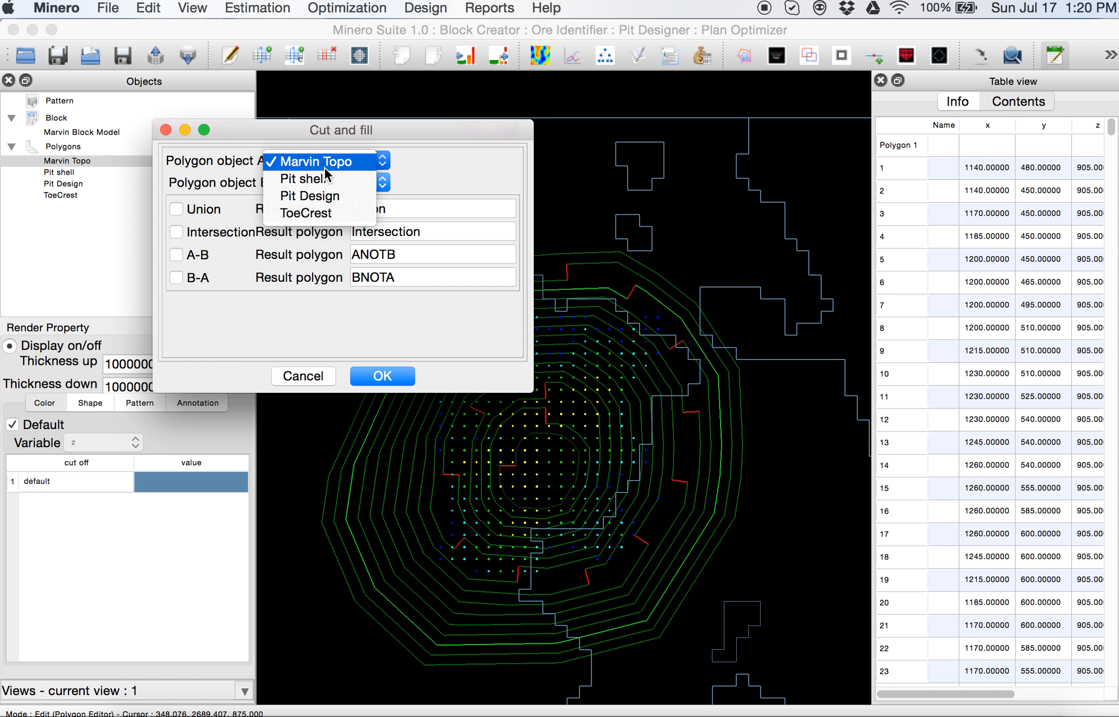
pyautogui.click(317, 160)
pyautogui.click(358, 187)
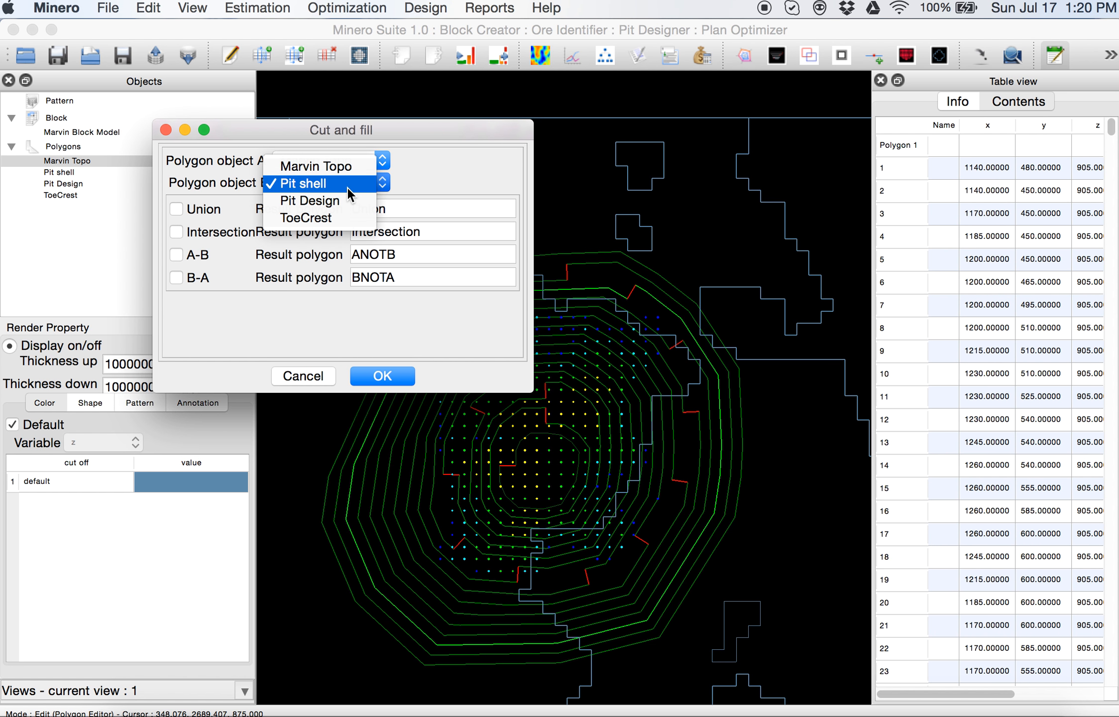
pyautogui.click(350, 199)
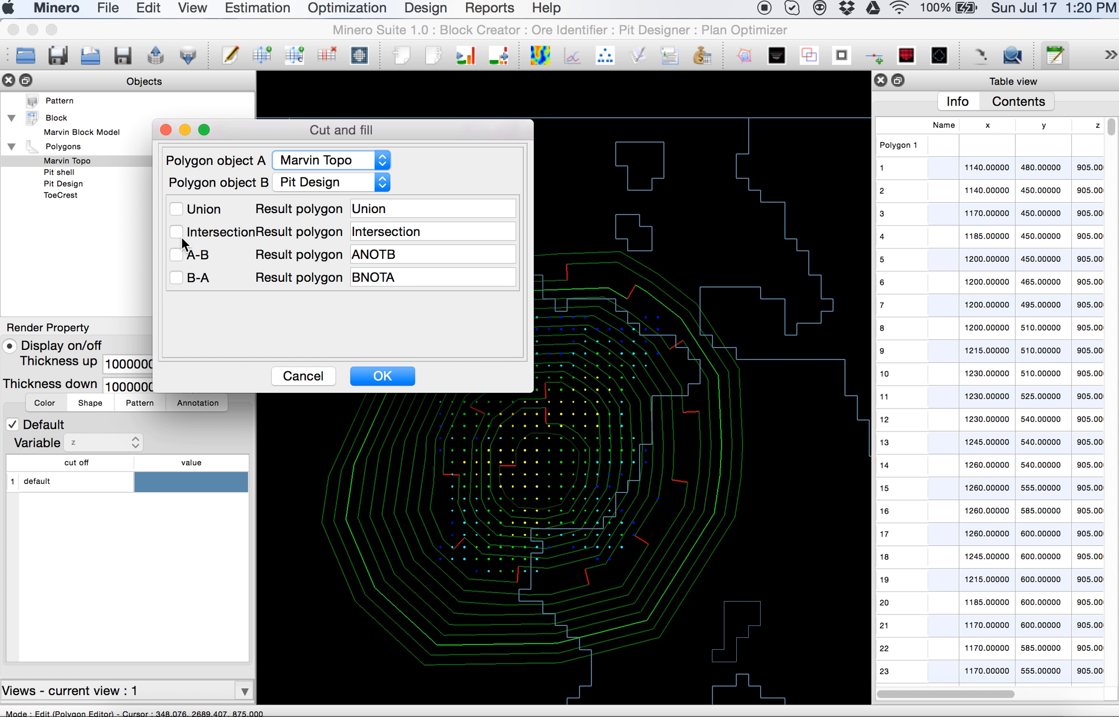
# Compute only the intersection of the two polygon objects, naming the result Pit Extraction.
pyautogui.doubleClick(443, 232)
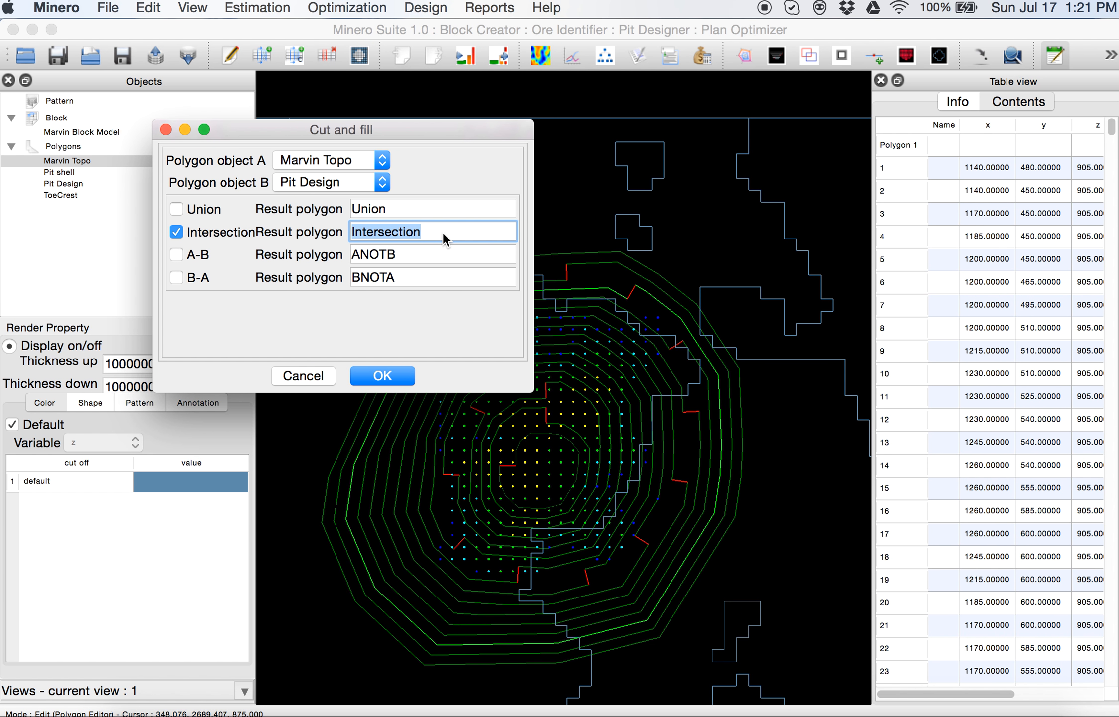
pyautogui.write('E')
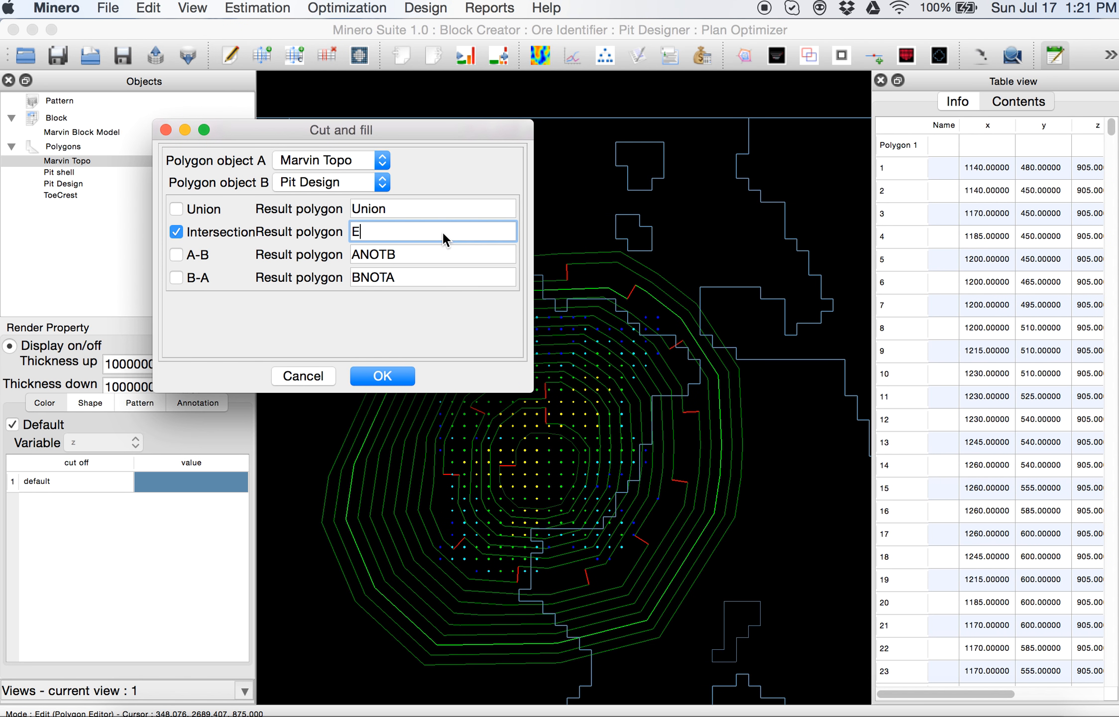
pyautogui.write('xtraction')
pyautogui.press('super+Left')
pyautogui.write('Pit')
pyautogui.click(381, 377)
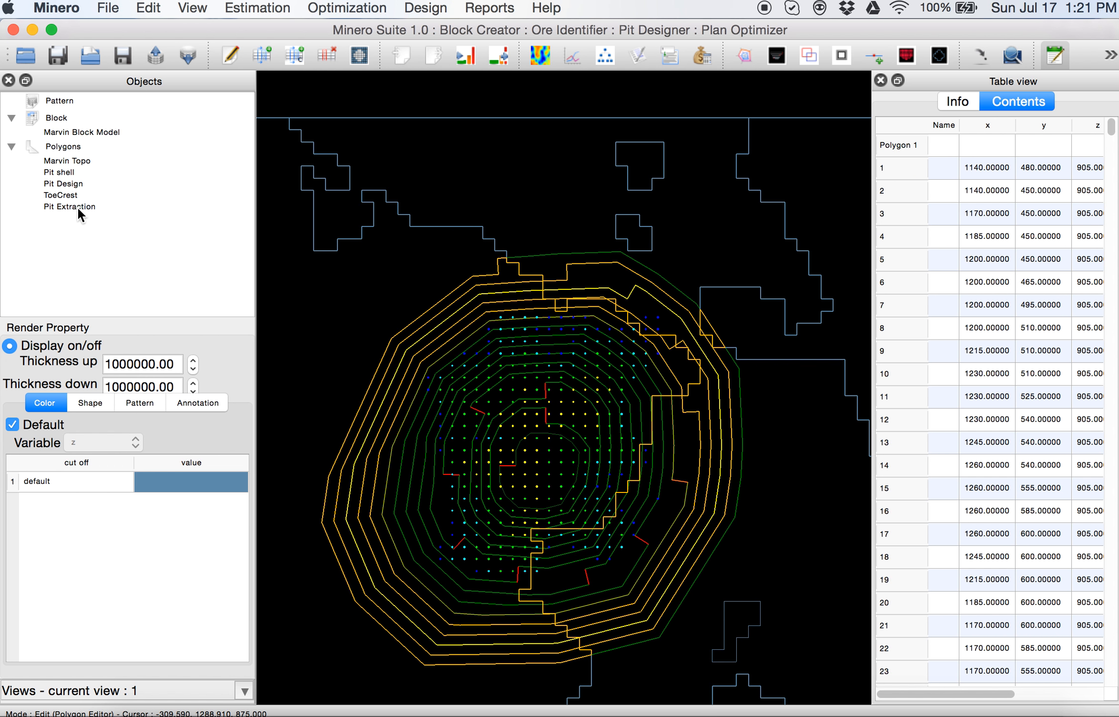
# Hide the Marvin Topo and Pit Design polygons so only the intersection polygons and the block points are displayed.
pyautogui.click(66, 161)
pyautogui.click(9, 345)
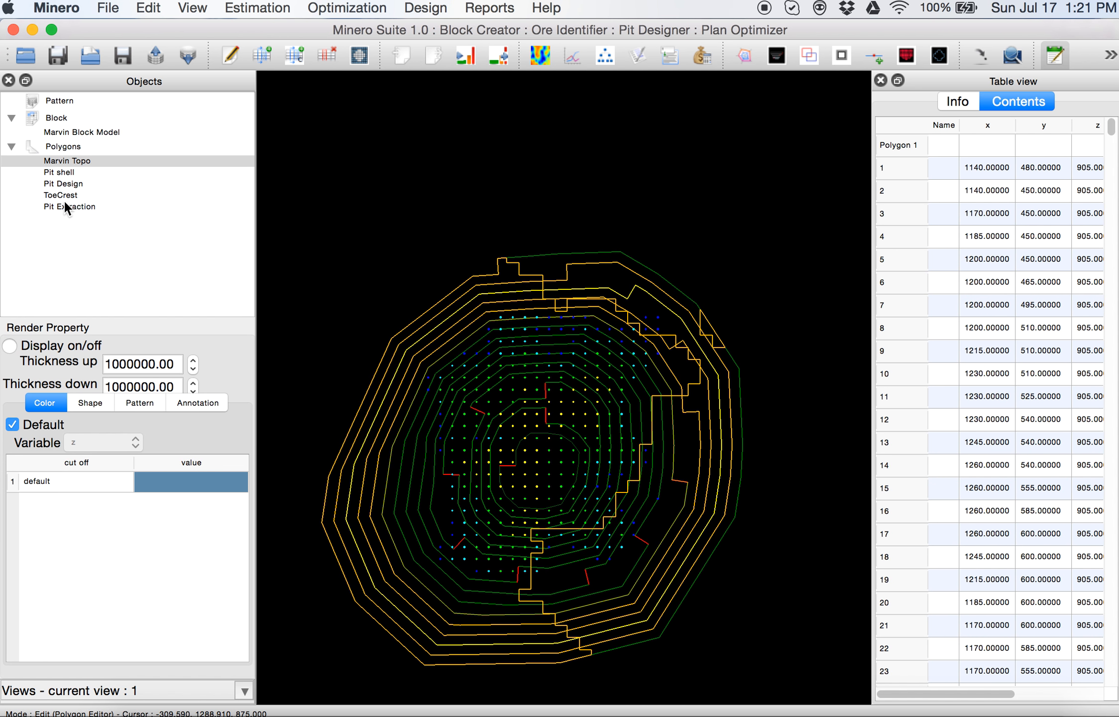
pyautogui.click(70, 184)
pyautogui.click(10, 346)
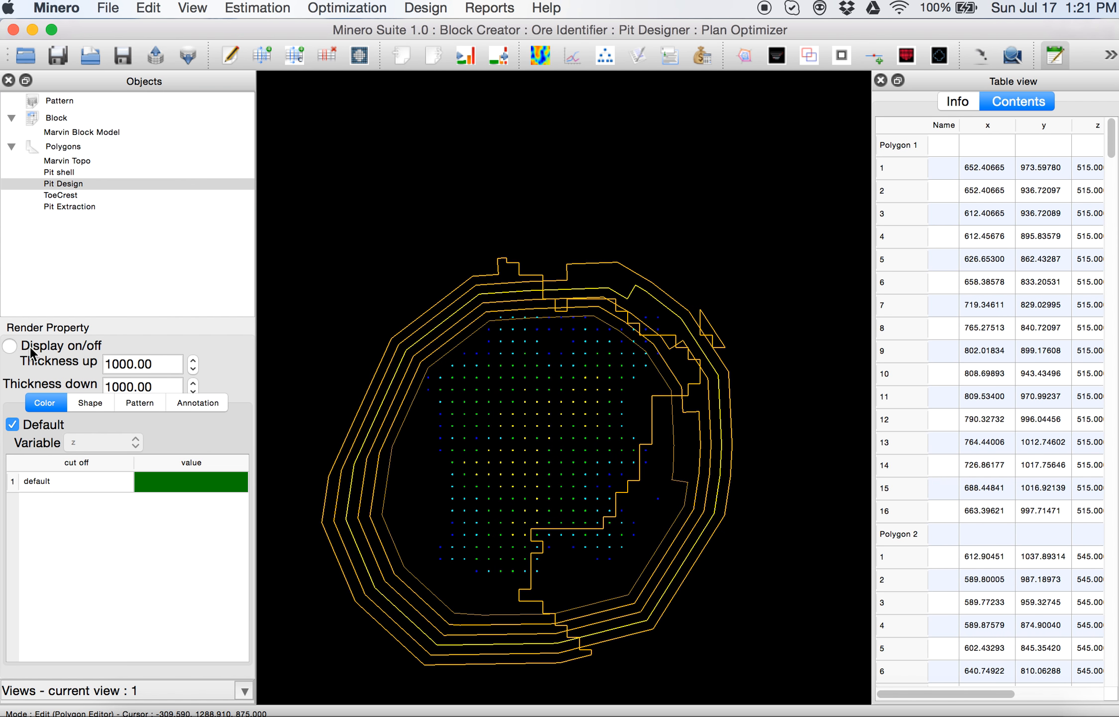
# Set the downward display thickness of the Pit Extraction polygons to 1000.
pyautogui.click(104, 207)
pyautogui.click(120, 387)
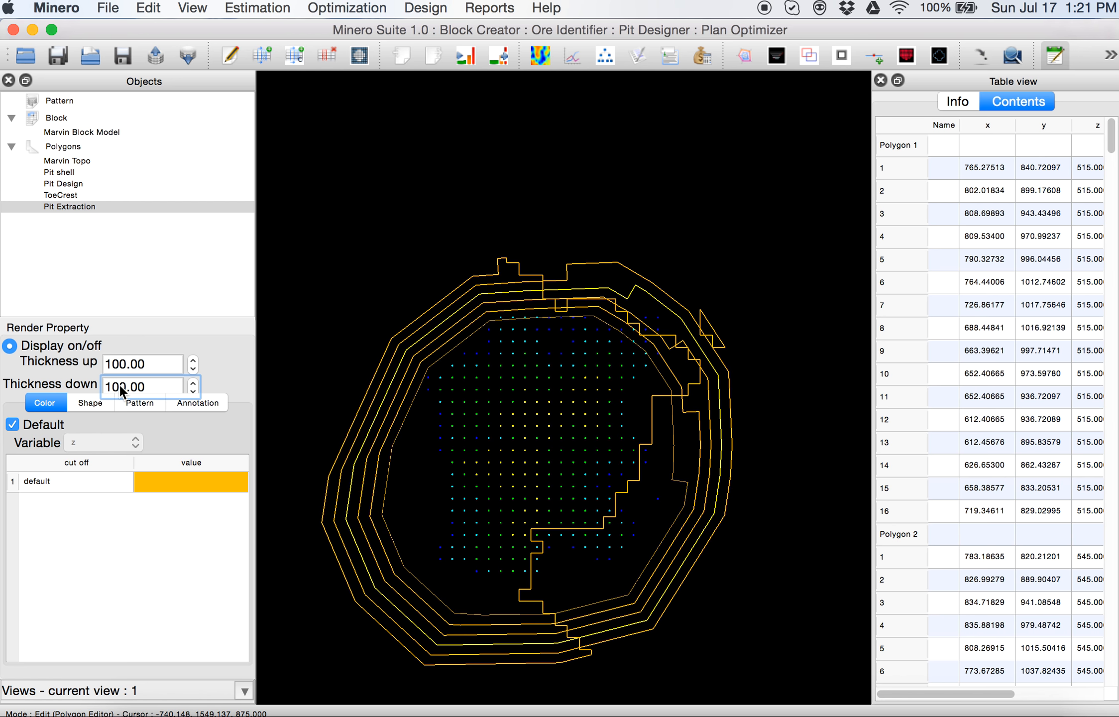
pyautogui.write('0')
pyautogui.click(119, 370)
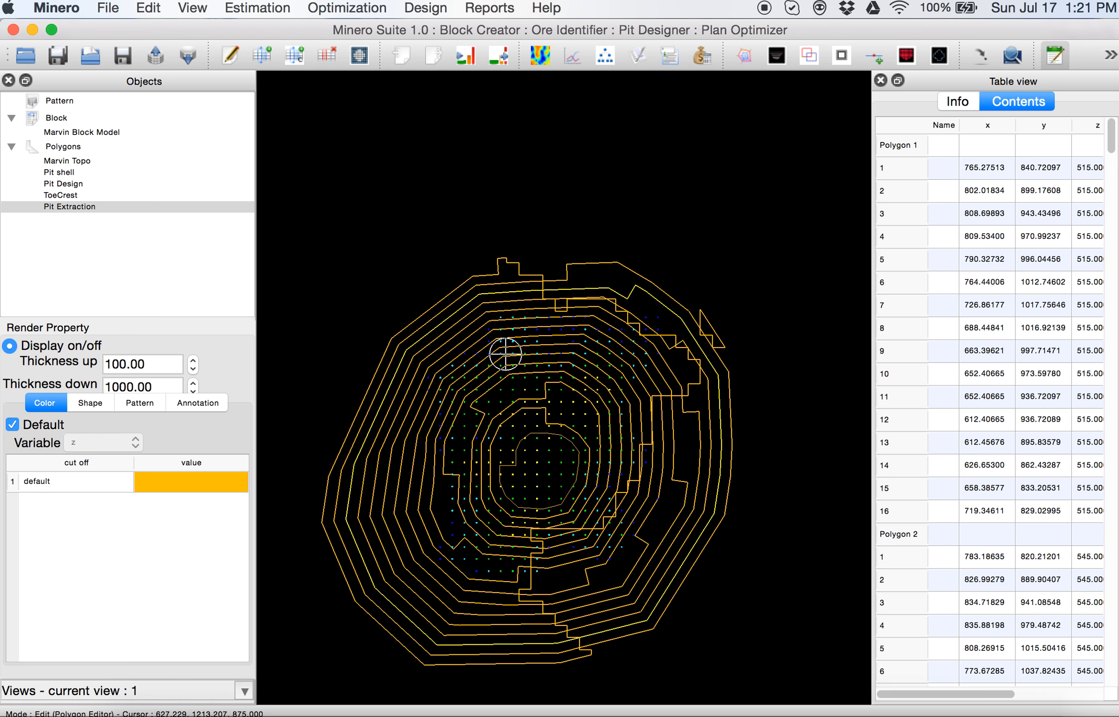
# Run Cut and fill with Marvin Topo as A and Pit Design as B, computing only A-B with the result named Pit Limit.
pyautogui.click(413, 8)
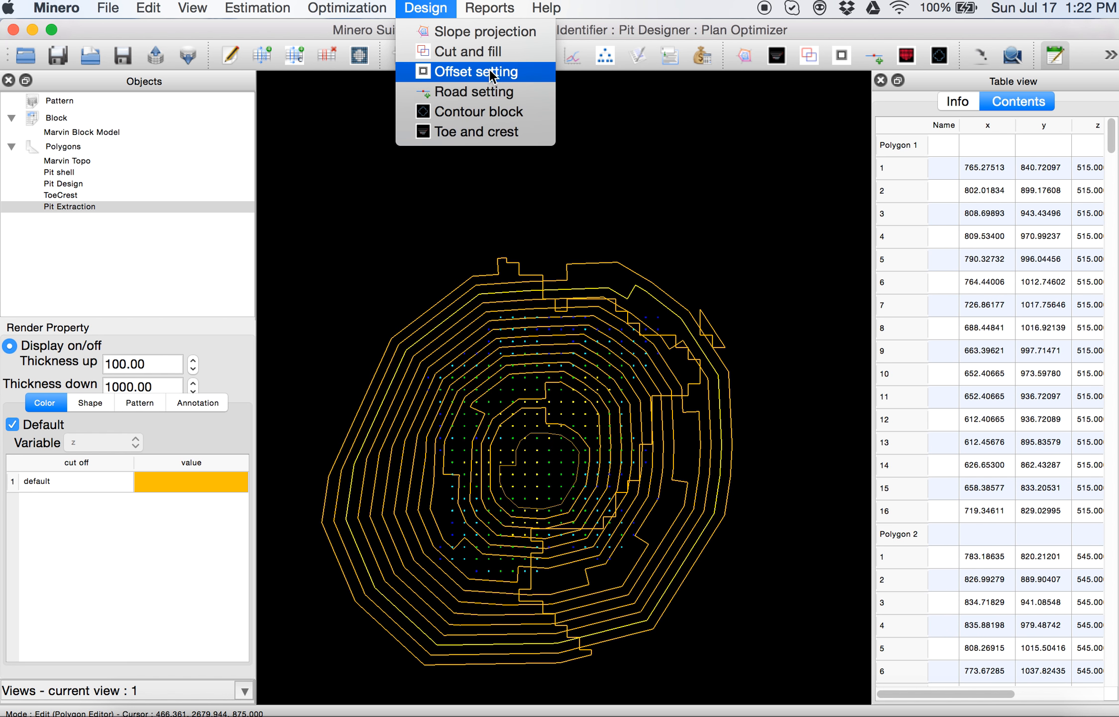
pyautogui.click(493, 53)
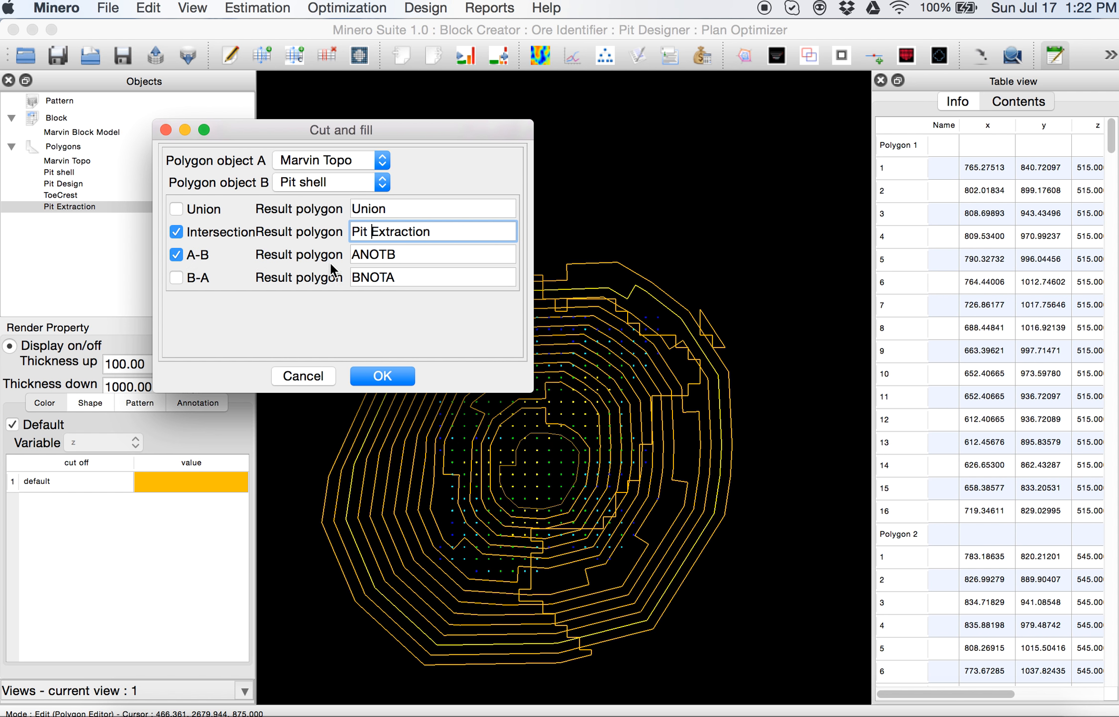
pyautogui.click(335, 180)
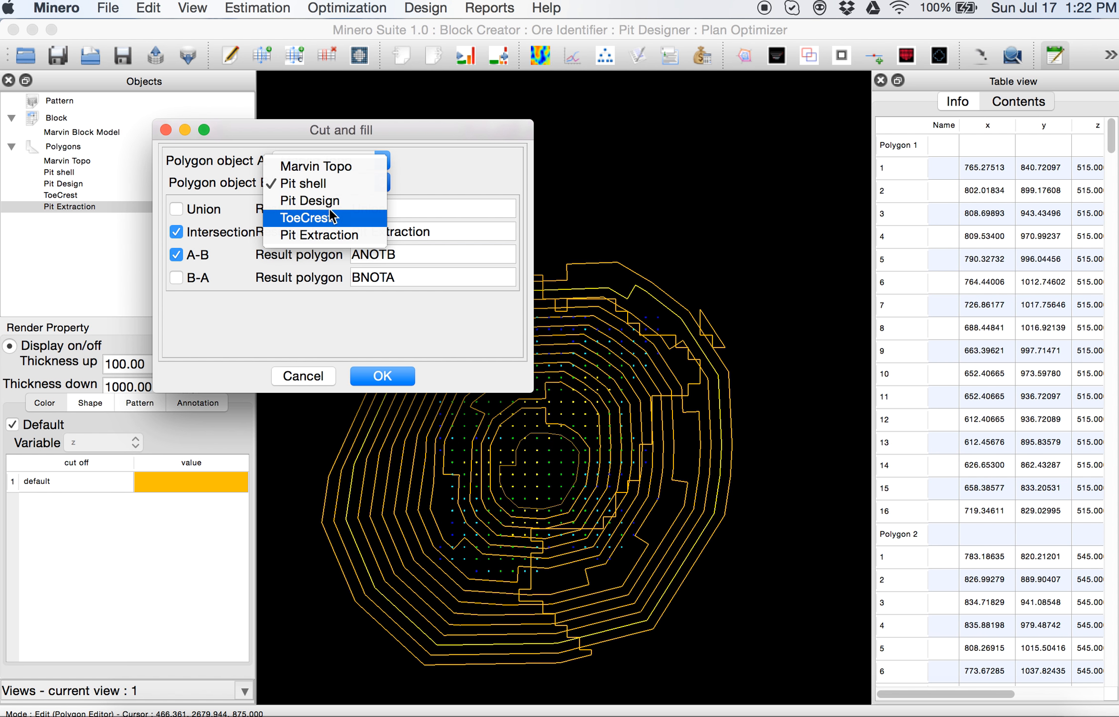
pyautogui.click(331, 202)
pyautogui.doubleClick(415, 255)
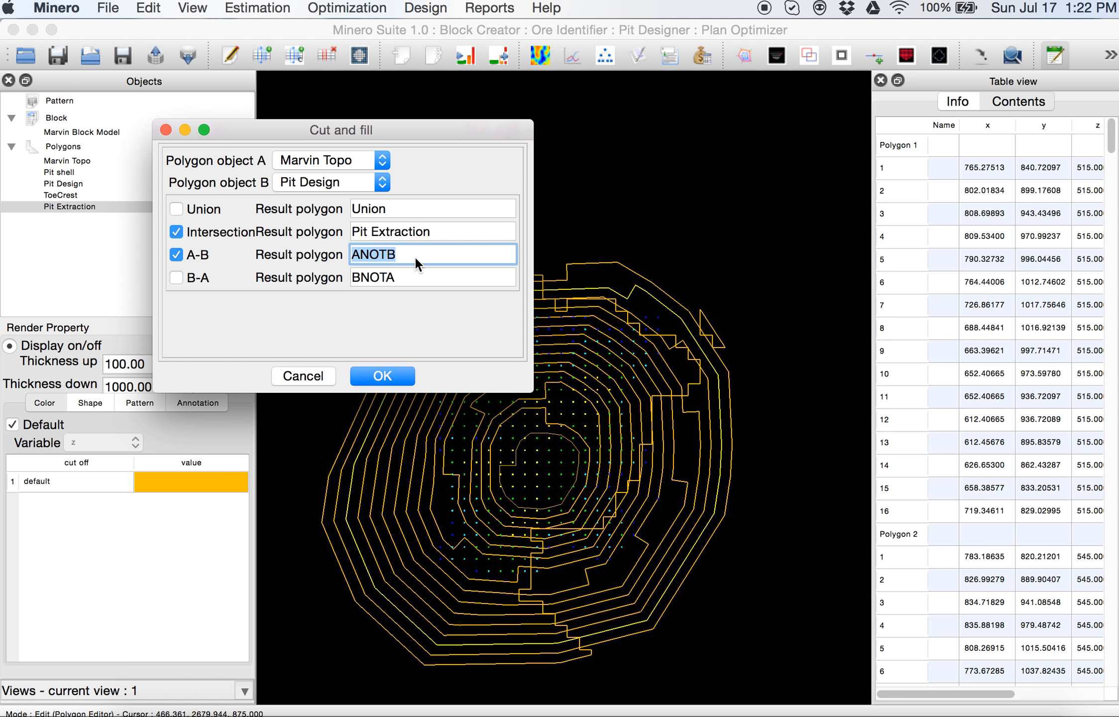
pyautogui.write('Pit Limit')
pyautogui.click(177, 232)
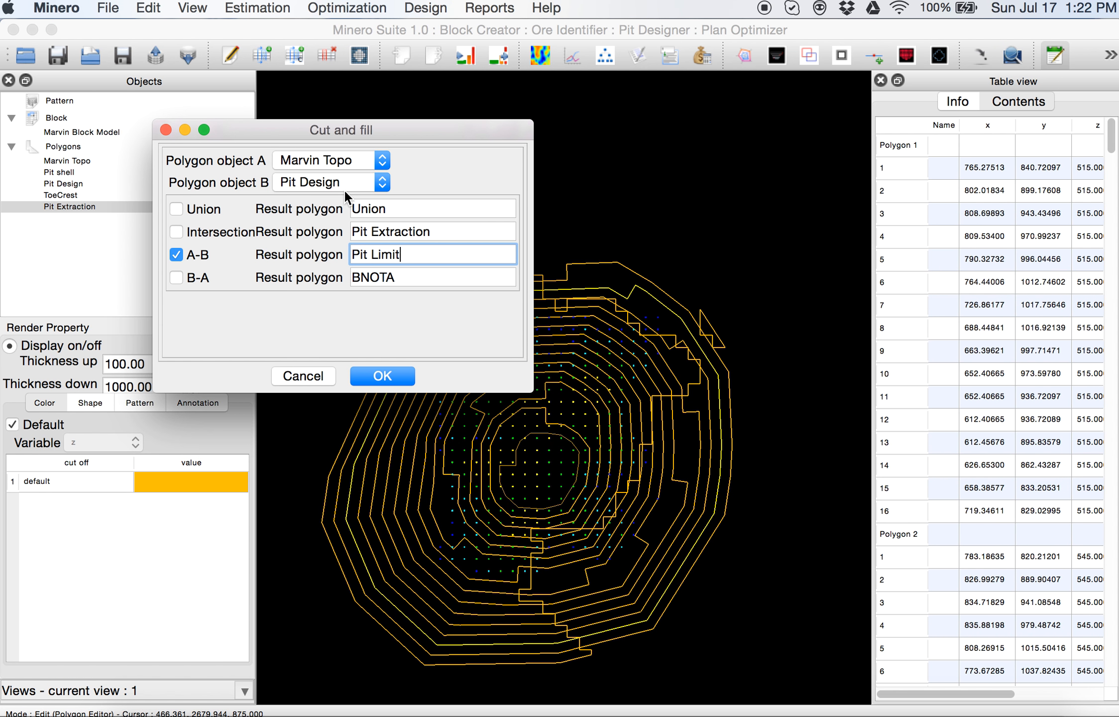
pyautogui.click(380, 375)
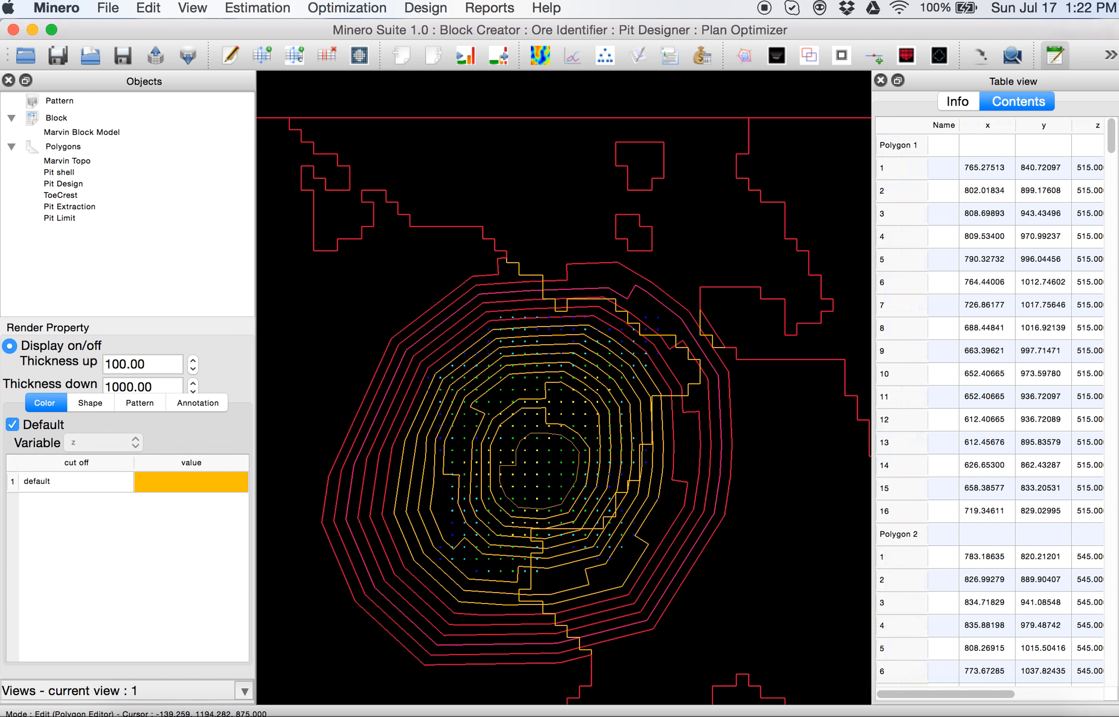
# Hide the Pit Extraction polygons to leave the Pit Limit polygons displayed.
pyautogui.click(68, 217)
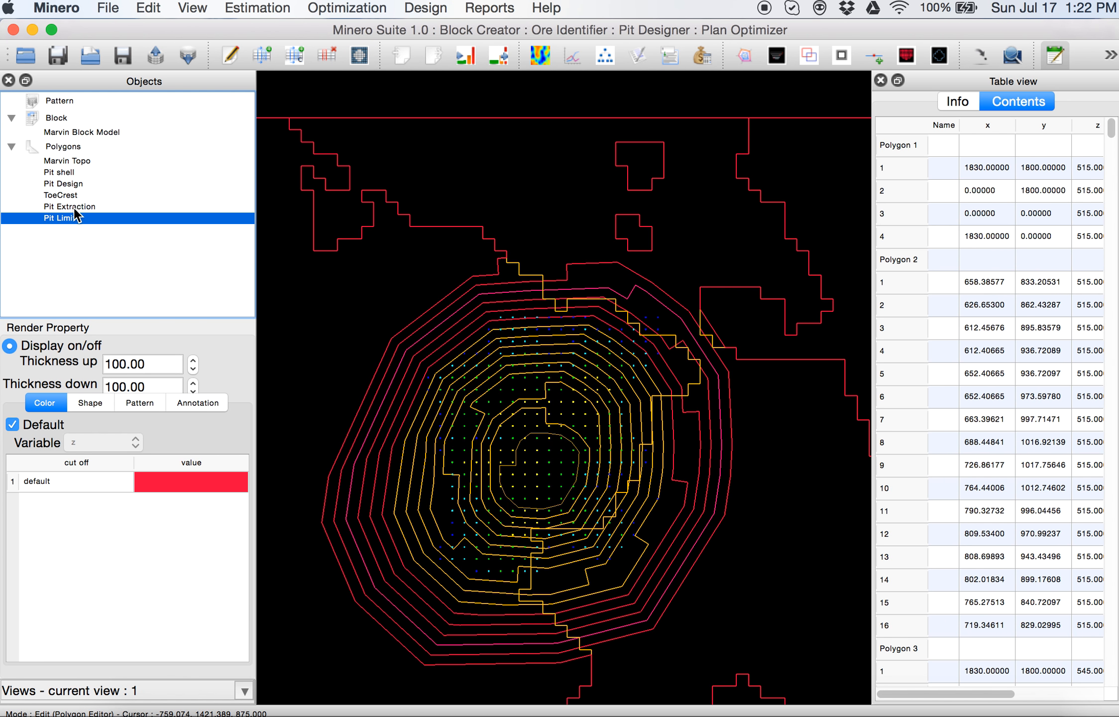
pyautogui.click(74, 207)
pyautogui.click(24, 345)
pyautogui.click(91, 209)
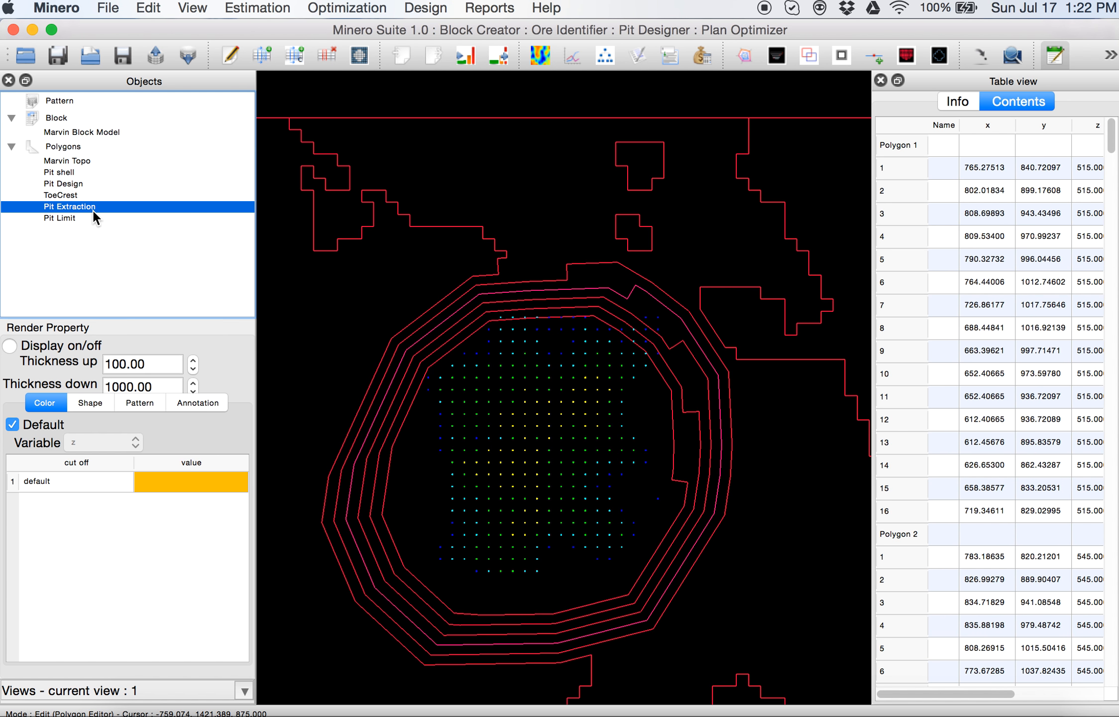
# Set both the upward and downward display thickness of the Pit Limit polygons to 1000.
pyautogui.click(91, 218)
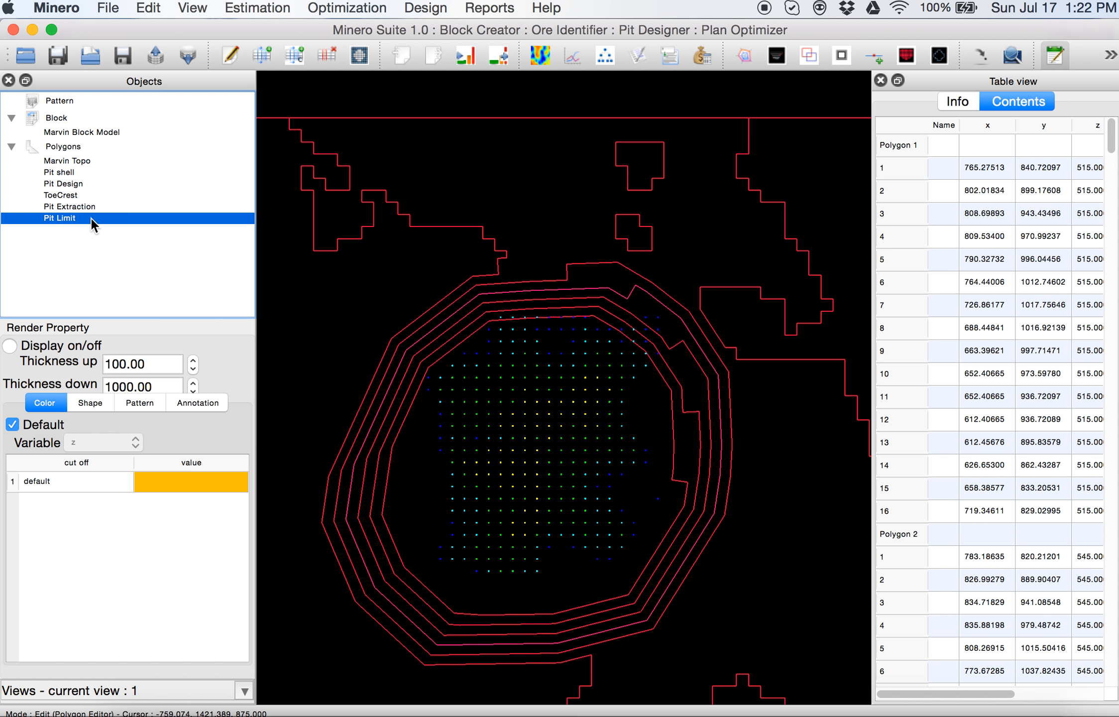
pyautogui.click(118, 364)
pyautogui.write('0')
pyautogui.click(118, 387)
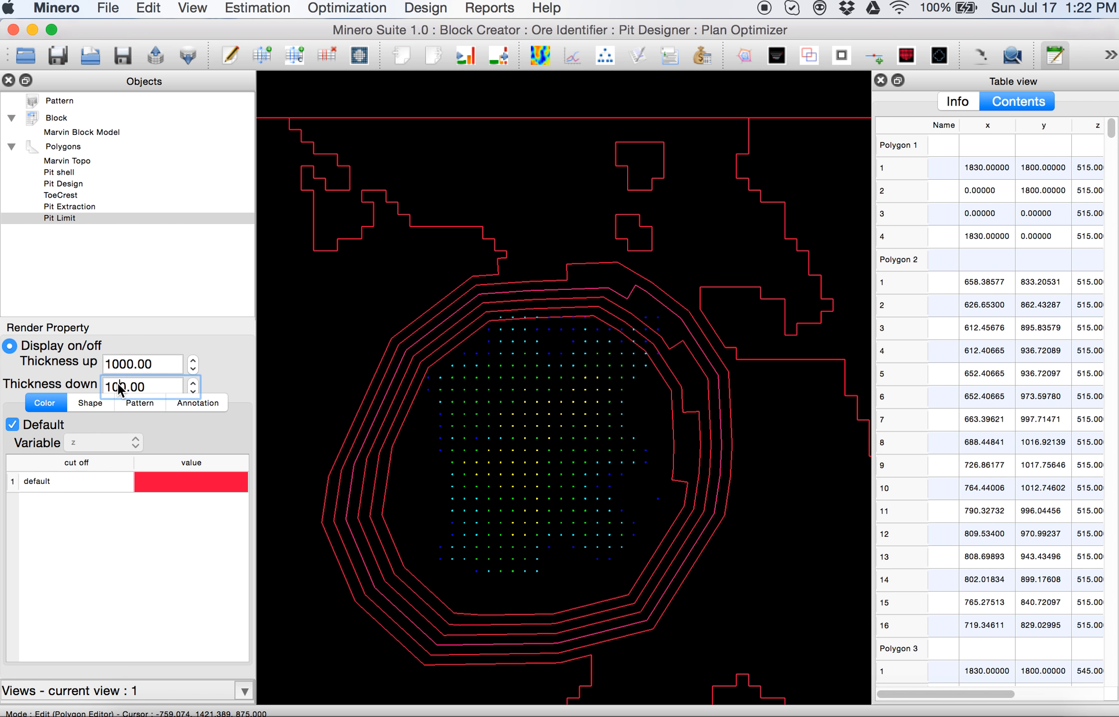
pyautogui.write('0')
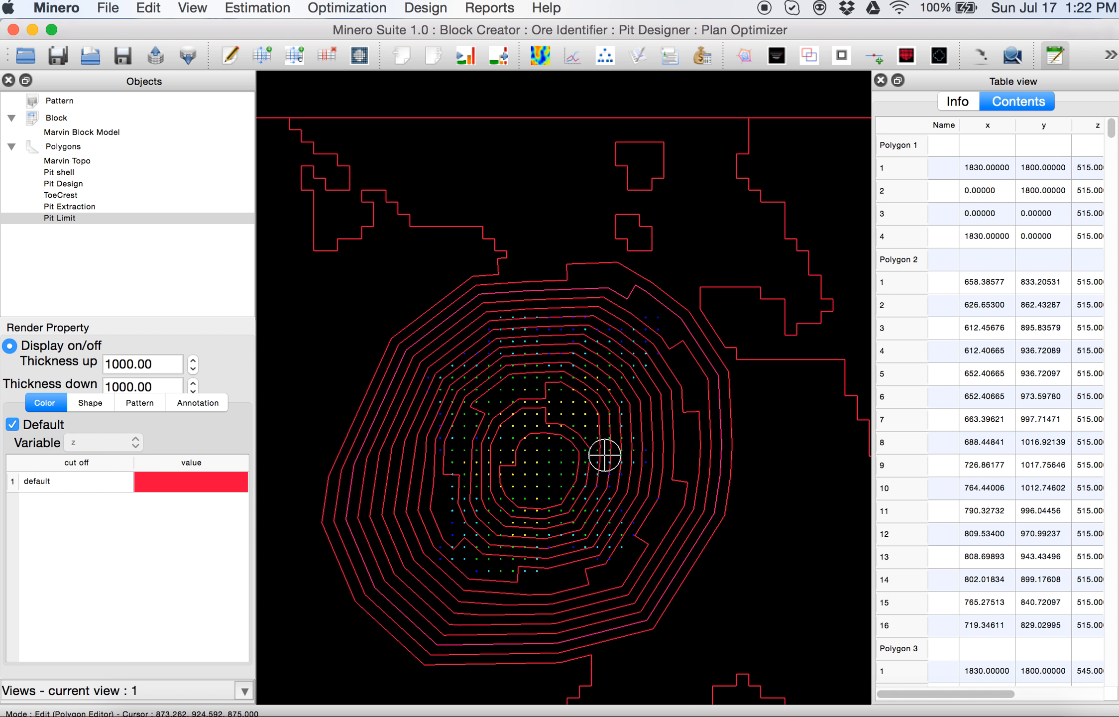
pyautogui.scroll(-3, 600, 433)
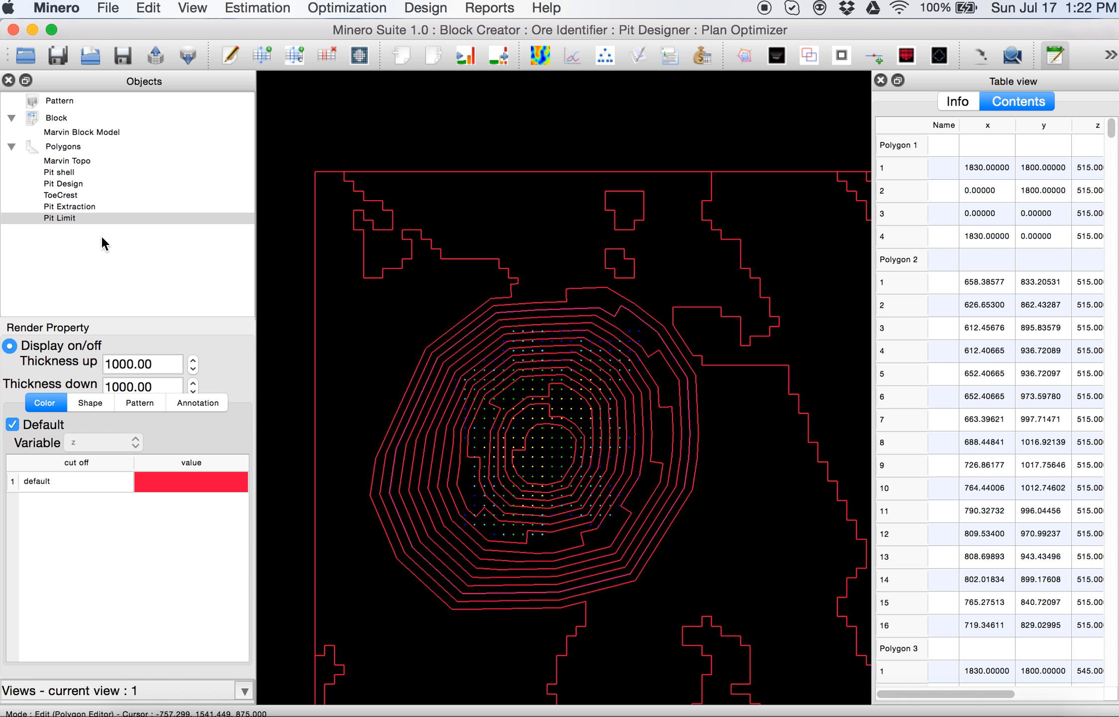
# Display the Pit Extraction polygons again and hide the Pit Limit polygons.
pyautogui.click(70, 206)
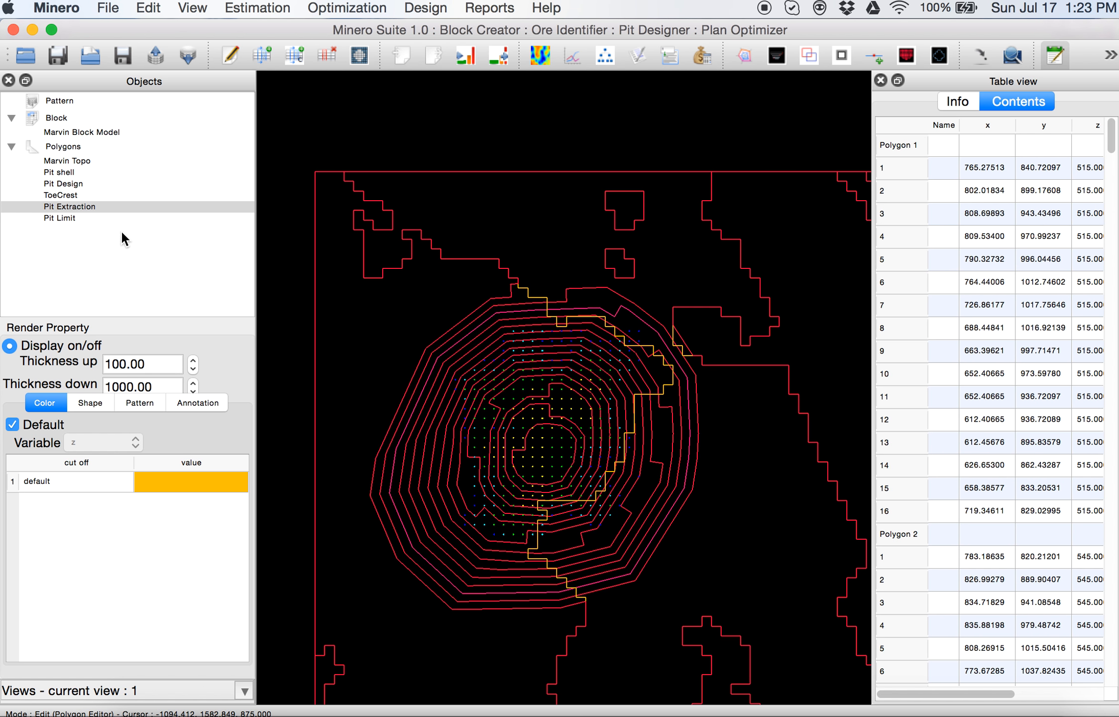
pyautogui.click(115, 217)
pyautogui.click(20, 344)
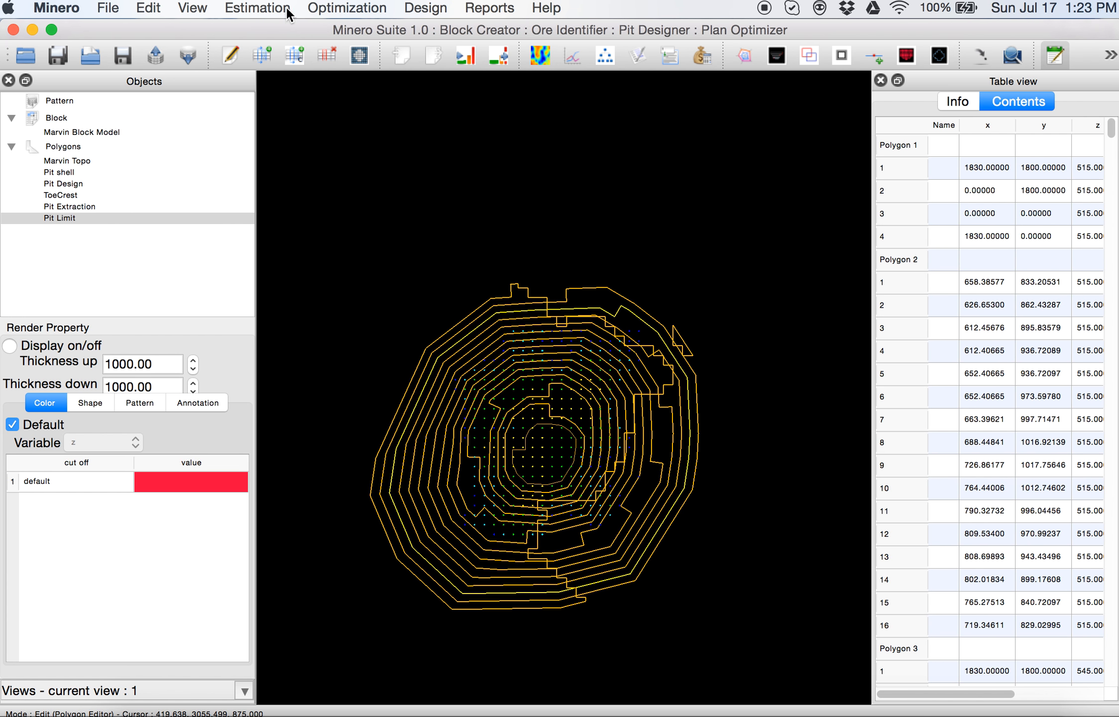
# Compute a Grade tonnage report for the Pit Extraction polygons without a block object, and enlarge the report window to show all benches.
pyautogui.click(472, 8)
pyautogui.click(512, 31)
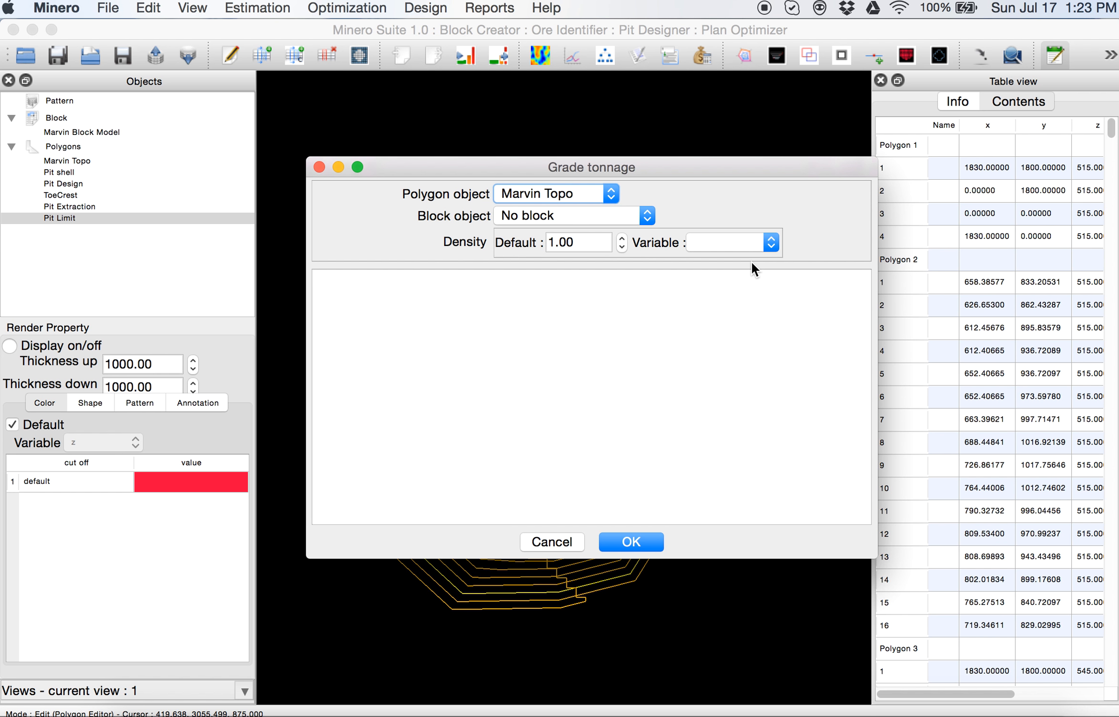
pyautogui.click(611, 194)
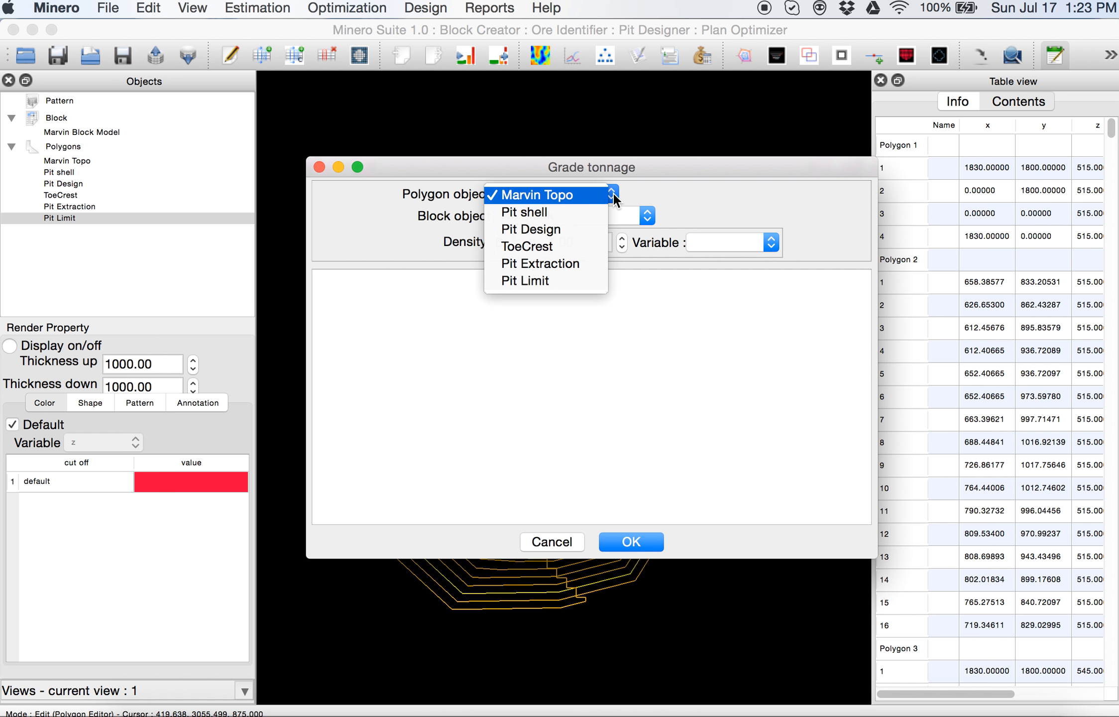
pyautogui.click(572, 266)
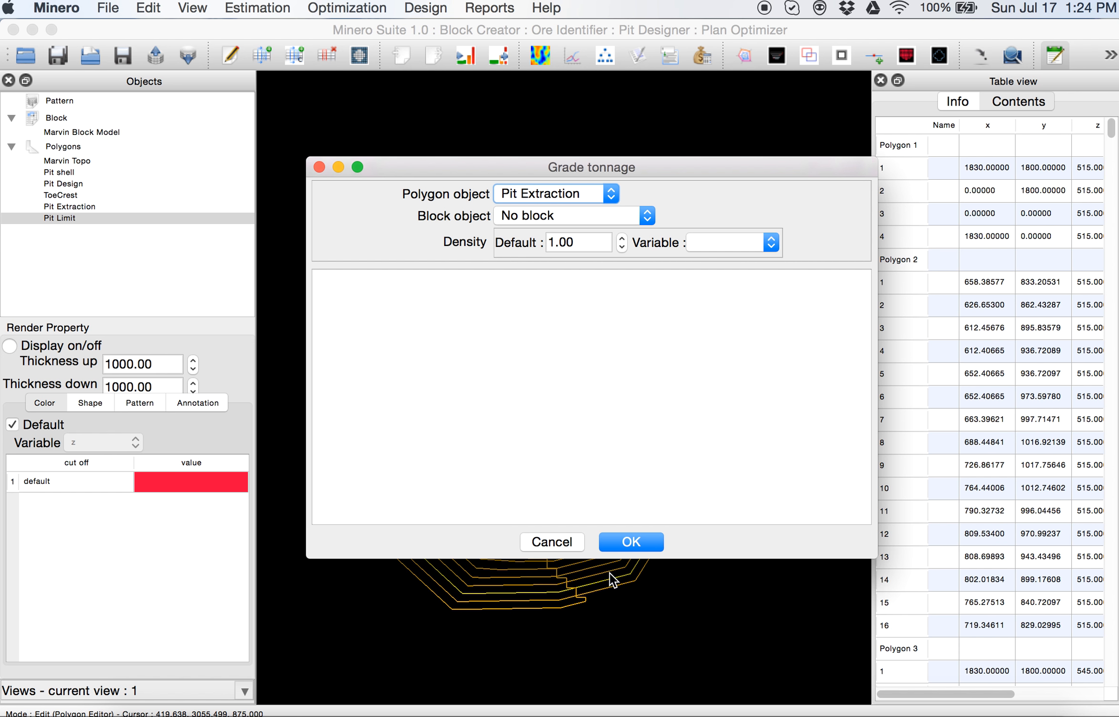
pyautogui.click(631, 542)
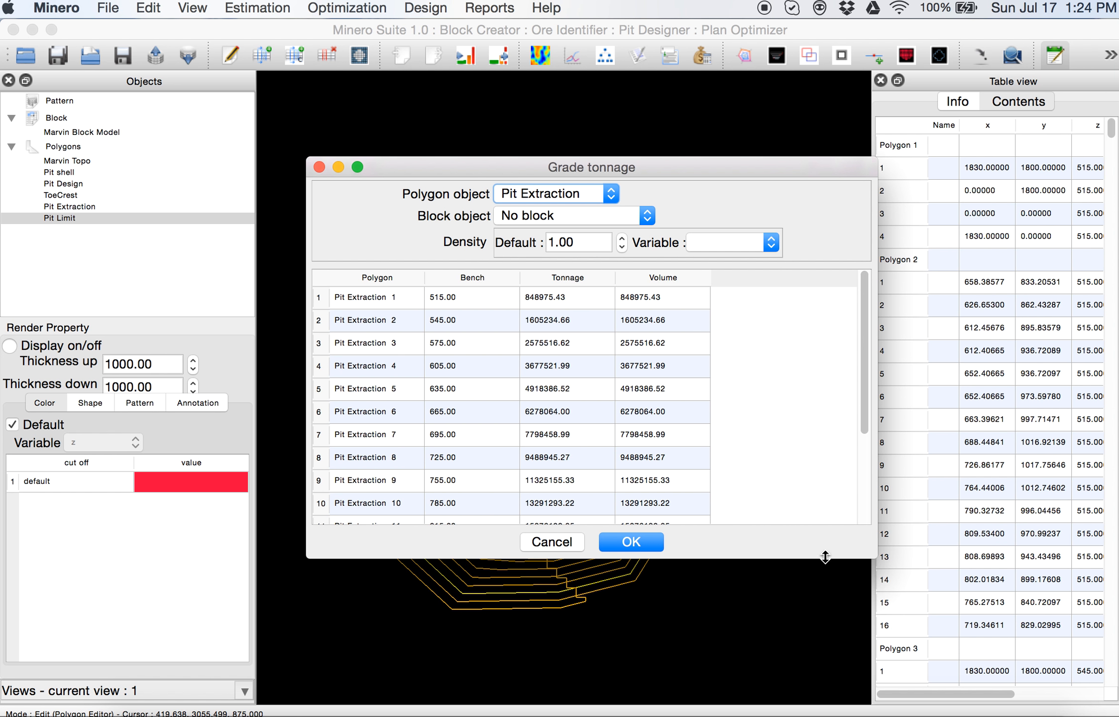
pyautogui.moveTo(867, 555); pyautogui.dragTo(762, 691)
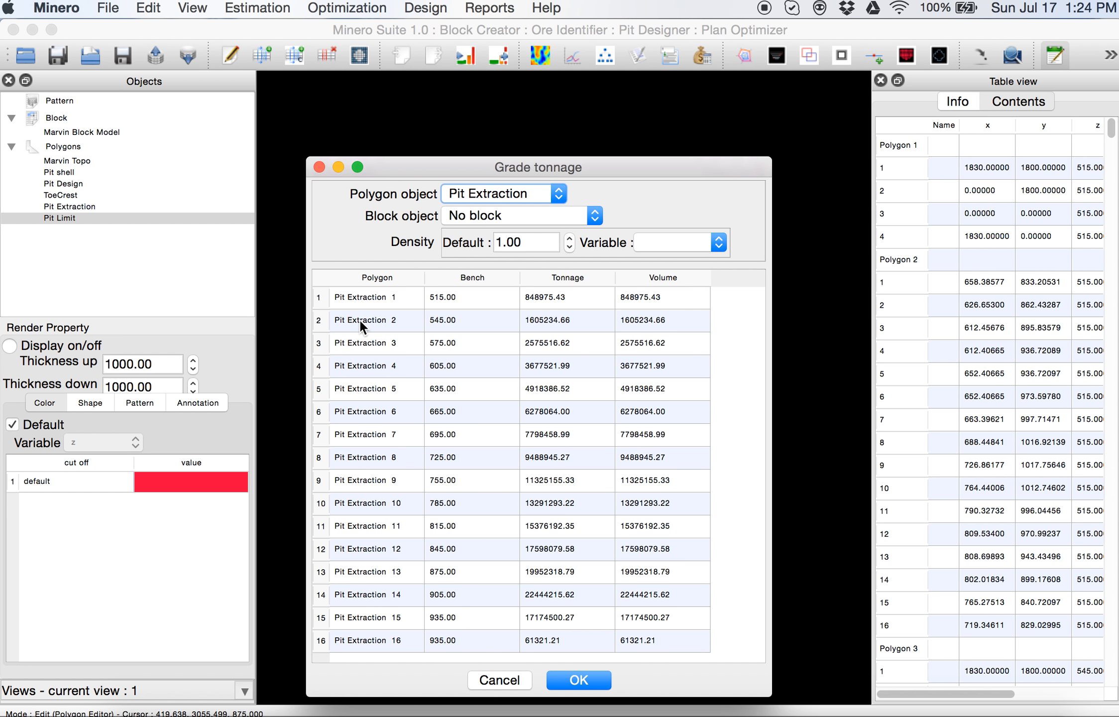
# Recompute the grade tonnage using Marvin Block Model with Density as the density variable, examine the grades per bench, and close the report.
pyautogui.click(596, 215)
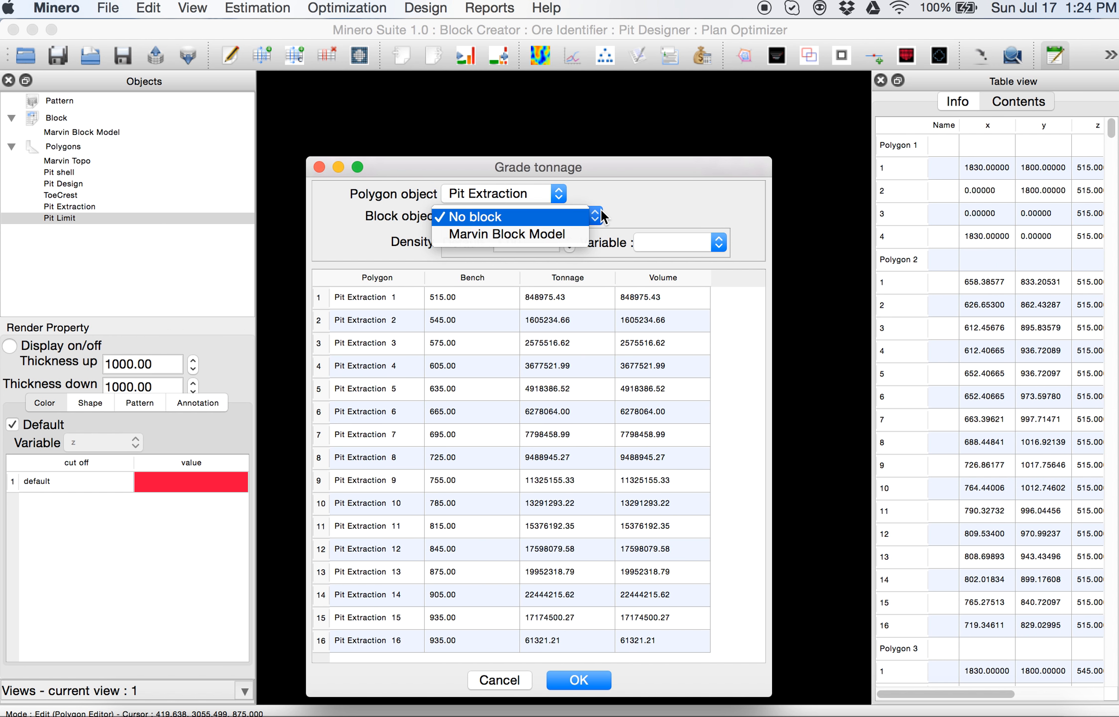
pyautogui.click(580, 229)
pyautogui.click(717, 244)
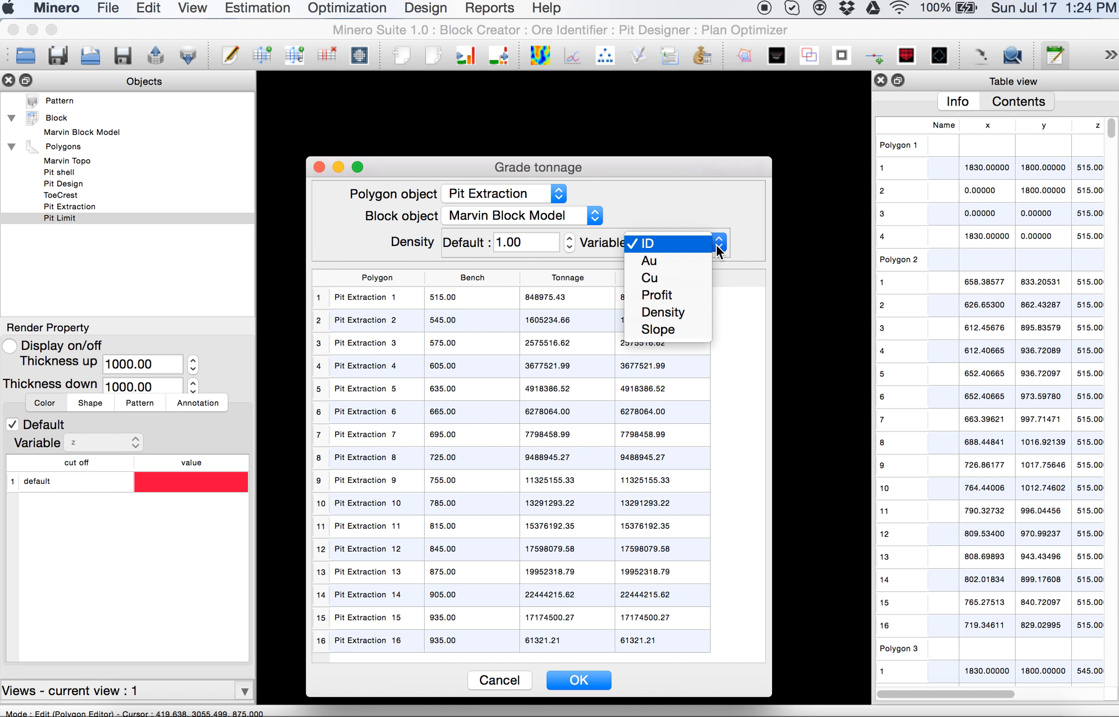
pyautogui.click(696, 312)
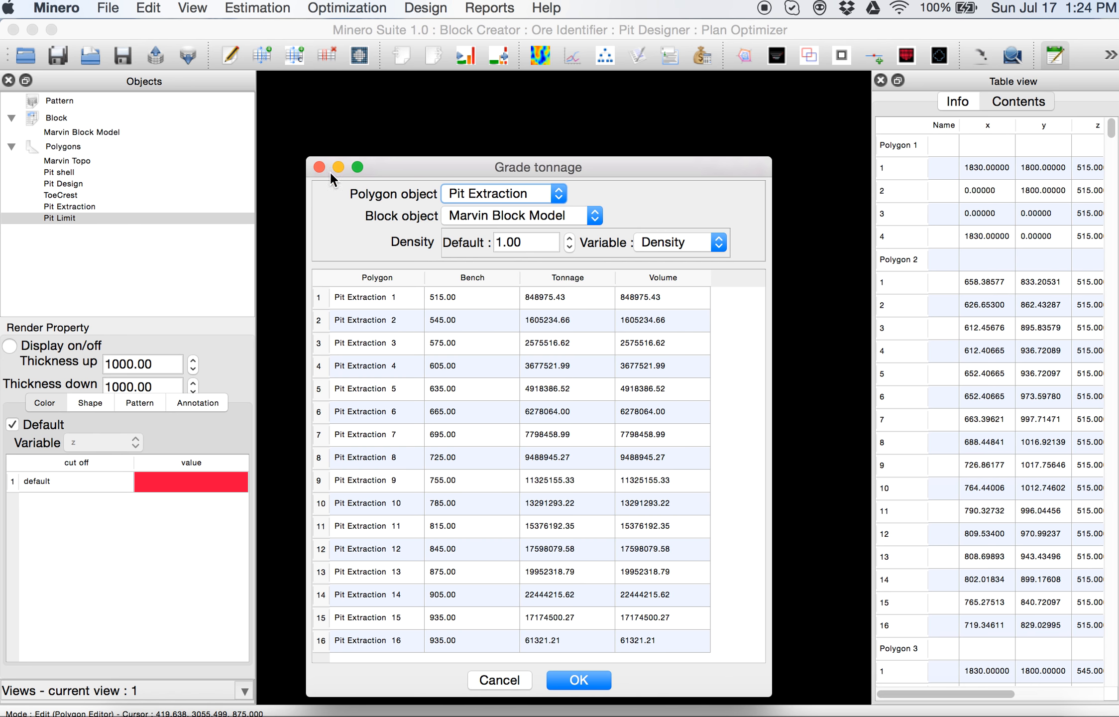
pyautogui.click(578, 681)
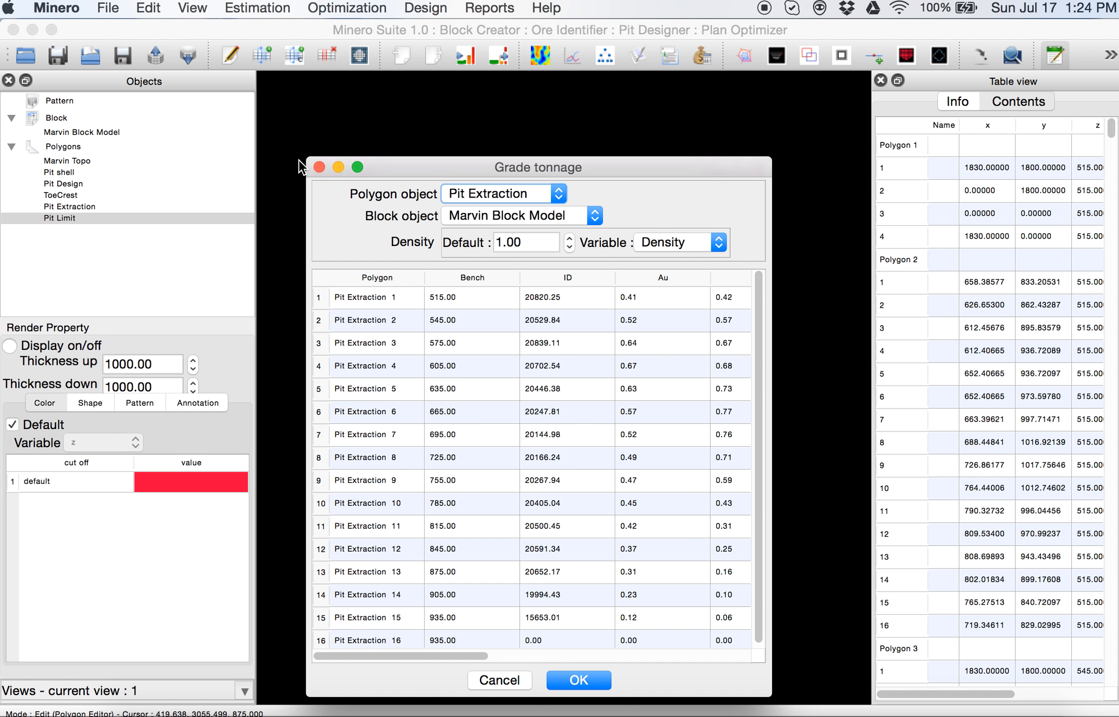
pyautogui.moveTo(303, 161); pyautogui.dragTo(86, 72)
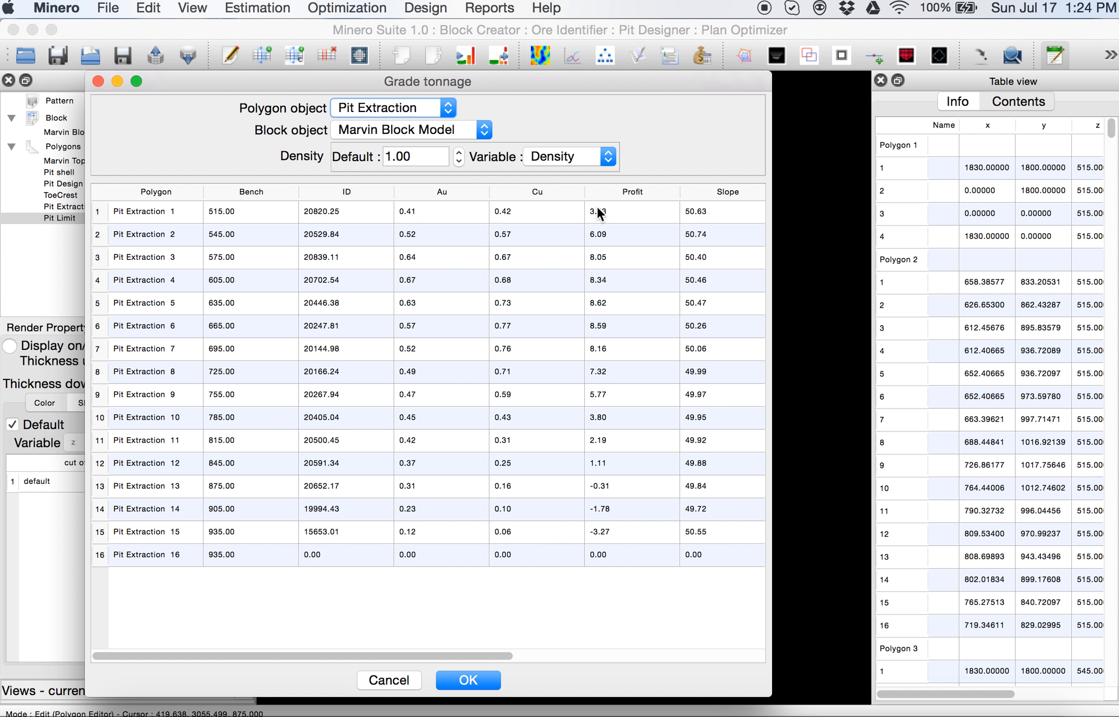
pyautogui.click(400, 680)
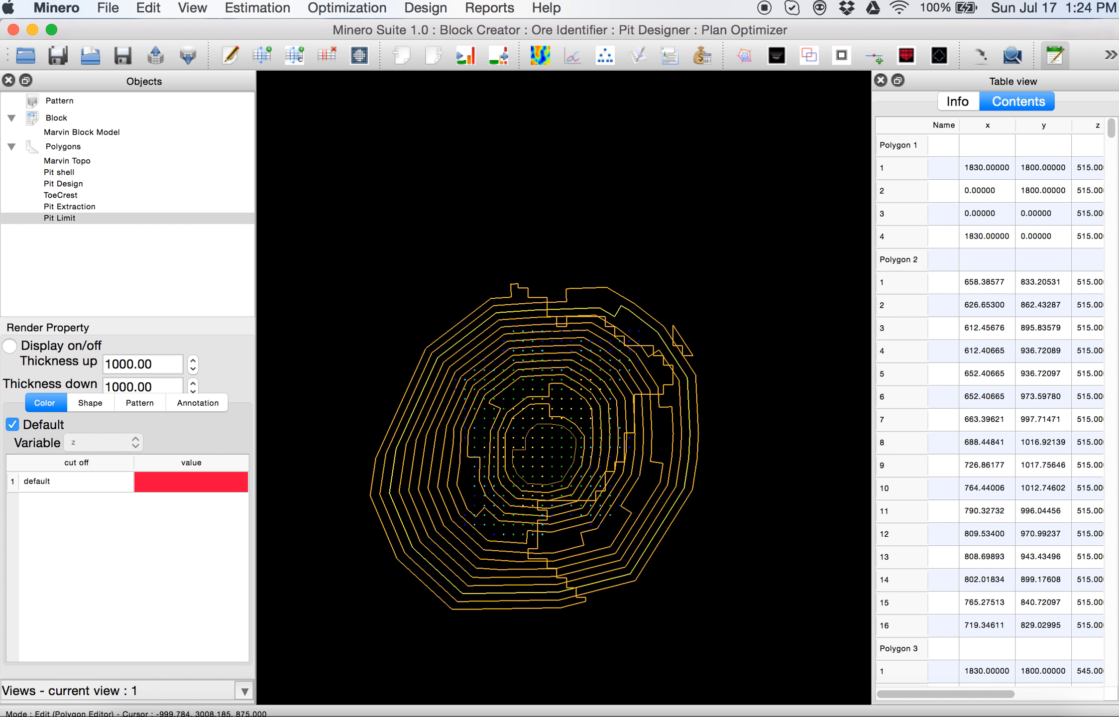
# Hide the Pit Extraction polygons and display the Marvin Topo polygons around the block points.
pyautogui.click(77, 206)
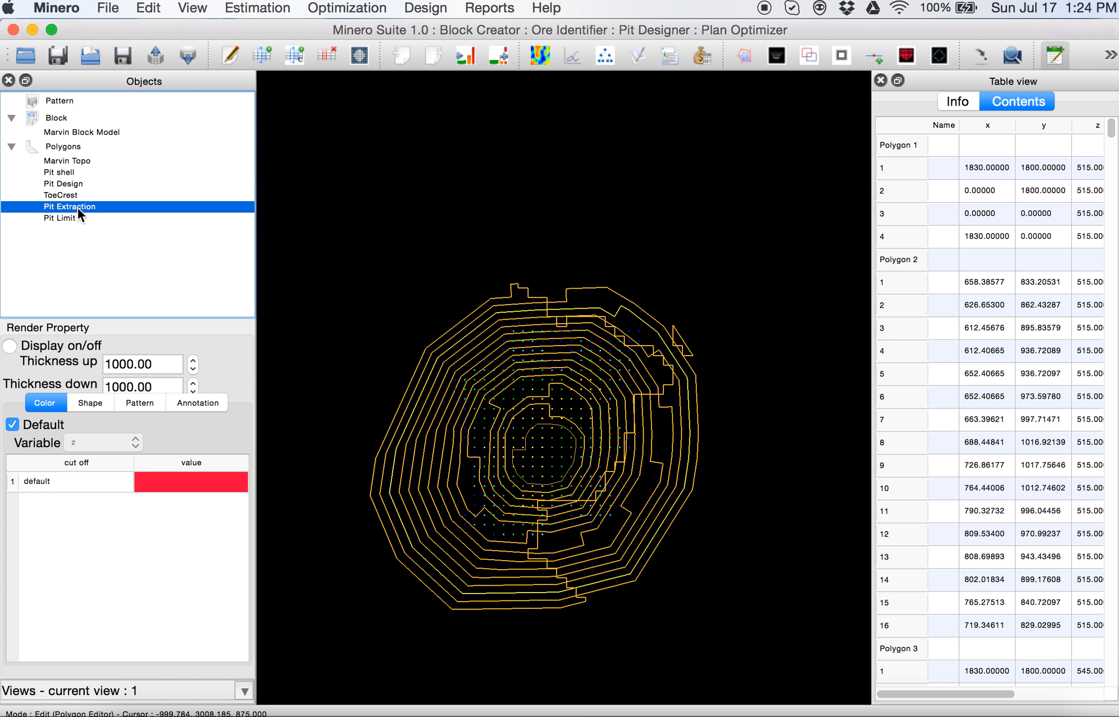
pyautogui.click(10, 345)
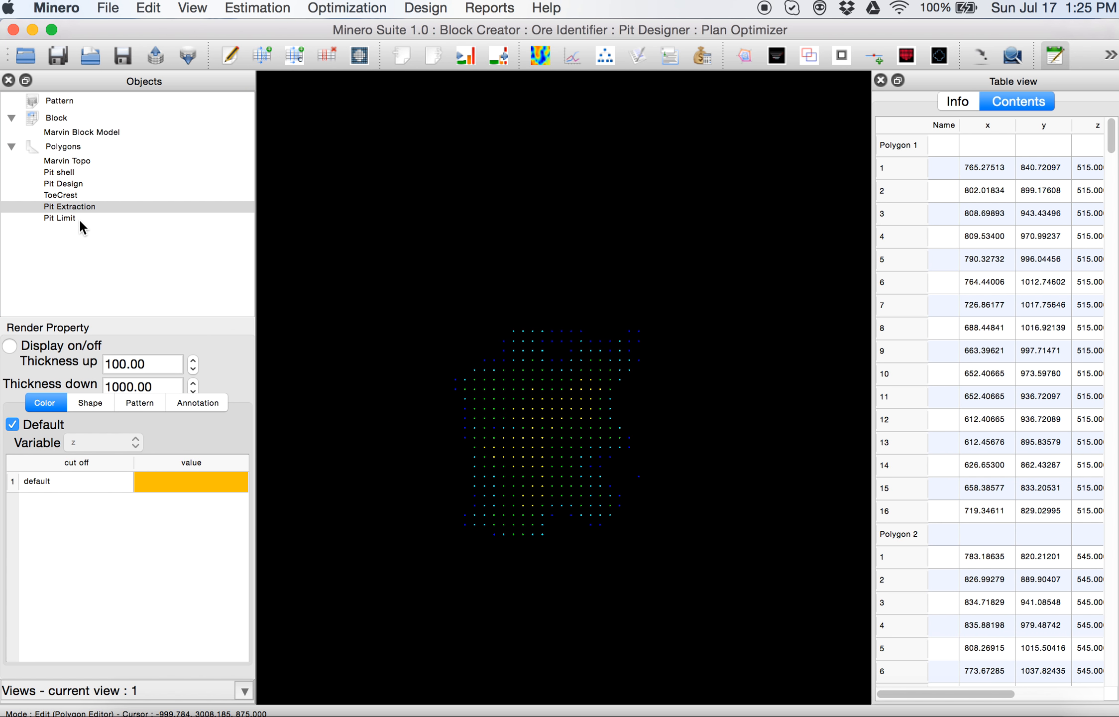
pyautogui.click(10, 346)
pyautogui.click(10, 346)
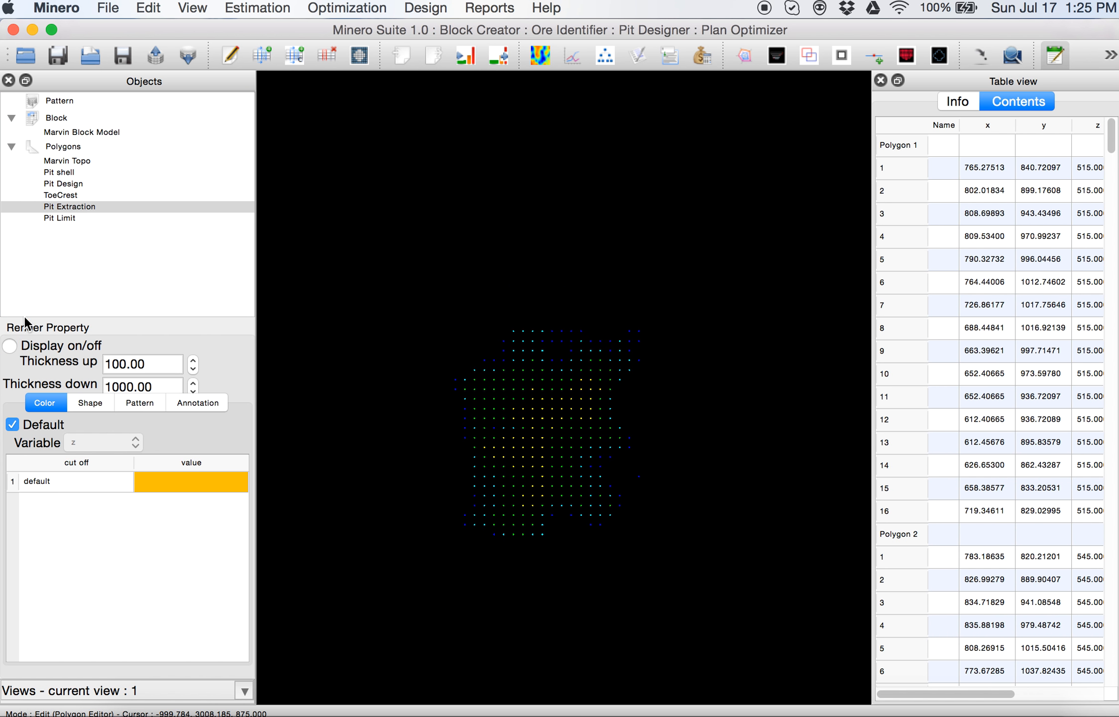
pyautogui.click(69, 161)
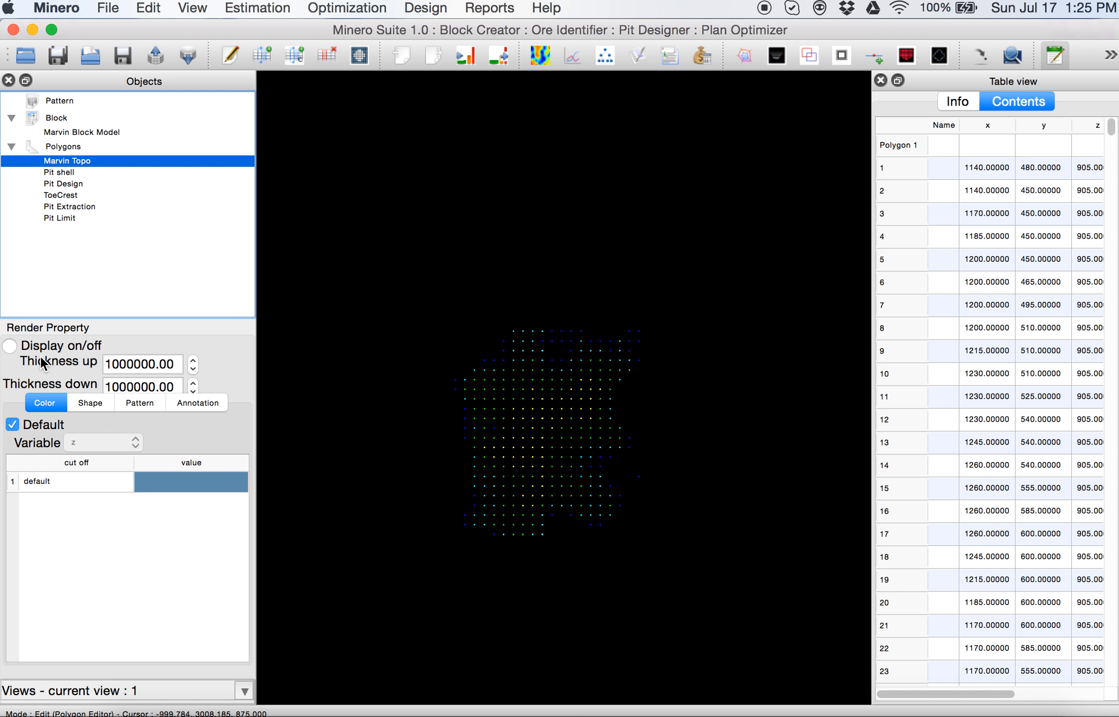
pyautogui.click(9, 345)
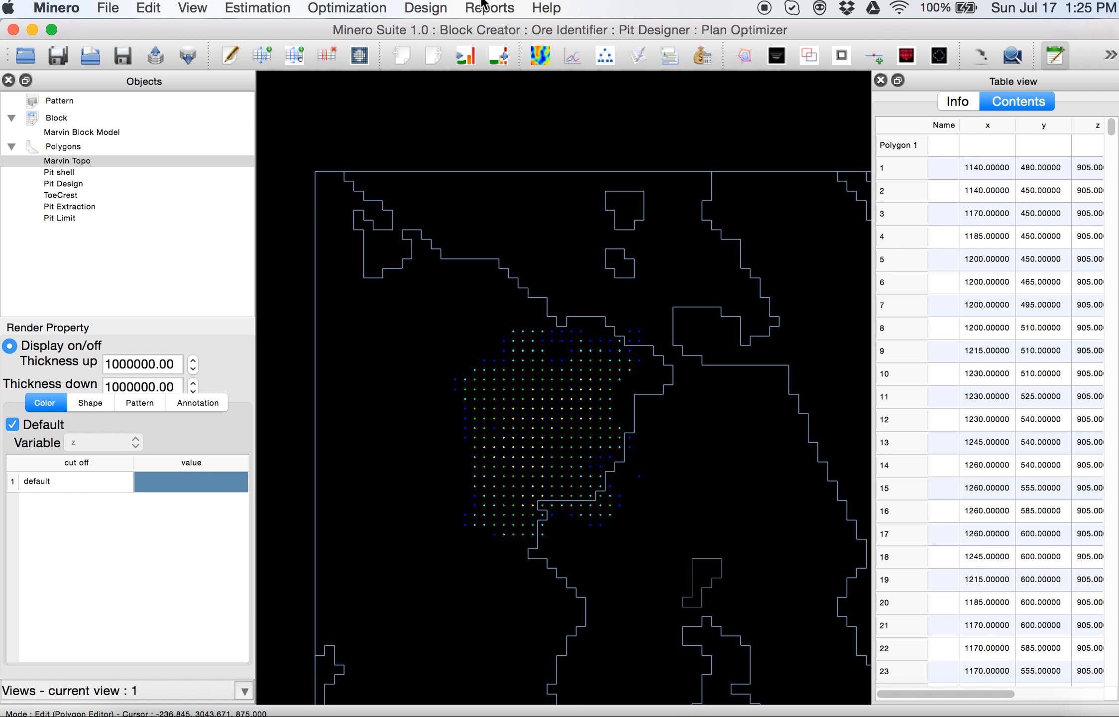
pyautogui.click(431, 9)
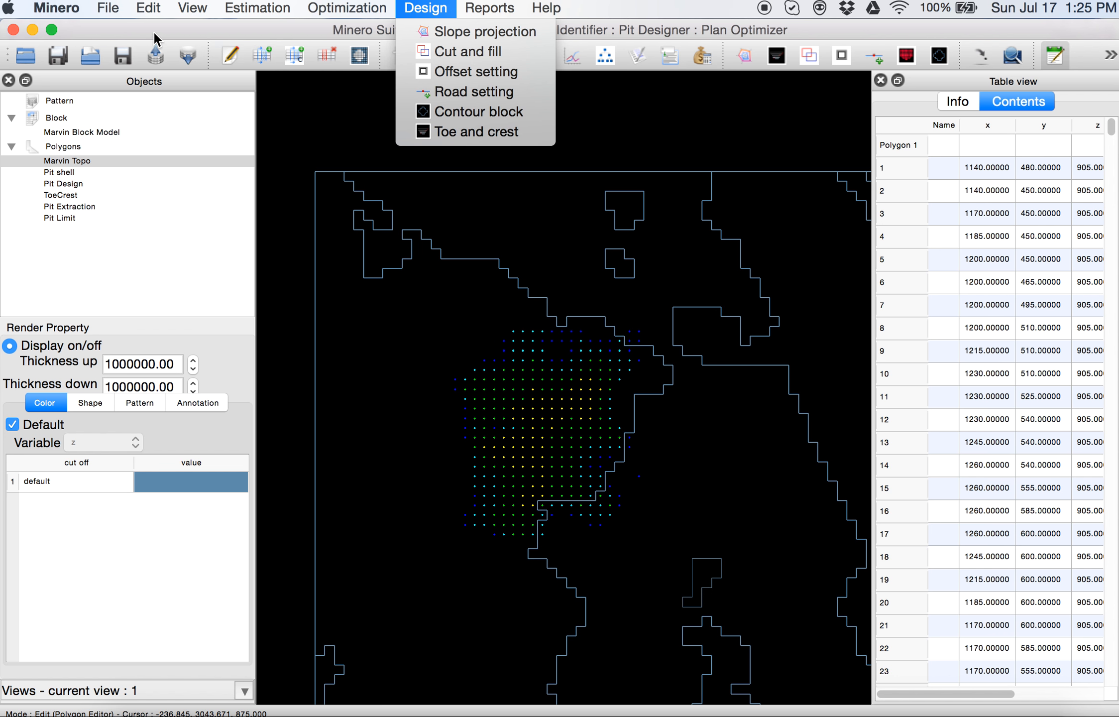
# Open the Leach Pad.POLY object and display its polygons together with the Pit Design polygons.
pyautogui.click(148, 10)
pyautogui.click(110, 9)
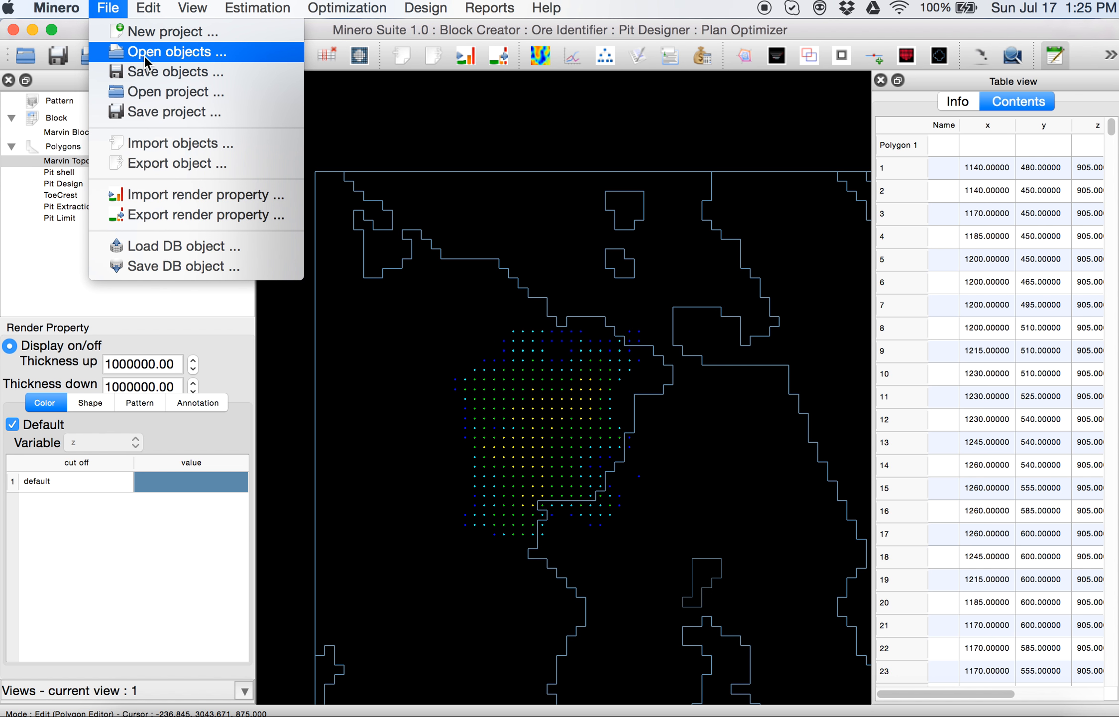
pyautogui.click(145, 52)
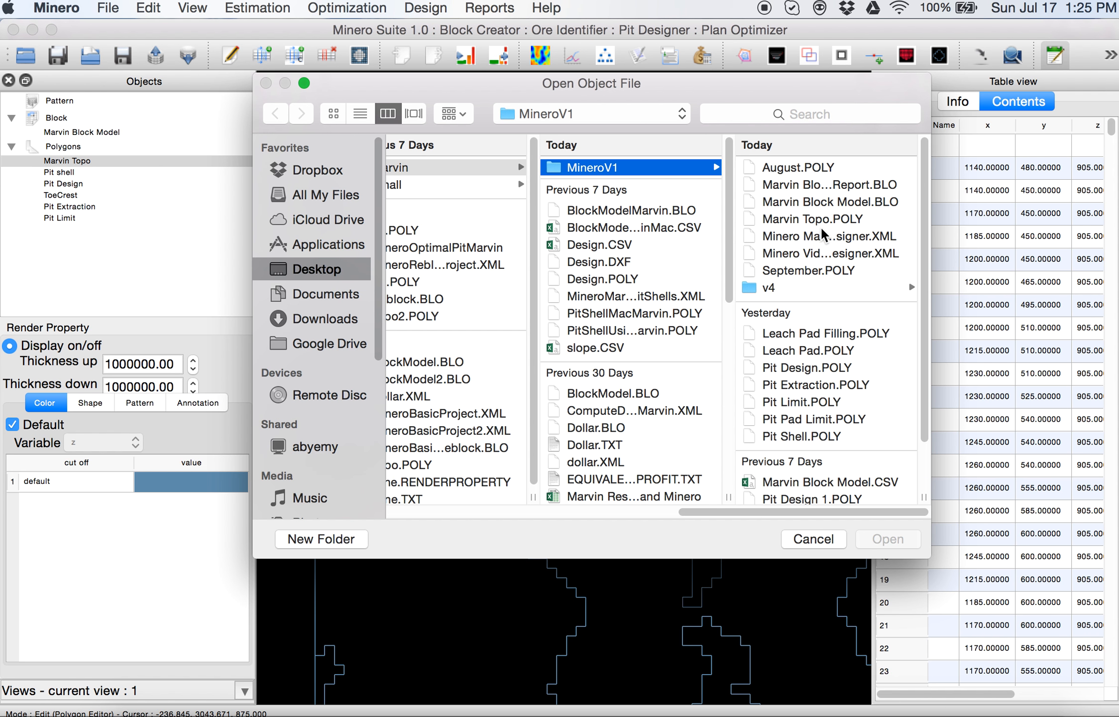
pyautogui.click(864, 353)
pyautogui.click(879, 538)
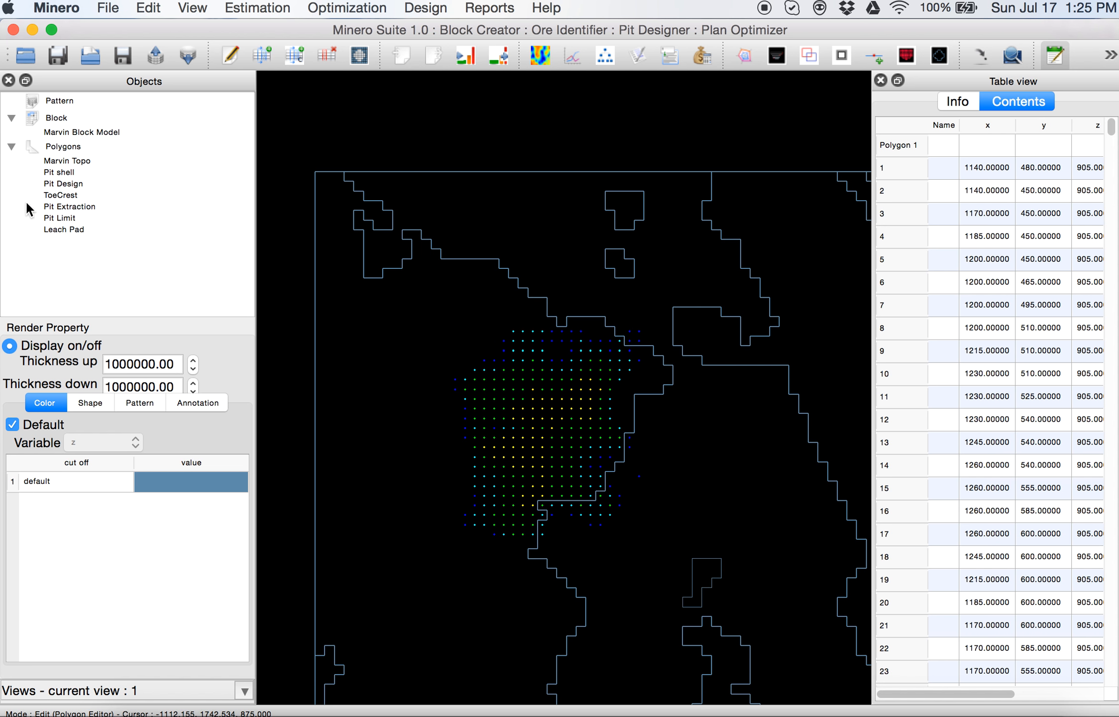
pyautogui.click(67, 230)
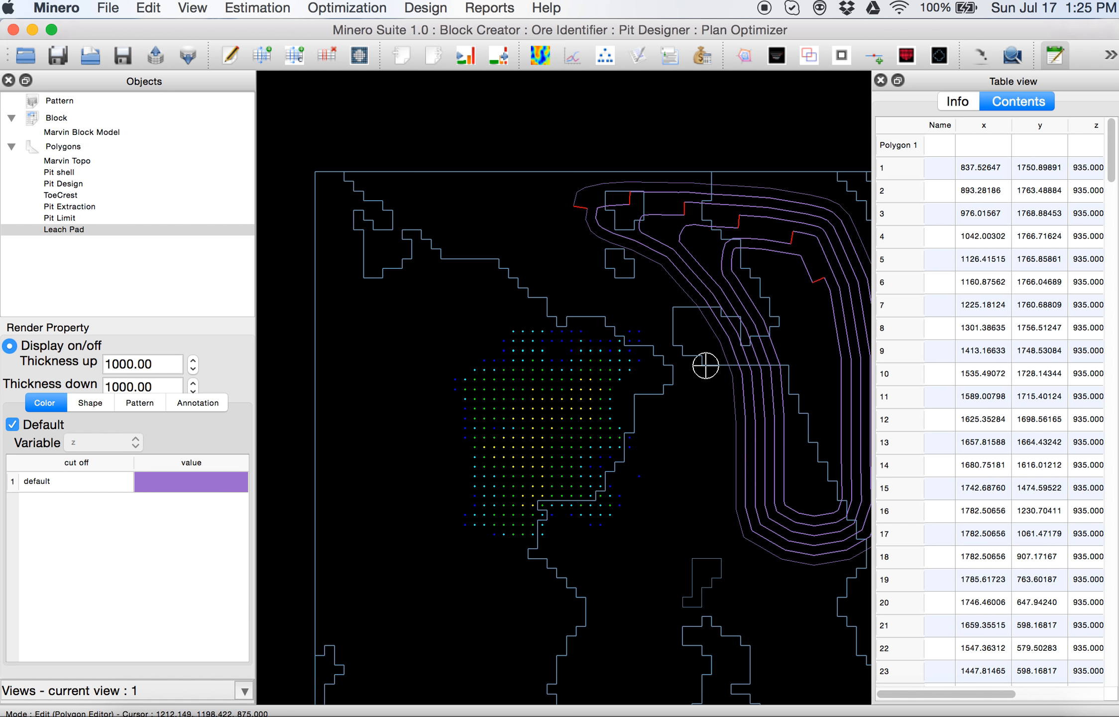
pyautogui.scroll(1, 633, 223)
pyautogui.scroll(-2, 633, 223)
pyautogui.moveTo(658, 370); pyautogui.dragTo(362, 364, button='middle')
pyautogui.scroll(1, 429, 343)
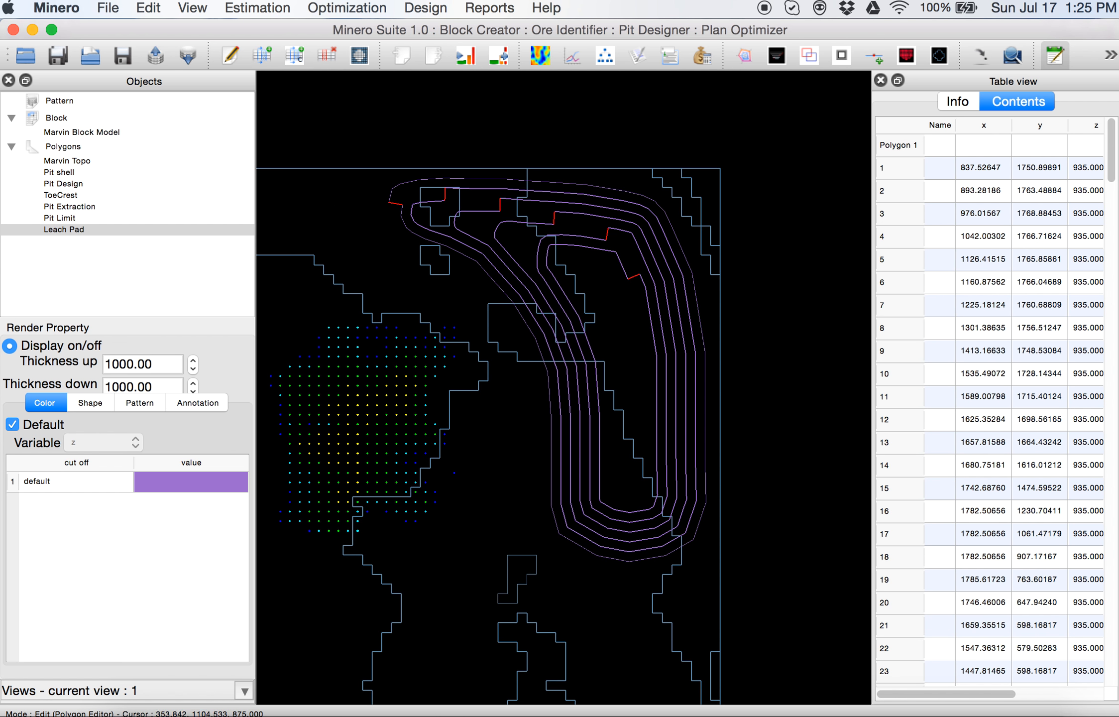
pyautogui.click(64, 183)
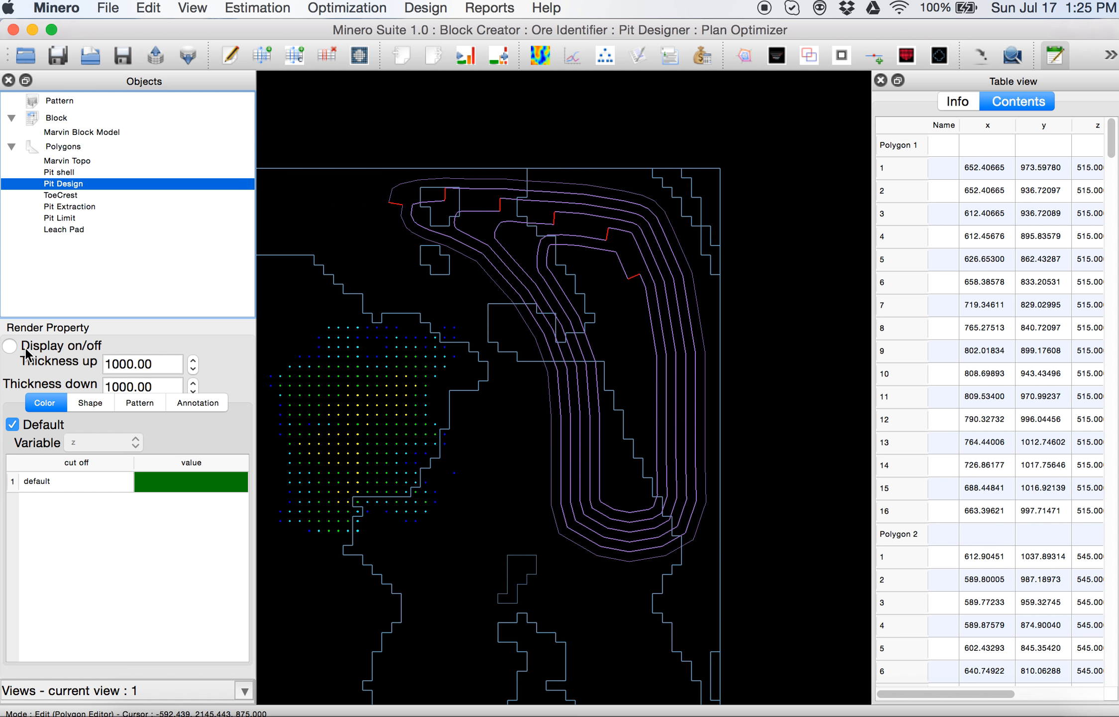
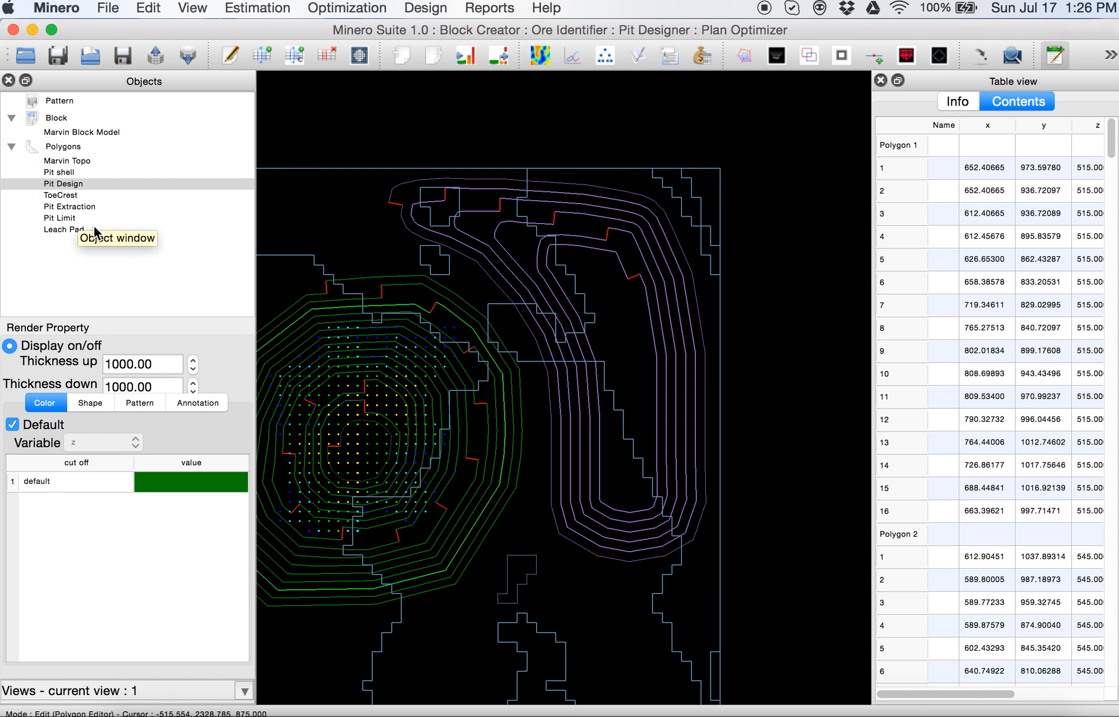
# Compute a Grade tonnage report for the Leach Pad polygons without a block object, examine the tonnage per bench, and close it.
pyautogui.click(75, 229)
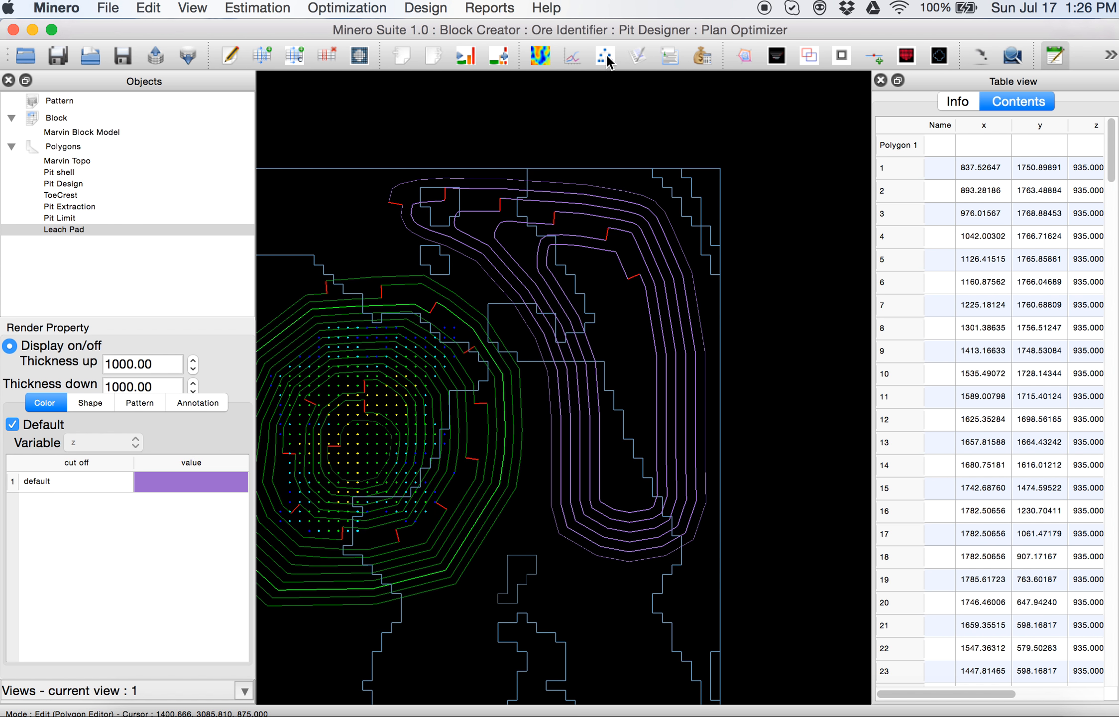
pyautogui.click(573, 57)
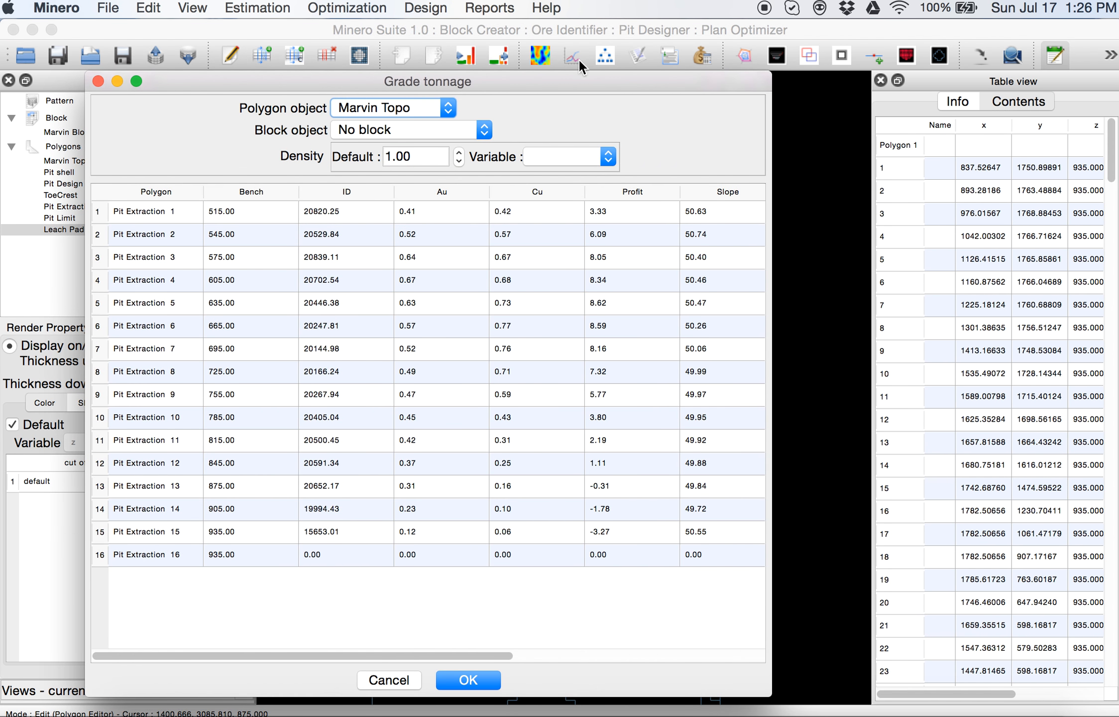
pyautogui.click(395, 108)
pyautogui.click(387, 210)
pyautogui.click(465, 680)
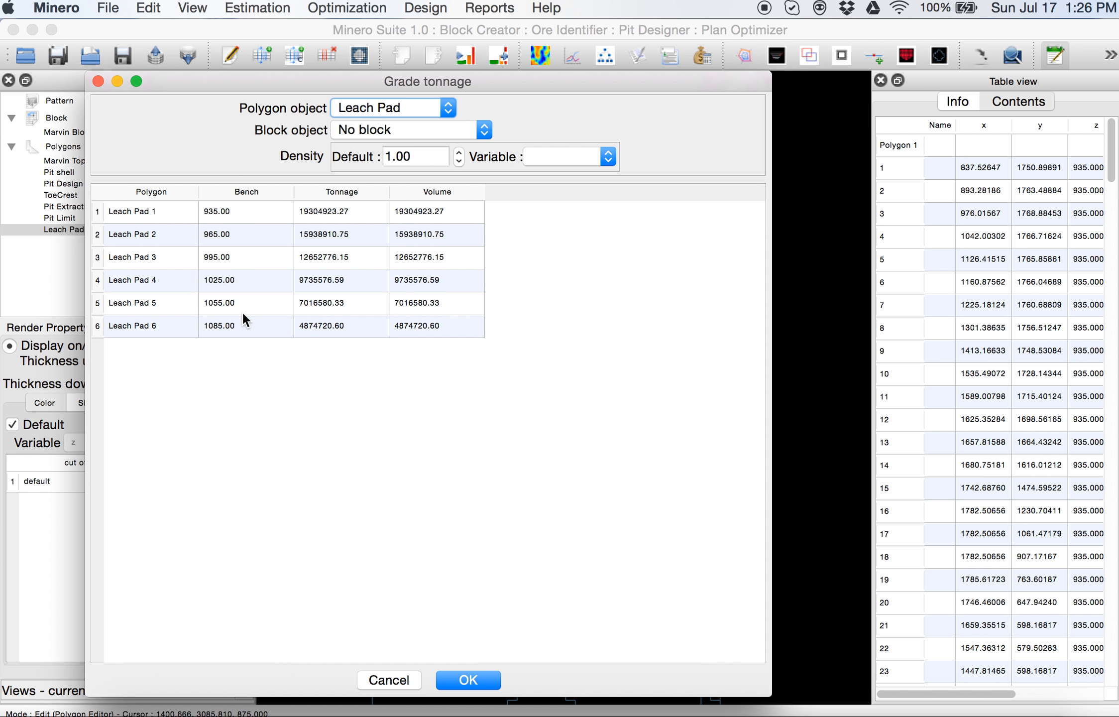
pyautogui.click(99, 80)
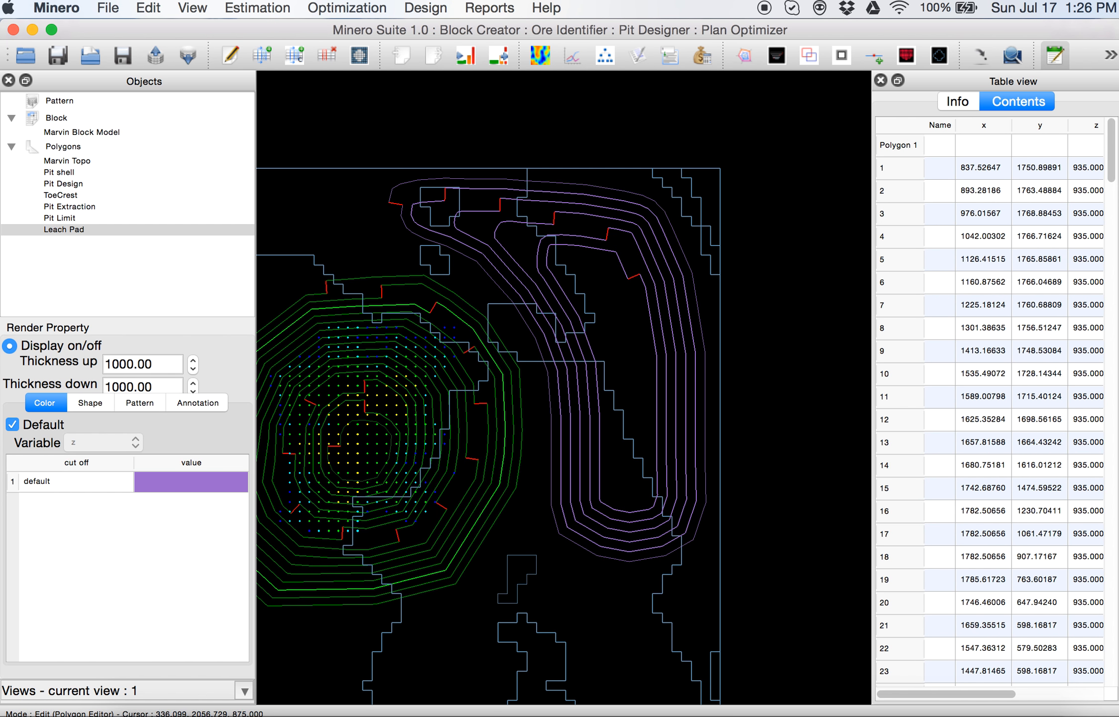
# Set up a Cut and fill operation with Pit Limit as polygon object A and Leach Pad as polygon object B.
pyautogui.click(426, 9)
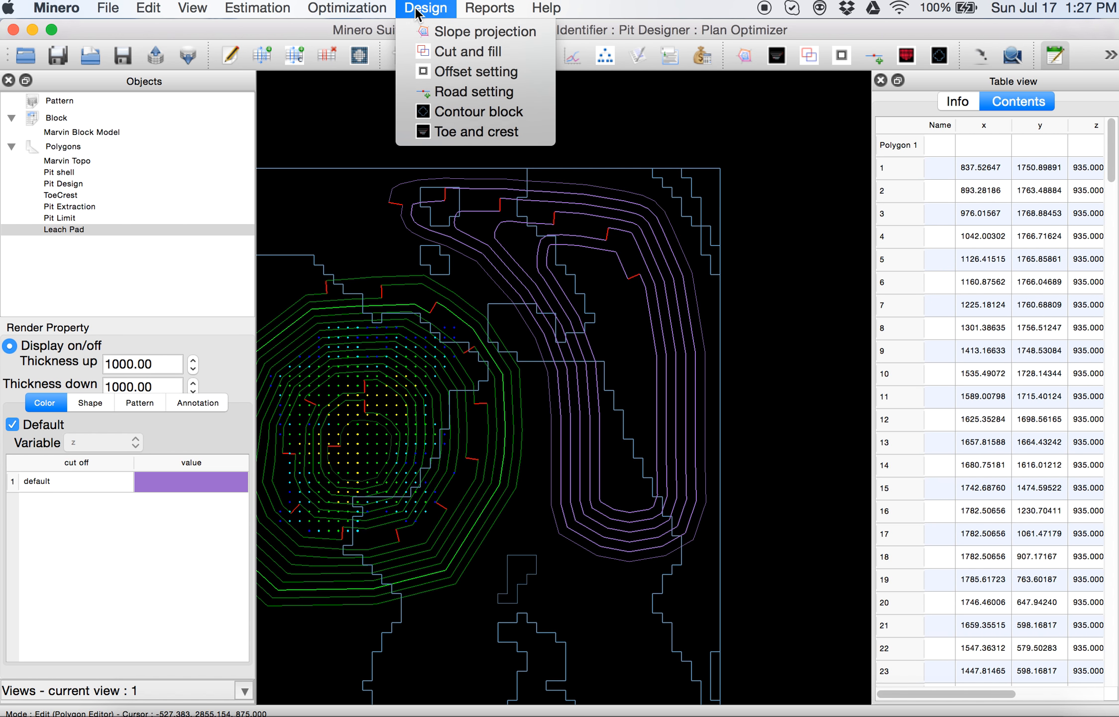
pyautogui.click(458, 58)
pyautogui.moveTo(393, 136); pyautogui.dragTo(750, 196)
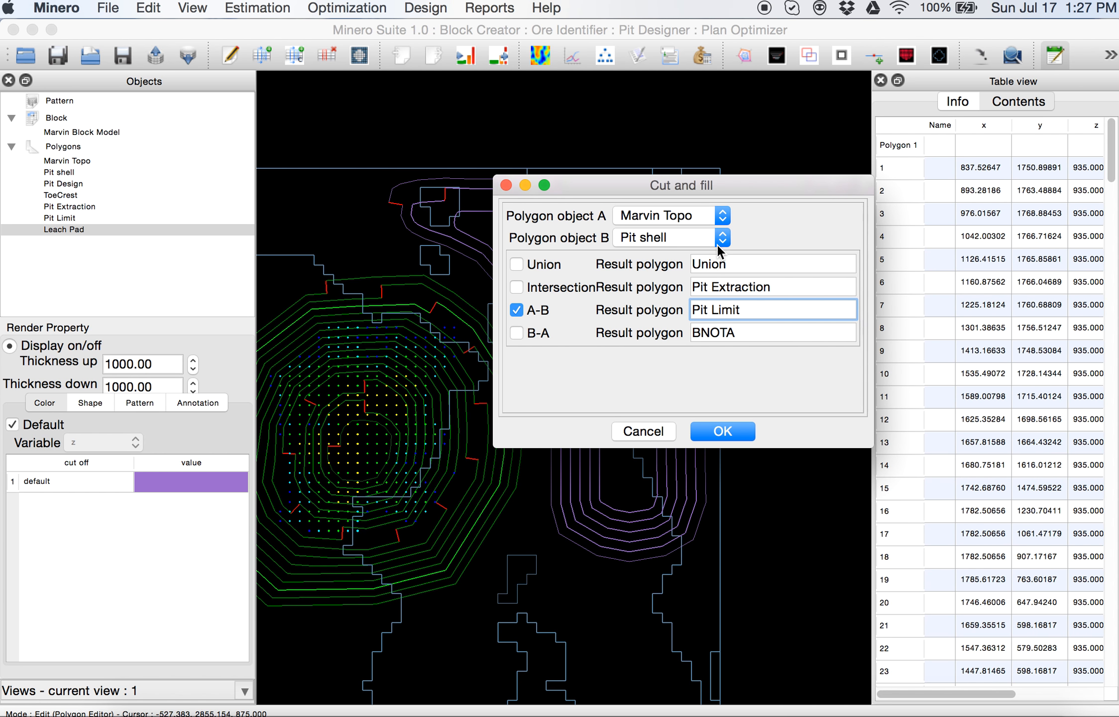
pyautogui.click(723, 217)
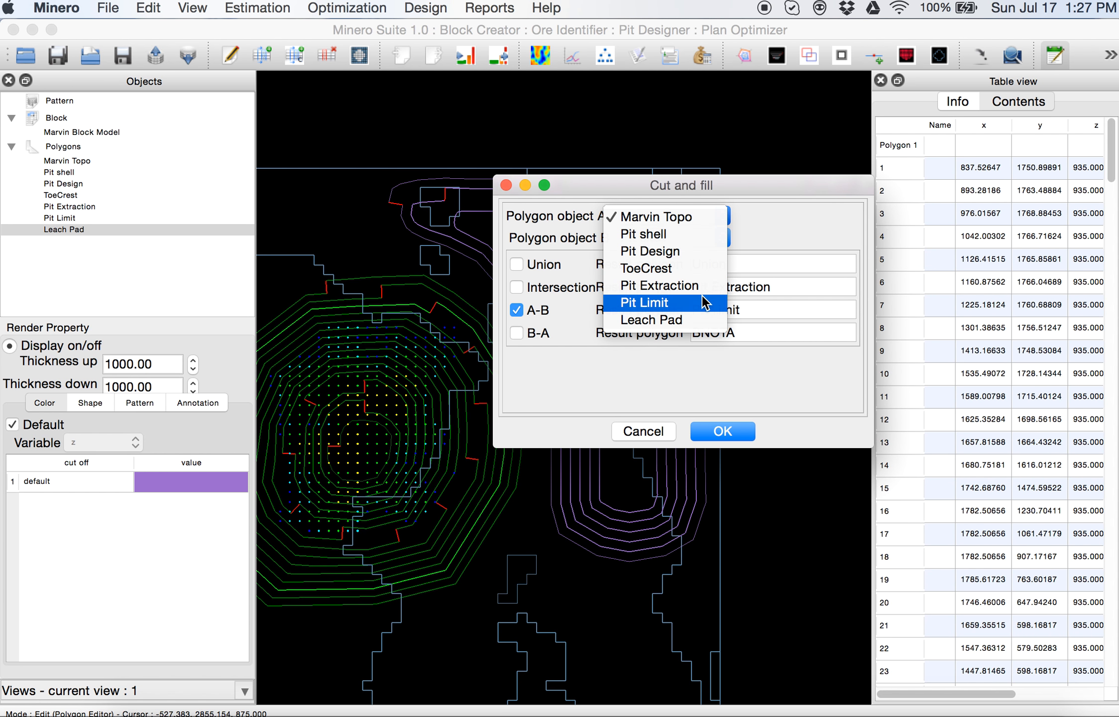
pyautogui.click(706, 303)
pyautogui.click(721, 244)
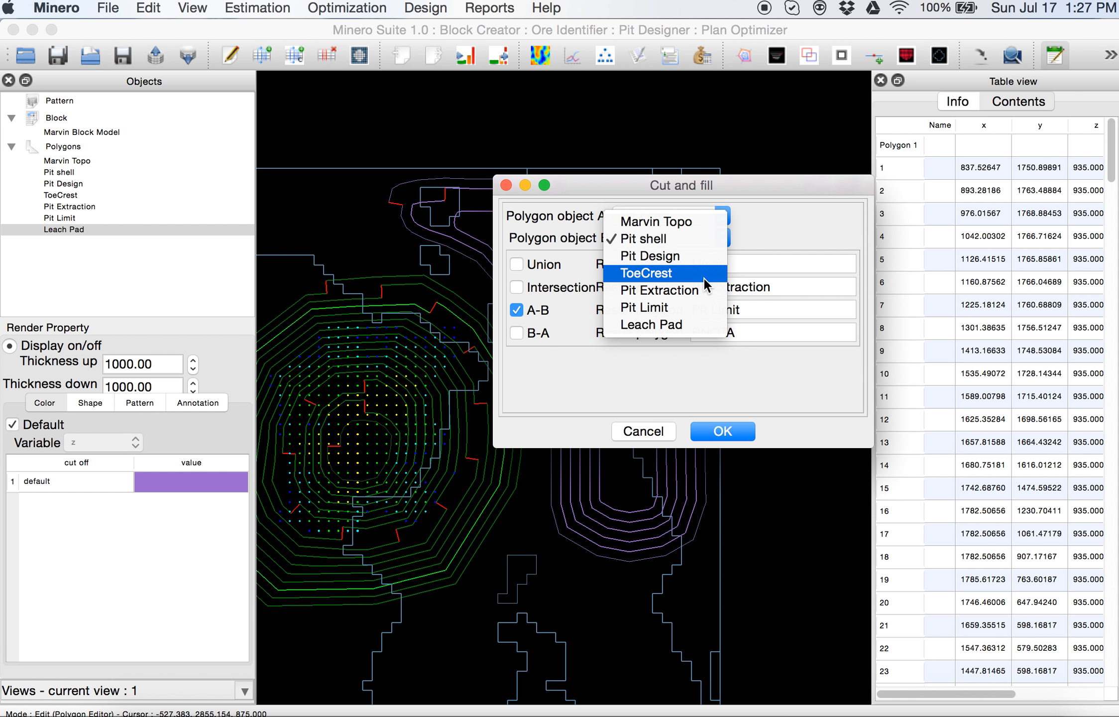
pyautogui.click(679, 324)
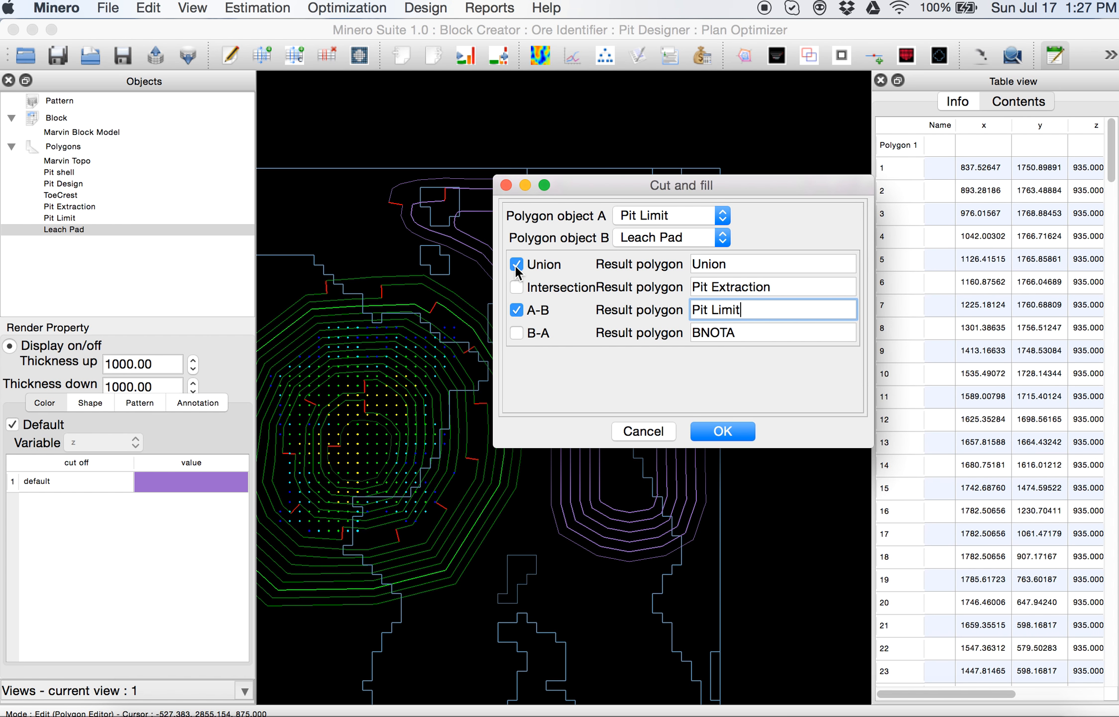
# Run the Cut and fill with only the union, named Pit Pad Limit, and B-A, named Leach Pad Fill, as results.
pyautogui.doubleClick(742, 264)
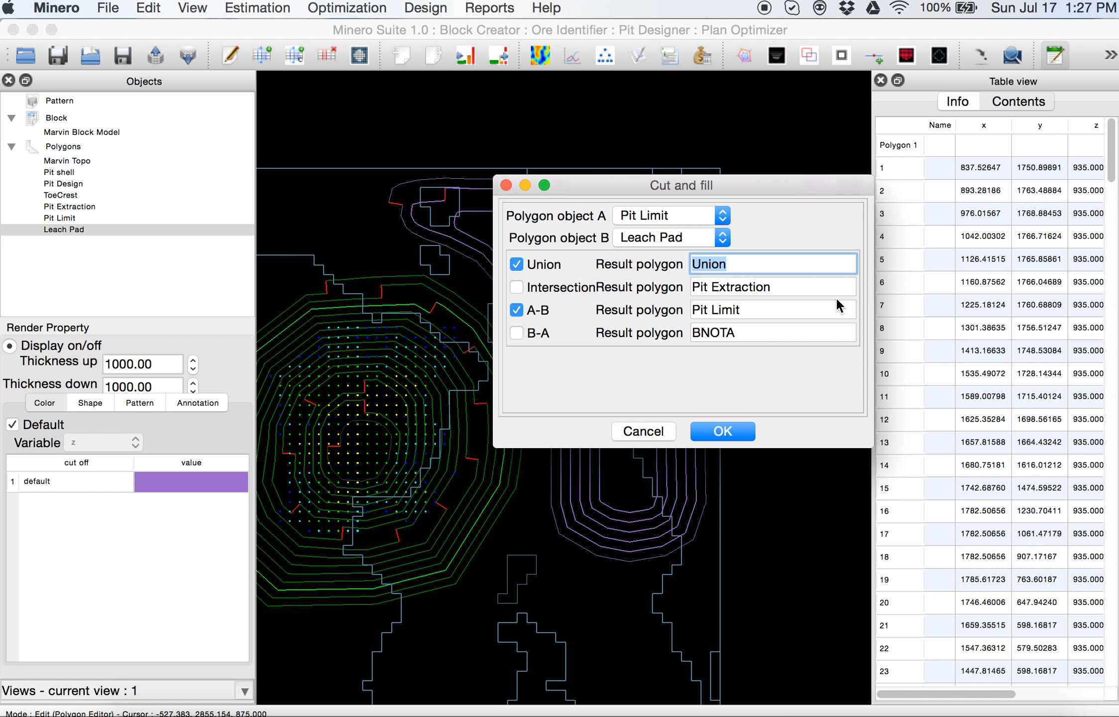
pyautogui.write('Pit Pad Limit')
pyautogui.click(515, 309)
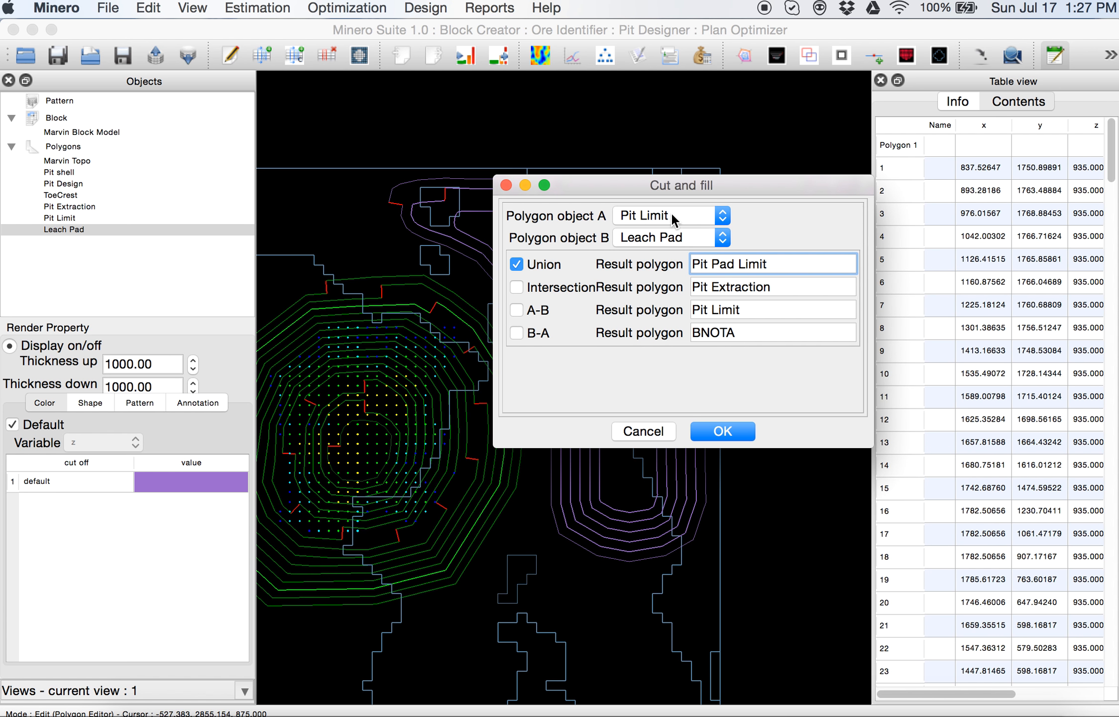
pyautogui.click(516, 333)
pyautogui.moveTo(632, 184); pyautogui.dragTo(798, 192)
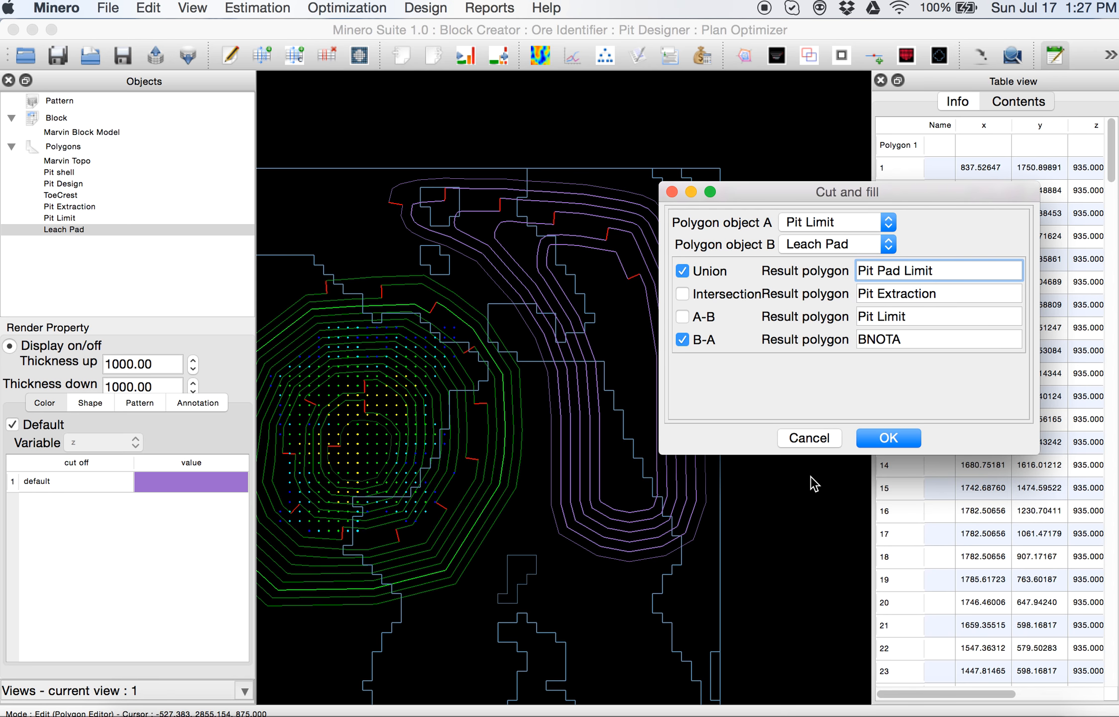
pyautogui.doubleClick(877, 339)
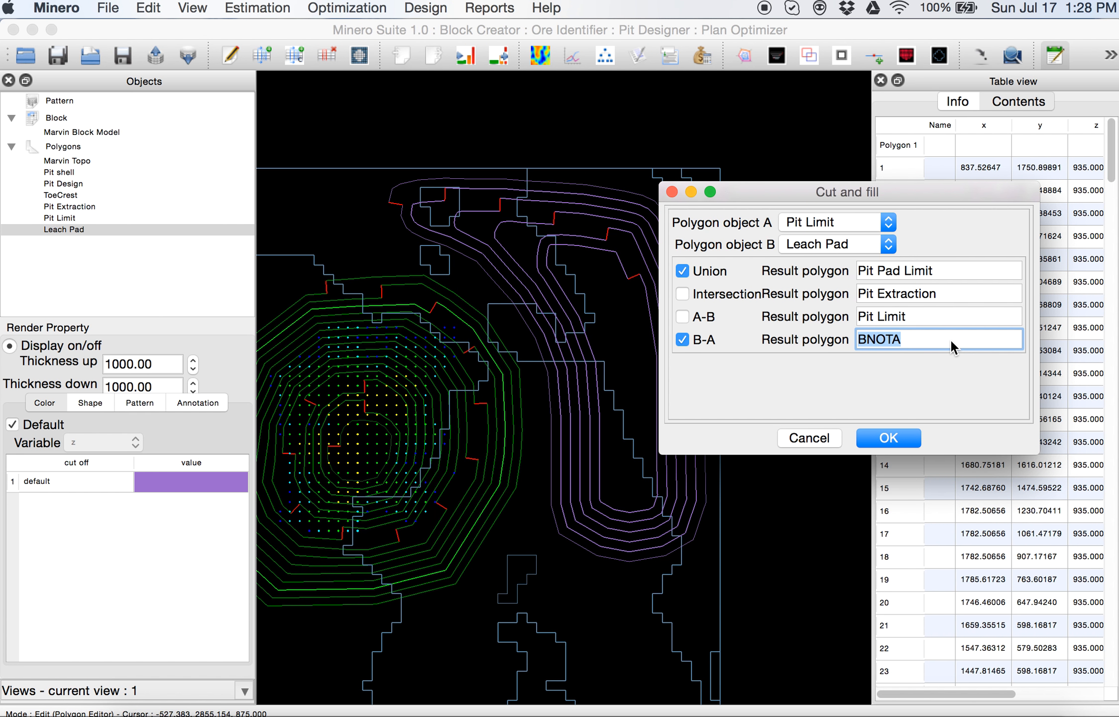
pyautogui.write('Leach Pad Fill')
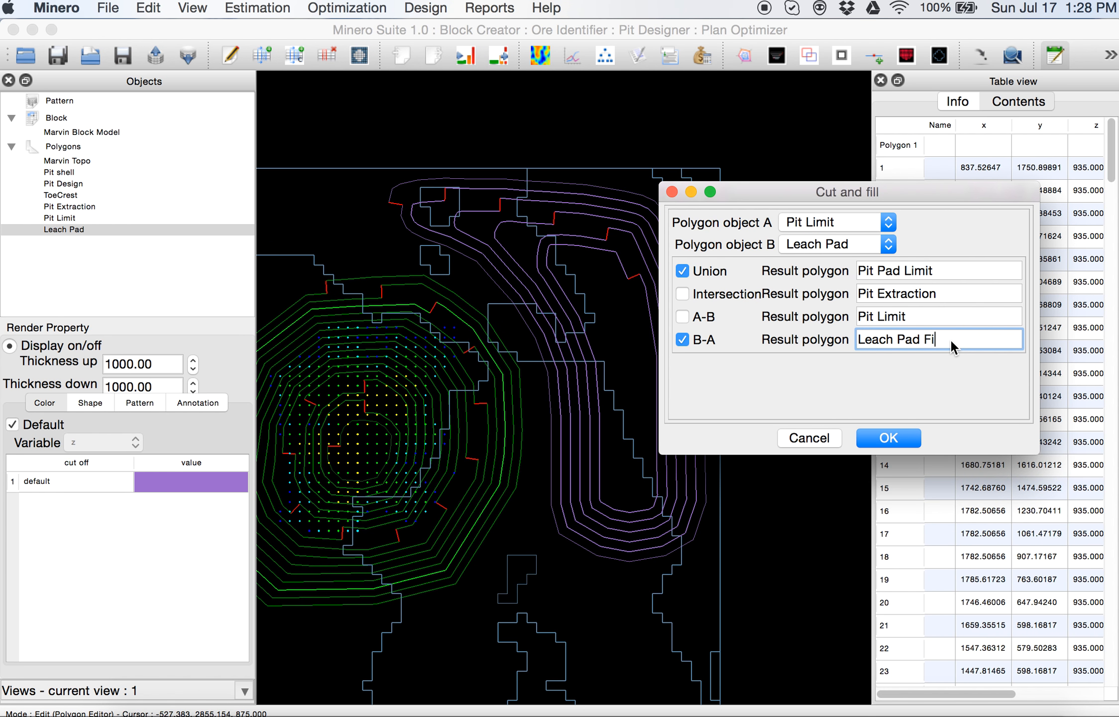
pyautogui.click(879, 438)
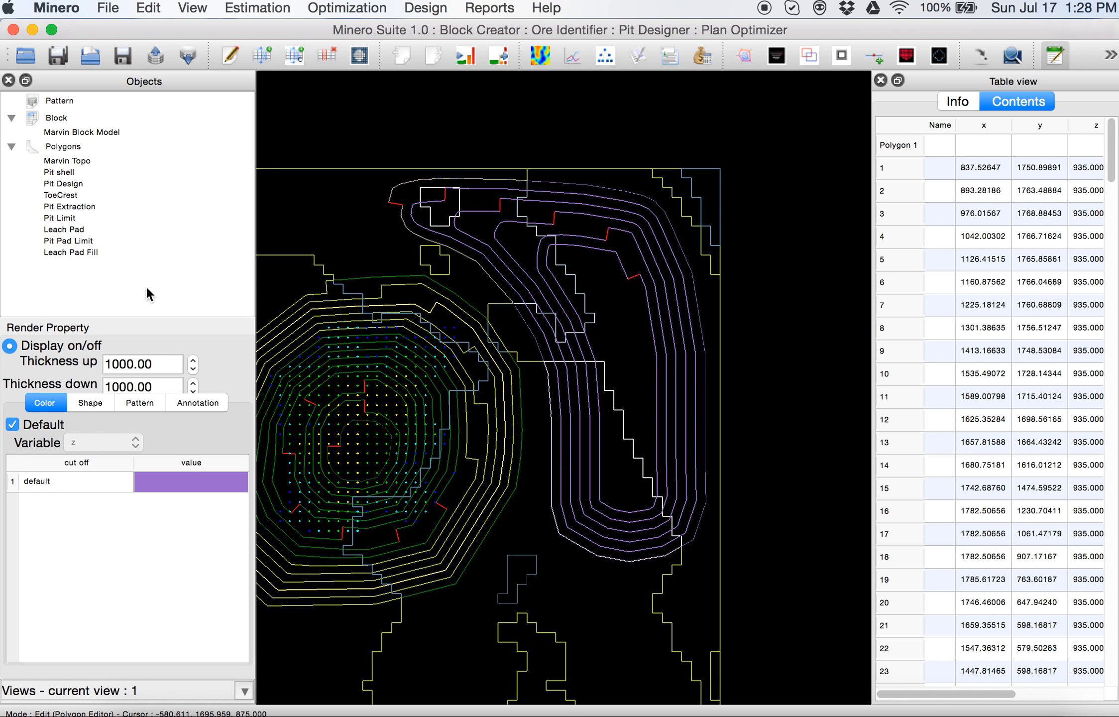
# Hide the Leach Pad, Pit Design and Marvin Topo polygons.
pyautogui.click(70, 230)
pyautogui.click(10, 346)
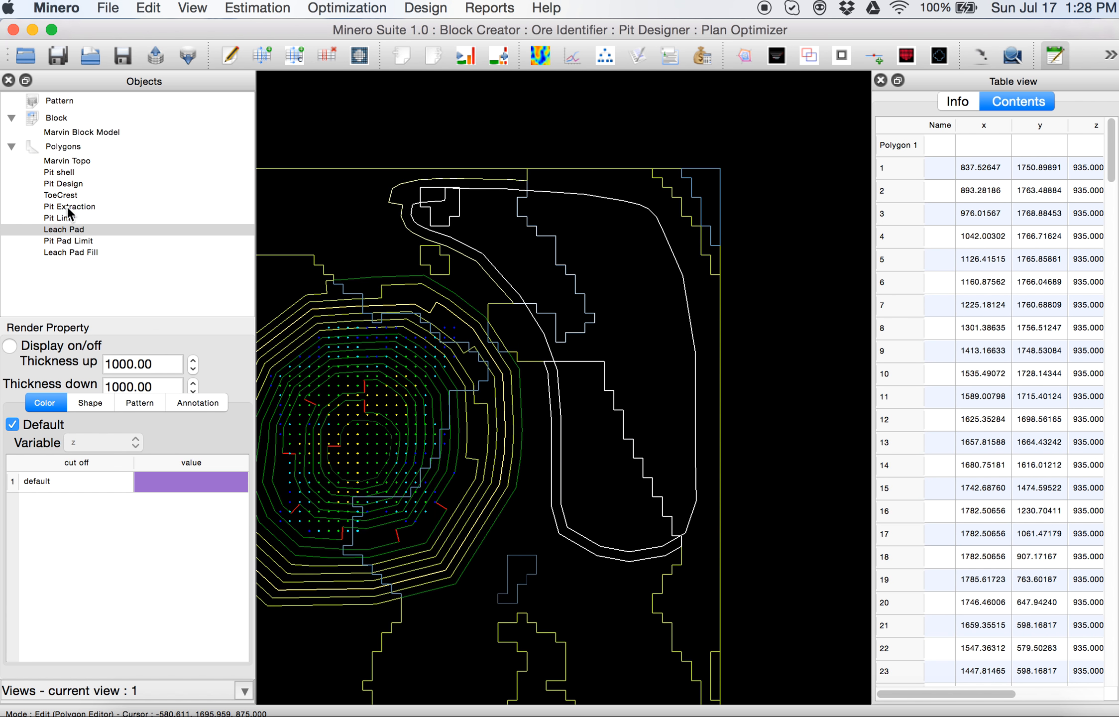
pyautogui.click(64, 184)
pyautogui.click(23, 345)
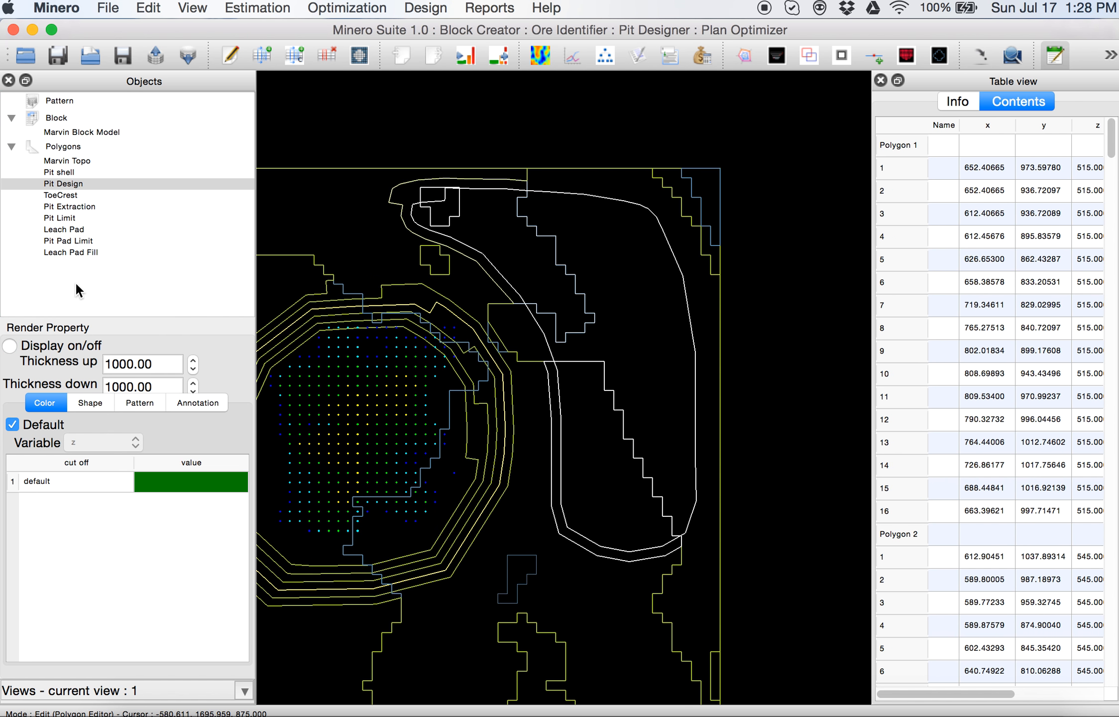
pyautogui.click(77, 161)
pyautogui.click(11, 345)
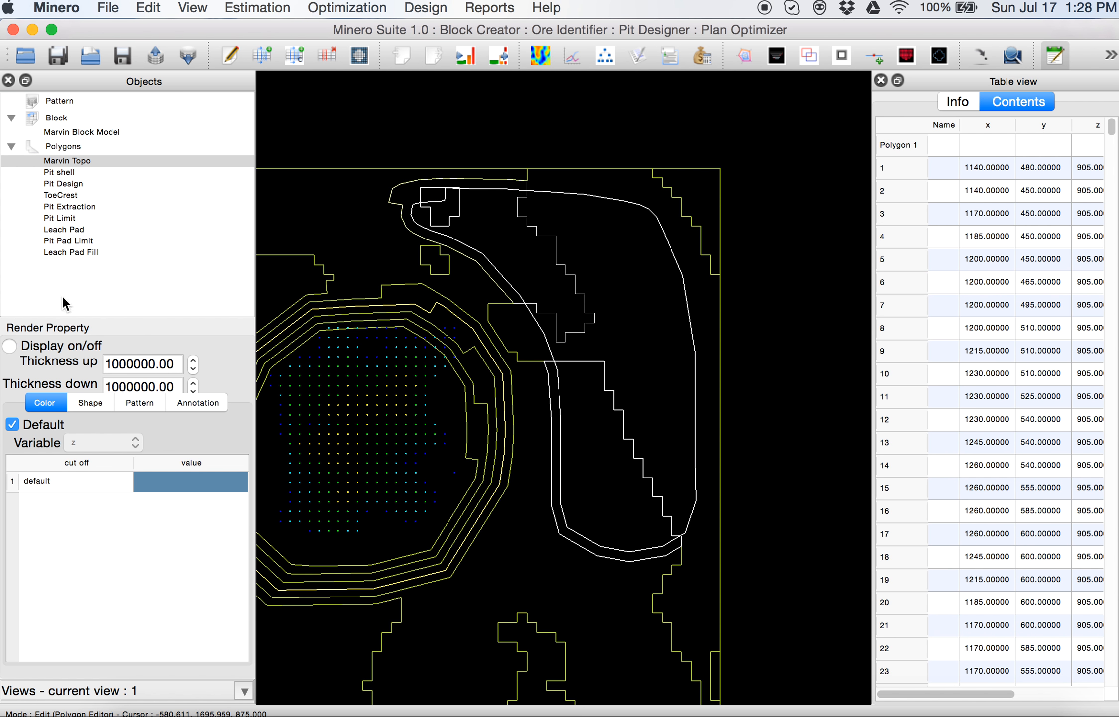
# Check the display state of the remaining polygon objects and hide the Pit Pad Limit polygons.
pyautogui.click(72, 173)
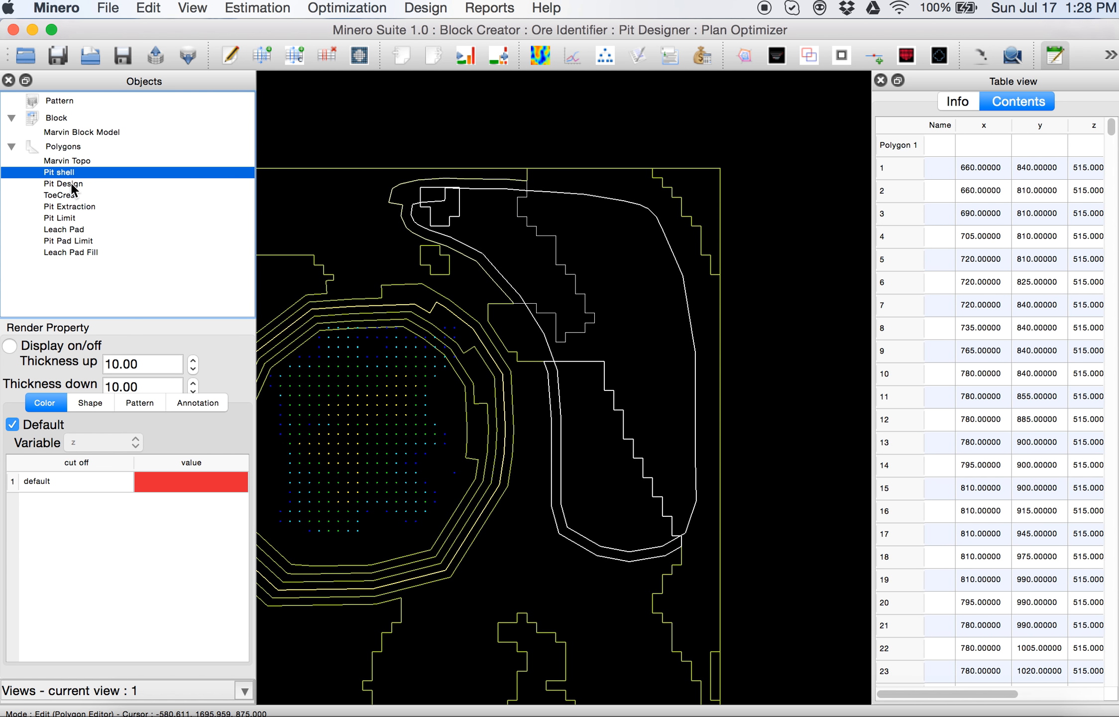
pyautogui.click(70, 183)
pyautogui.click(71, 196)
pyautogui.click(72, 205)
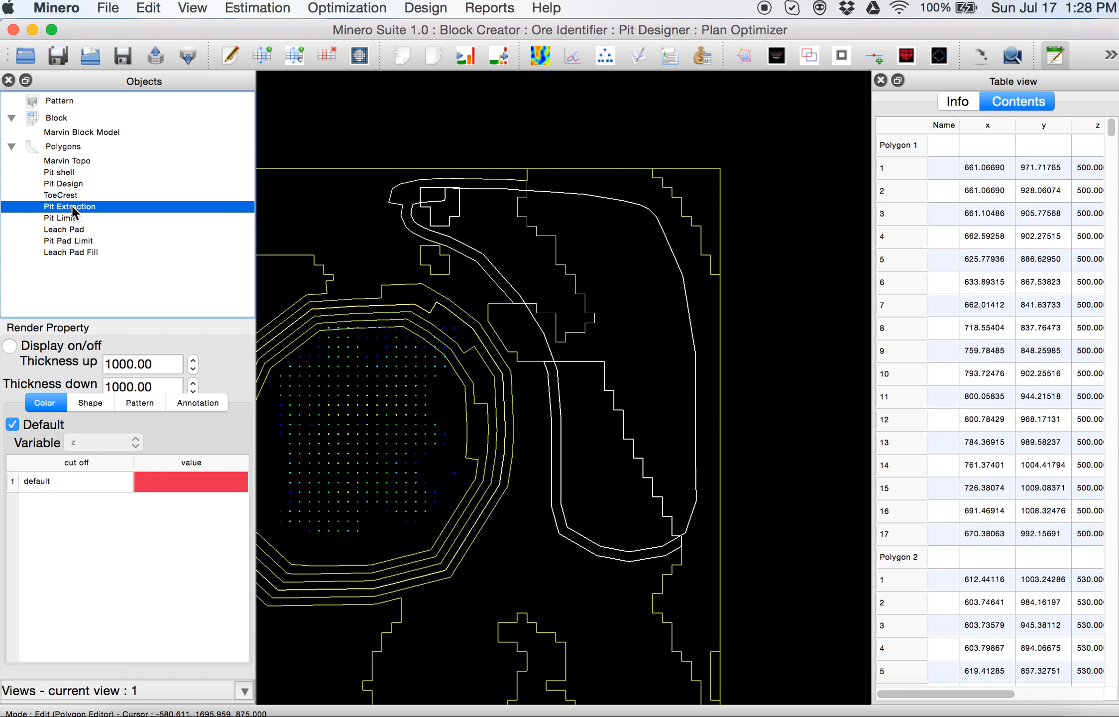
pyautogui.click(72, 218)
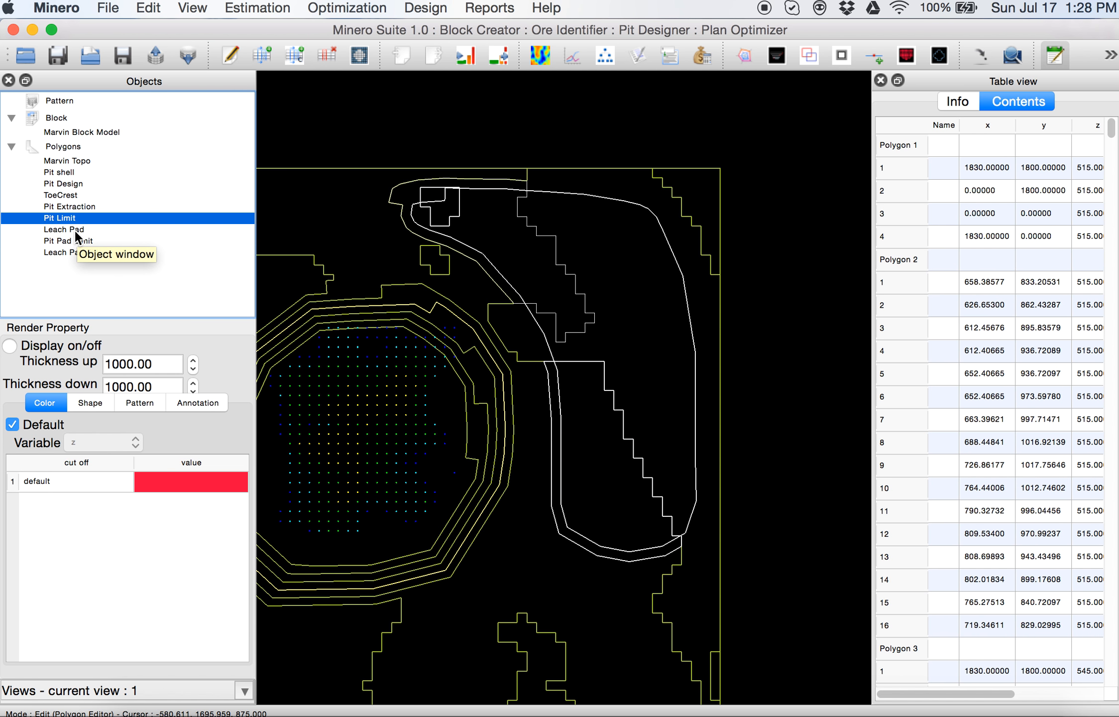
pyautogui.click(74, 228)
pyautogui.click(75, 244)
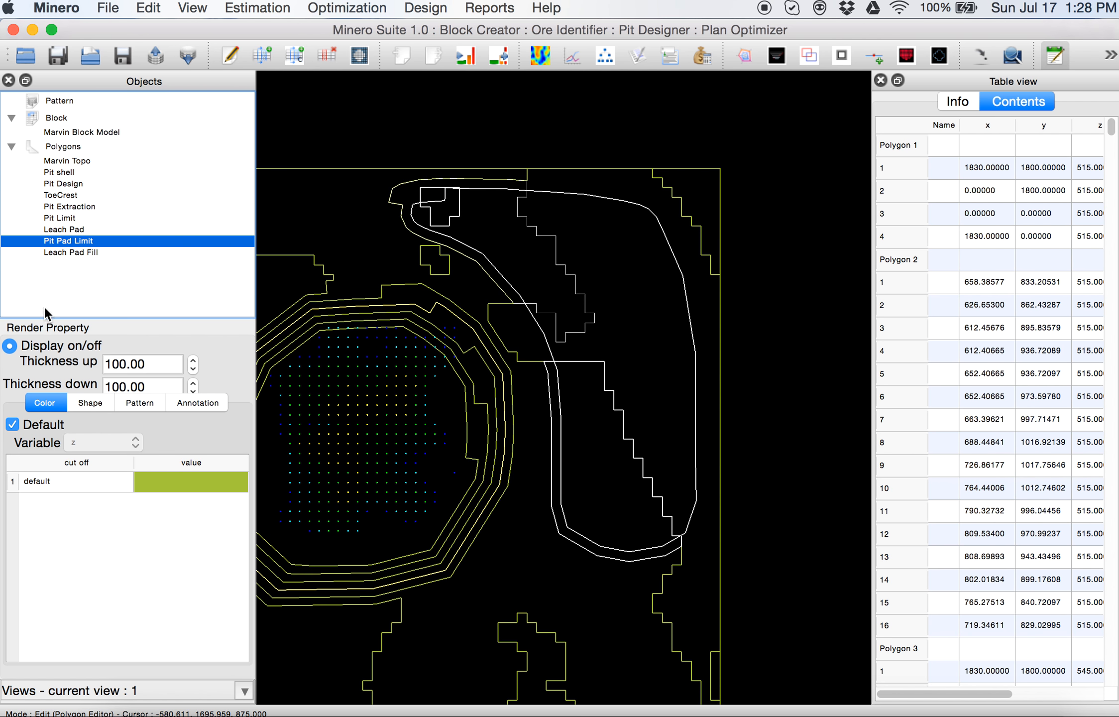
pyautogui.click(25, 345)
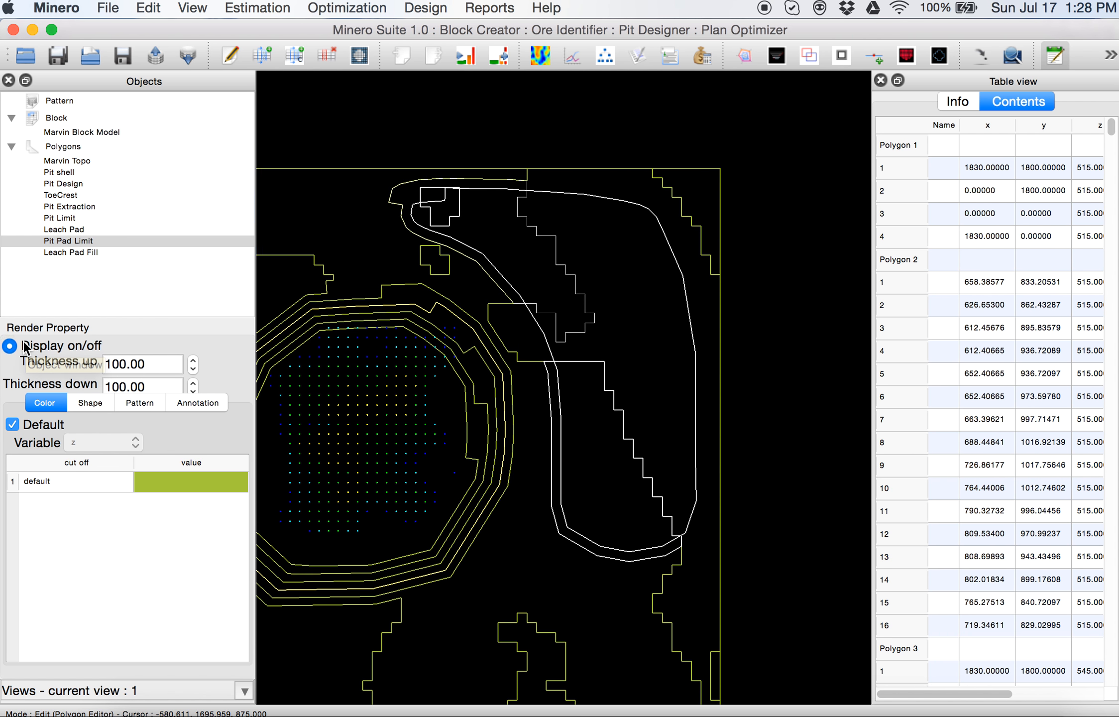
# Set both the thickness up and thickness down of the Leach Pad Fill polygons to 1000.
pyautogui.click(87, 254)
pyautogui.click(122, 365)
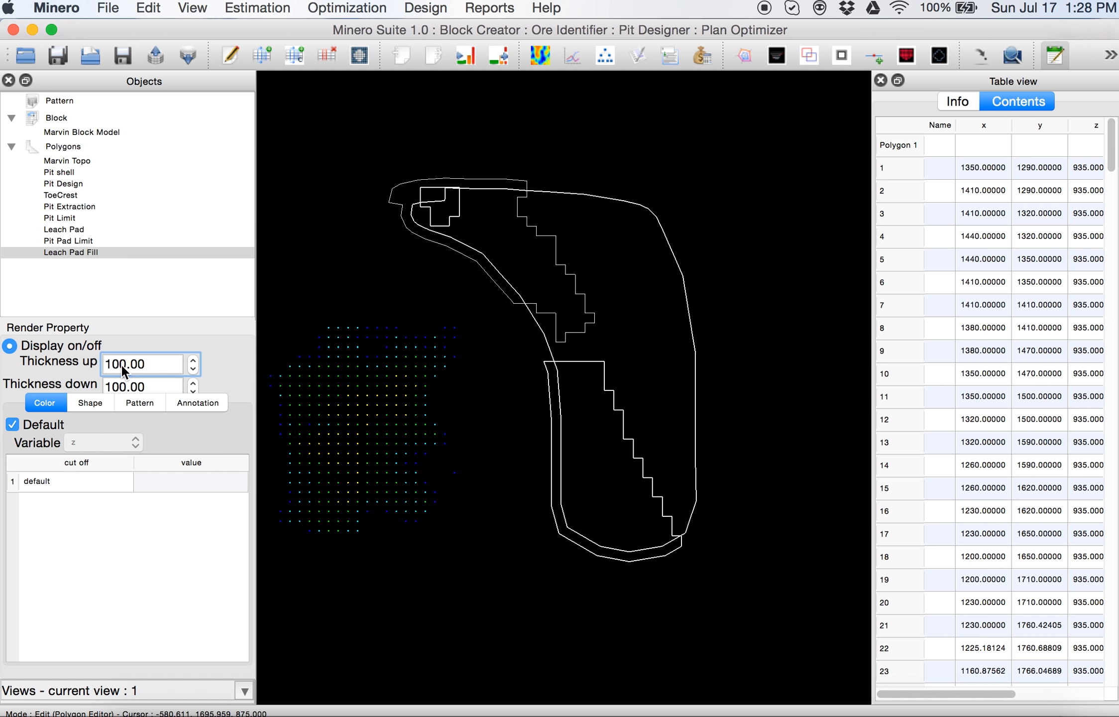
pyautogui.write('0')
pyautogui.click(125, 392)
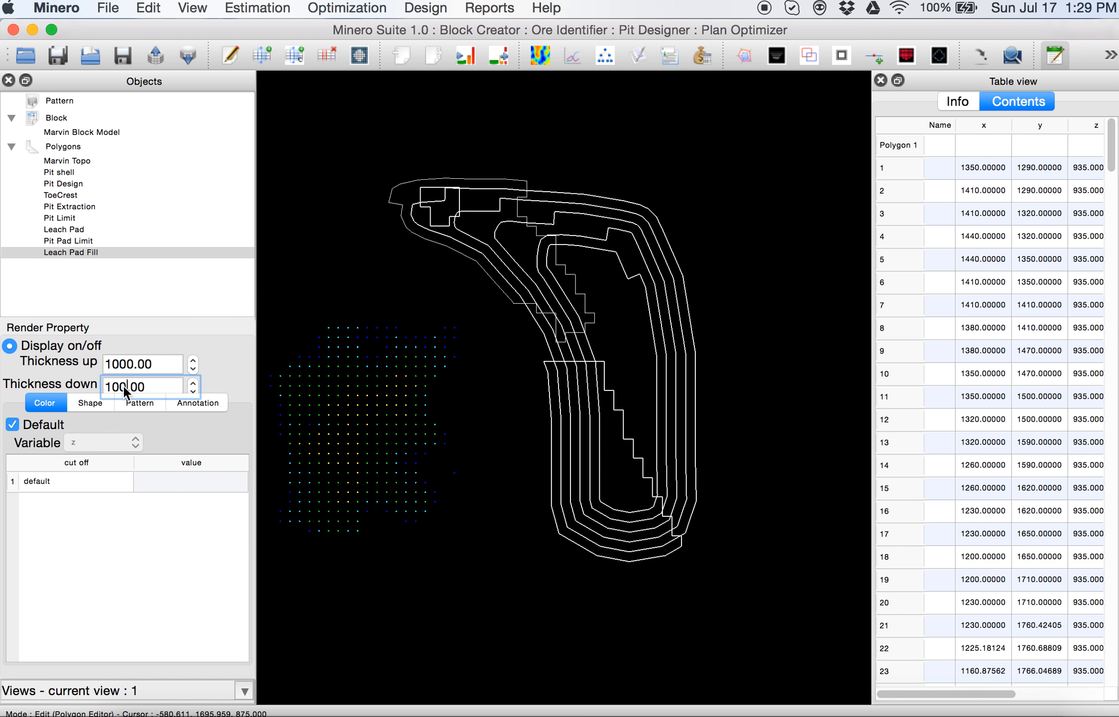
pyautogui.write('0')
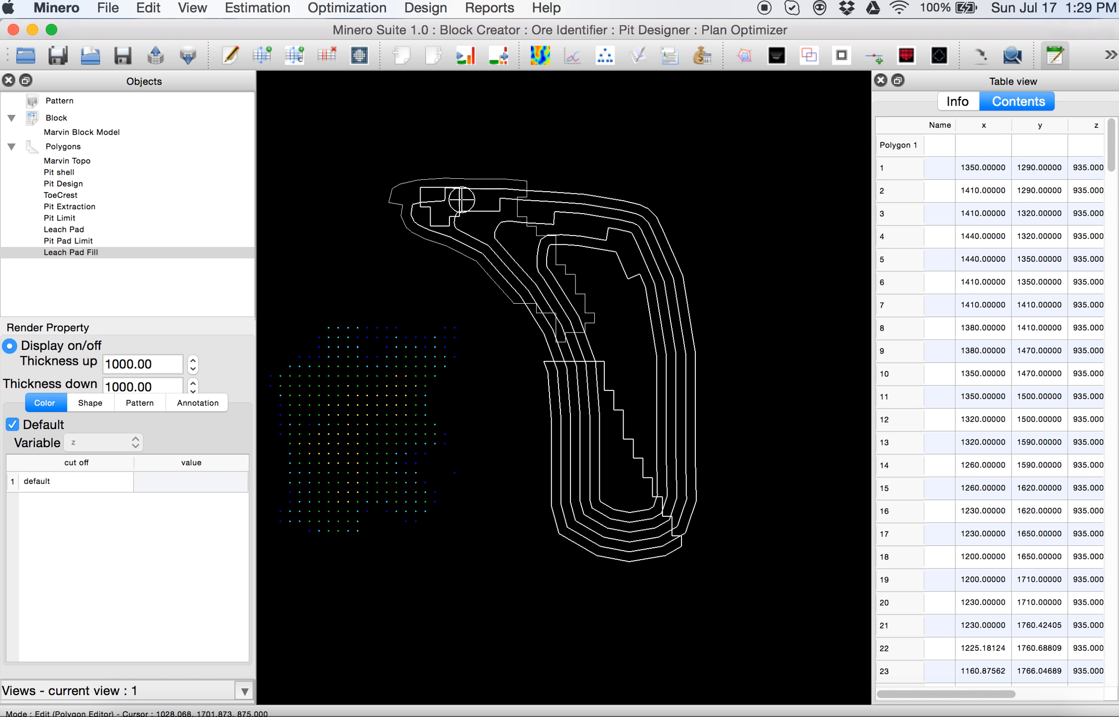
# Hide the Leach Pad Fill polygons and display the Pit Pad Limit polygons.
pyautogui.click(9, 345)
pyautogui.click(78, 241)
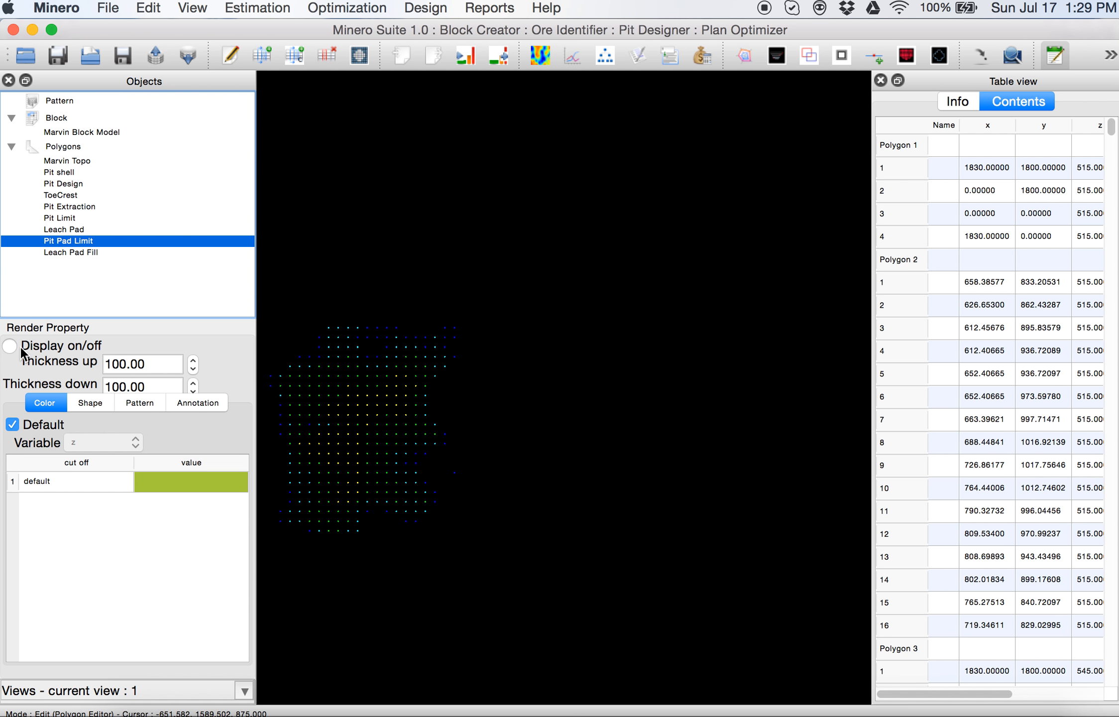
pyautogui.click(9, 346)
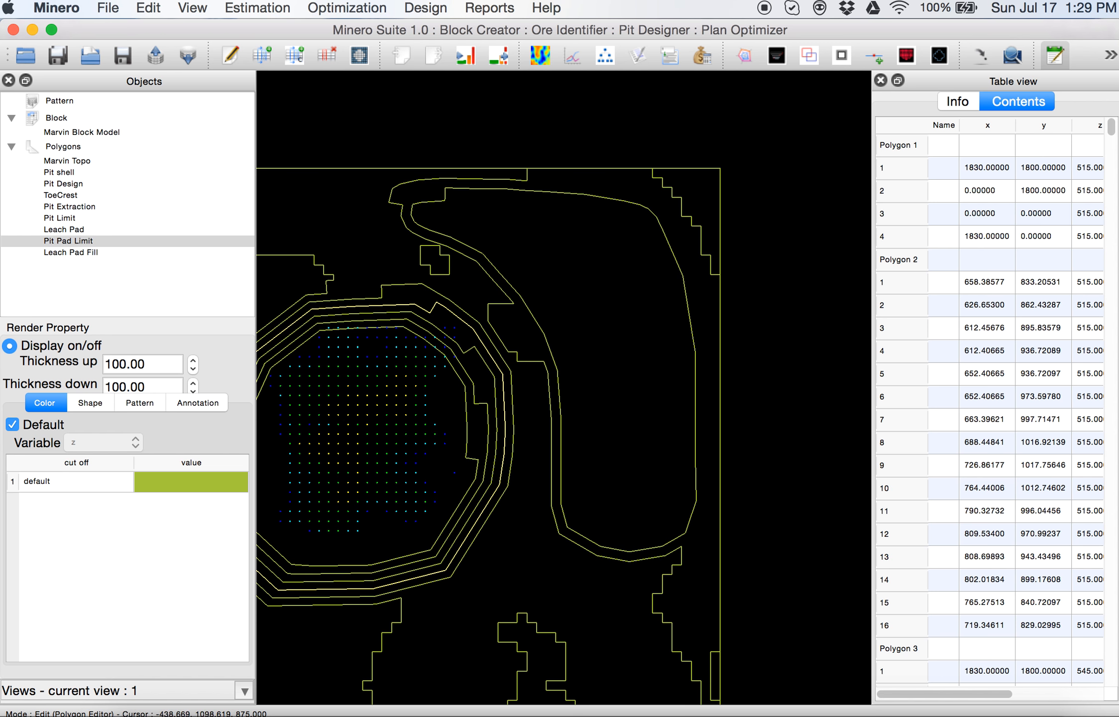
# Set both the thickness up and thickness down of the Pit Pad Limit polygons to 1000 and examine the combined layout.
pyautogui.click(120, 366)
pyautogui.write('0')
pyautogui.click(121, 389)
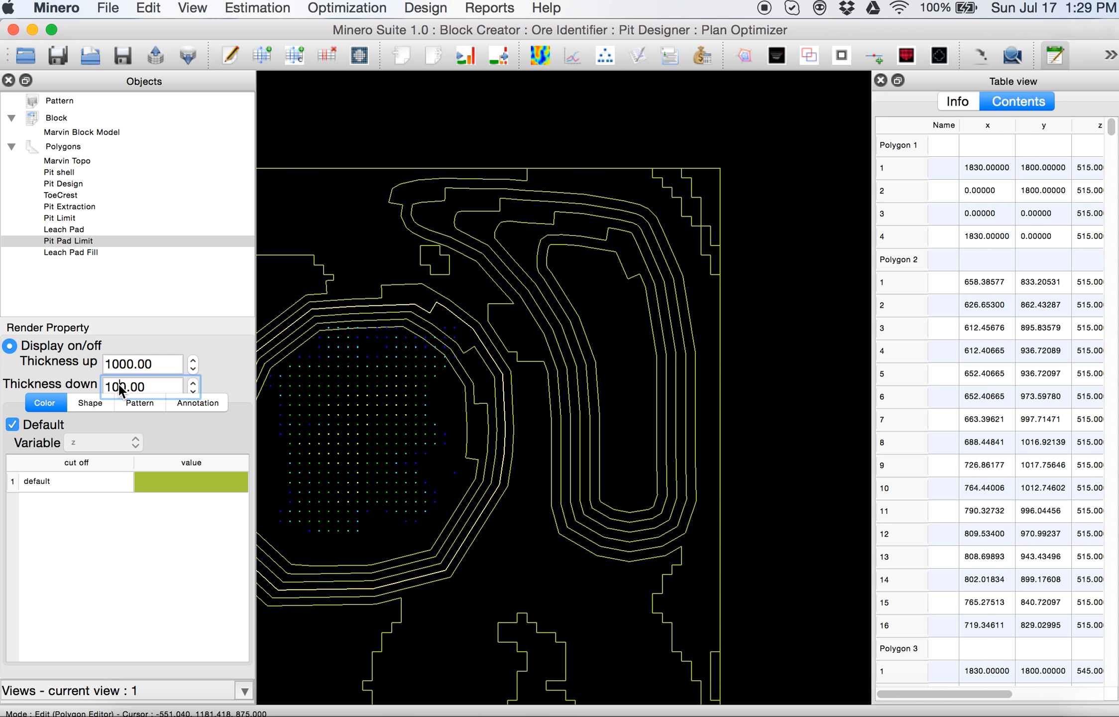
pyautogui.write('0')
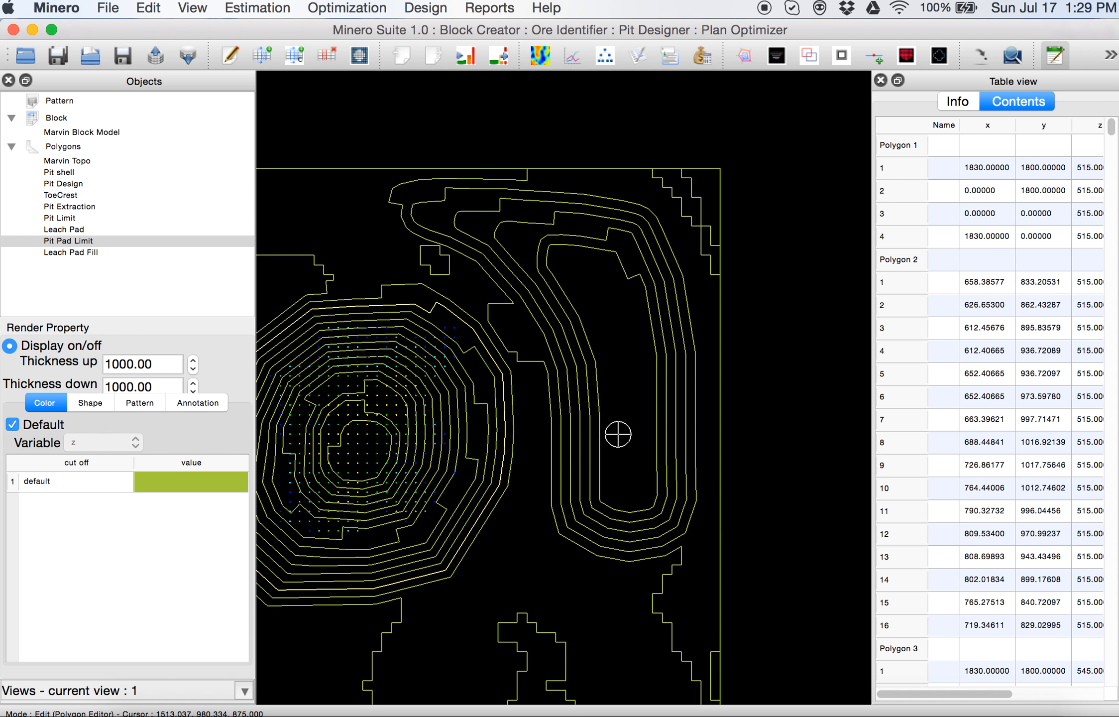
pyautogui.scroll(-2, 618, 385)
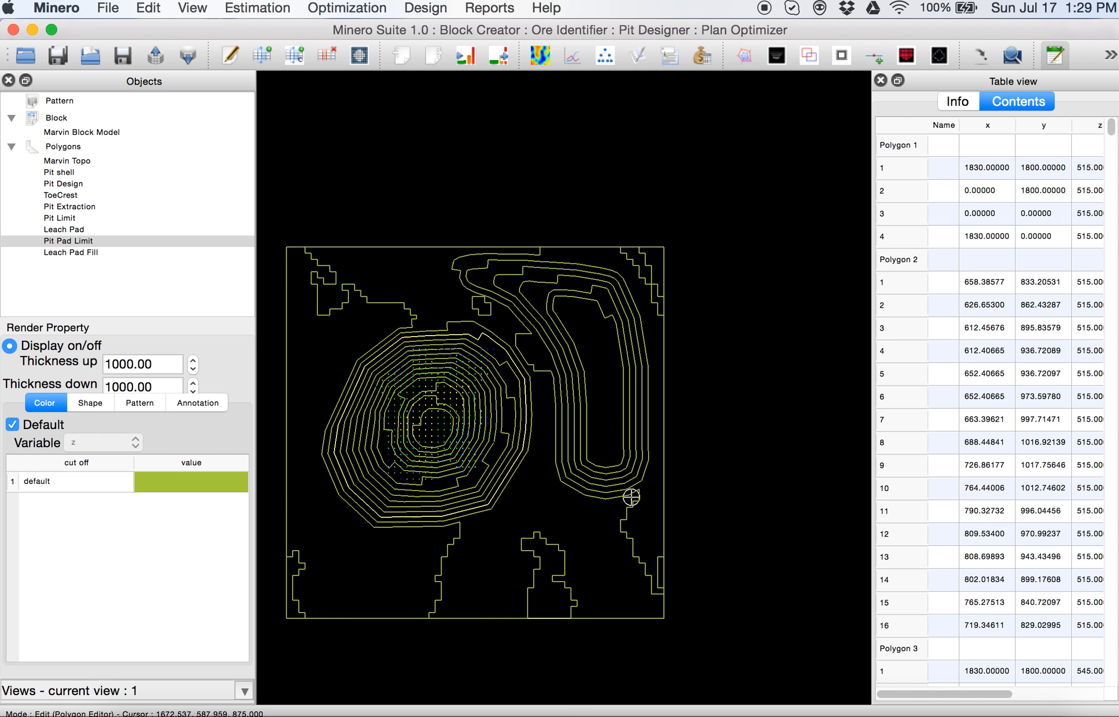
pyautogui.moveTo(589, 500)
pyautogui.mouseDown(button='middle')
pyautogui.moveTo(685, 457)
pyautogui.moveTo(760, 349)
pyautogui.mouseUp(button='middle')
pyautogui.scroll(2, 650, 322)
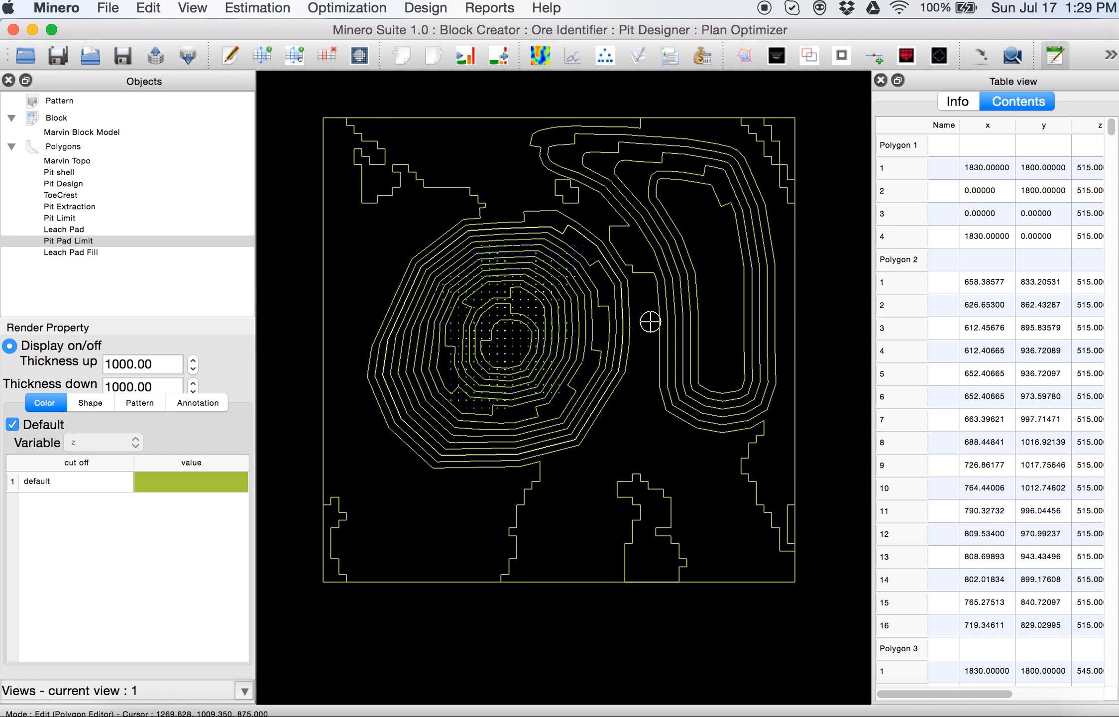